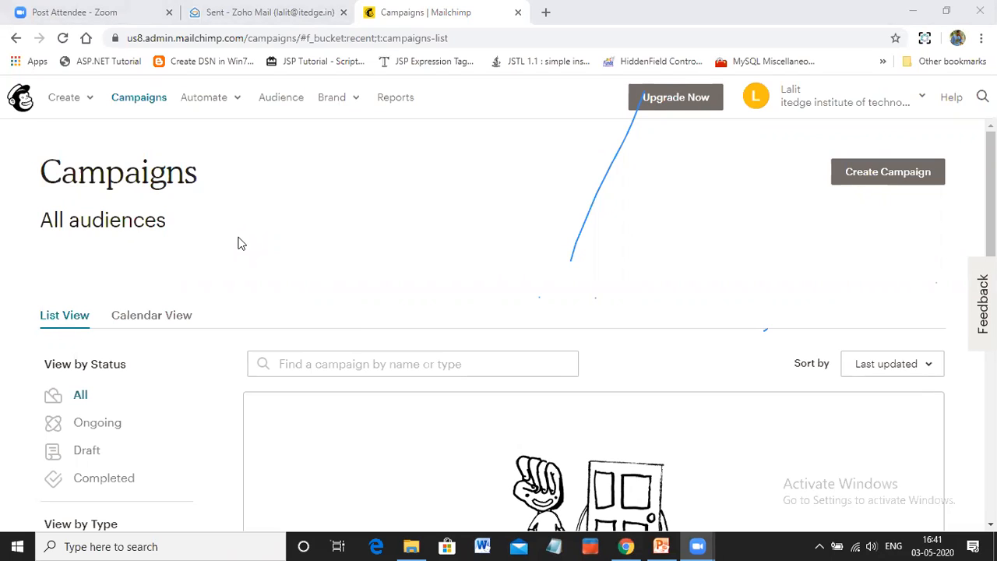
Examine the recent growth and contact sources of the Email_Workshop_2_5_2020 audience on its dashboard
left_click(279, 107)
left_click(279, 107)
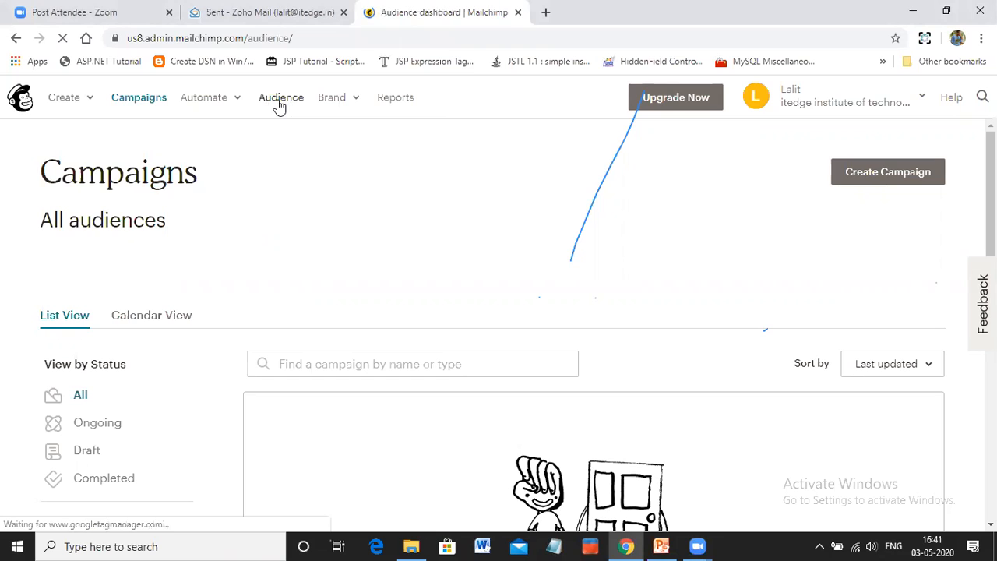
scroll(347, 213, "down", 1)
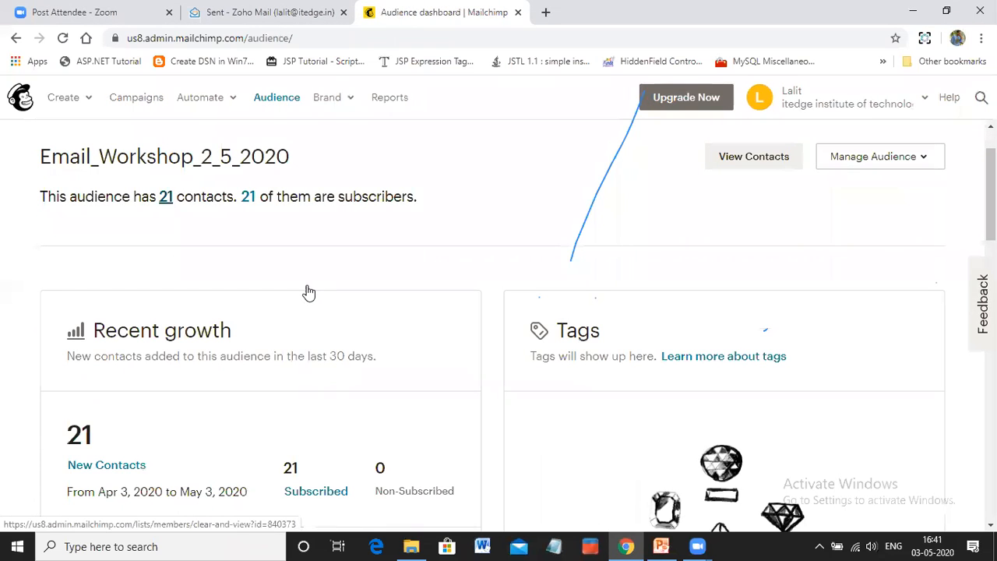
scroll(307, 291, "down", 2)
scroll(307, 291, "down", 2)
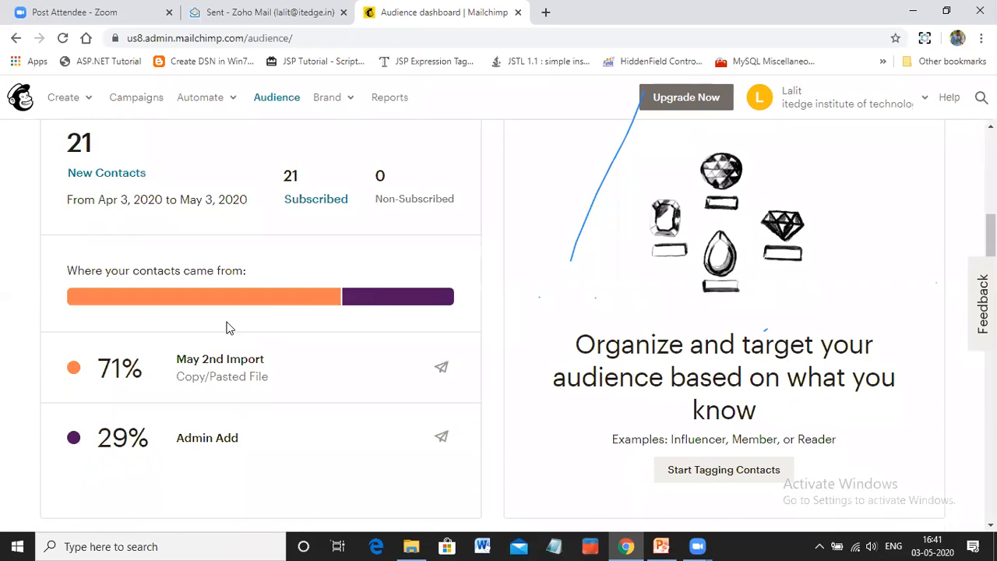
scroll(228, 328, "up", 2)
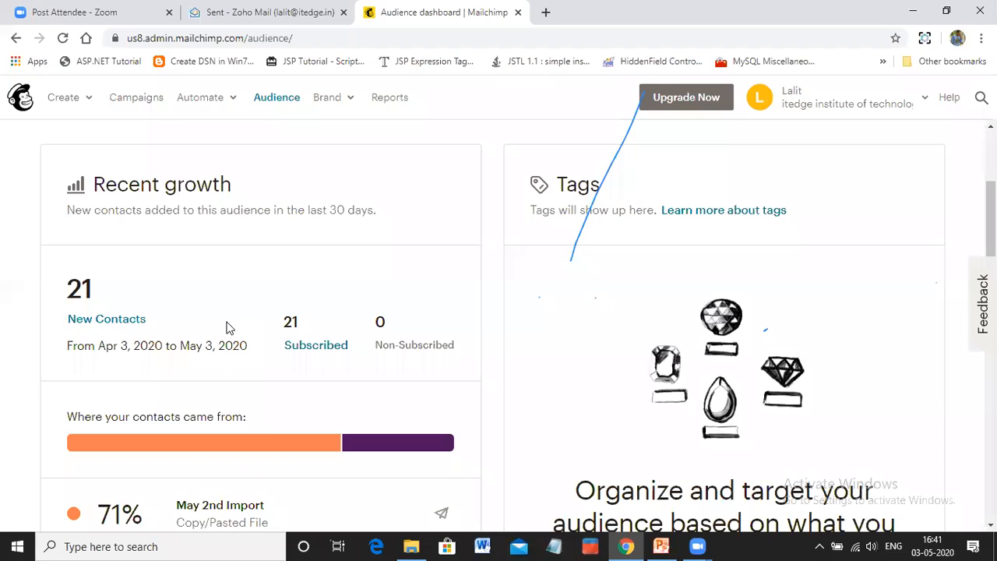
scroll(229, 328, "up", 3)
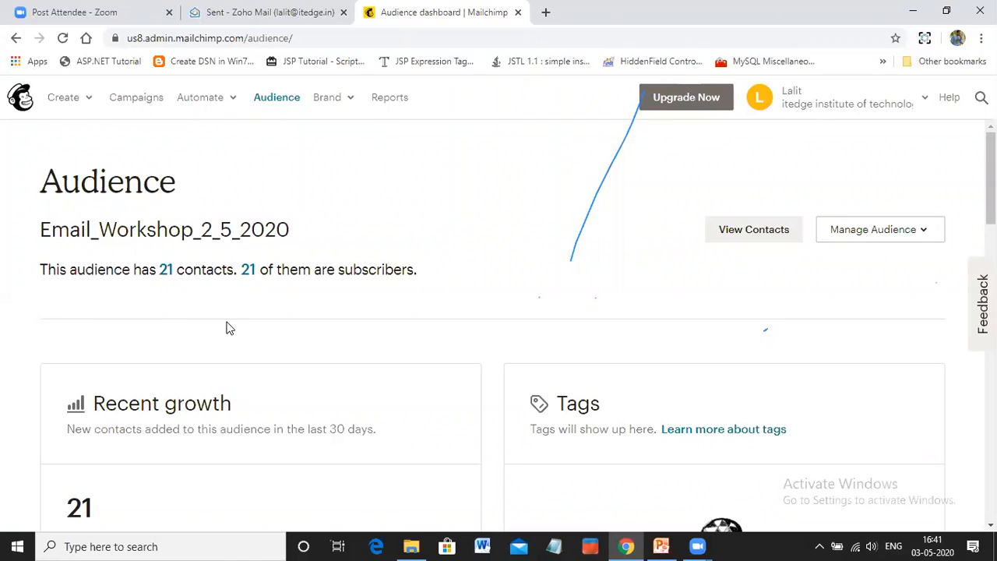
Go to the campaigns overview and start the suggested automated welcome email
left_click(147, 106)
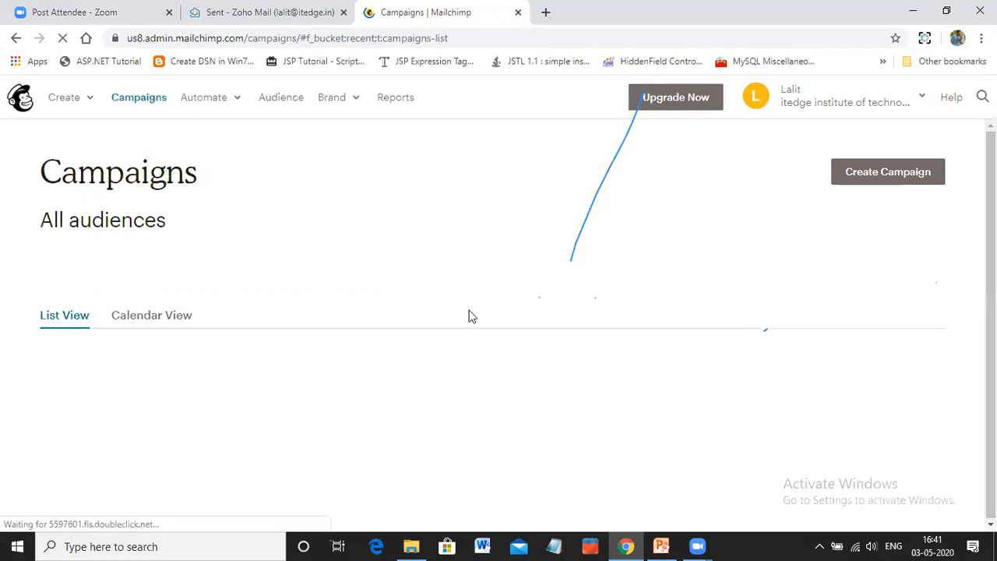
scroll(567, 302, "down", 1)
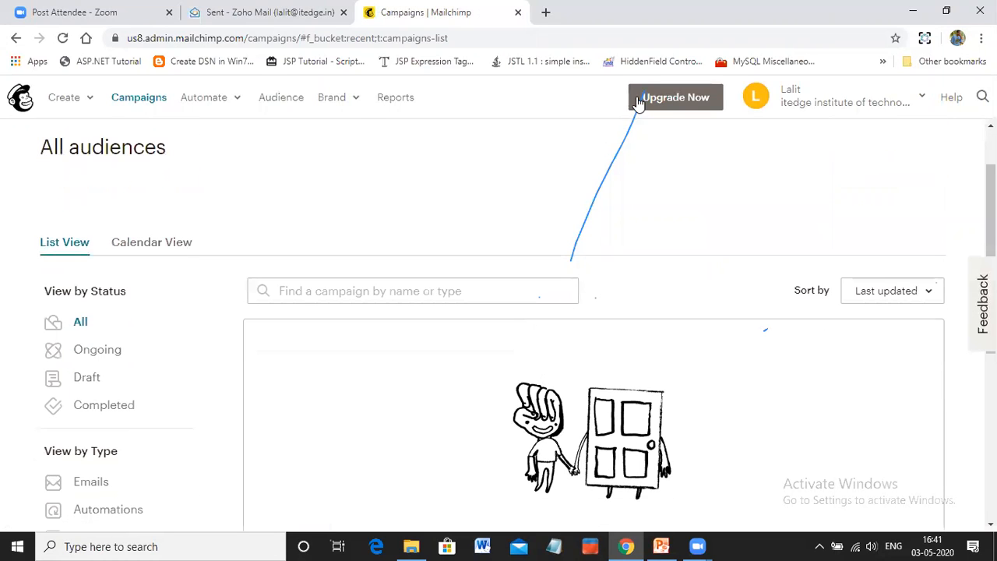
scroll(590, 314, "down", 2)
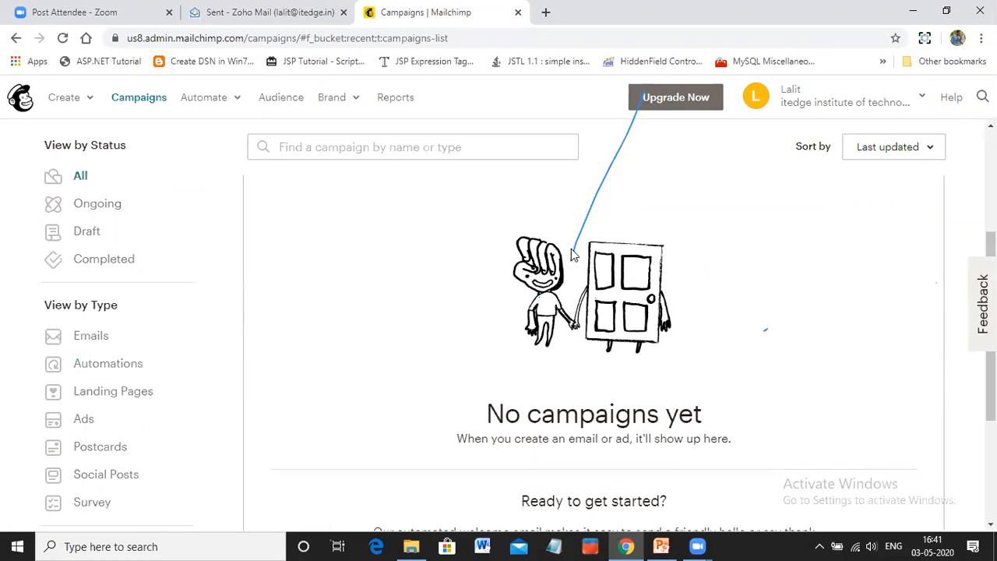
scroll(576, 281, "down", 1)
scroll(576, 286, "down", 1)
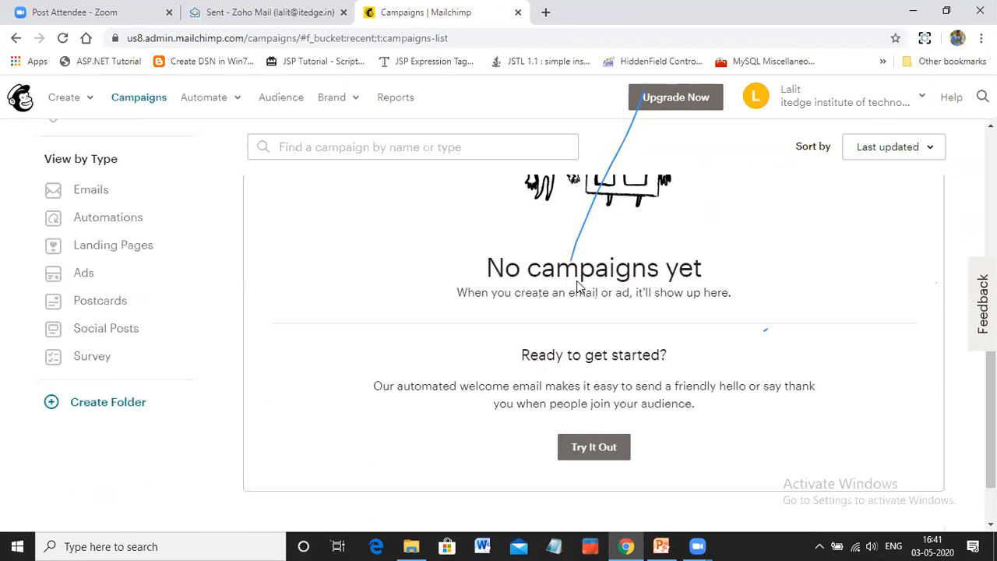
left_click(614, 452)
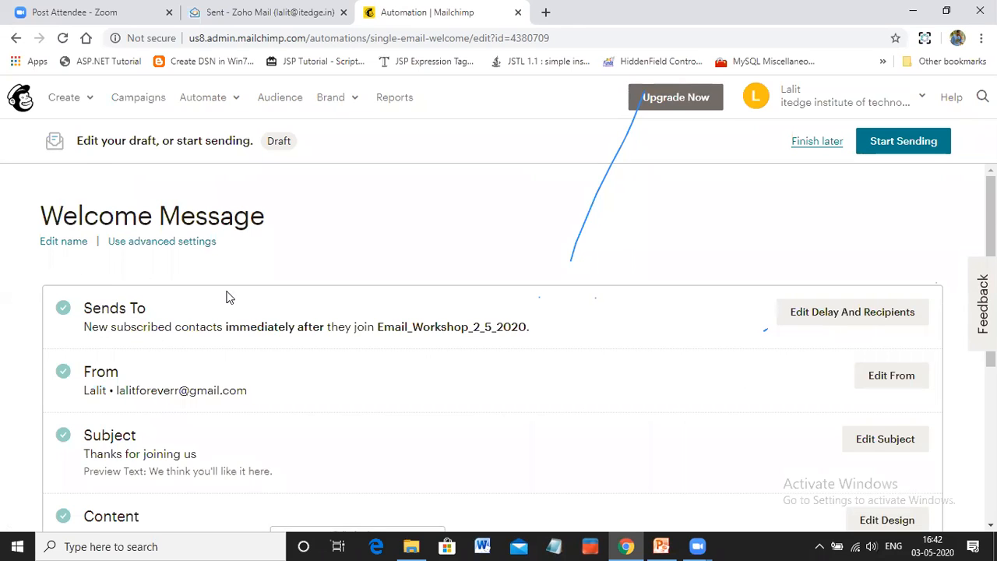
Set the welcome message's sending delay to Immediately after contacts join and save the recipient settings
scroll(228, 296, "down", 1)
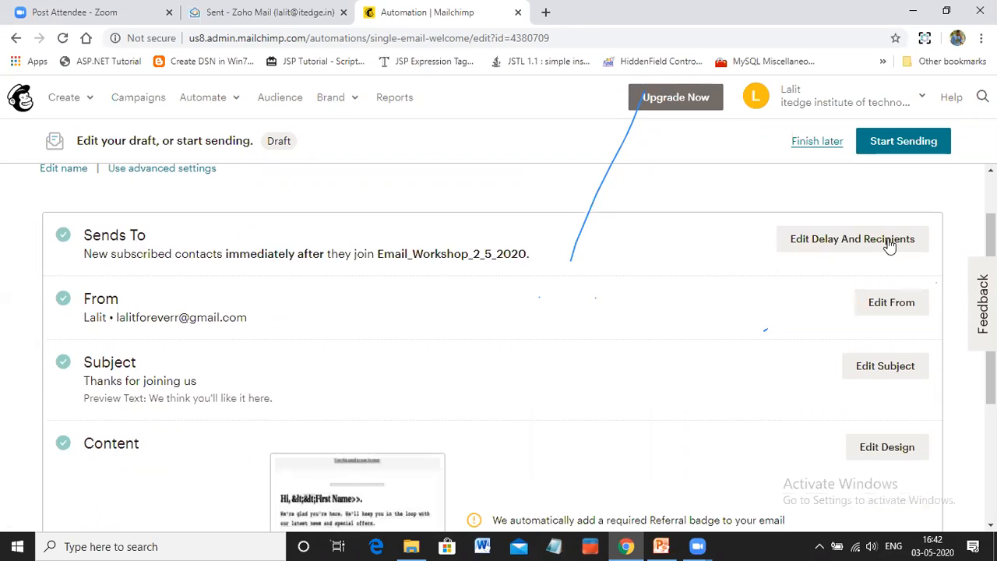
left_click(841, 245)
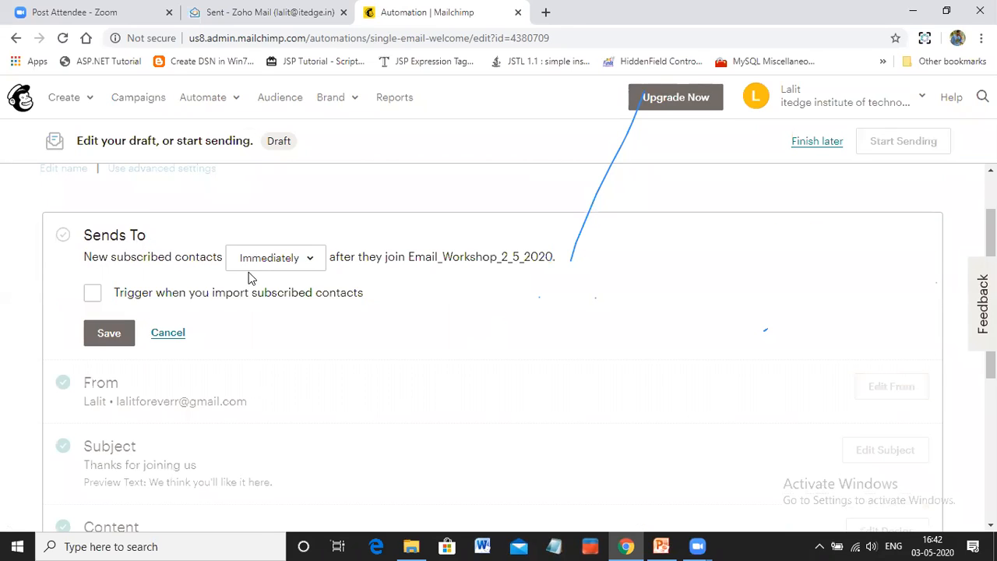
left_click(312, 261)
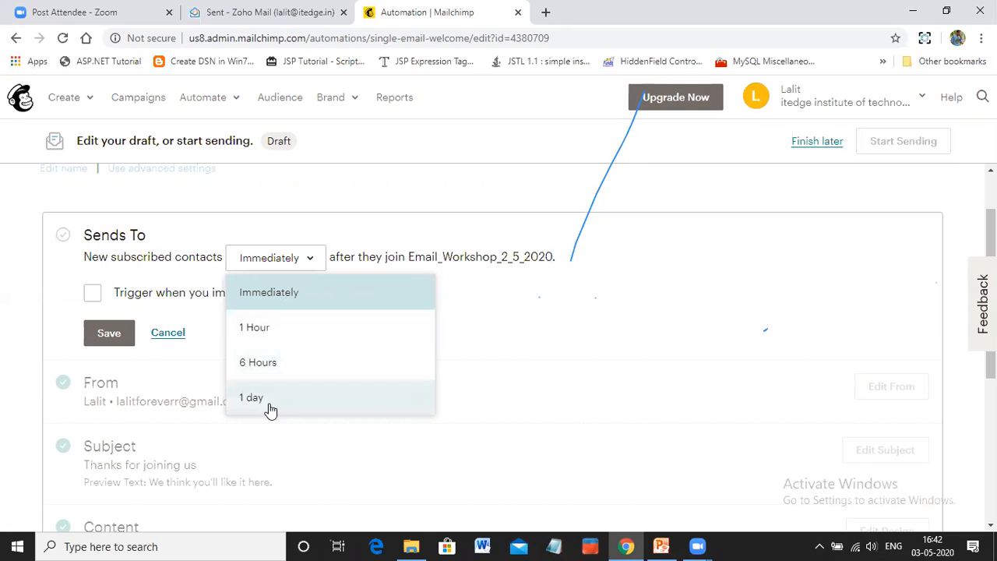
left_click(267, 293)
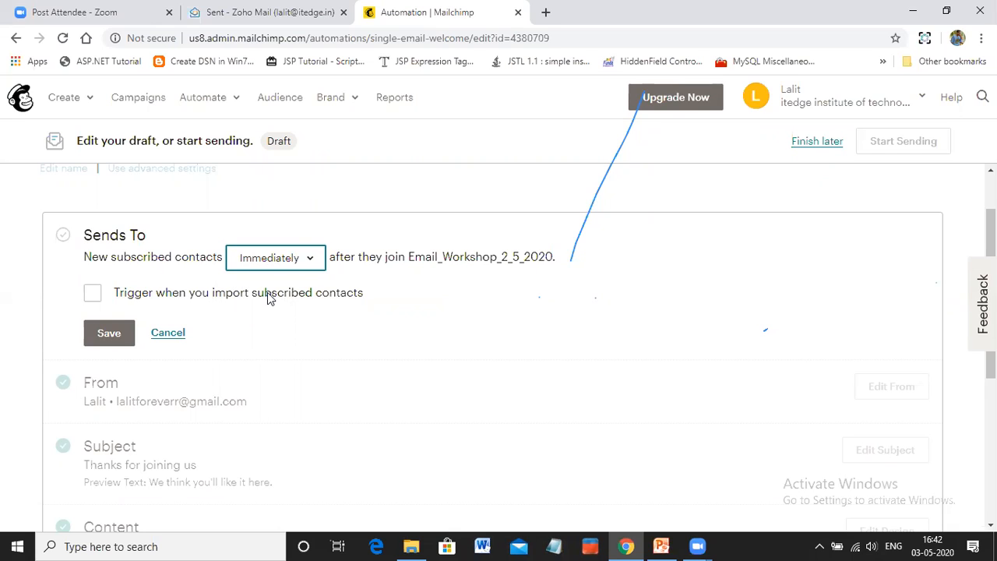
left_click(110, 338)
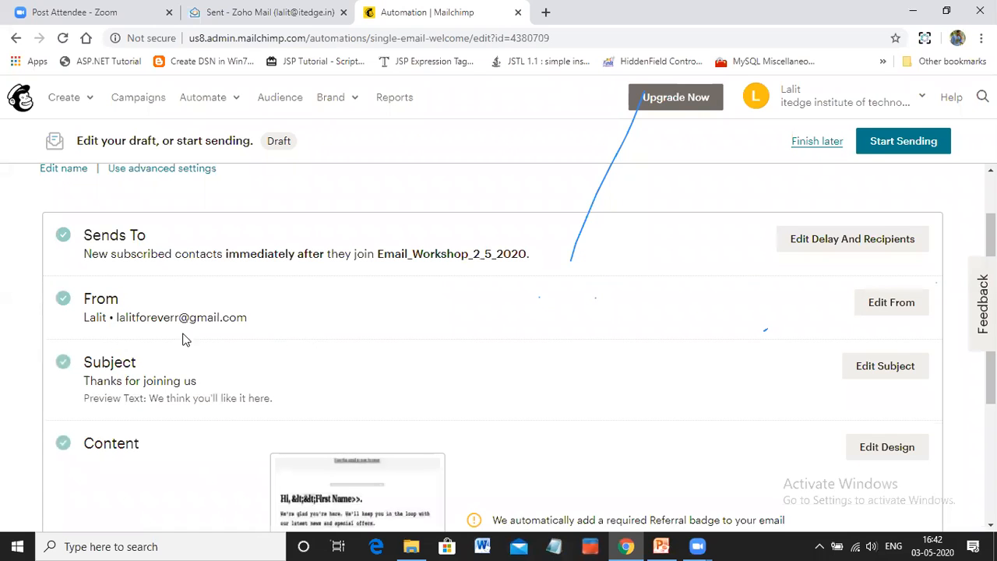
Open the welcome message's sender details, check the sender's email address, and save the existing name and address
left_click(901, 305)
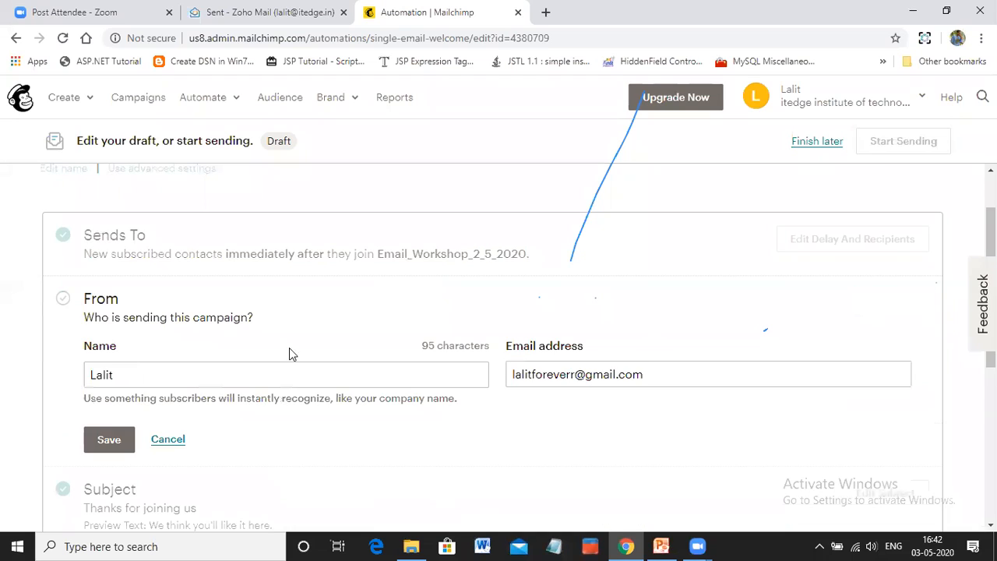
left_click(663, 371)
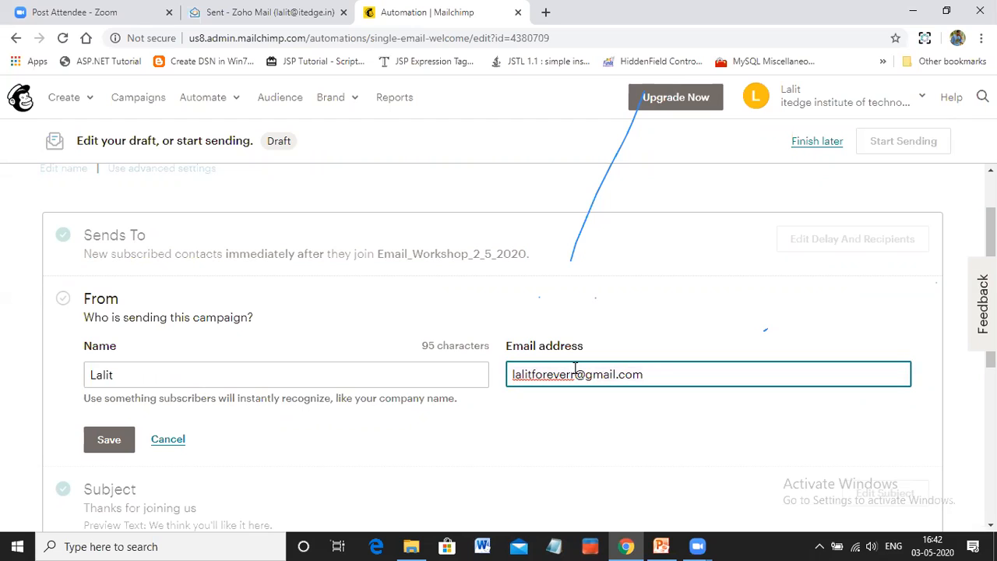
left_click(676, 379)
left_click(534, 404)
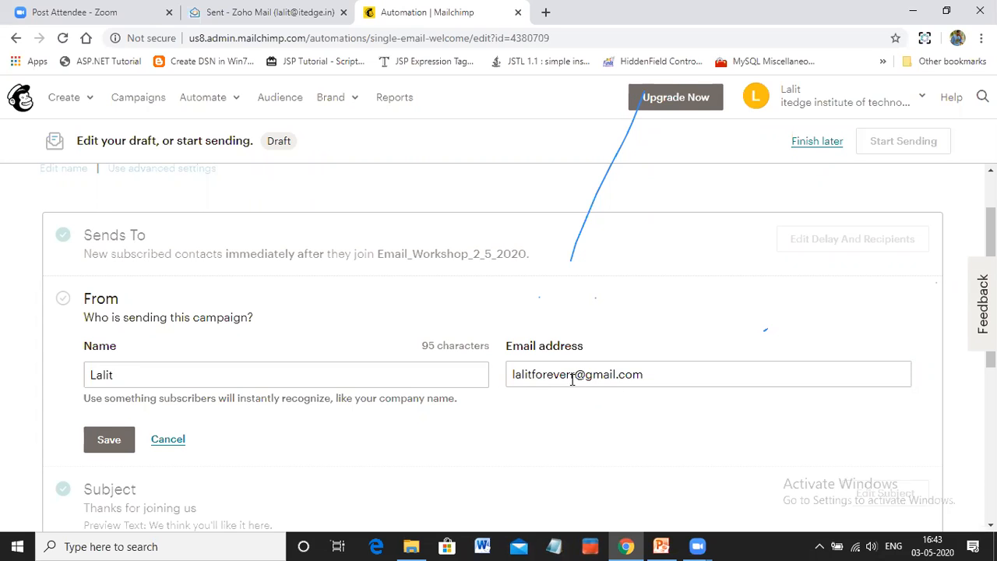
scroll(152, 363, "down", 1)
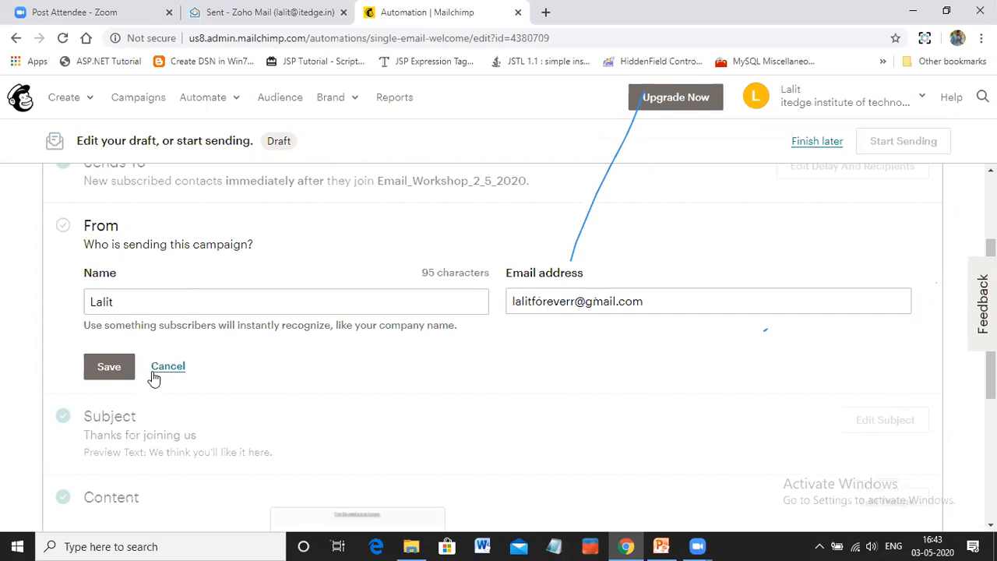
left_click(109, 368)
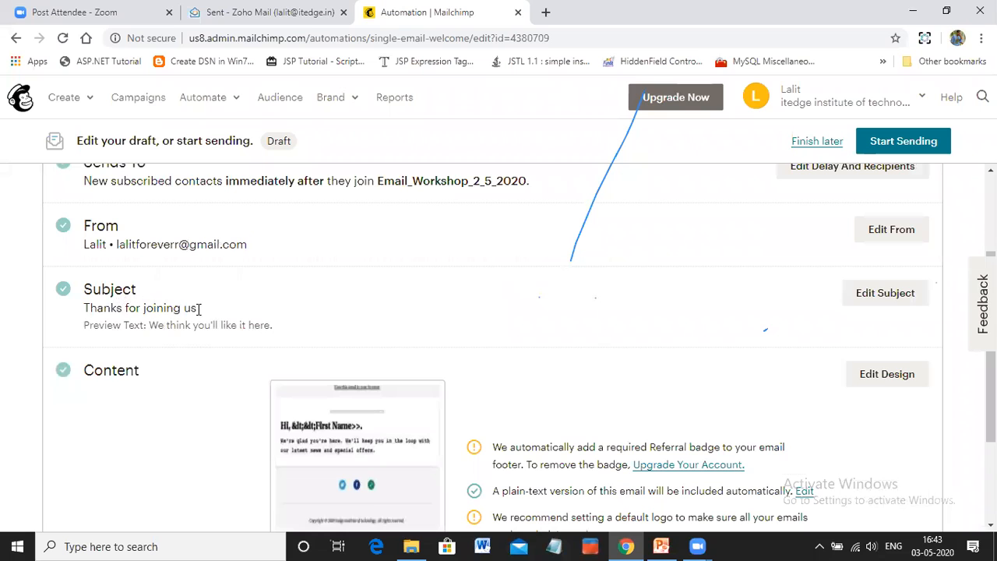
Save the welcome message's subject as "Thanks for joining us" with the preview text "We think you'll like it here."
left_click(896, 300)
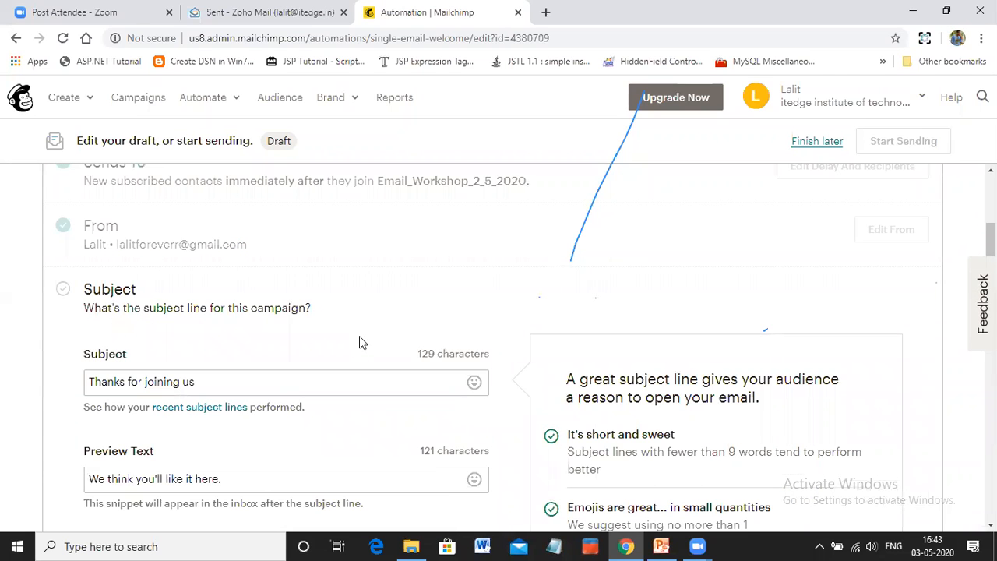
scroll(359, 337, "down", 1)
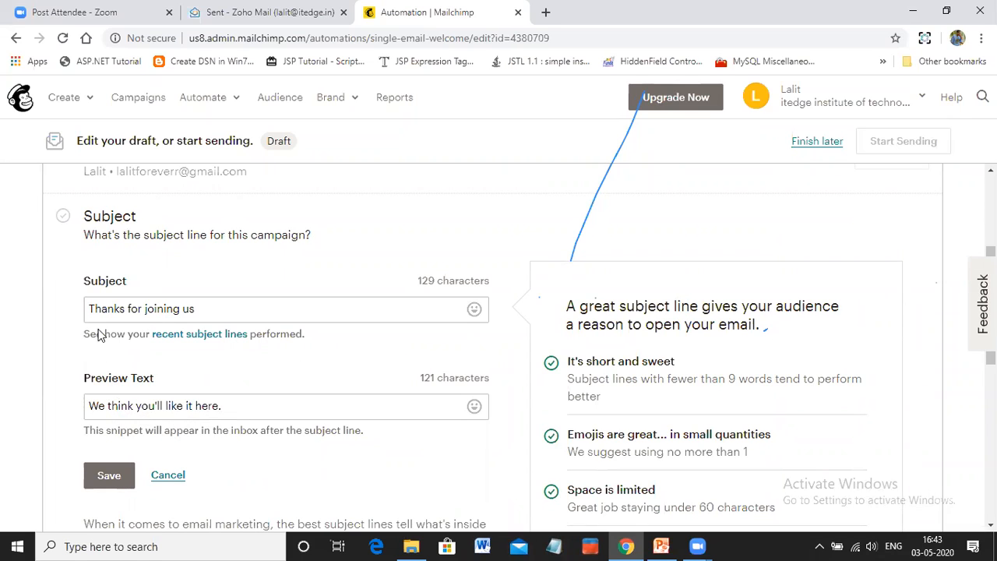
left_click_drag(222, 309, 73, 311)
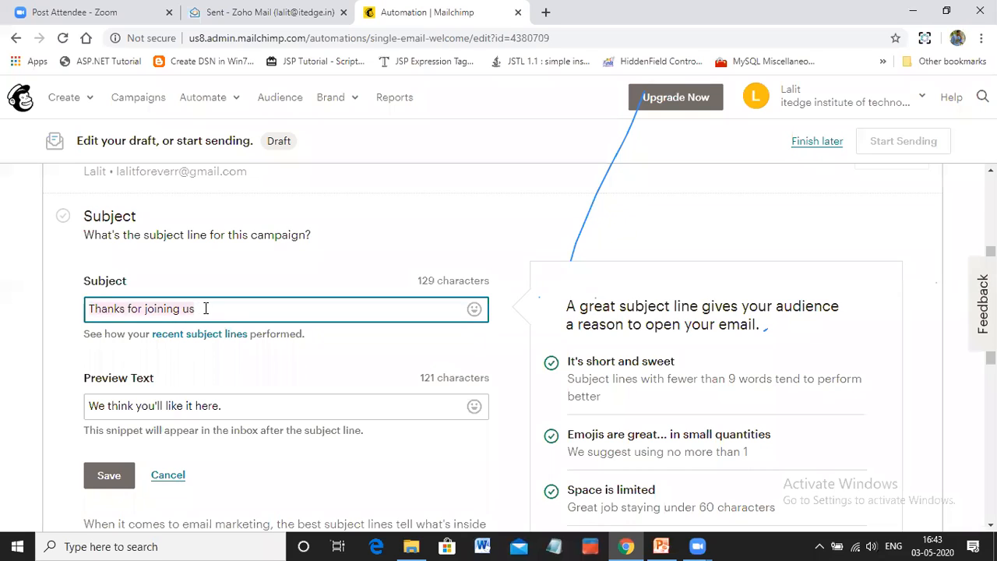
left_click_drag(222, 309, 102, 305)
left_click(121, 406)
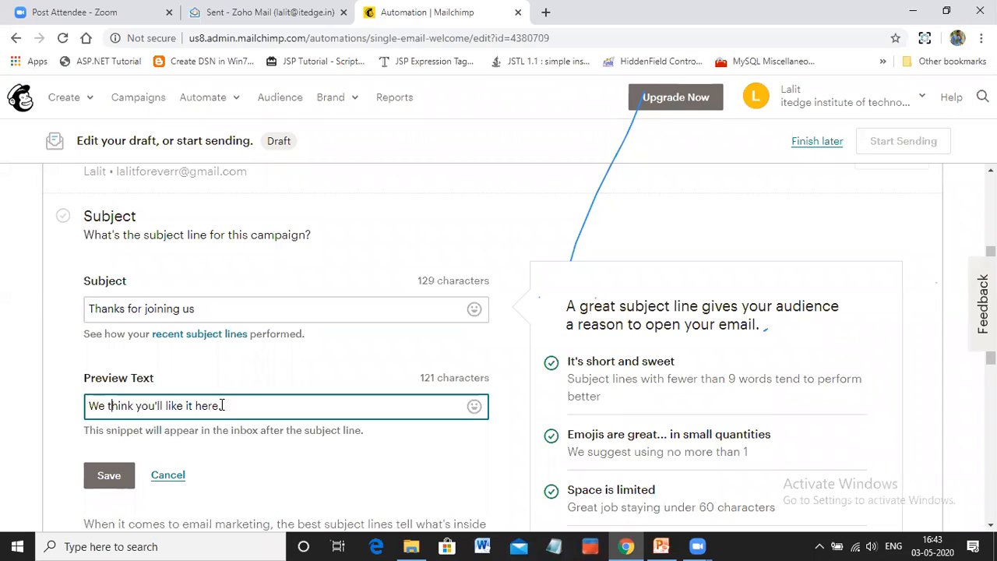
left_click(113, 479)
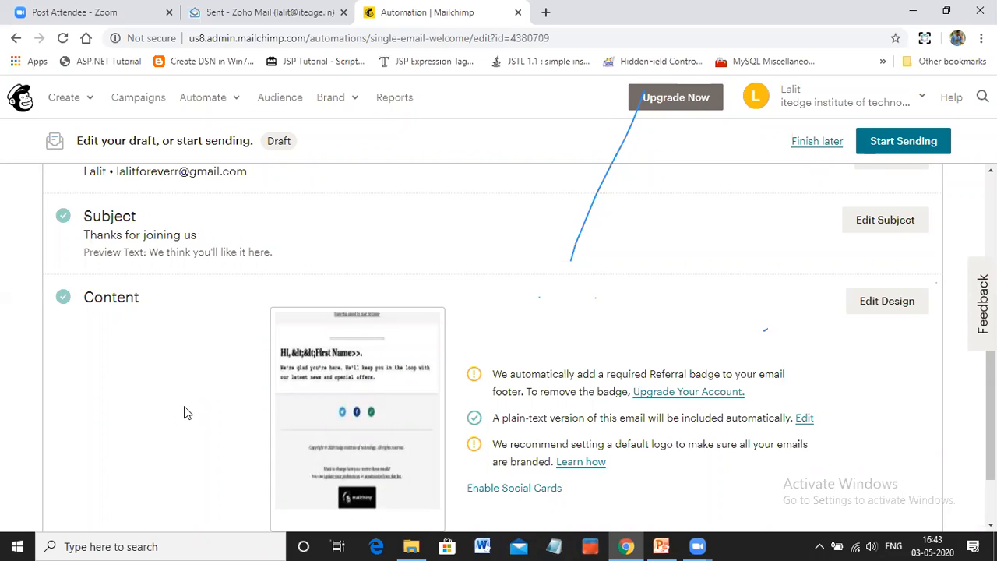
Review the welcome message's settings and content, and check the desktop preview of the email
scroll(183, 406, "up", 3)
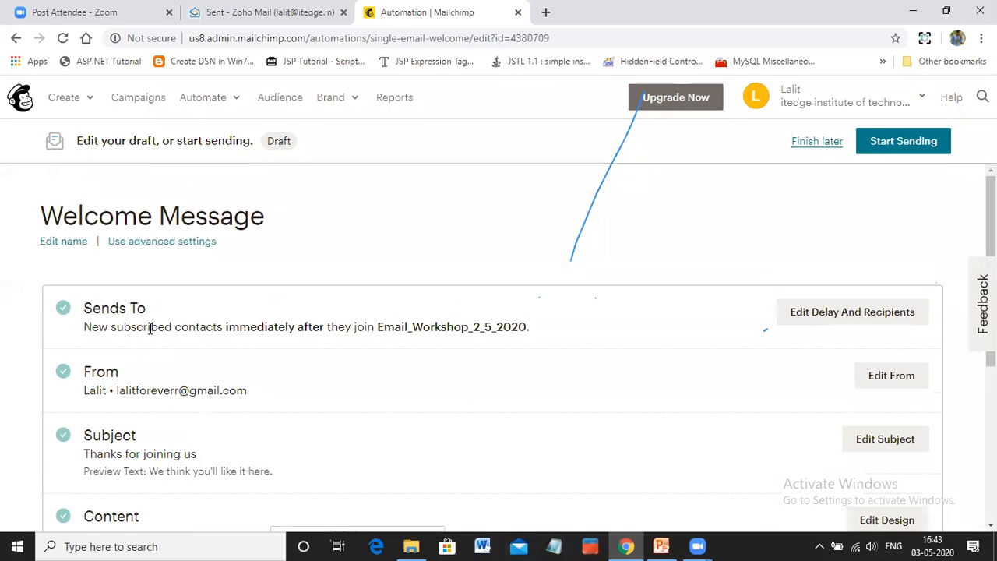
scroll(469, 327, "down", 4)
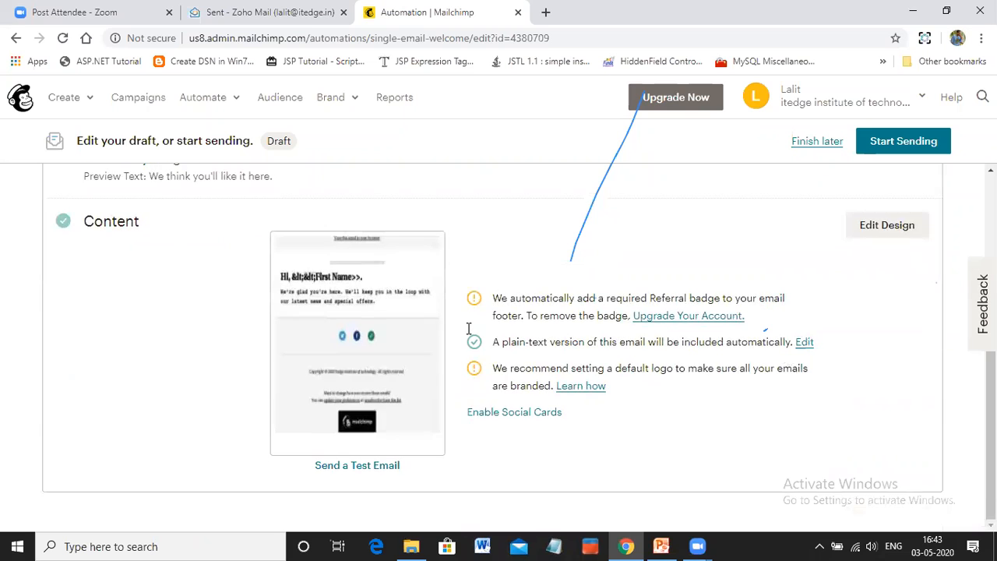
scroll(468, 328, "up", 3)
scroll(468, 332, "up", 1)
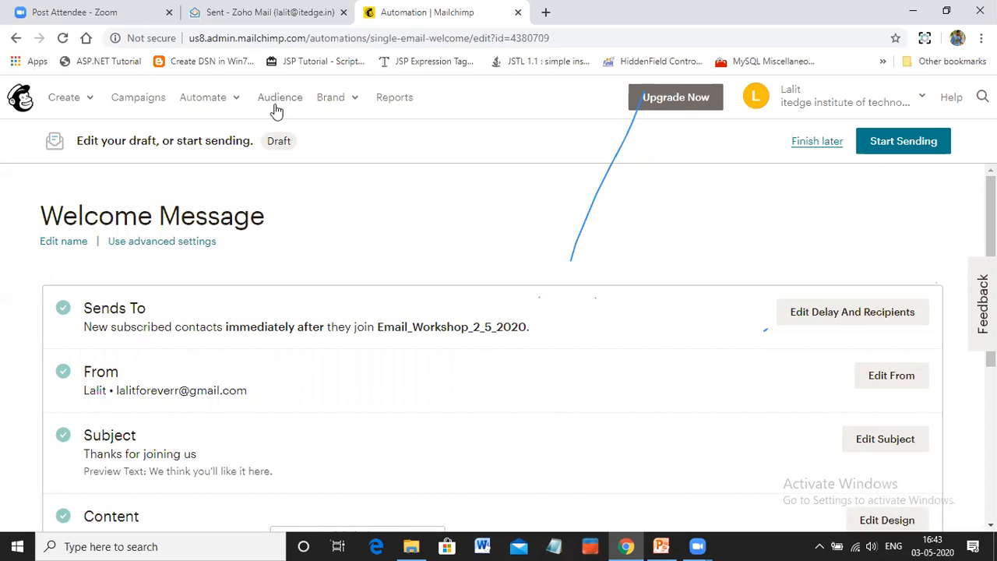
scroll(323, 379, "down", 4)
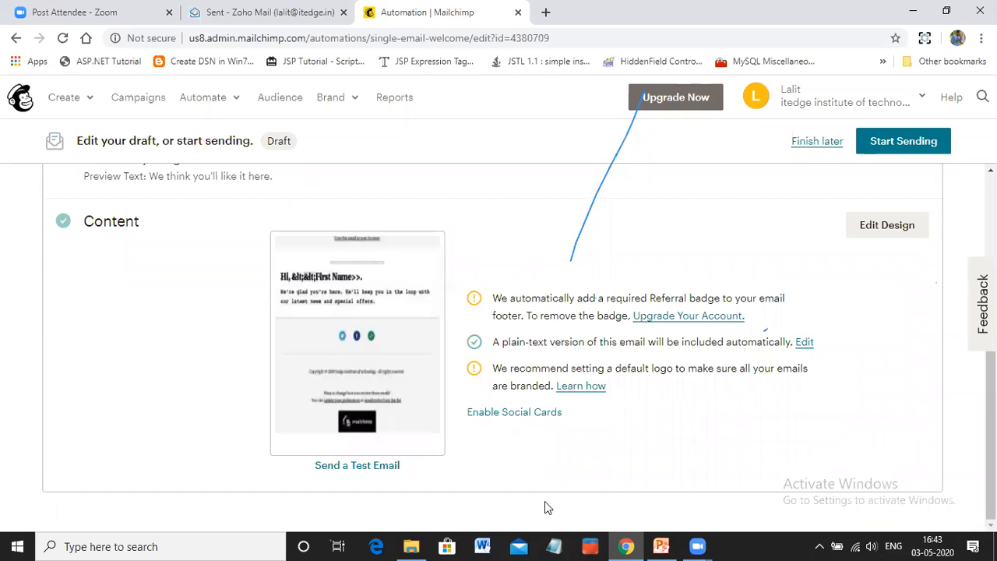
left_click(356, 296)
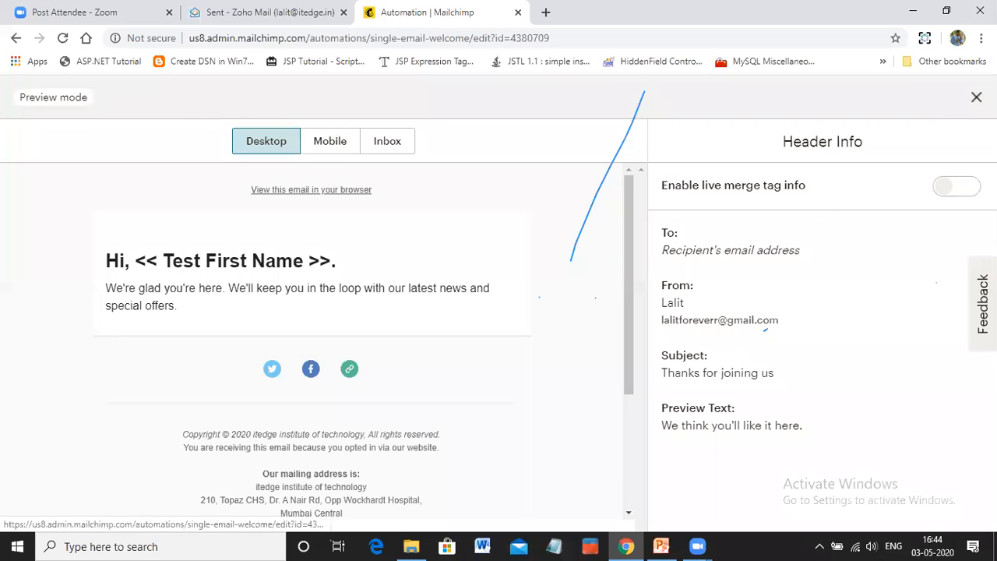
left_click(976, 100)
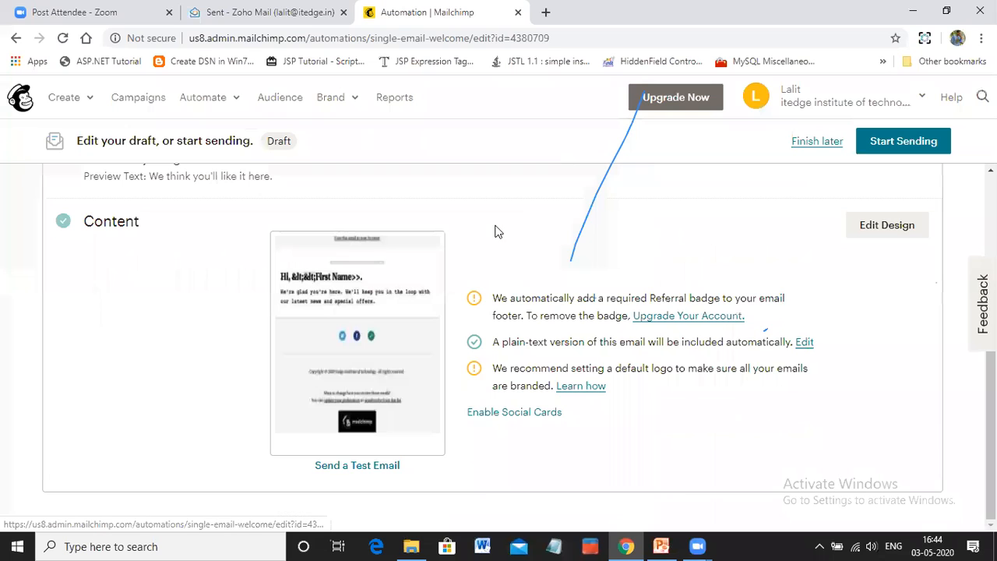
Log out and log in with the saved username and password of the training account whose username contains a 4
left_click(857, 101)
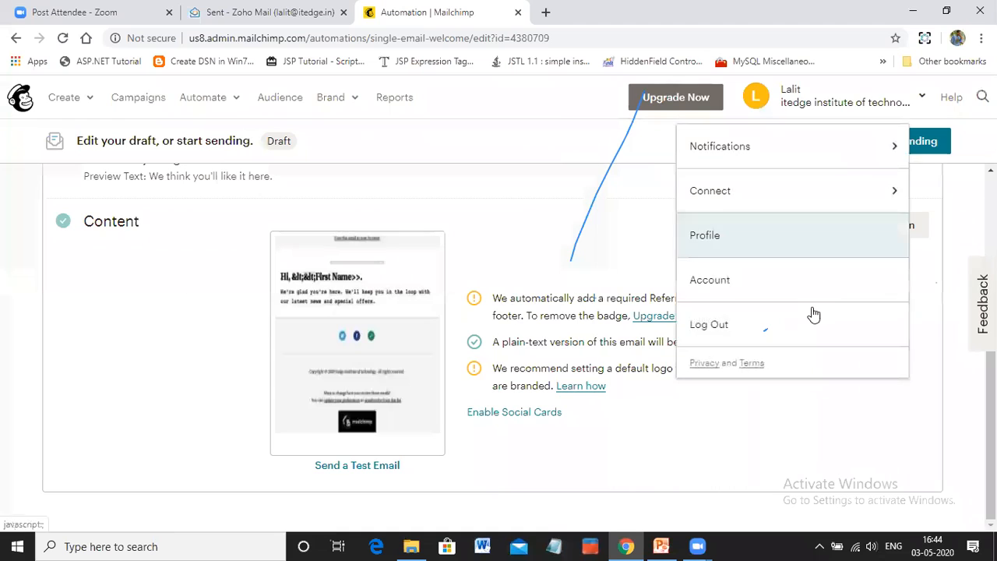
left_click(720, 328)
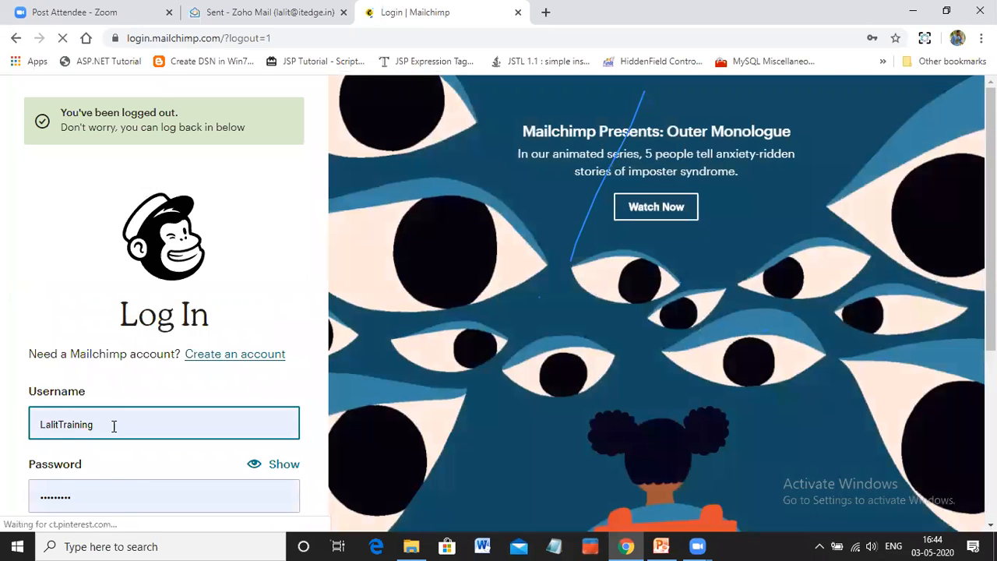
left_click(113, 426)
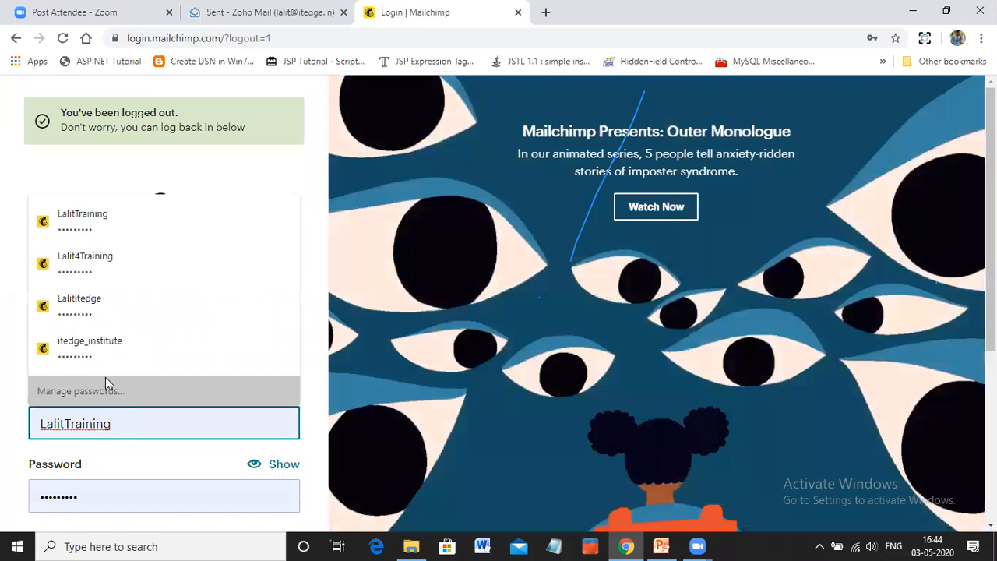
left_click(92, 257)
scroll(117, 396, "down", 1)
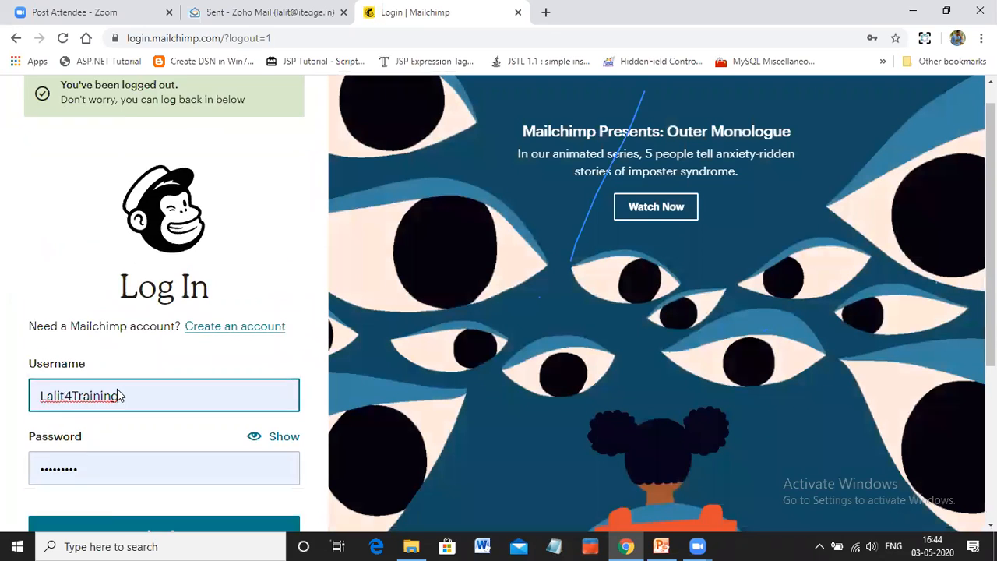
scroll(118, 396, "down", 2)
left_click(120, 418)
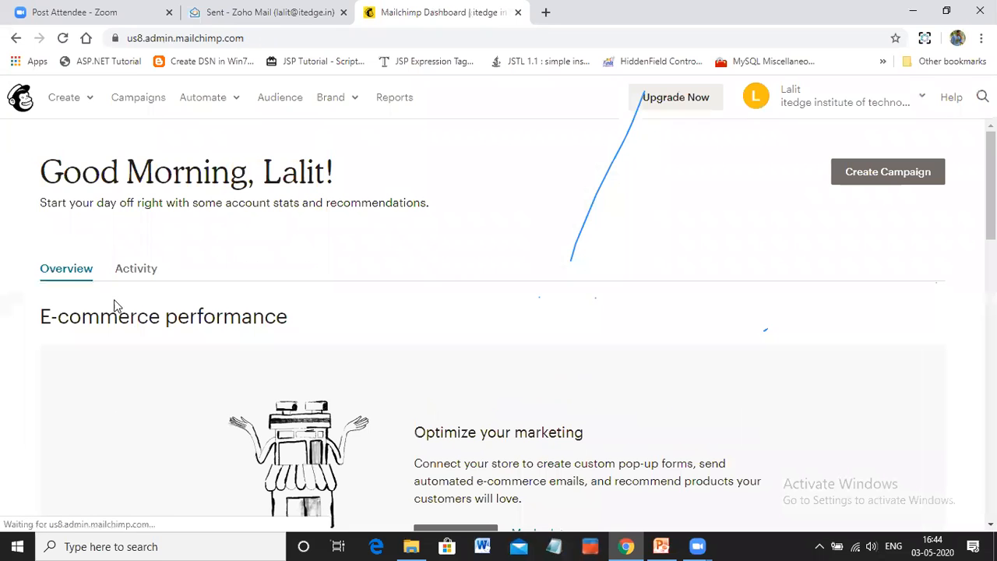
Check the audience overview of this account
left_click(271, 102)
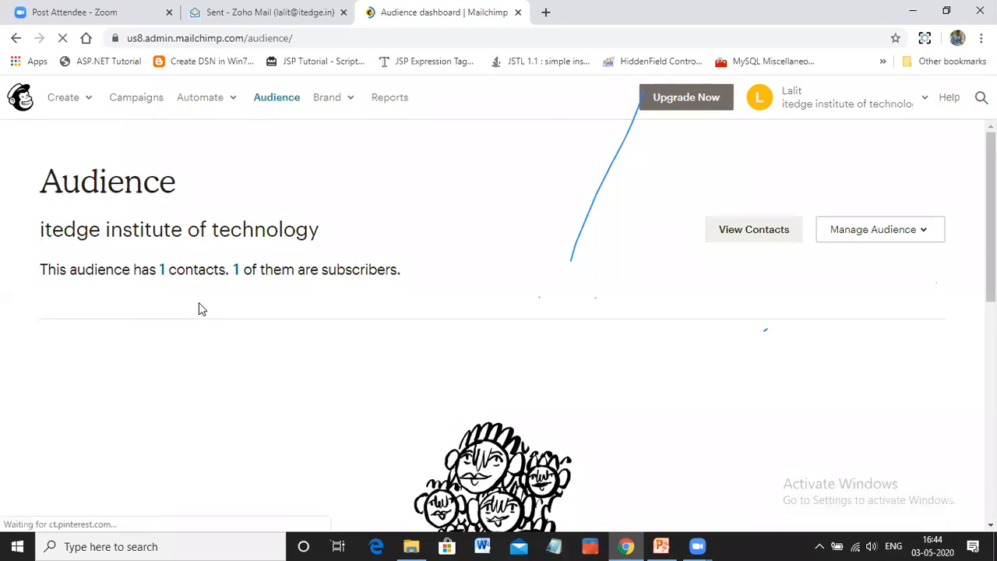
scroll(199, 304, "down", 3)
scroll(200, 312, "up", 3)
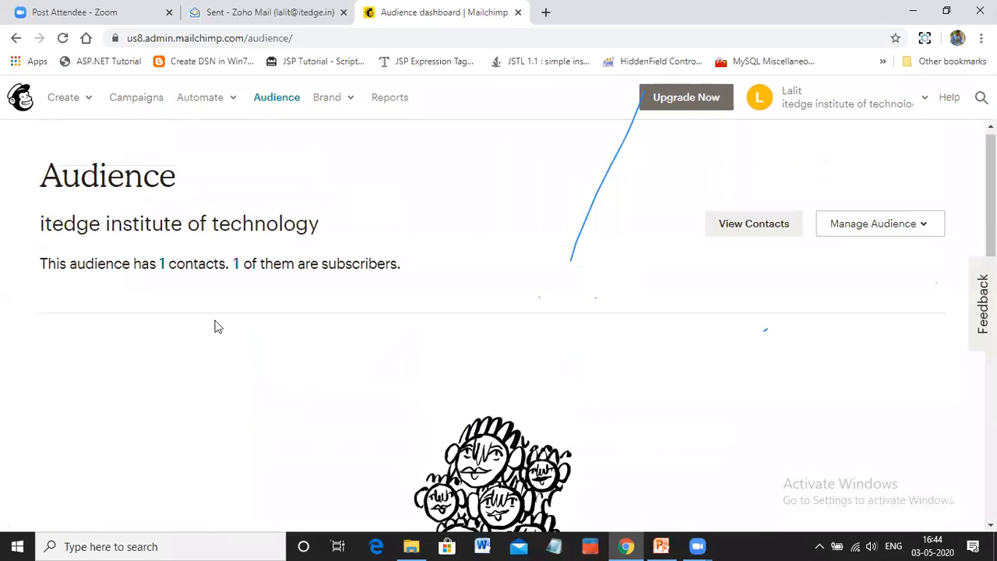
Log out of the current account and return to the login form
left_click(819, 107)
left_click(724, 325)
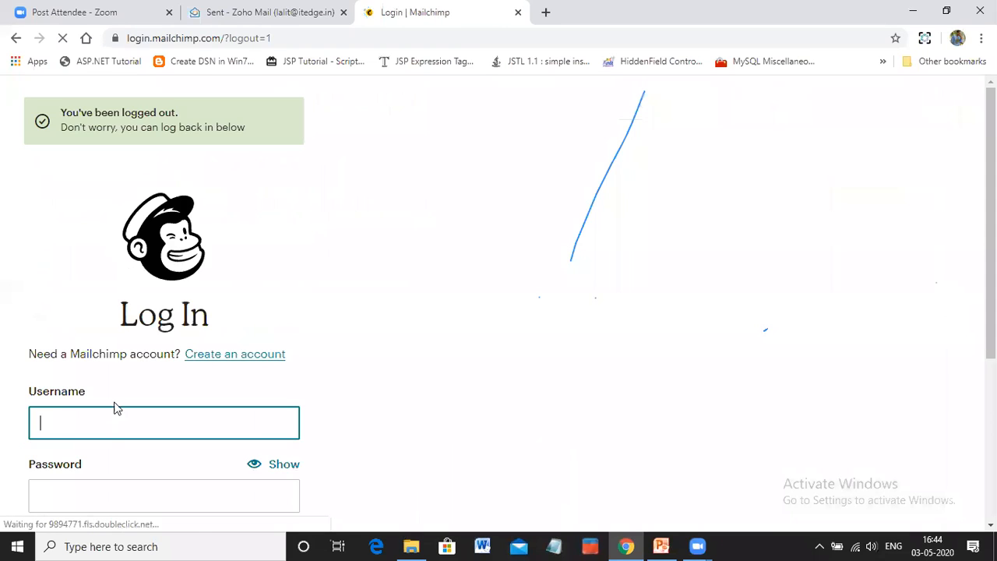
left_click(108, 425)
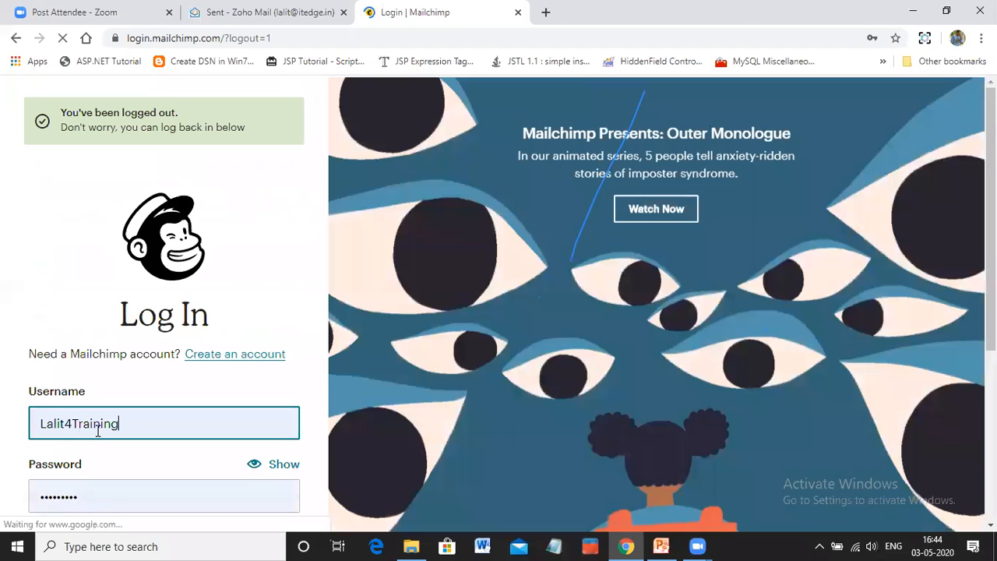
scroll(155, 476, "down", 1)
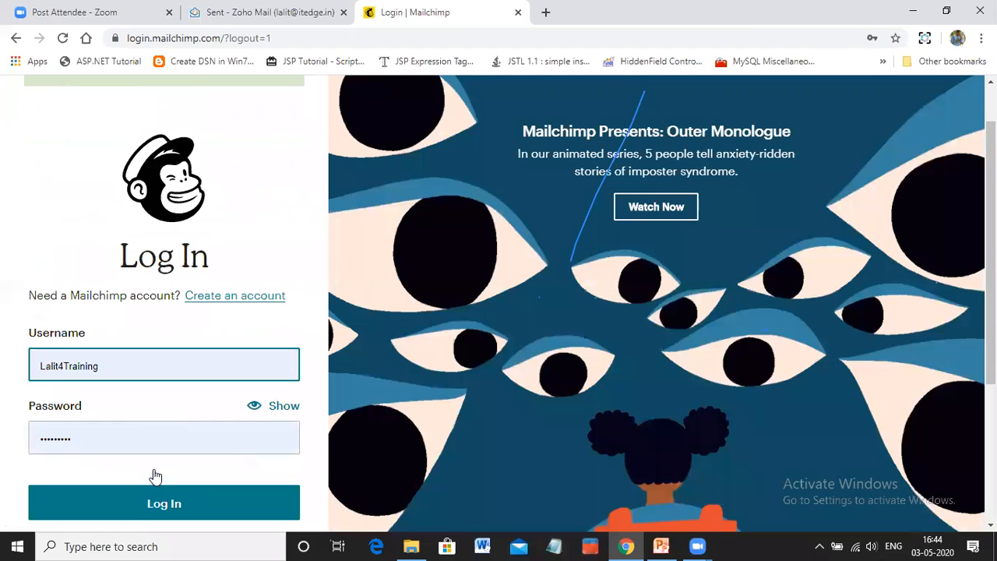
scroll(148, 287, "down", 1)
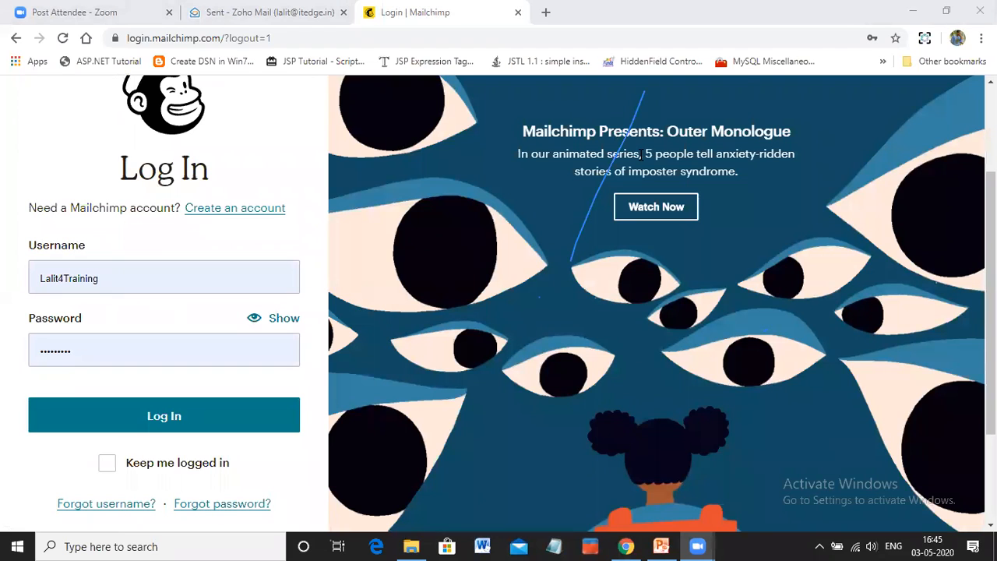
Log in with the saved username and password of the training account without a 4, and continue past the security information page
left_click(129, 291)
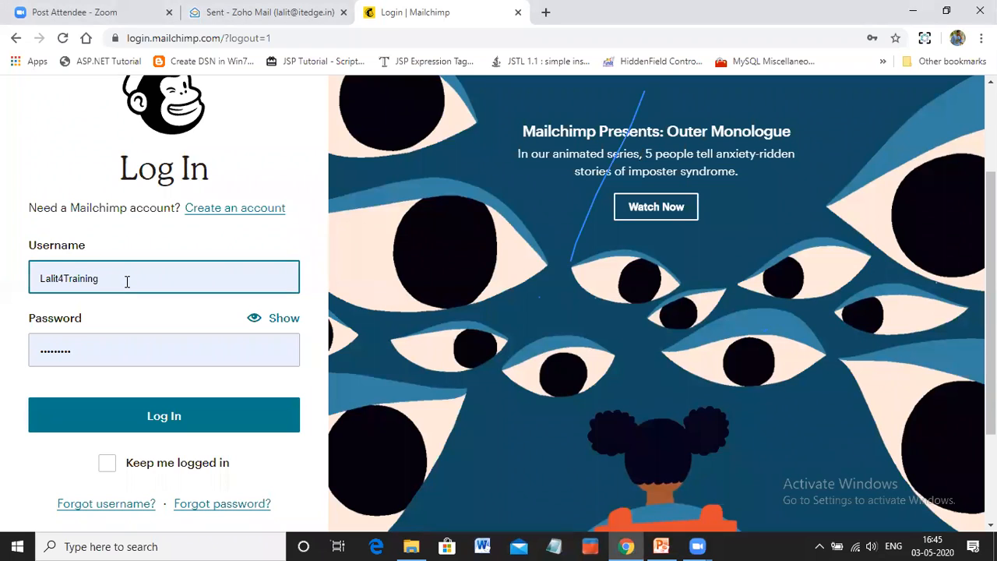
key("ctrl+a")
key("BackSpace")
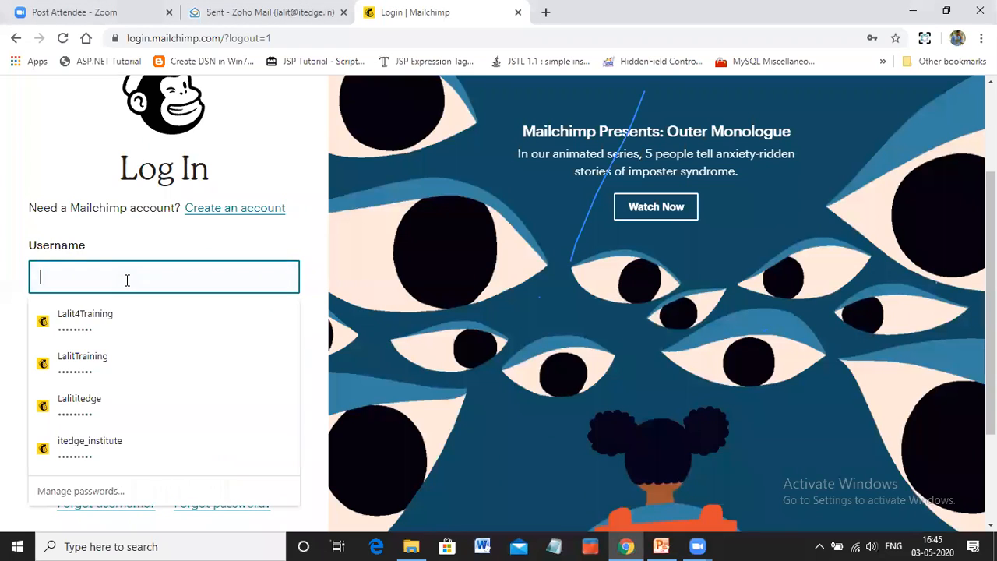
left_click(91, 356)
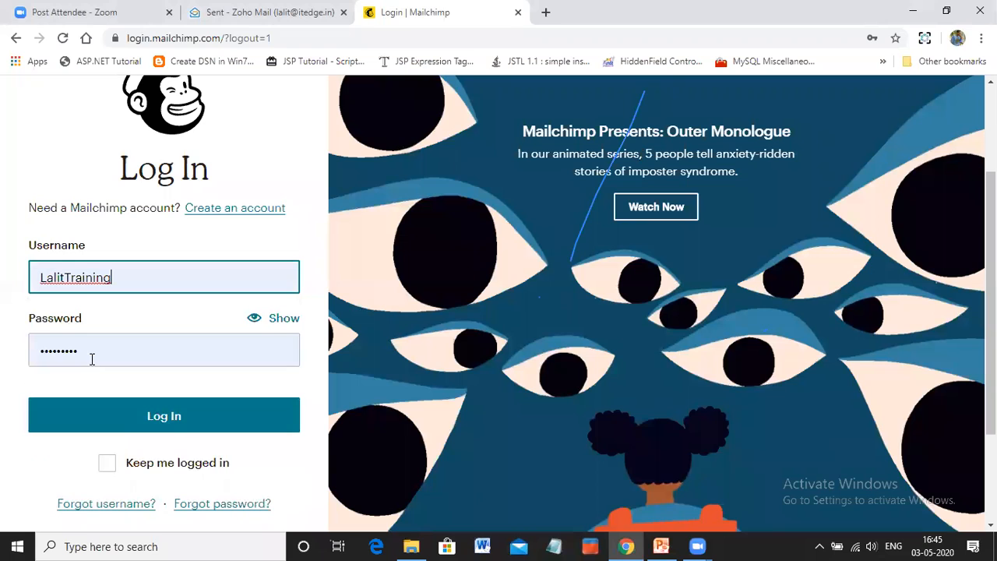
left_click(131, 423)
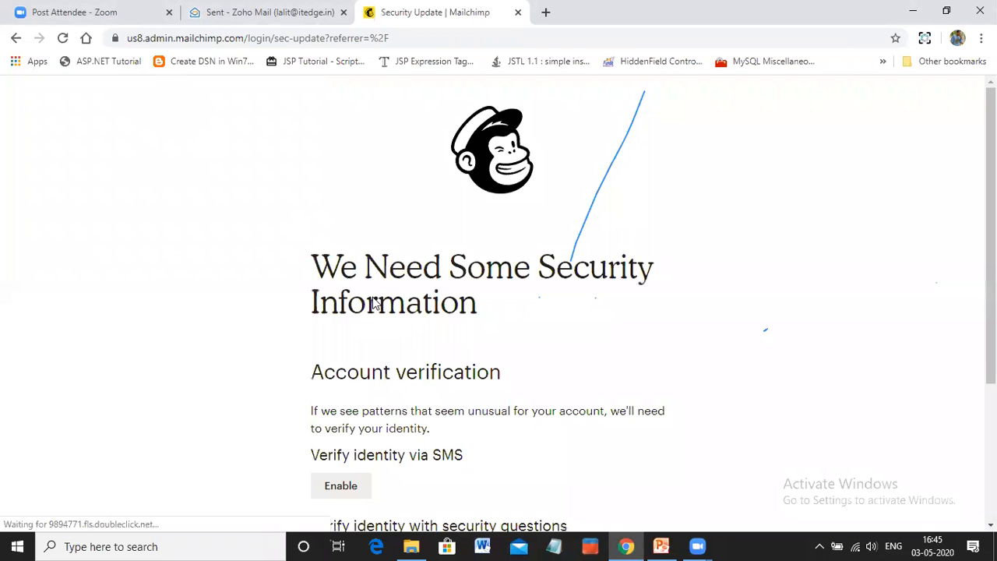
scroll(373, 359, "down", 3)
left_click(353, 372)
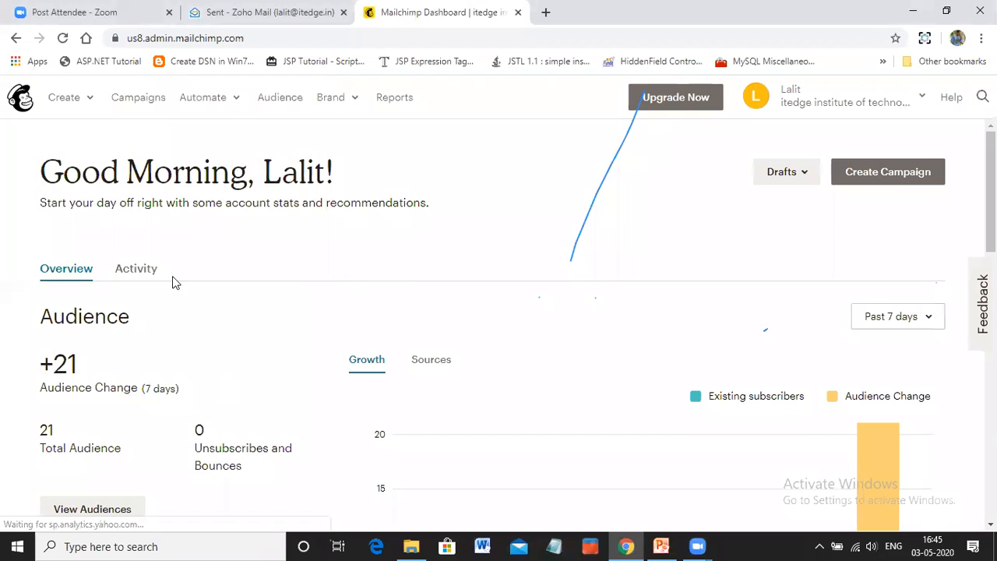
Open the campaigns list for all audiences and look through the existing campaigns
left_click(883, 173)
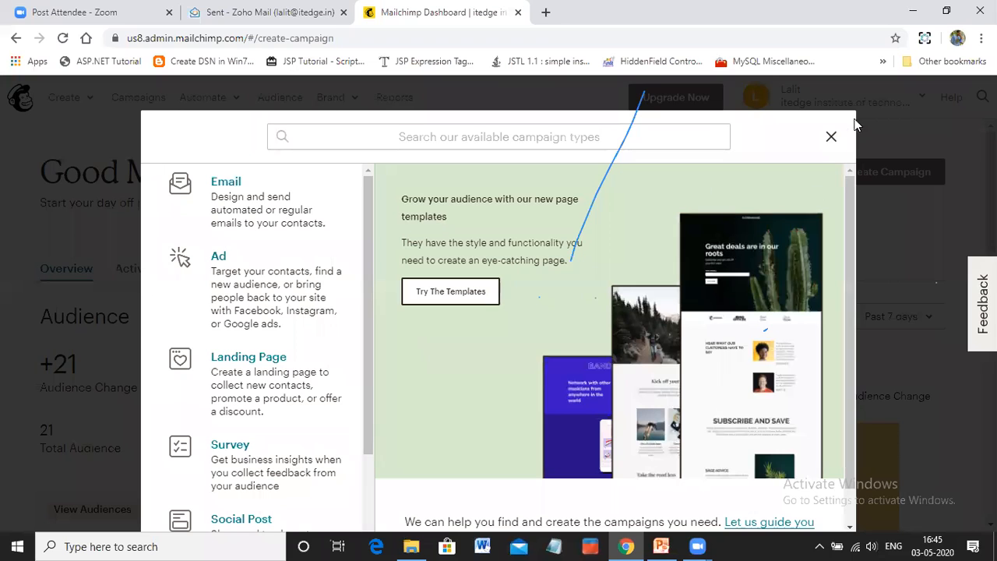
left_click(832, 139)
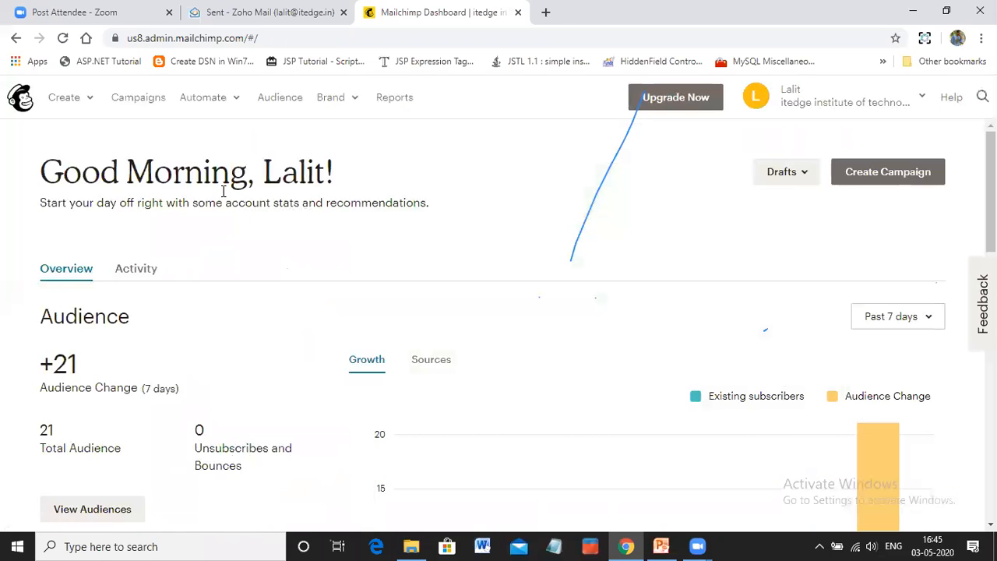
left_click(137, 99)
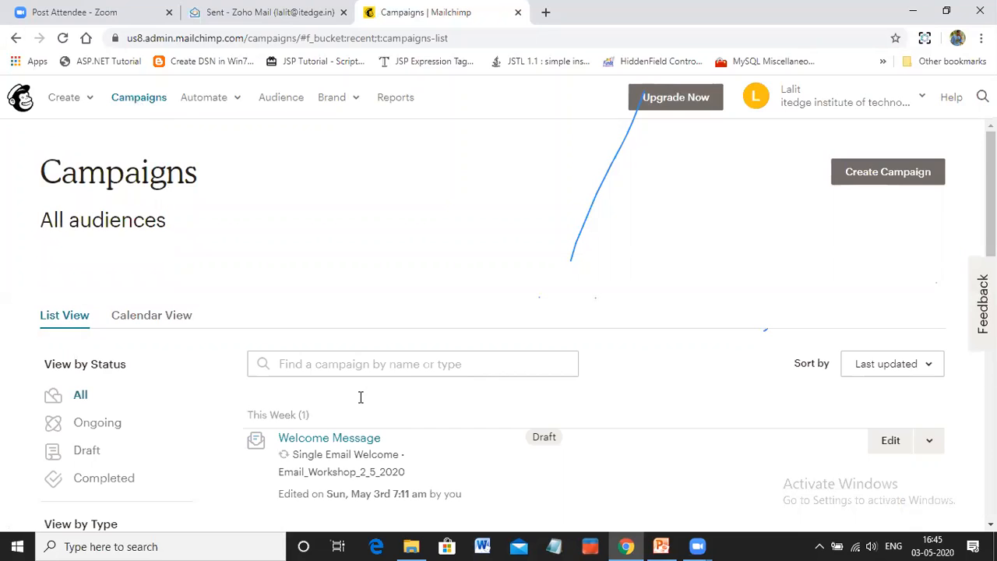
scroll(361, 397, "down", 3)
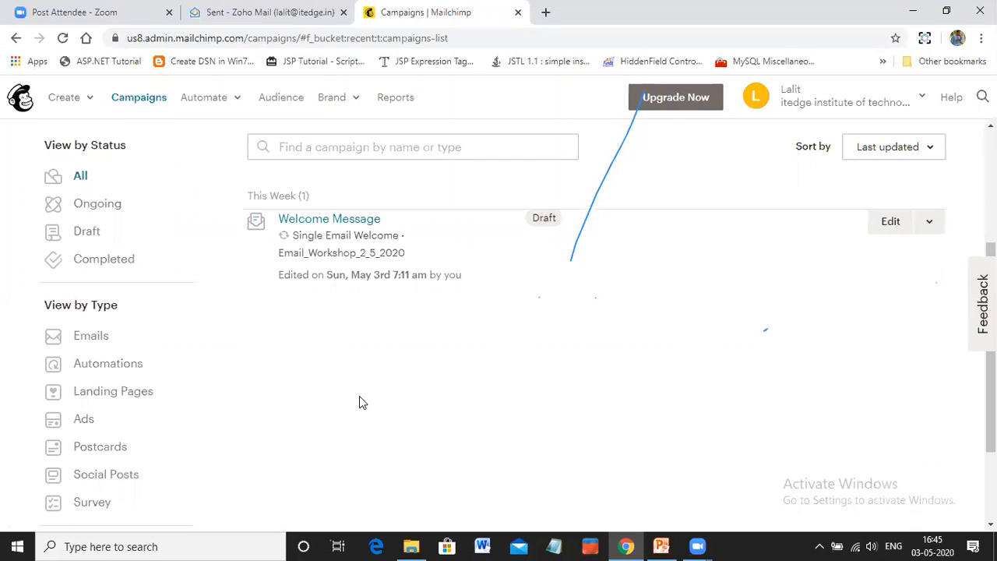
scroll(359, 396, "up", 3)
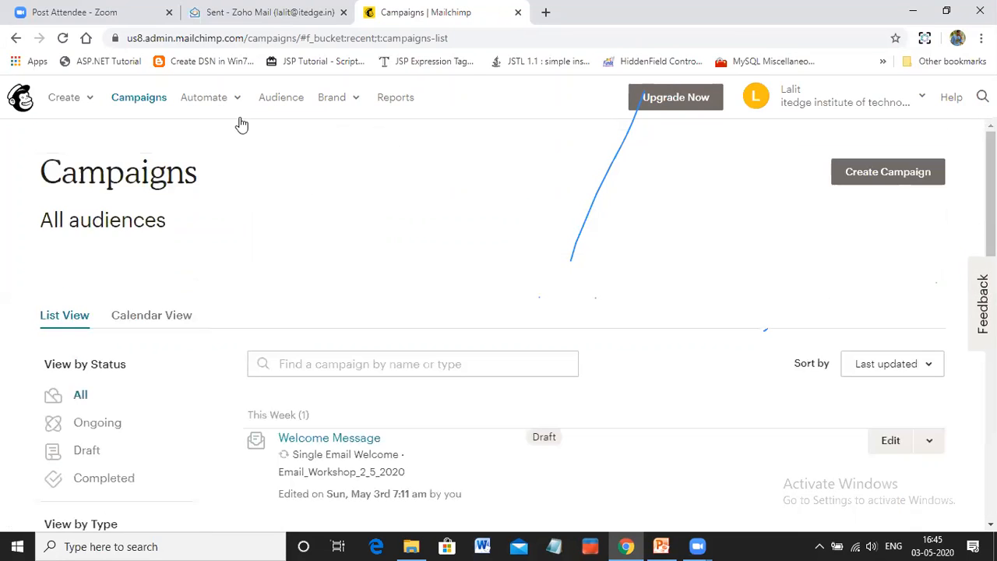
Create a regular email campaign named "Email Workshop Follow Campaign"
left_click(878, 176)
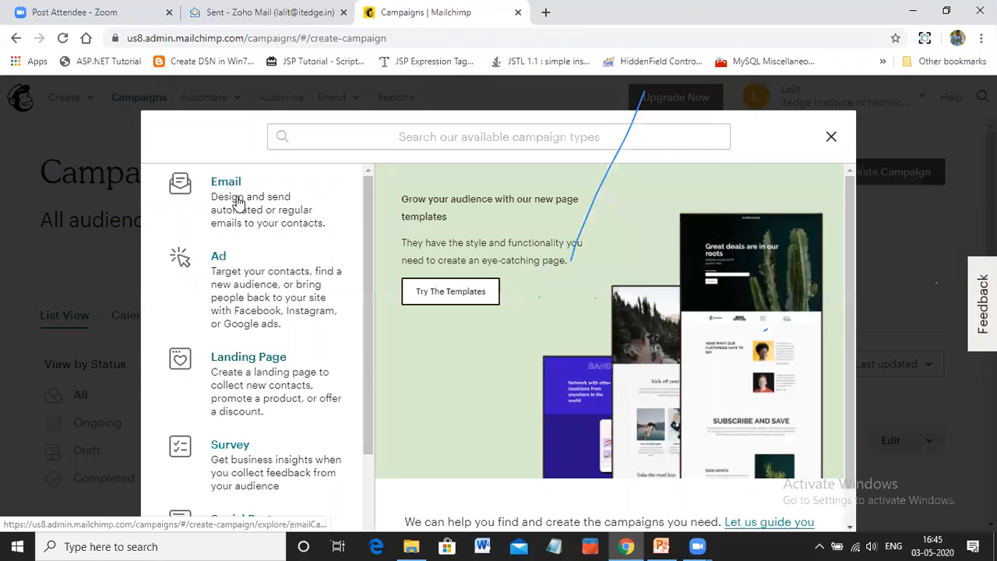
left_click(237, 201)
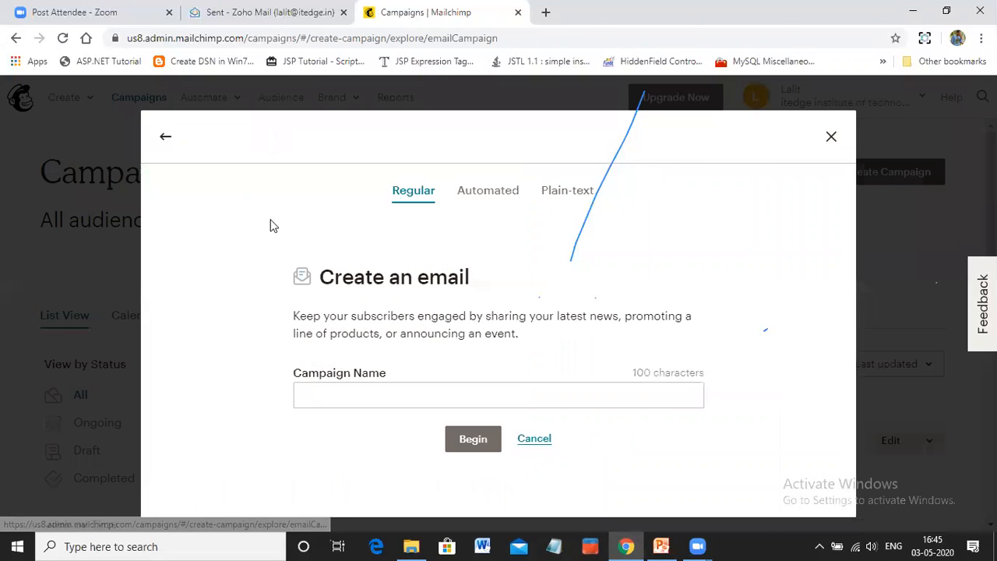
left_click(350, 393)
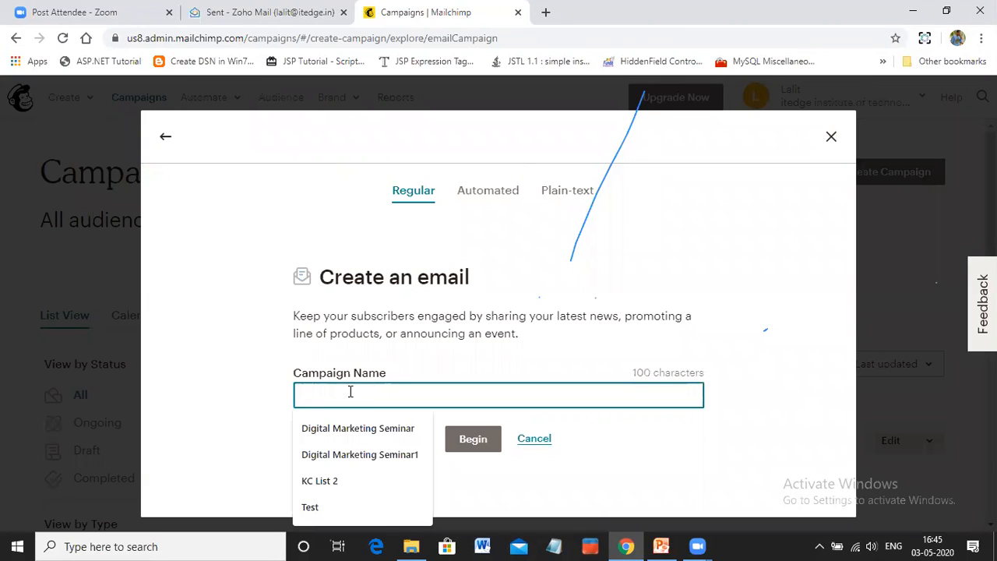
type("Email Workshop")
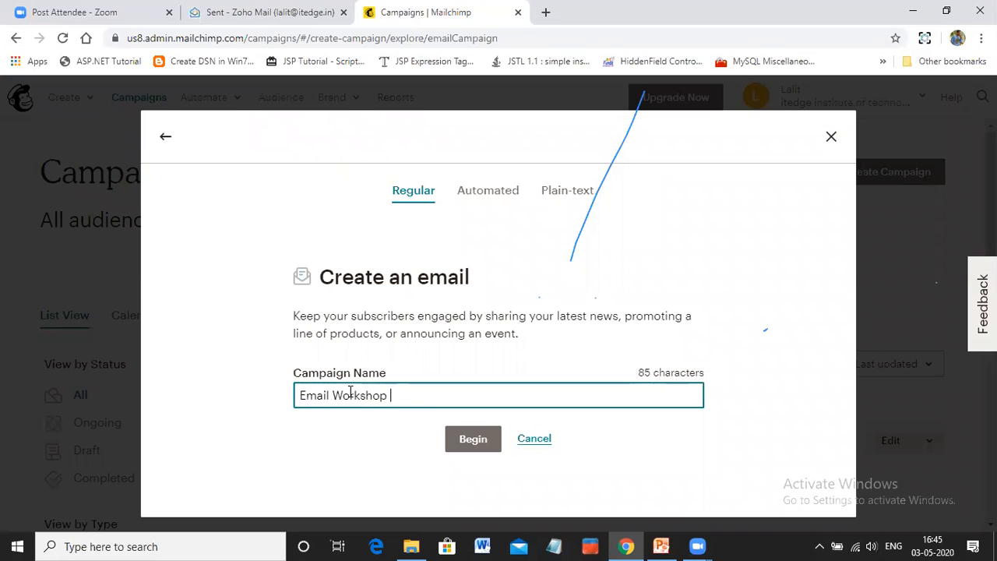
type(" O")
key("BackSpace")
type("Follo")
type("w")
type(" Me")
key("BackSpace")
key("BackSpace")
key("BackSpace")
type("Campaign")
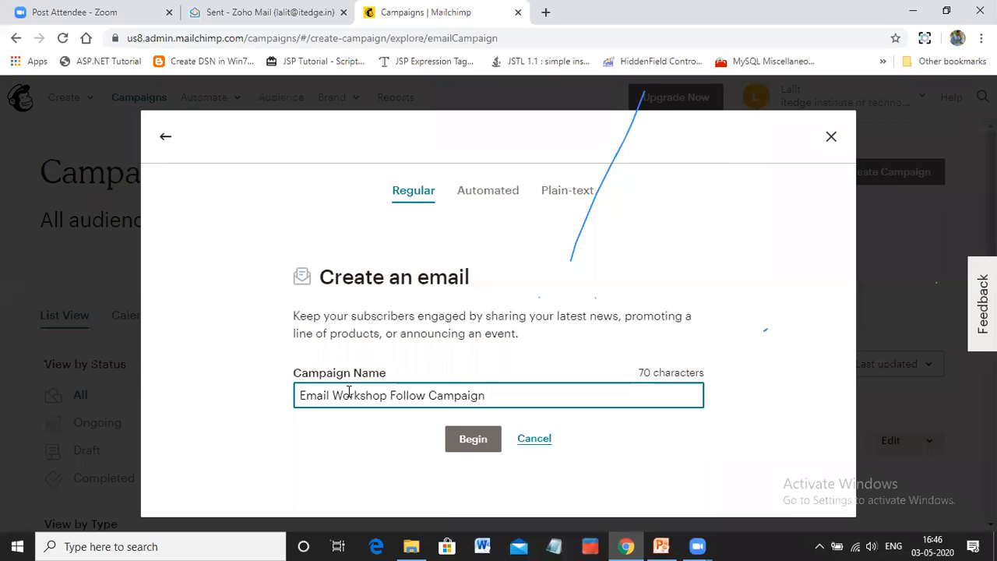
left_click(470, 441)
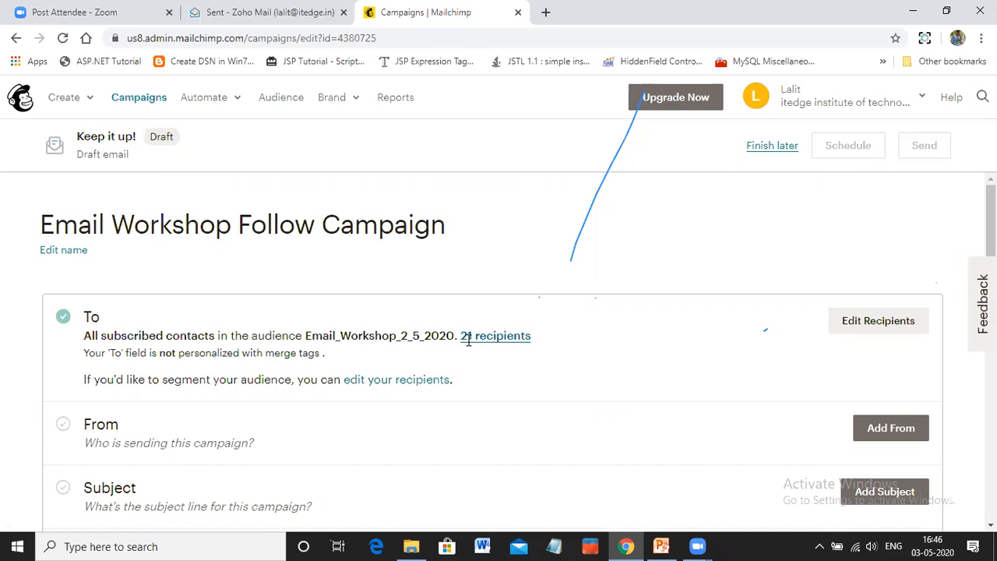
Add the campaign's sender details, saving the prefilled name and email address
scroll(468, 347, "down", 2)
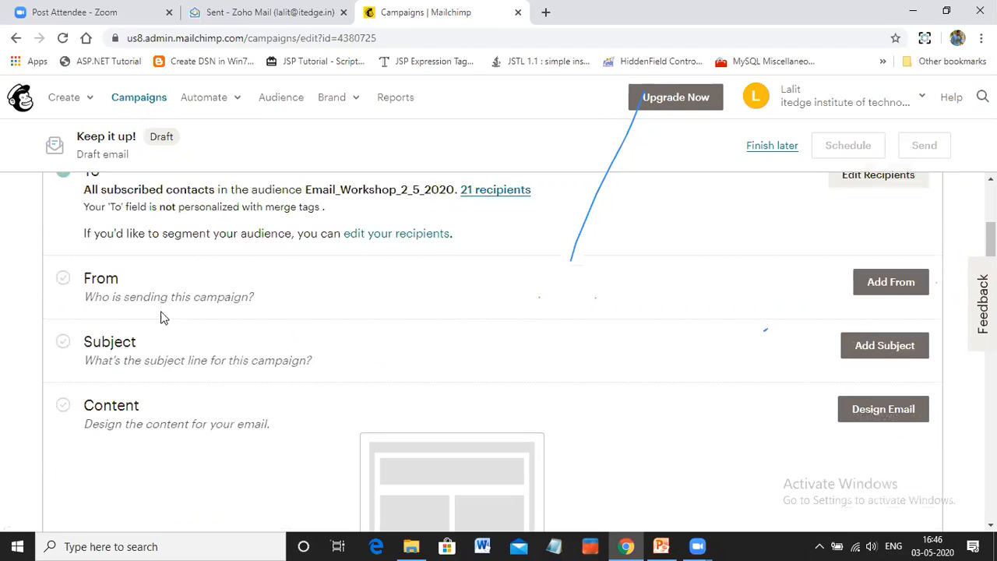
left_click(891, 282)
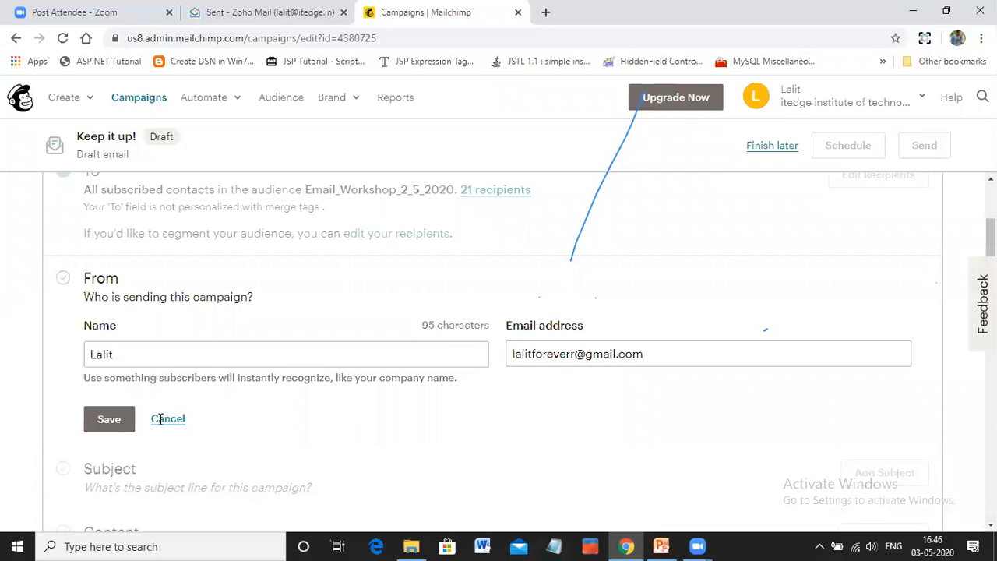
left_click(105, 421)
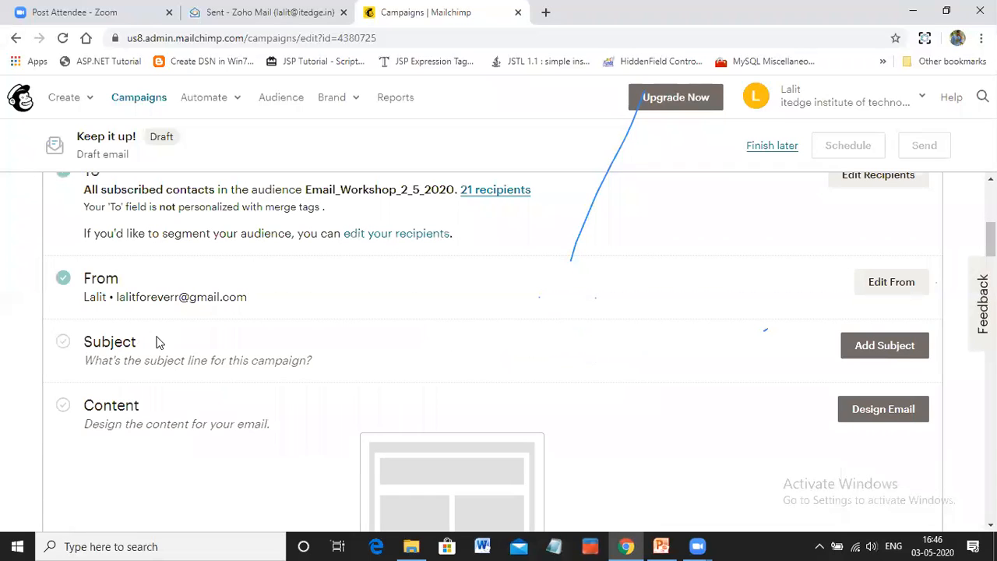
Begin adding the campaign subject, and open the Word document "Thanks For Attending Email Marketing Workshop" from the DM Workshop folder, dismissing the activation wizard
left_click(875, 355)
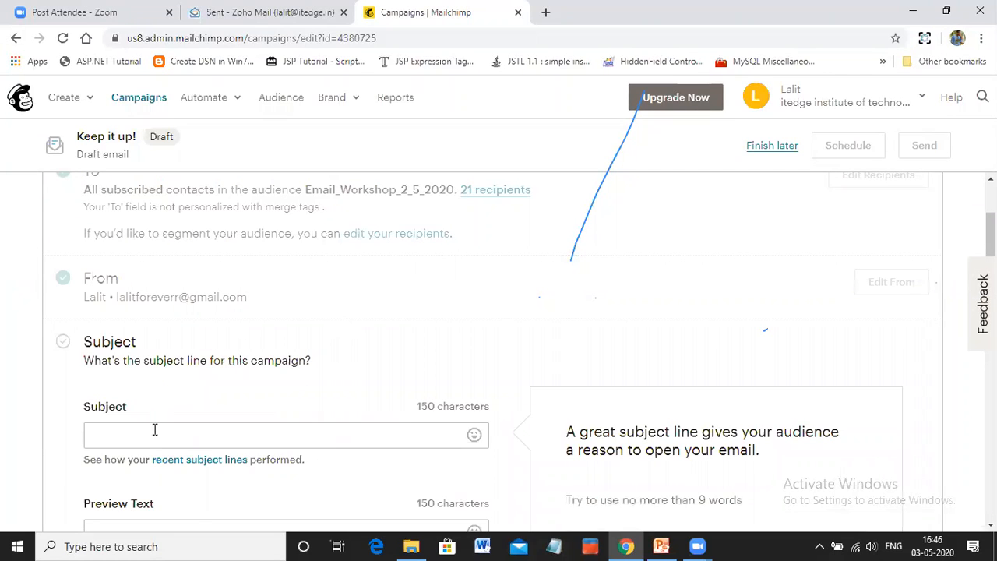
left_click(411, 546)
left_click(317, 237)
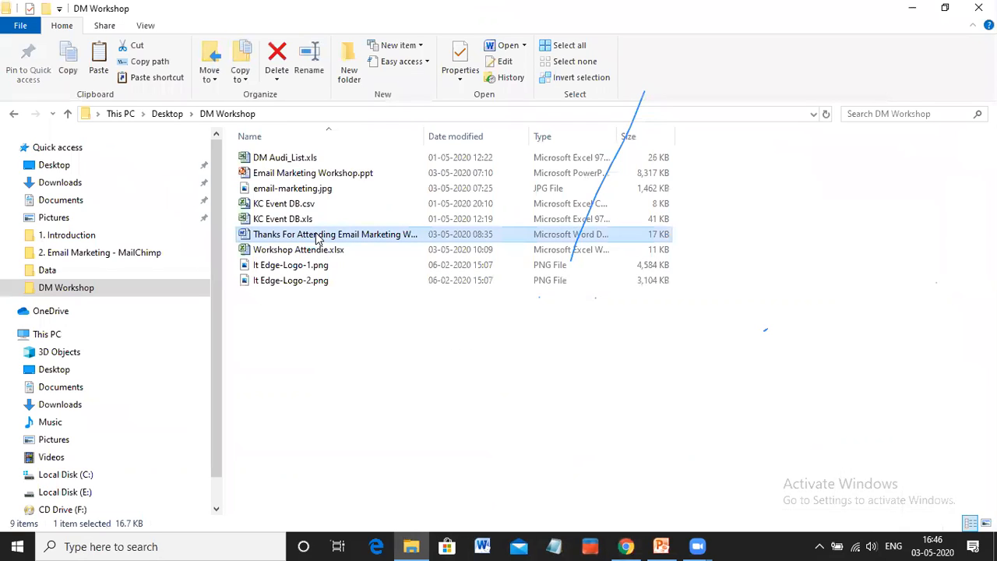
double_click(317, 236)
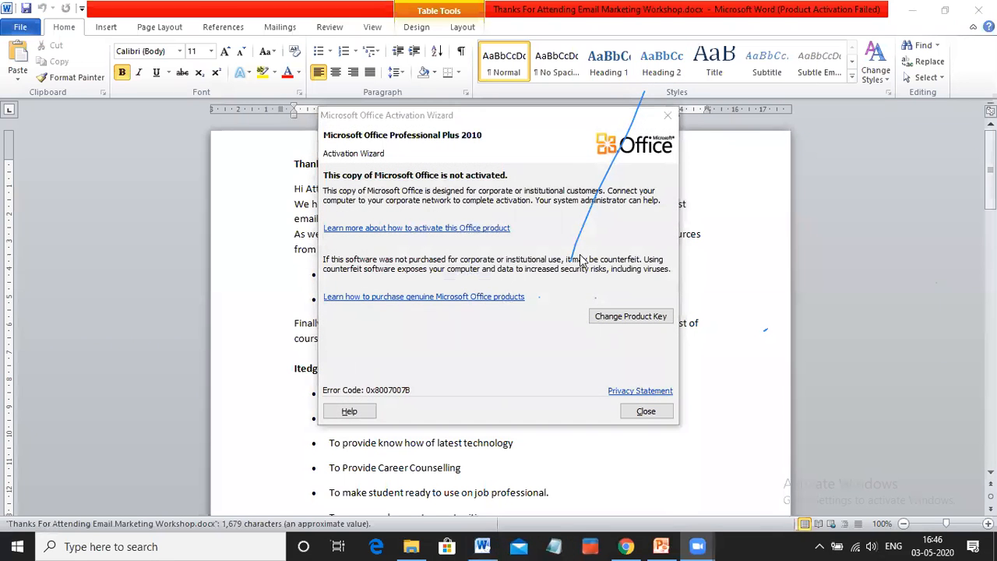
left_click(669, 116)
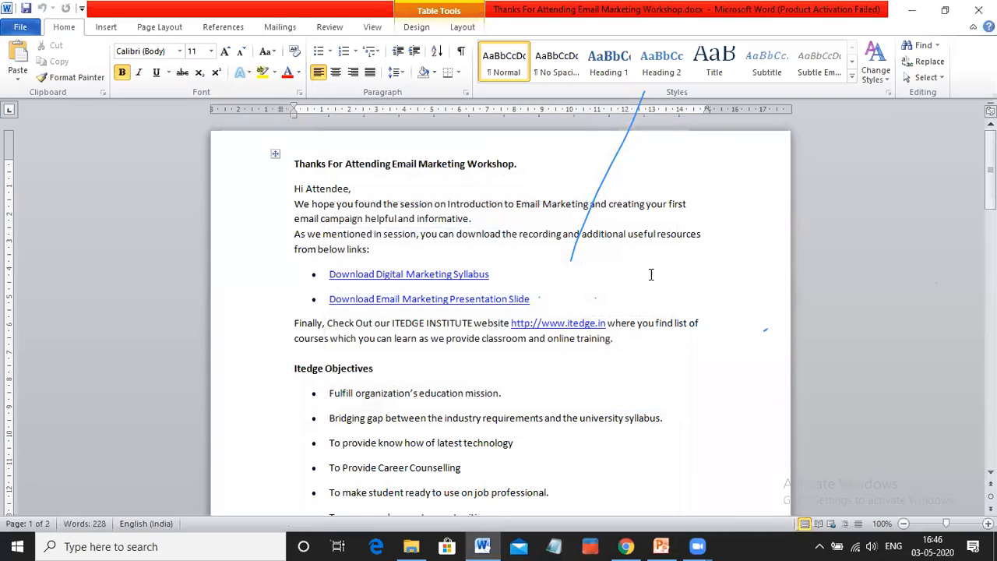
Copy the heading line "Thanks For Attending Email Marketing Workshop." from the document
left_click_drag(294, 164, 496, 160)
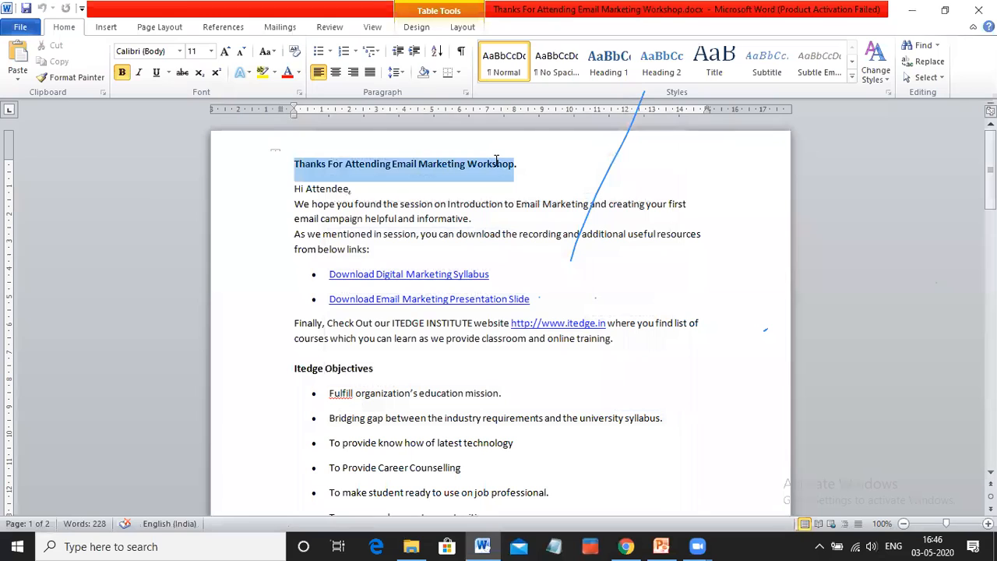
left_click_drag(497, 160, 508, 167)
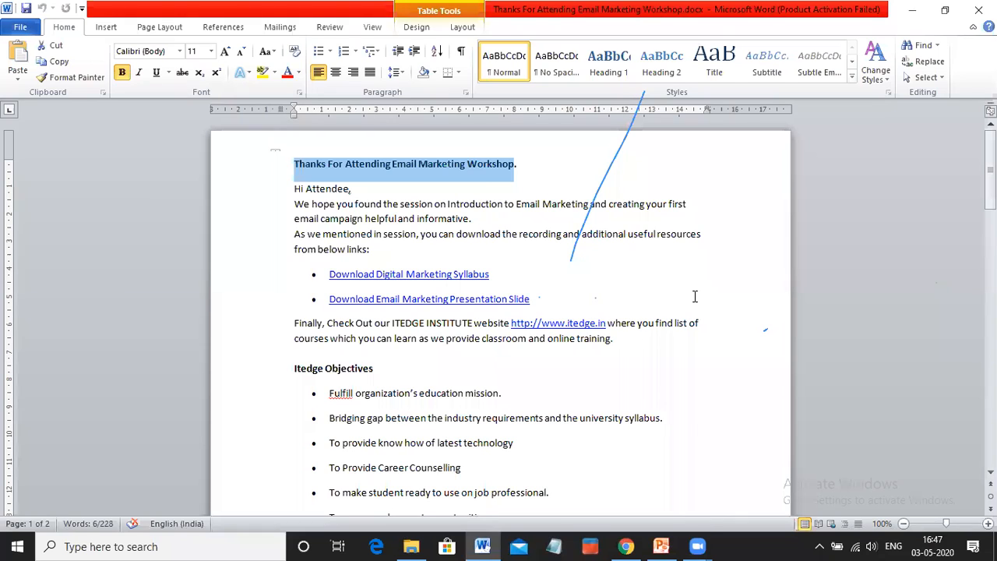
left_click(797, 56)
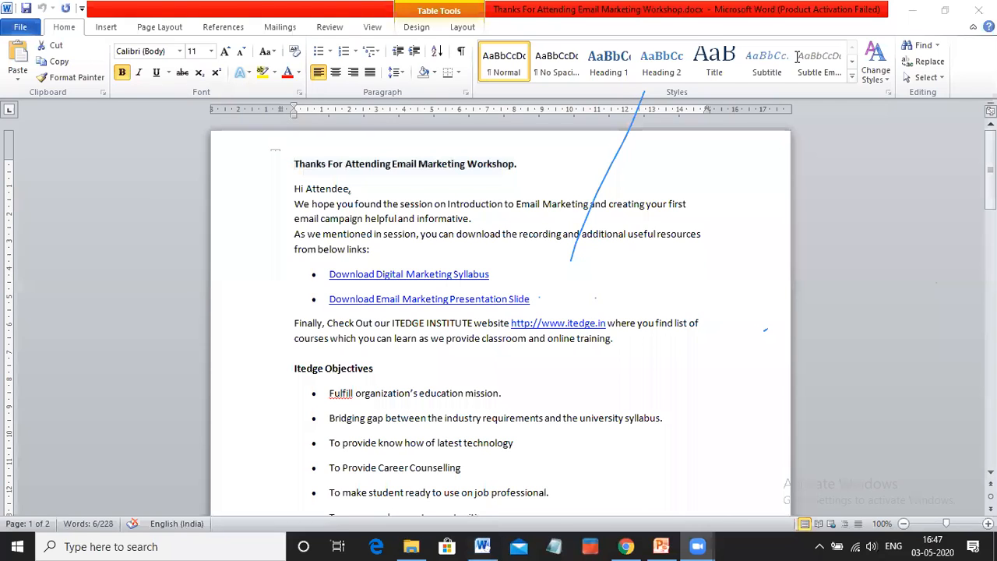
left_click(301, 167)
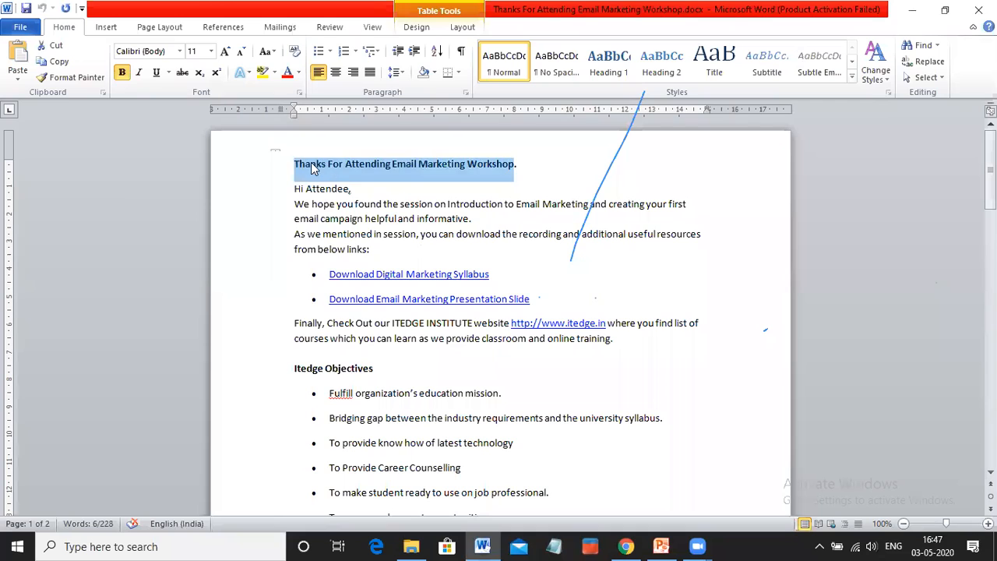
double_click(315, 169)
left_click(377, 176)
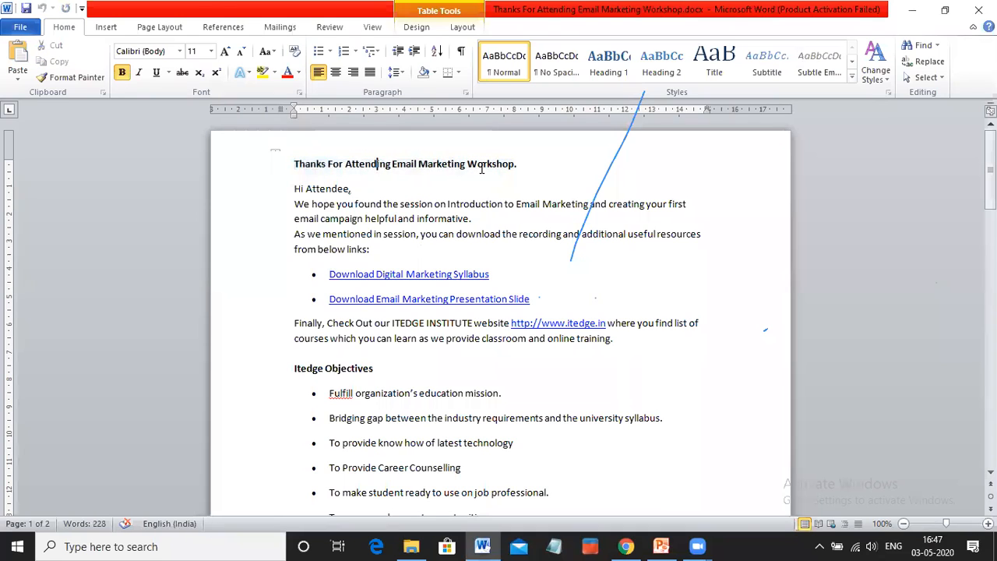
left_click_drag(519, 164, 304, 159)
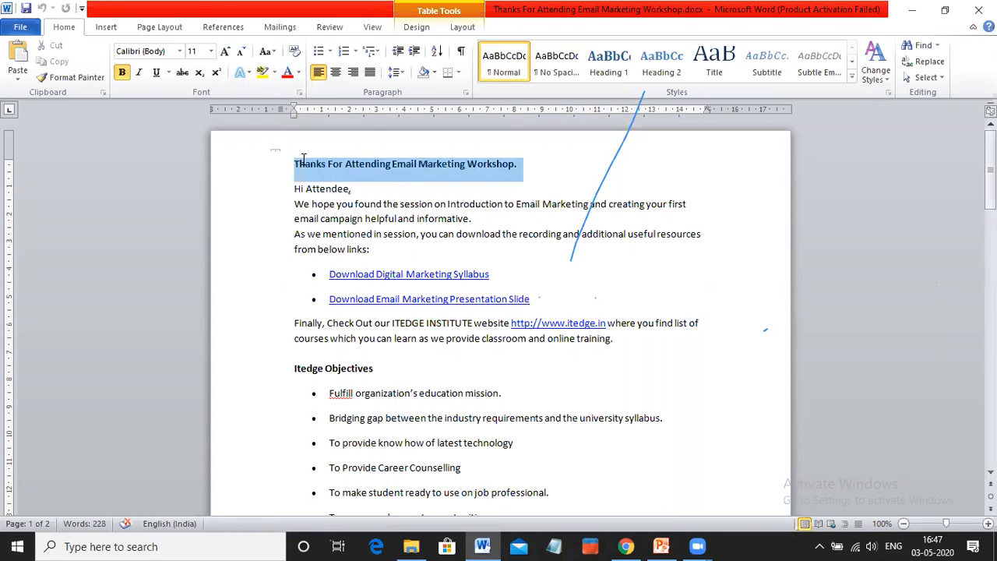
right_click(337, 170)
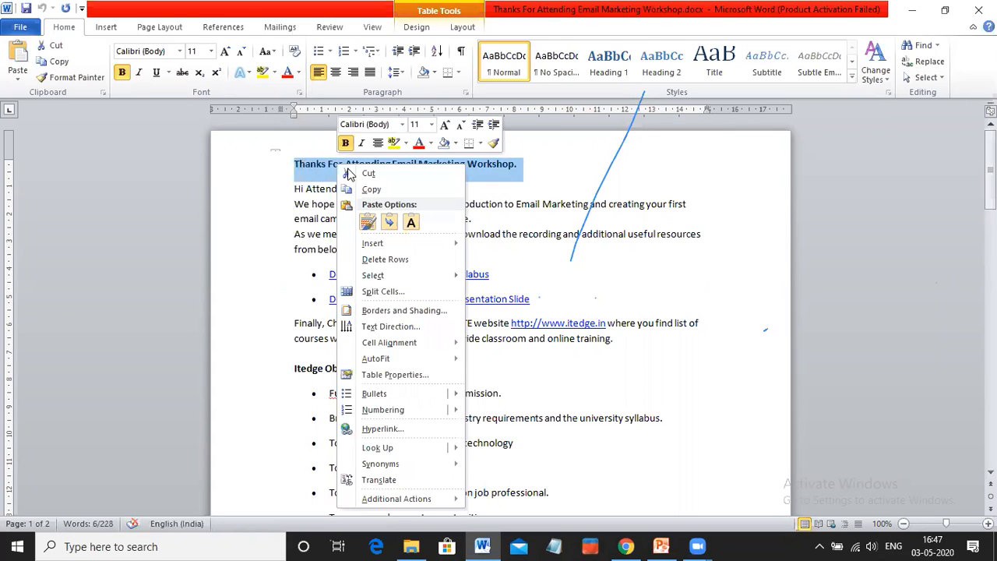
left_click(374, 188)
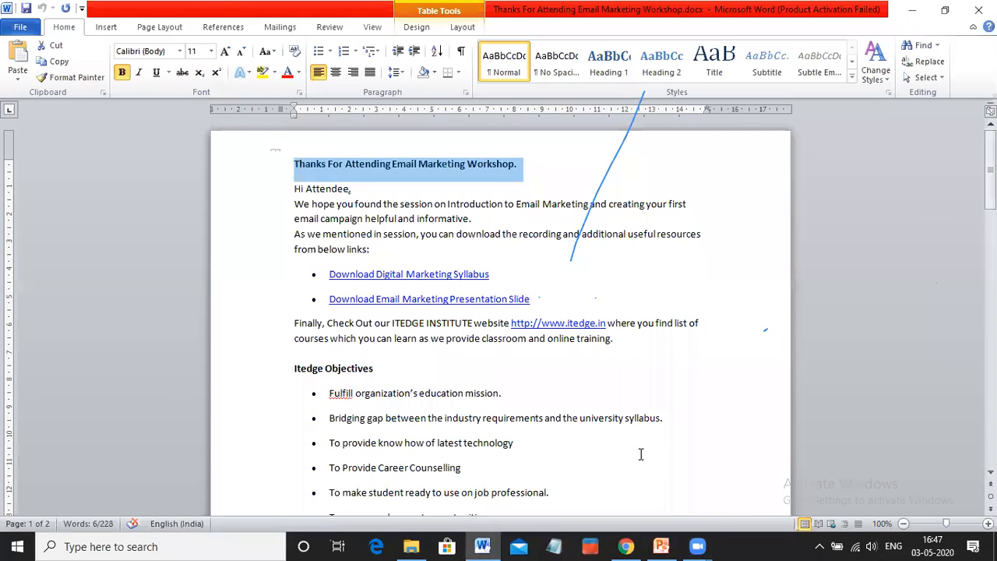
Switch back to Mailchimp in Chrome and paste the copied heading as the campaign's subject
left_click(625, 547)
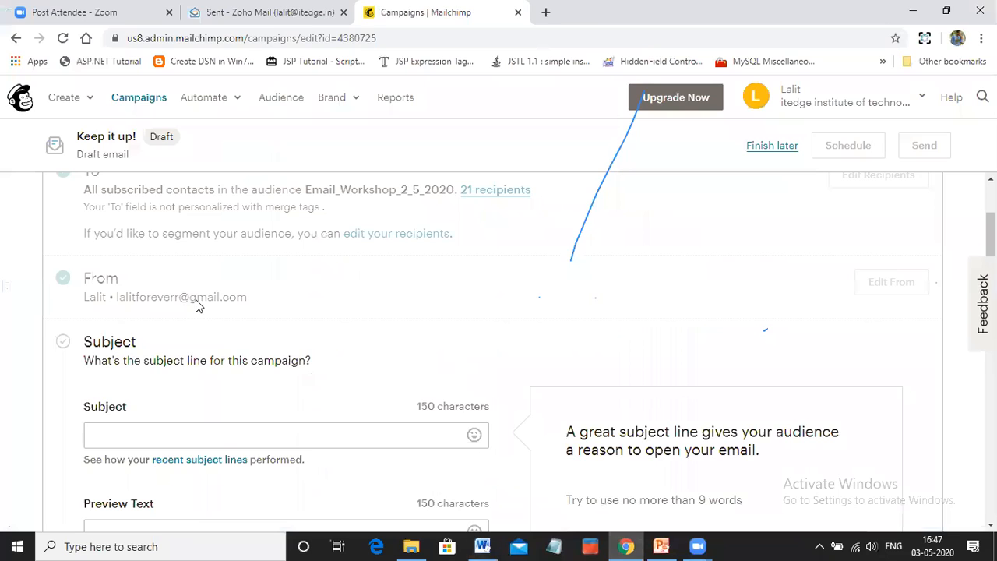
left_click(152, 433)
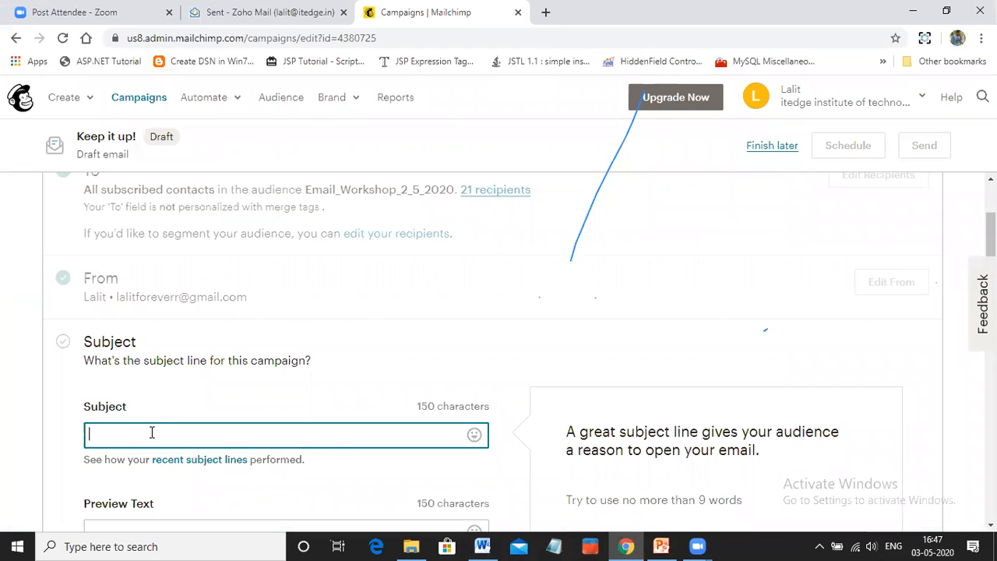
key("ctrl+v")
Enter the preview text "Hope to listen more about your status in Future"
scroll(169, 430, "down", 1)
left_click(176, 456)
scroll(177, 454, "down", 2)
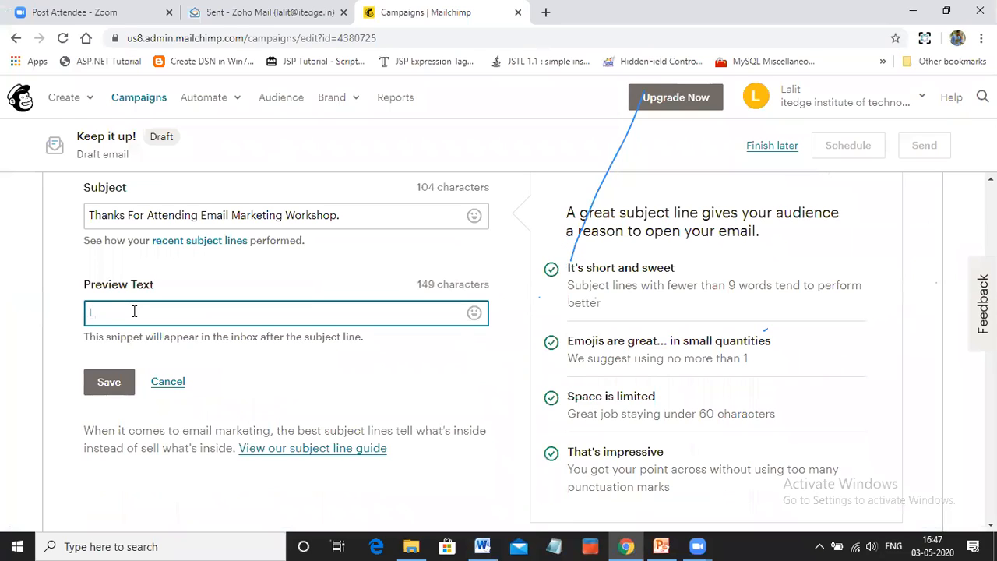
key("BackSpace")
type("Hope to")
type("listne more about")
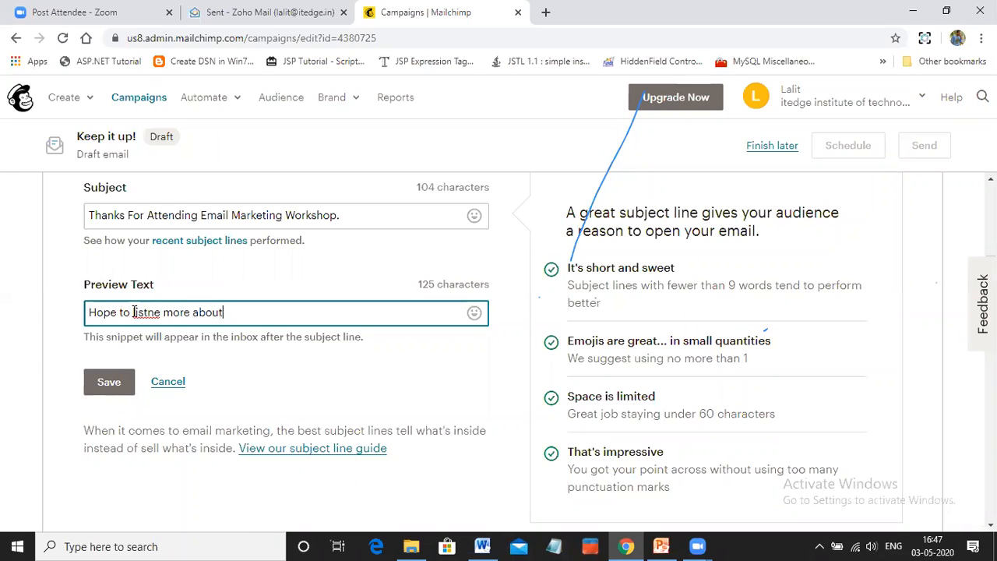
type(" your status in Future")
left_click(148, 313)
key("Delete")
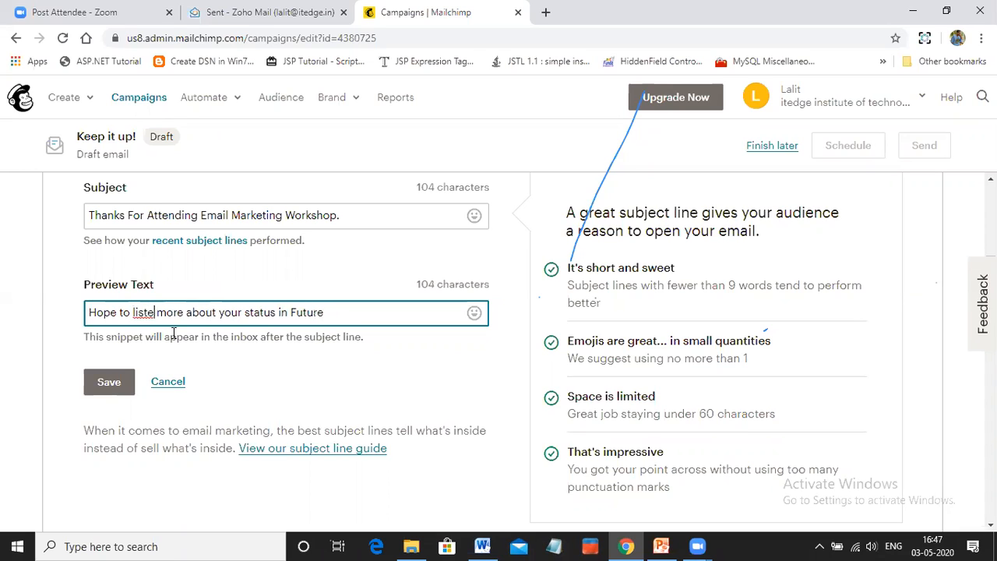
type("n")
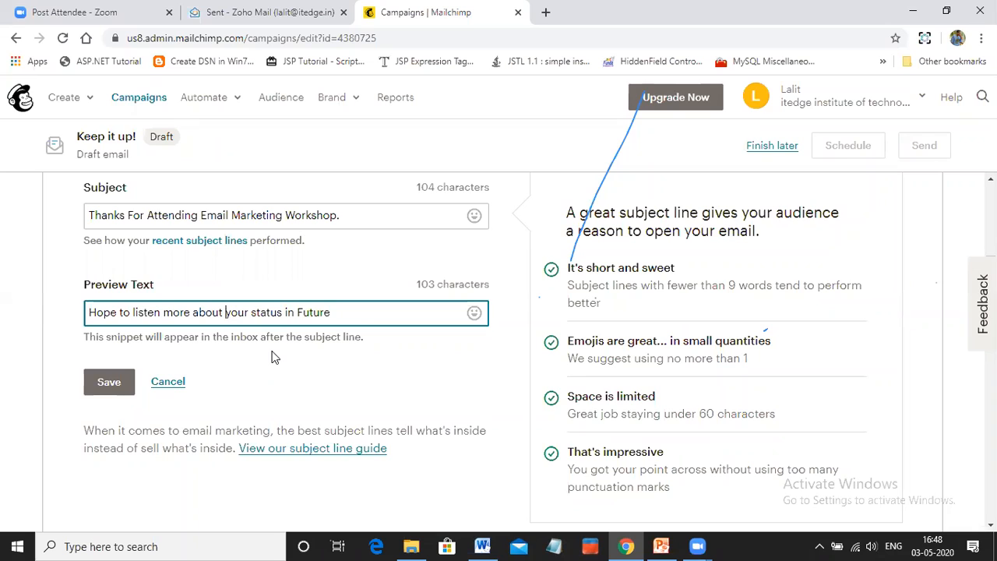
Review the preview text wording and save the campaign's subject and preview text
left_click(348, 312)
left_click_drag(345, 312, 162, 315)
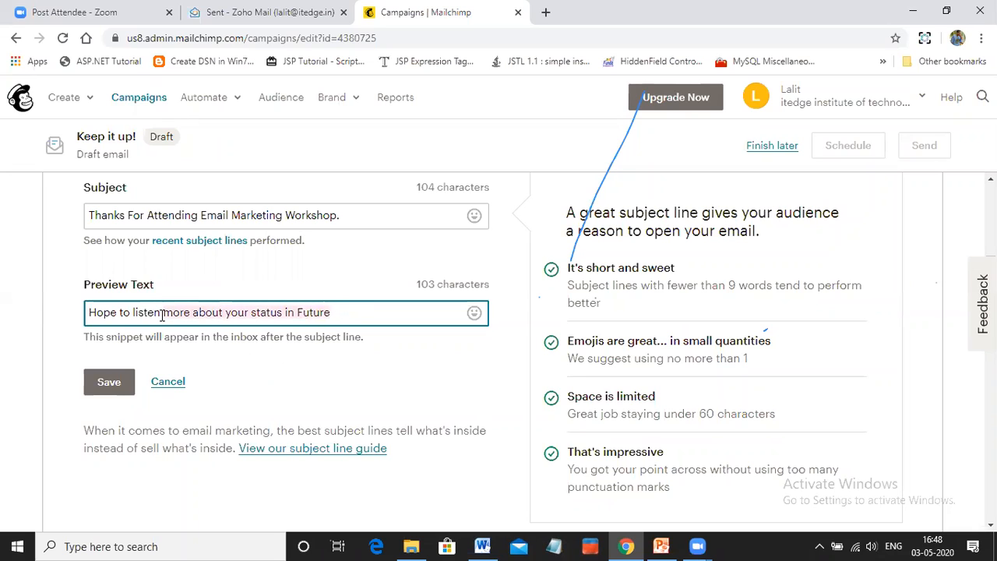
left_click(343, 312)
left_click(103, 313)
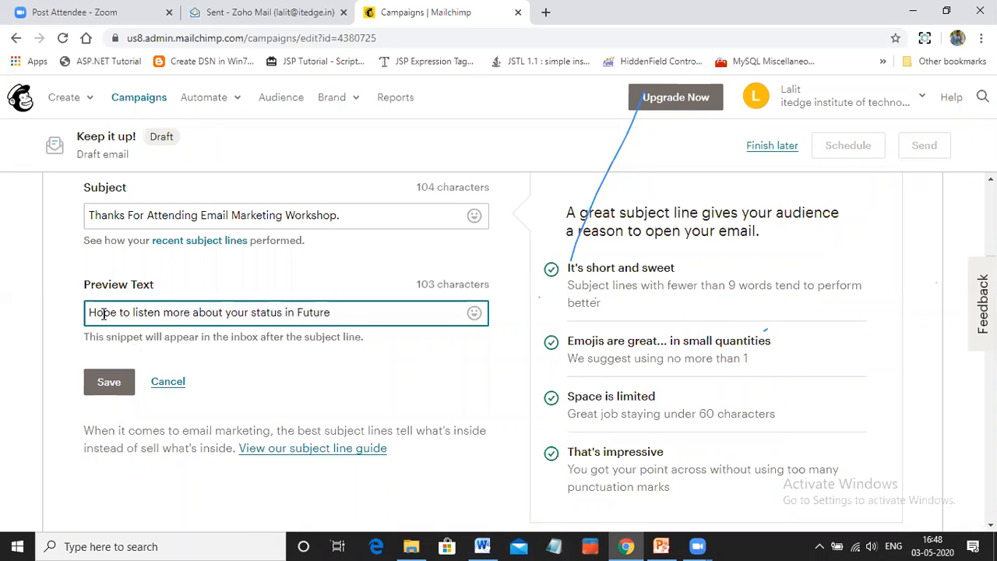
left_click(110, 383)
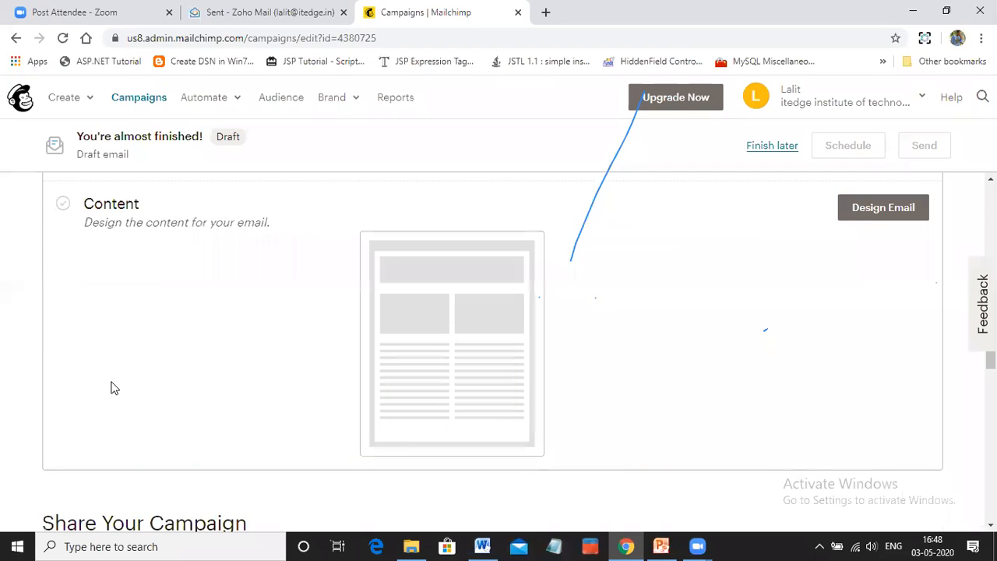
Start designing the content of the campaign's email
scroll(206, 332, "up", 1)
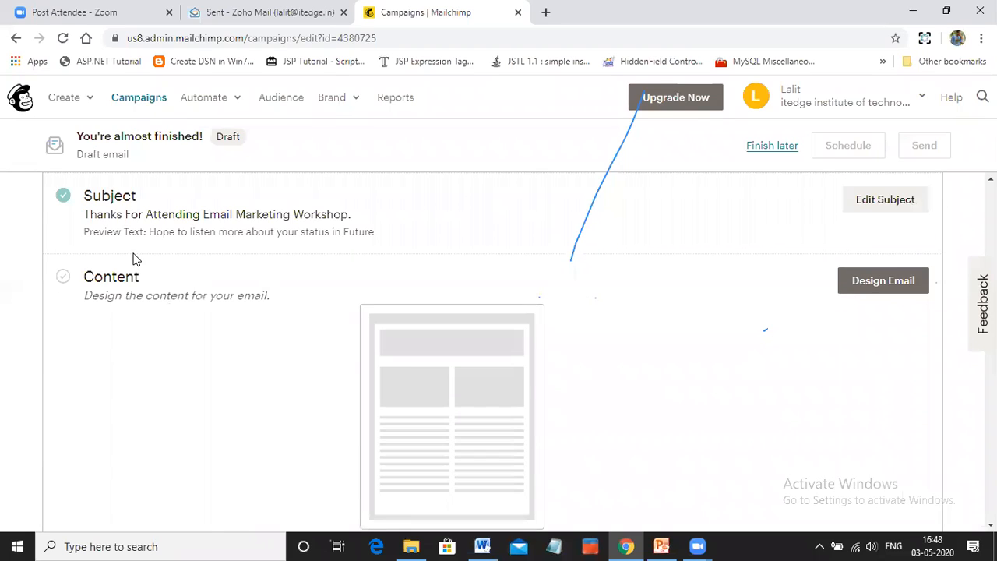
scroll(156, 288, "up", 1)
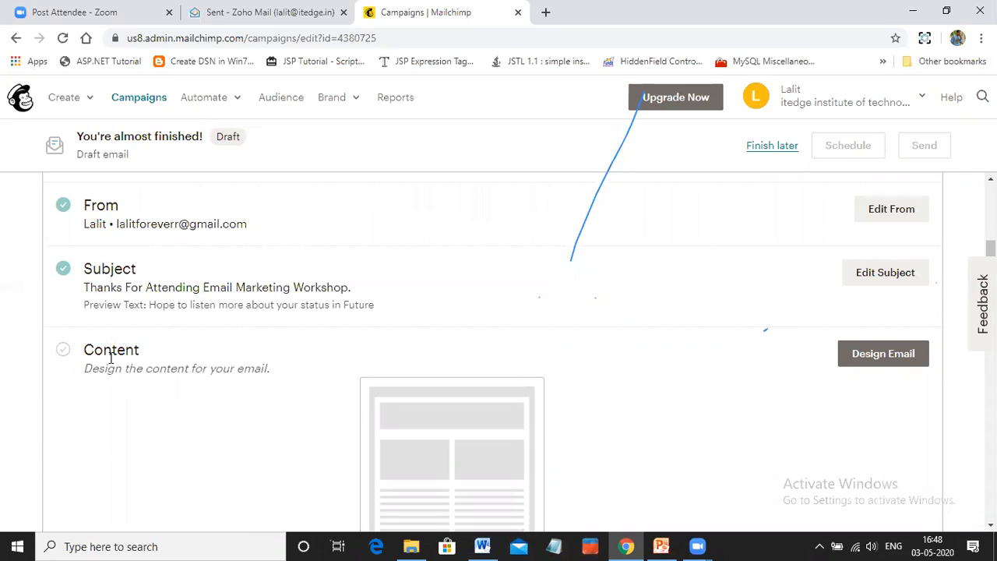
left_click(884, 355)
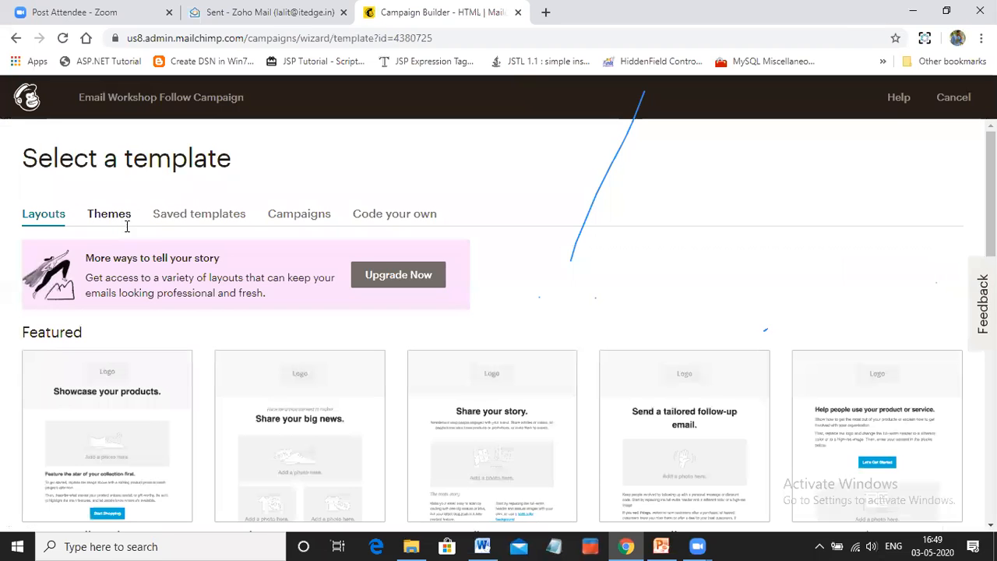
Look through the featured and basic layouts offered for the email template
scroll(346, 305, "down", 2)
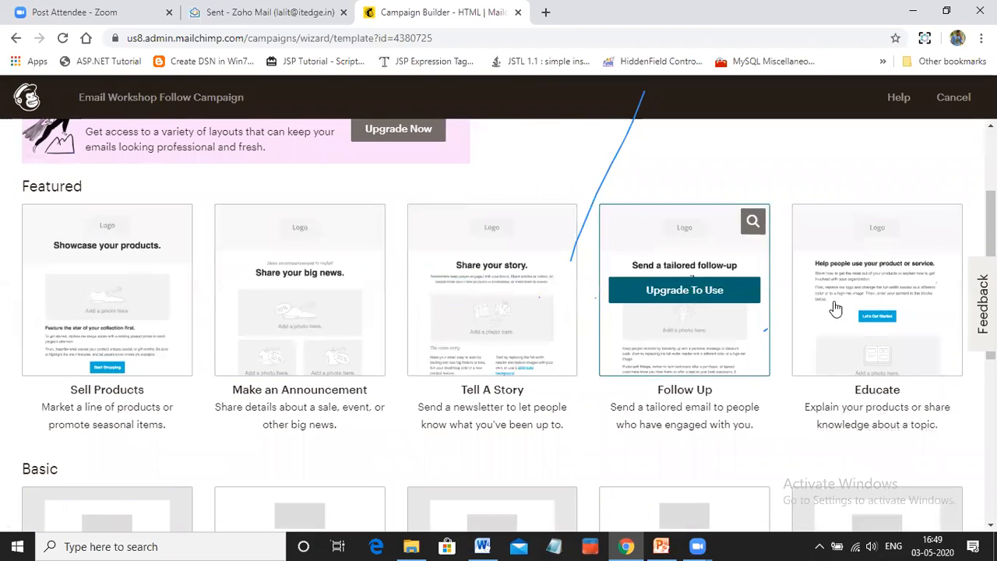
scroll(97, 281, "down", 1)
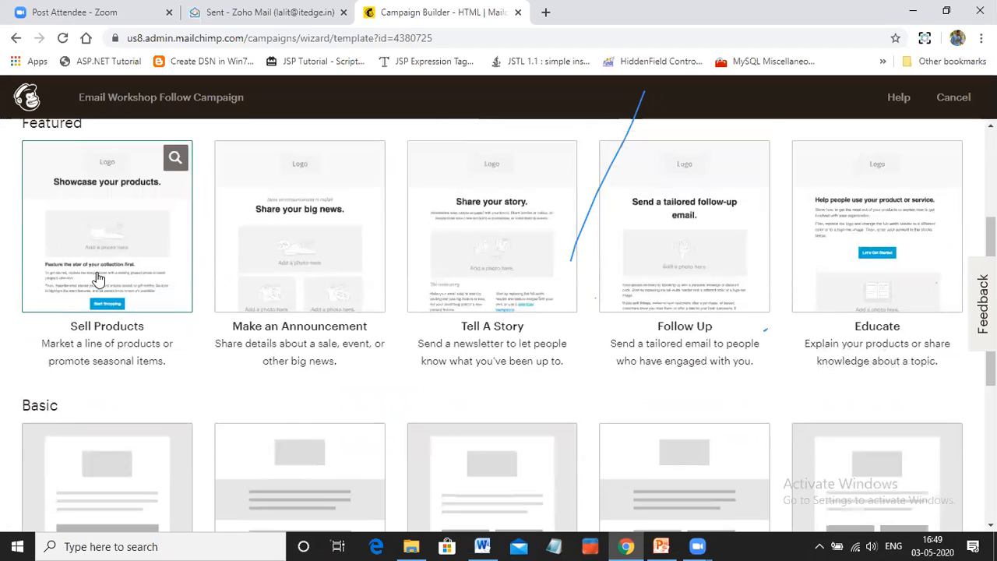
scroll(97, 281, "up", 3)
scroll(92, 369, "down", 4)
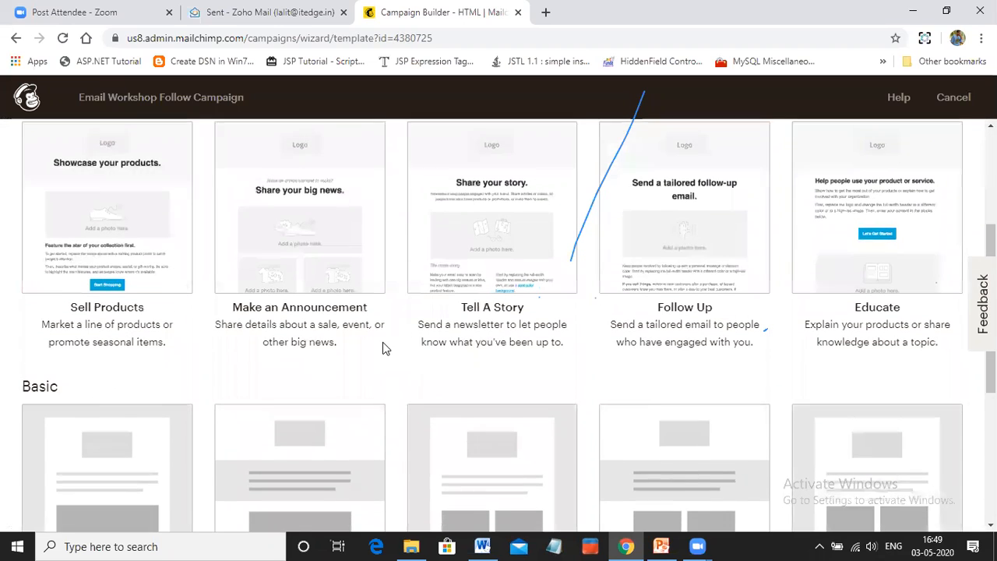
scroll(691, 384, "down", 2)
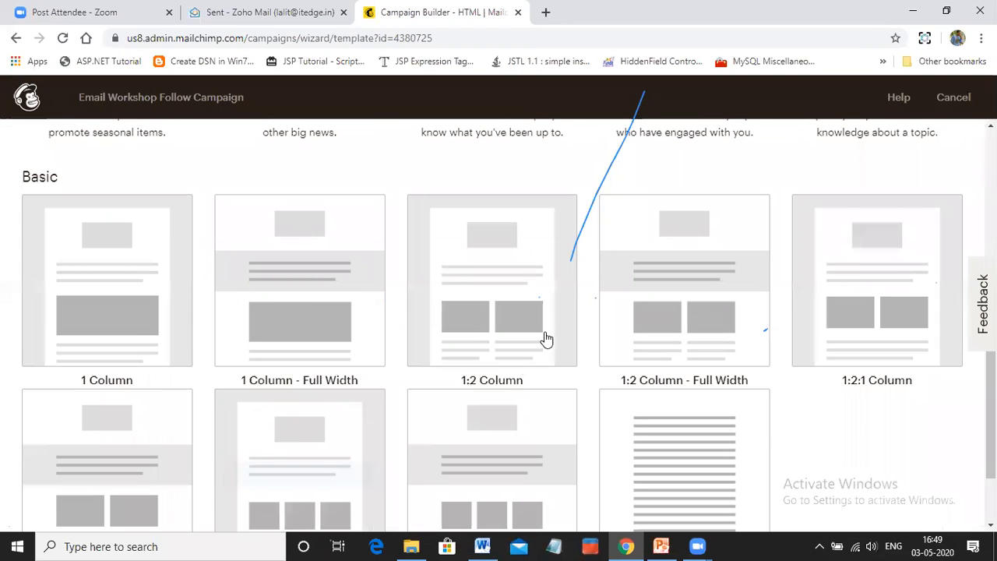
scroll(799, 350, "down", 2)
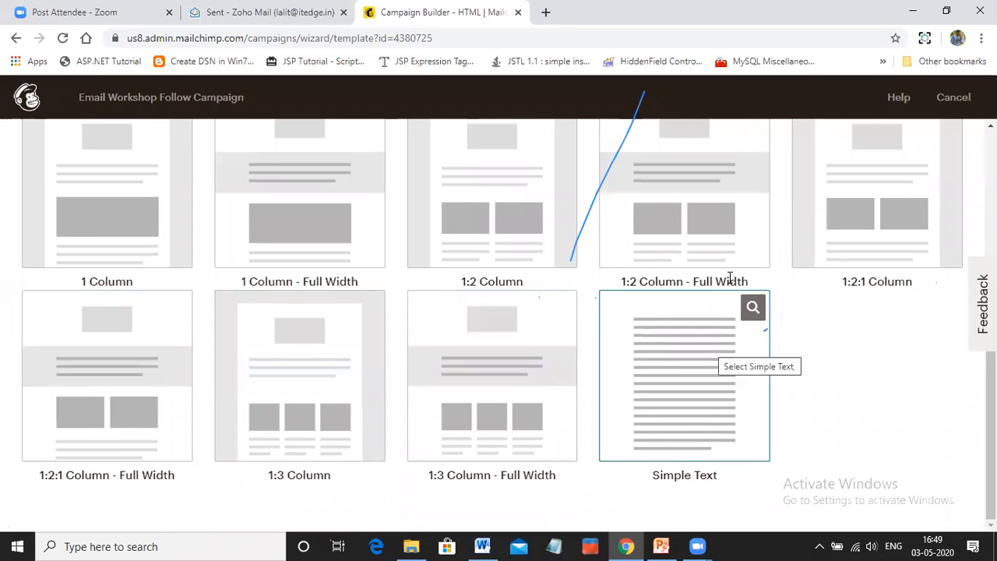
scroll(795, 263, "up", 5)
scroll(795, 262, "up", 2)
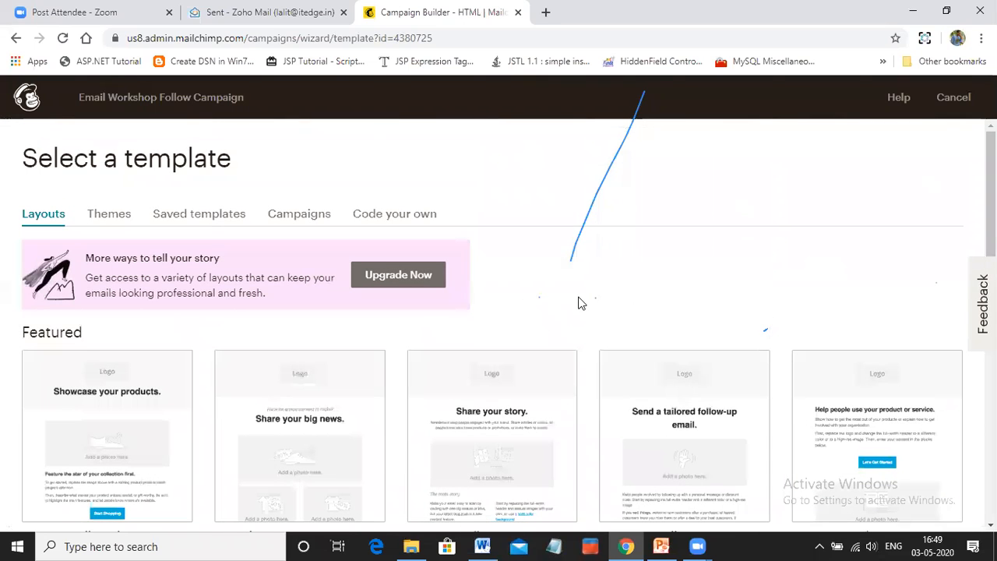
Examine the options for coding a custom template: paste in code, import from zip and import from URL
left_click(394, 220)
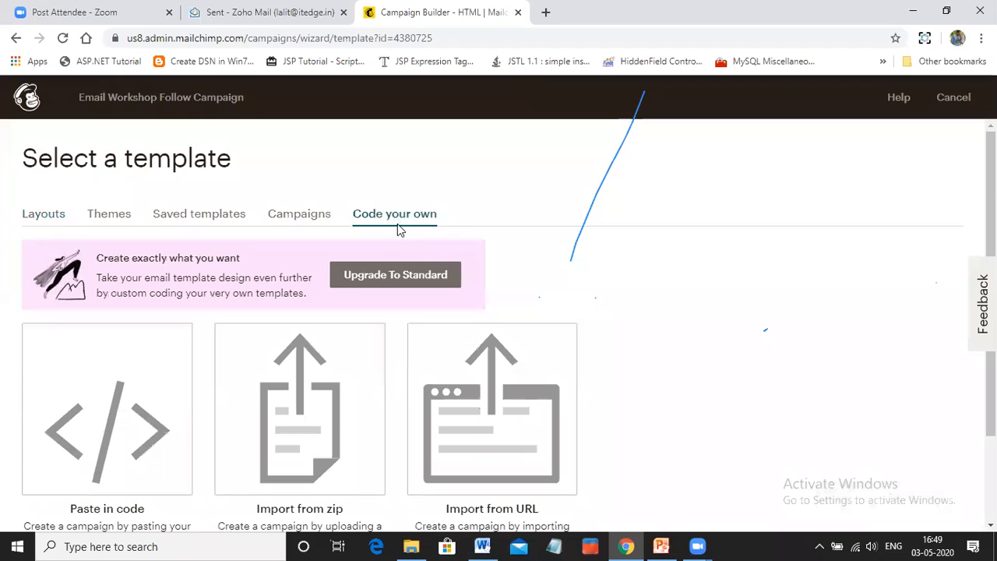
scroll(399, 356, "down", 1)
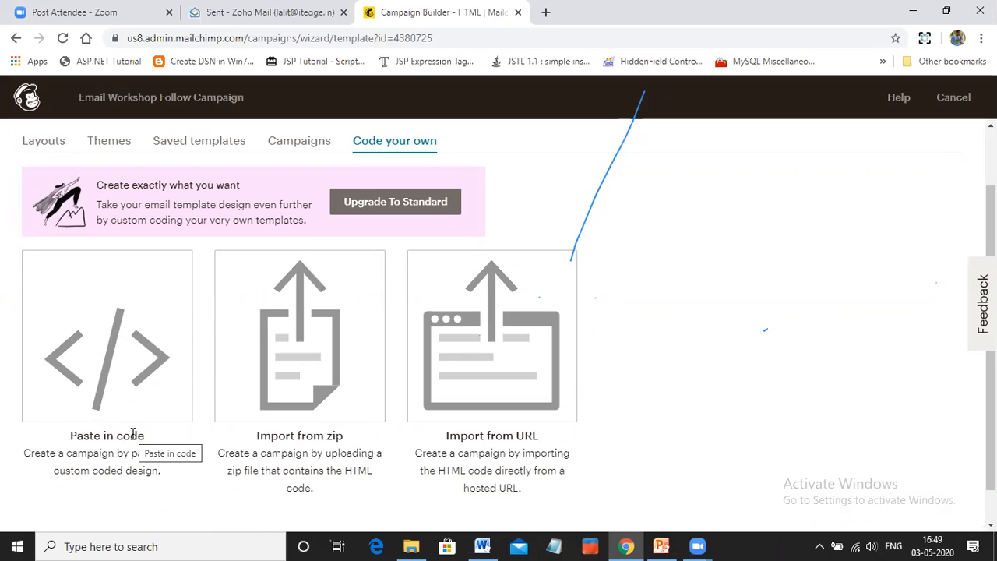
mouse_move(89, 397)
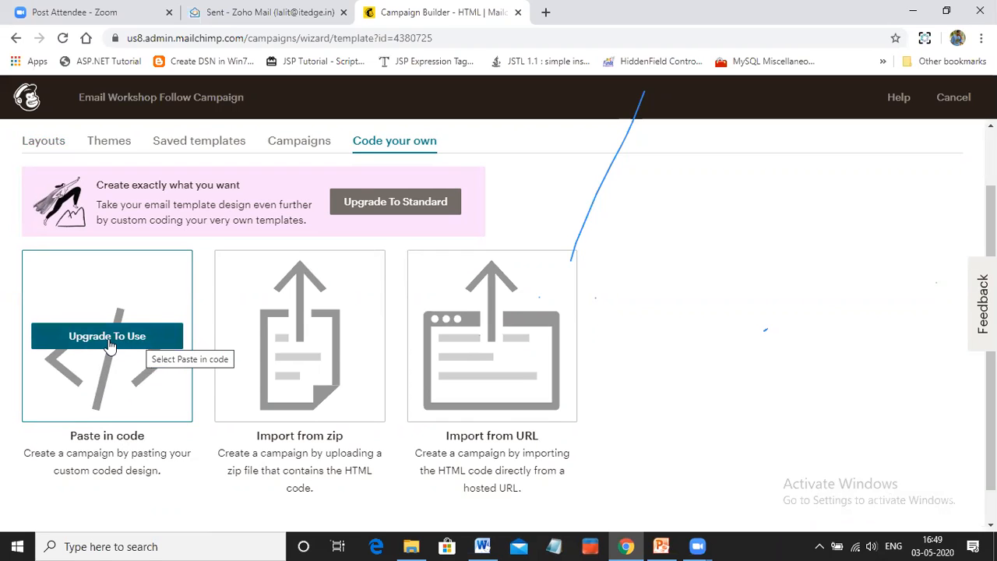
mouse_move(501, 356)
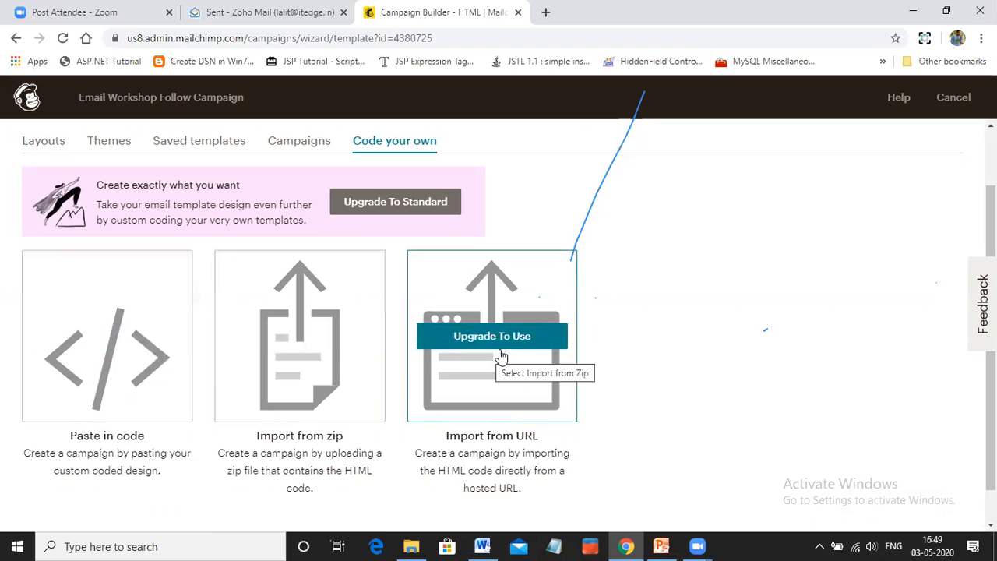
mouse_move(60, 360)
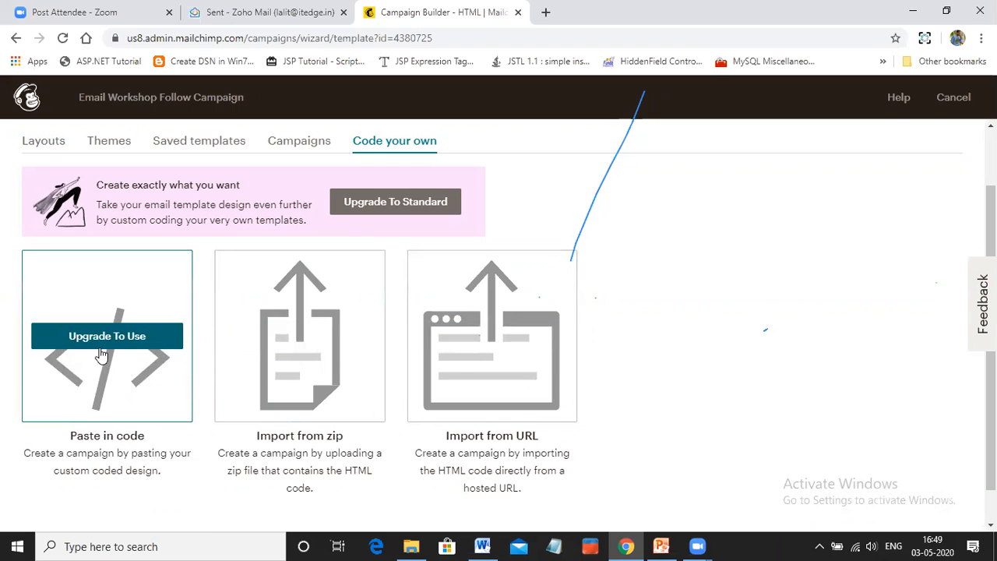
mouse_move(501, 335)
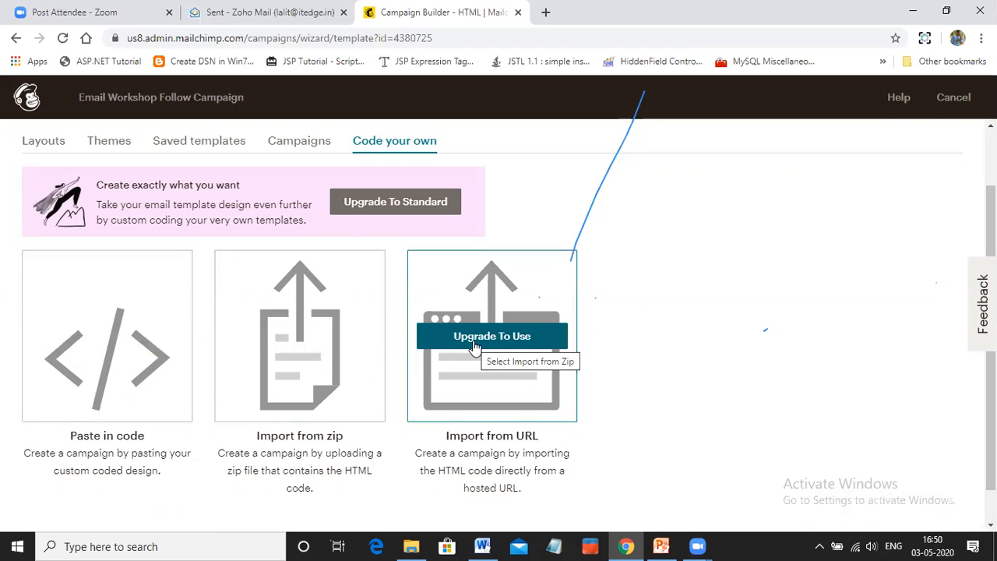
mouse_move(313, 352)
mouse_move(78, 325)
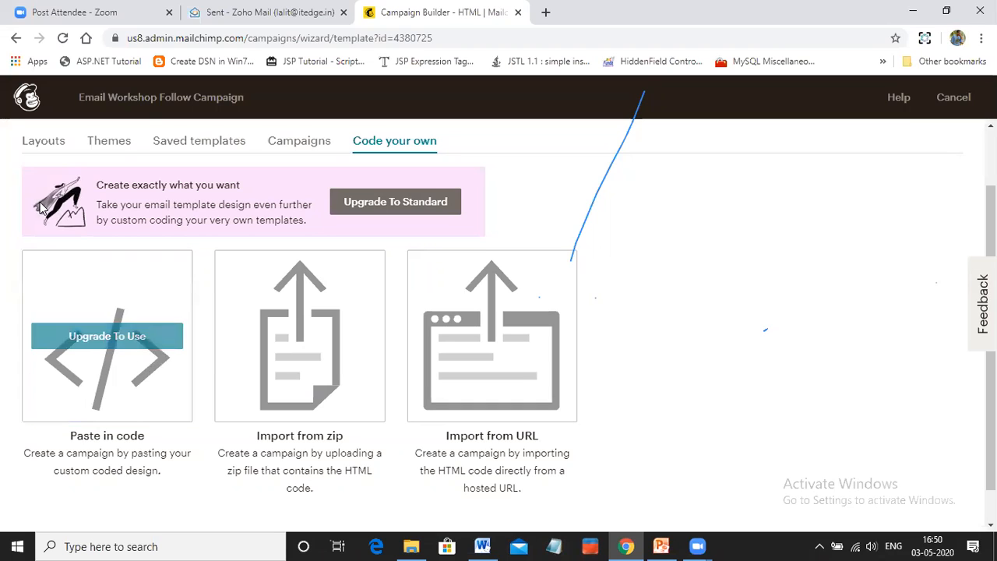
Look through the featured and e-commerce themes offered for the email template
left_click(43, 145)
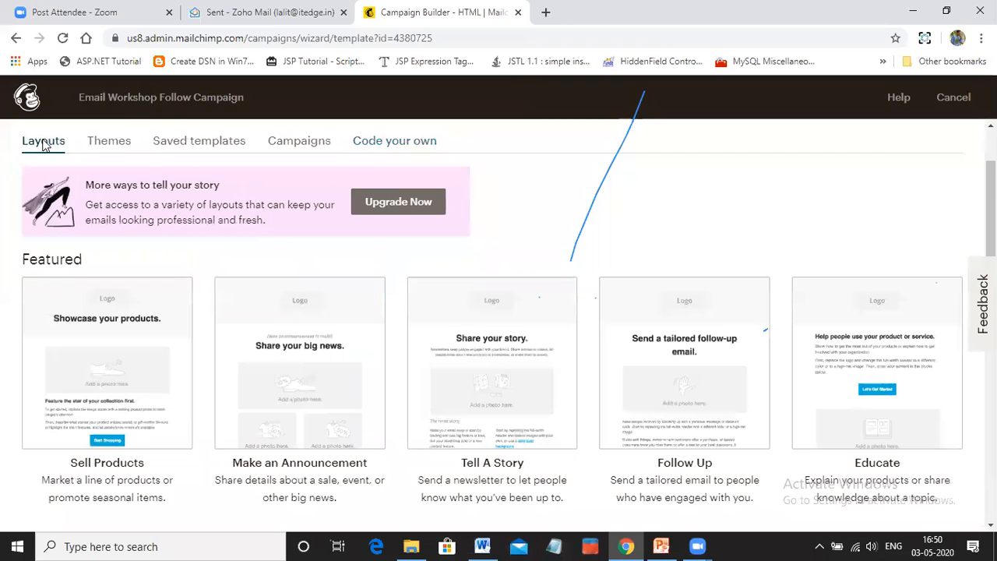
left_click(108, 142)
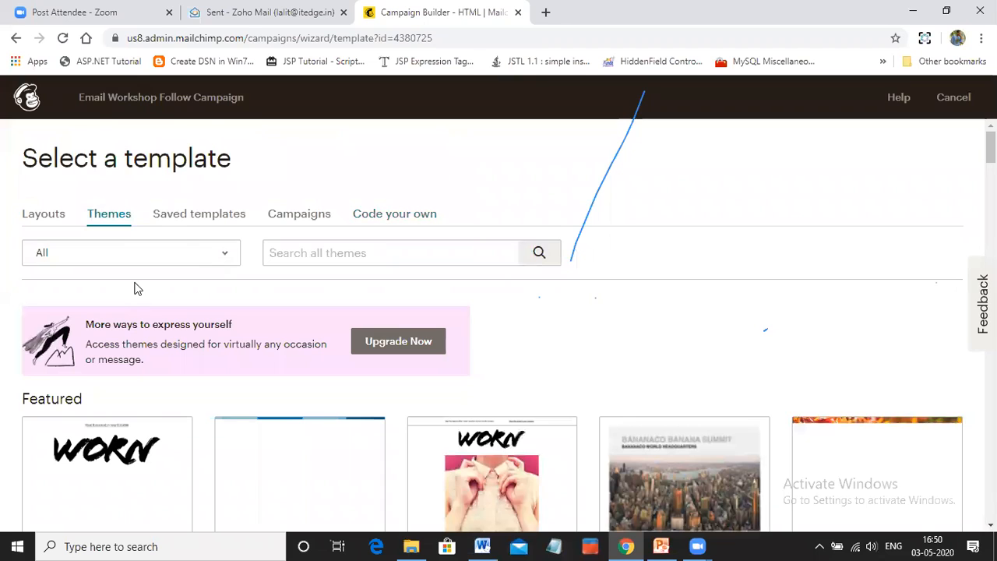
scroll(178, 331, "down", 2)
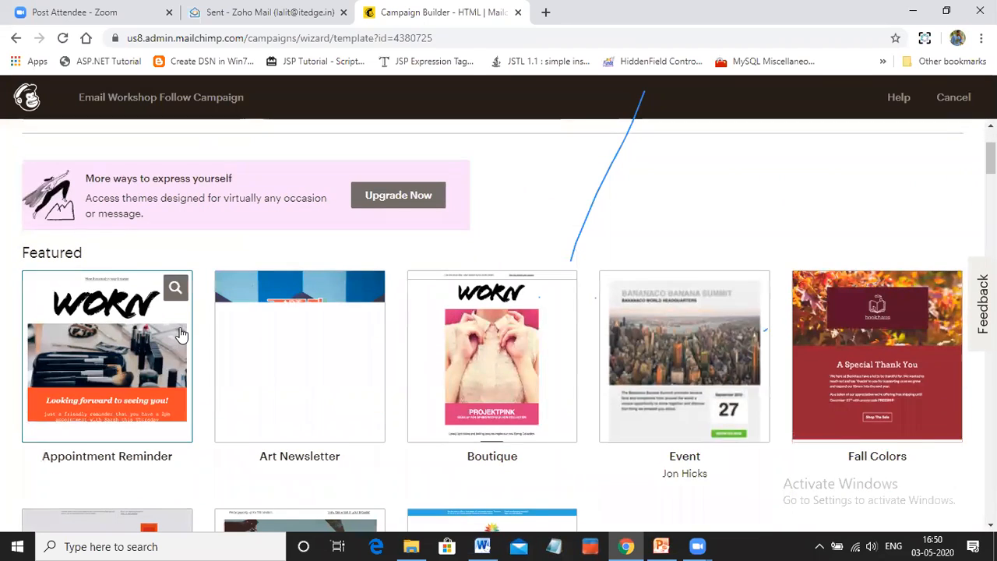
scroll(179, 333, "down", 1)
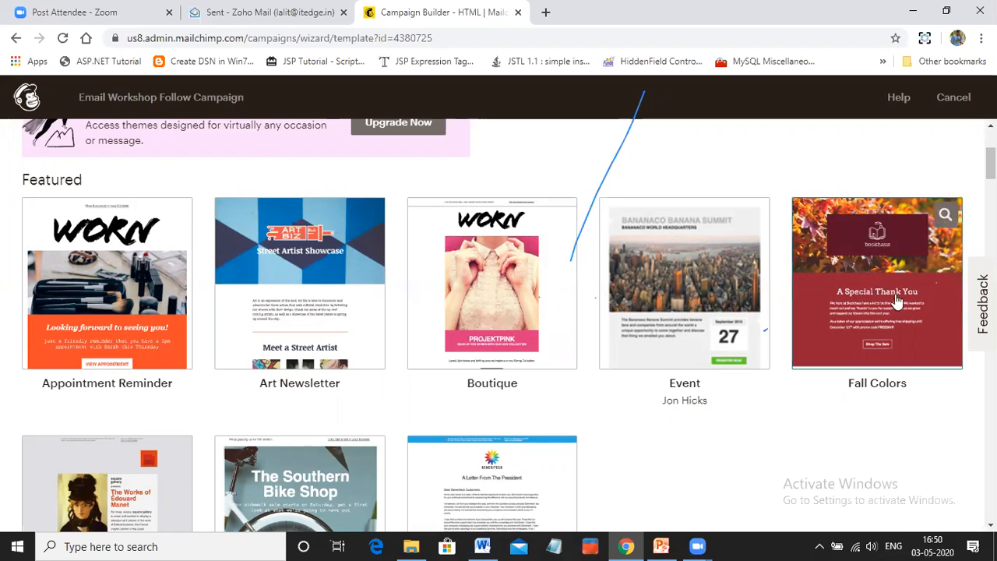
scroll(717, 275, "down", 3)
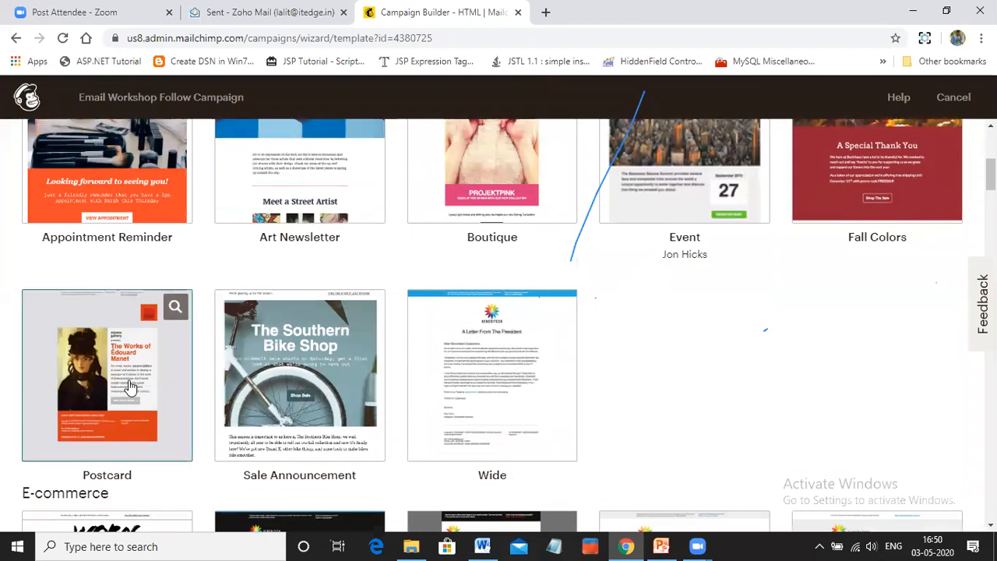
scroll(129, 389, "down", 3)
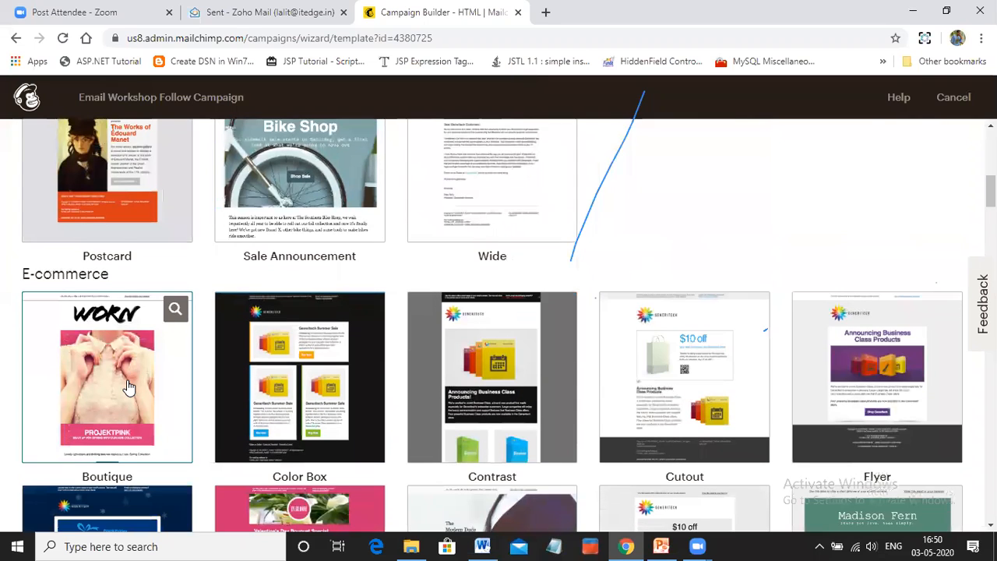
scroll(130, 387, "down", 2)
scroll(130, 387, "down", 1)
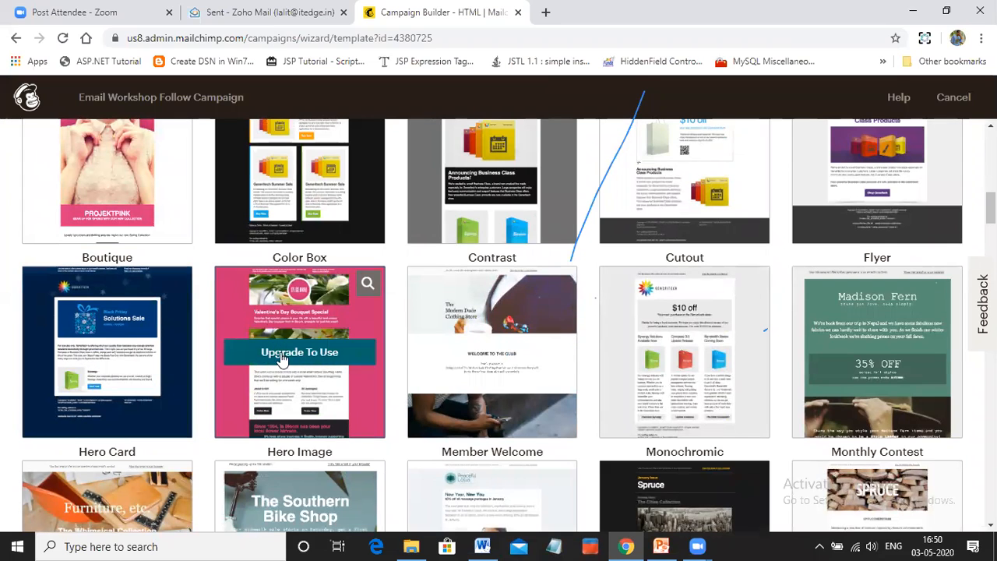
scroll(680, 348, "up", 1)
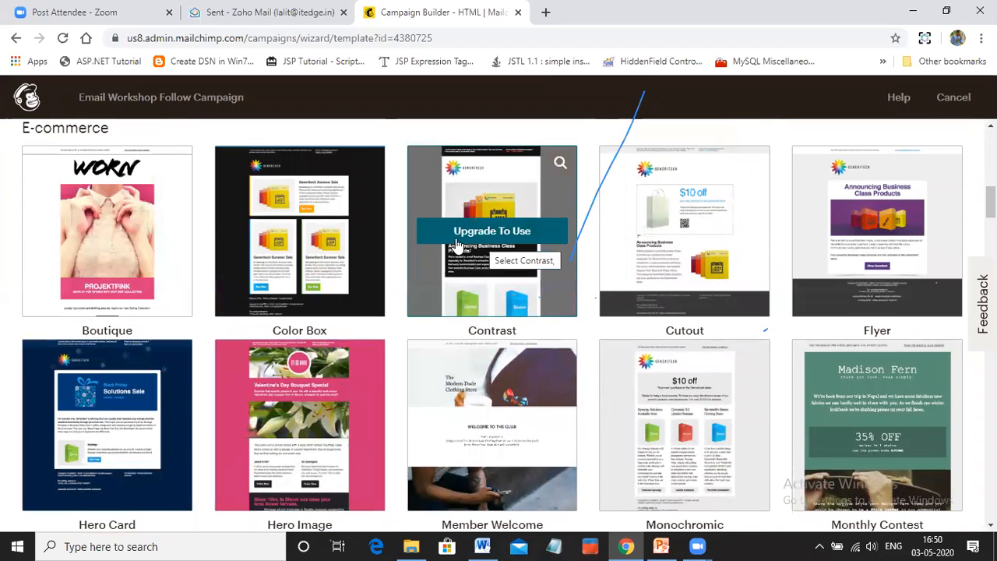
scroll(143, 249, "up", 1)
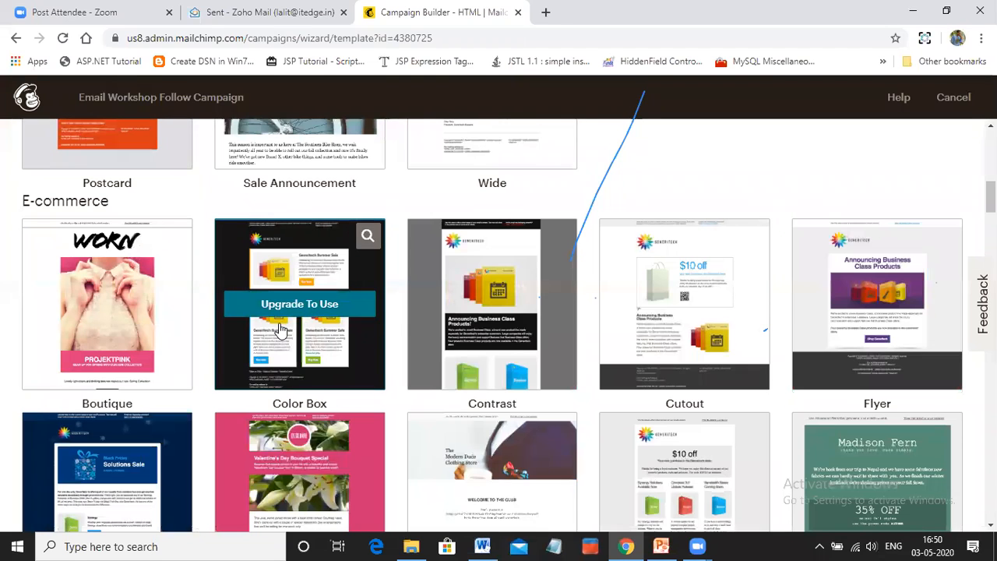
scroll(336, 343, "up", 2)
scroll(336, 338, "up", 1)
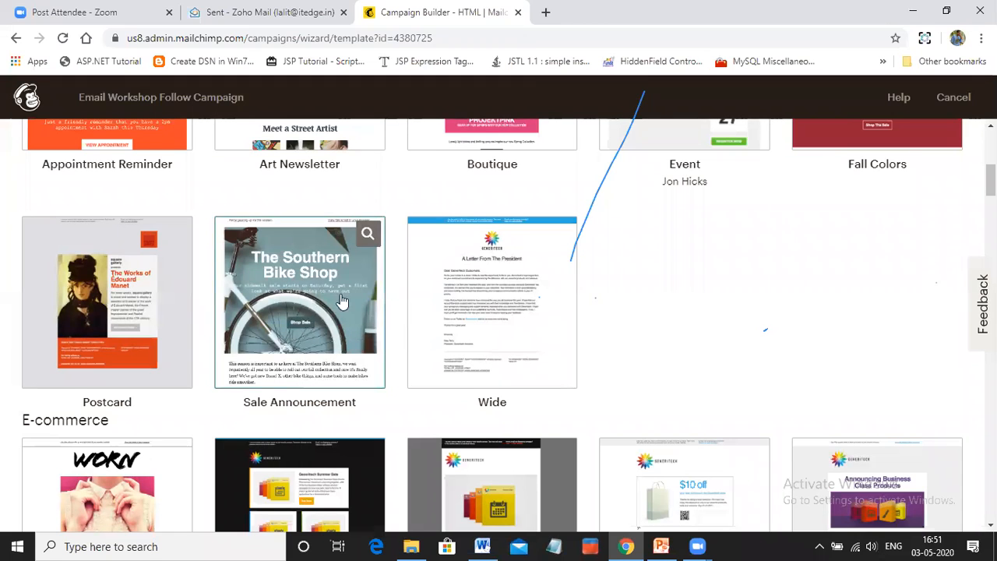
Apply the Sale Announcement theme to the campaign and open its body text block for editing
left_click(310, 271)
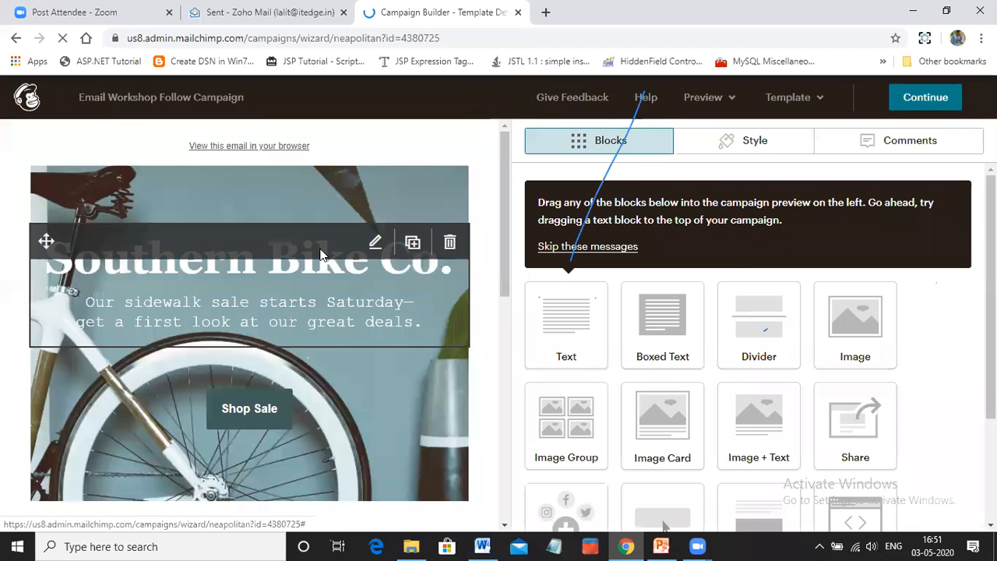
scroll(266, 301, "down", 3)
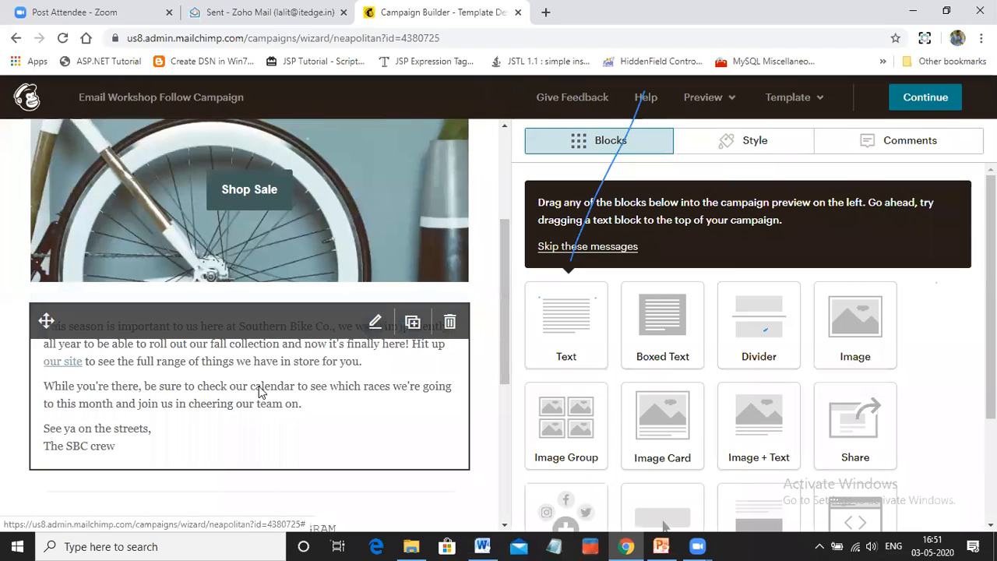
left_click(374, 324)
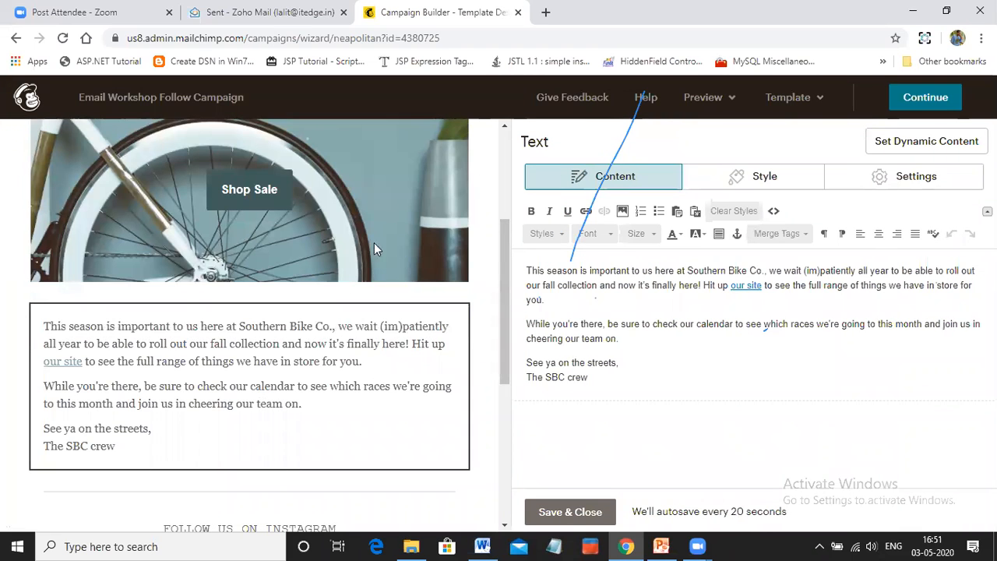
Open the Shop Sale button block for editing and examine its button text and link settings
left_click(256, 191)
left_click(375, 187)
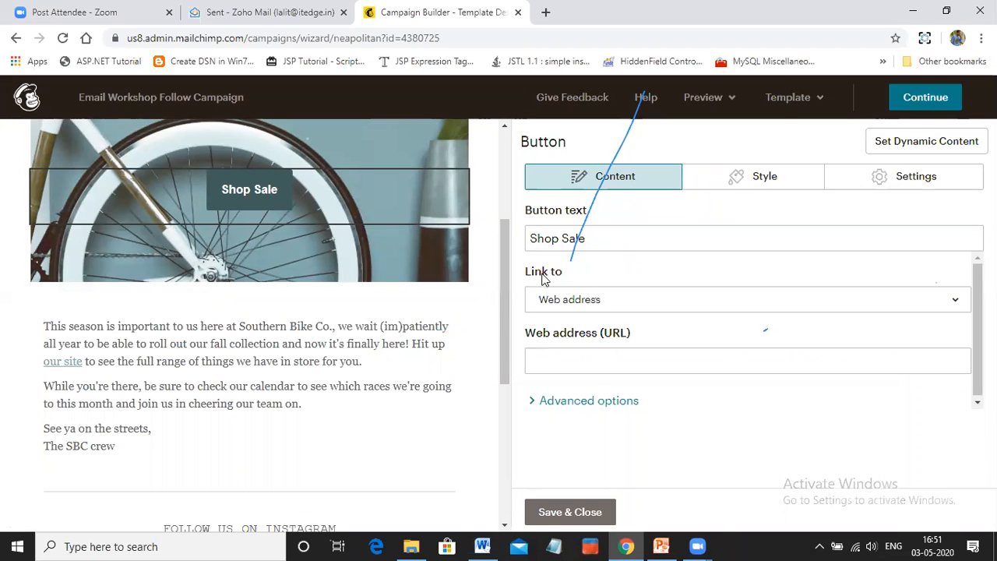
mouse_move(261, 192)
scroll(386, 296, "up", 3)
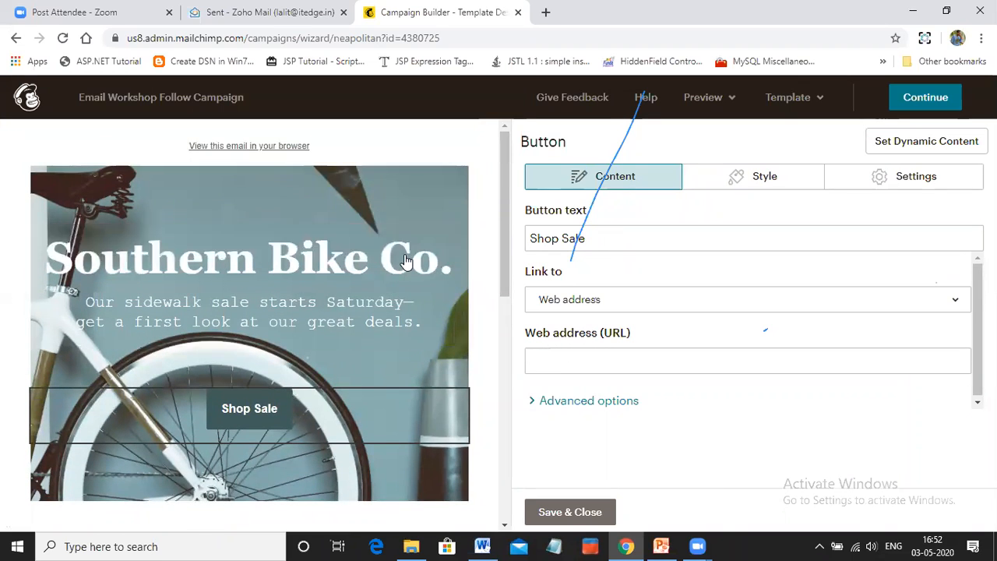
scroll(366, 216, "down", 3)
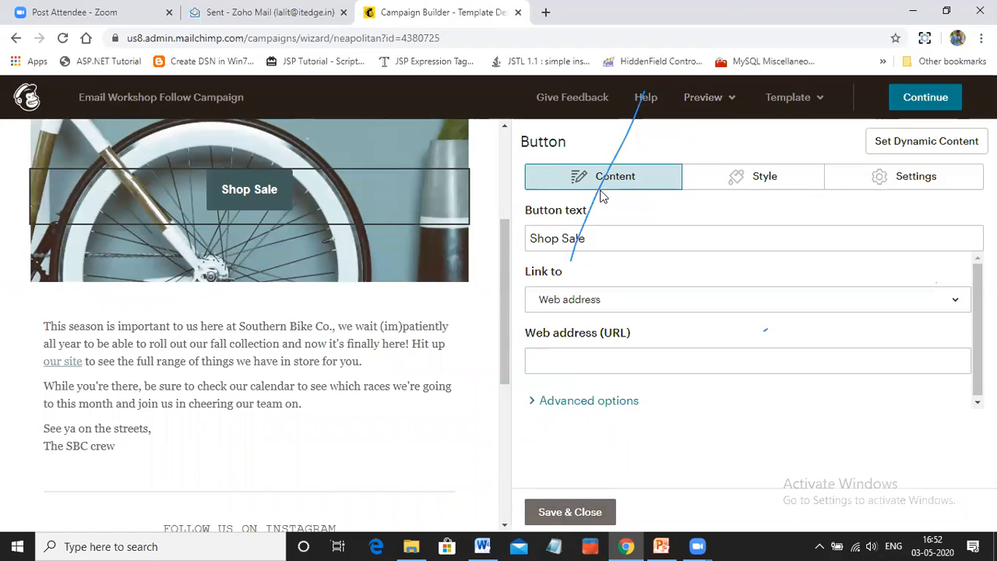
Return to the template selection and change the campaign's template to the basic 1 Column layout
left_click(16, 39)
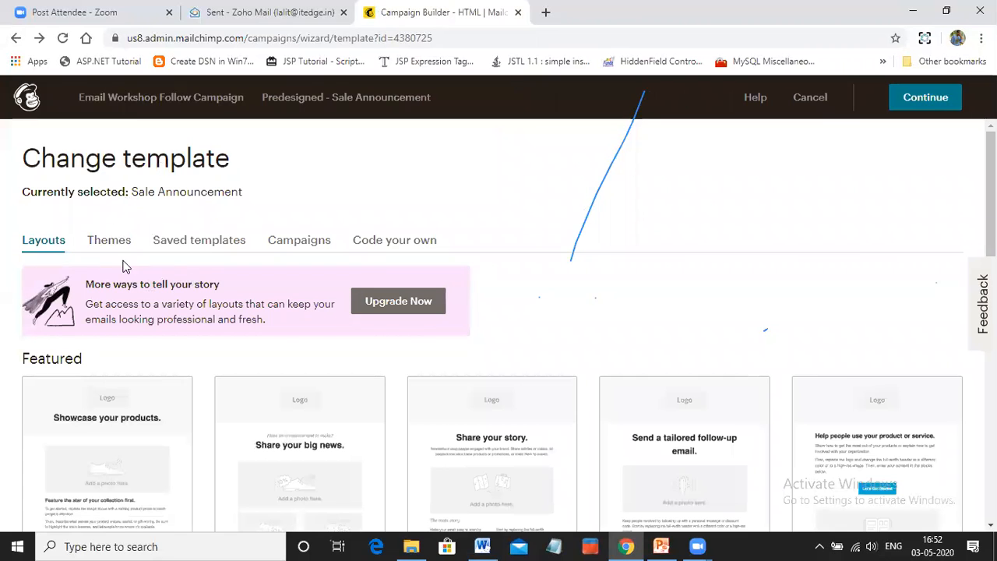
scroll(466, 287, "down", 1)
scroll(466, 284, "down", 5)
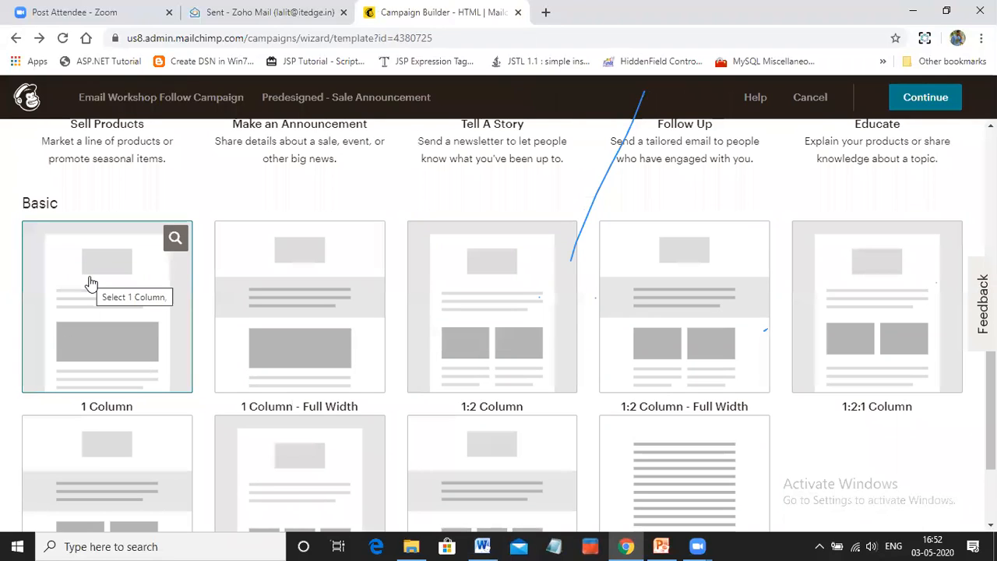
left_click(89, 282)
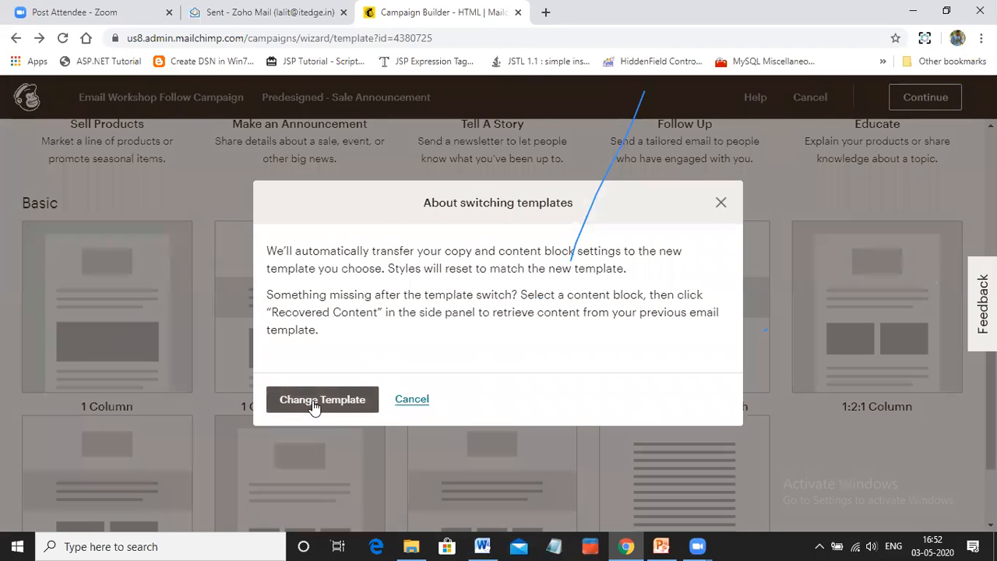
left_click(314, 403)
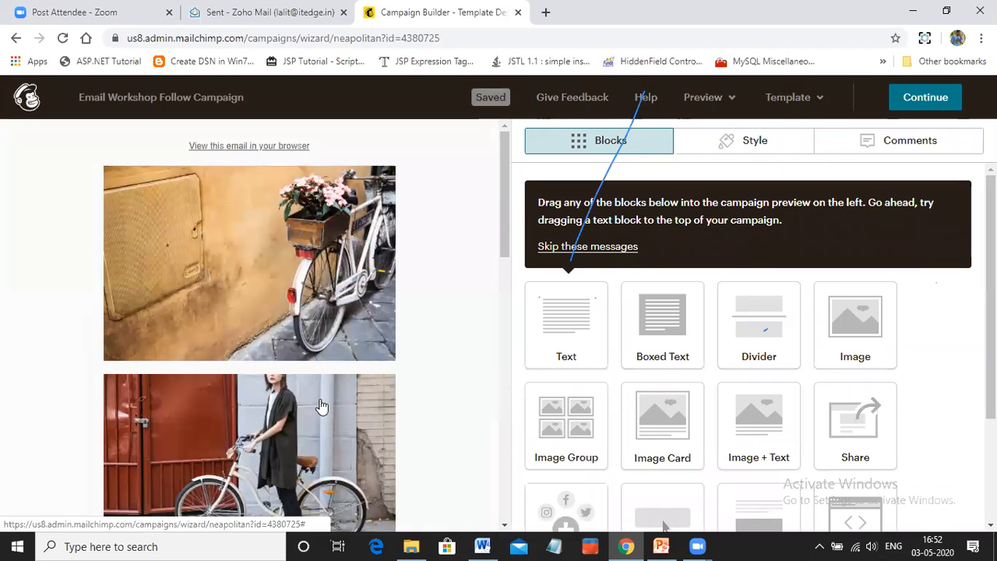
Look over the converted email, reopen the template selection and choose the basic 1 Column layout again
scroll(385, 428, "down", 4)
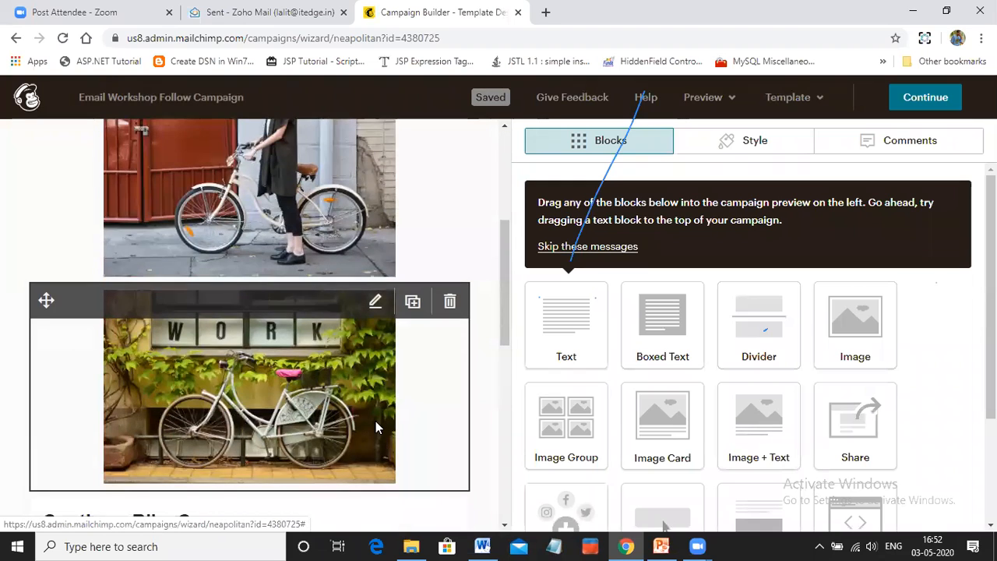
scroll(375, 421, "down", 5)
scroll(379, 425, "down", 1)
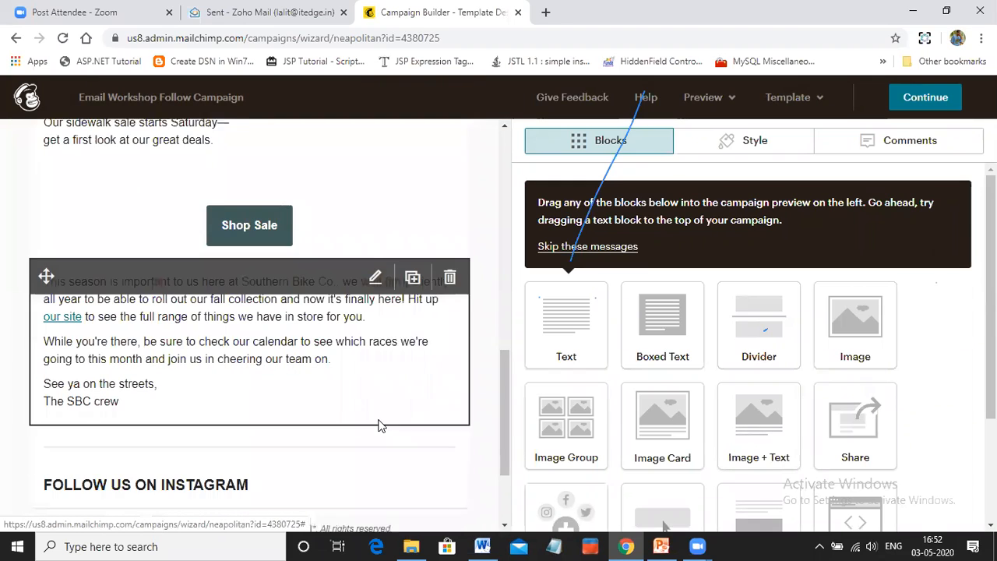
left_click(821, 99)
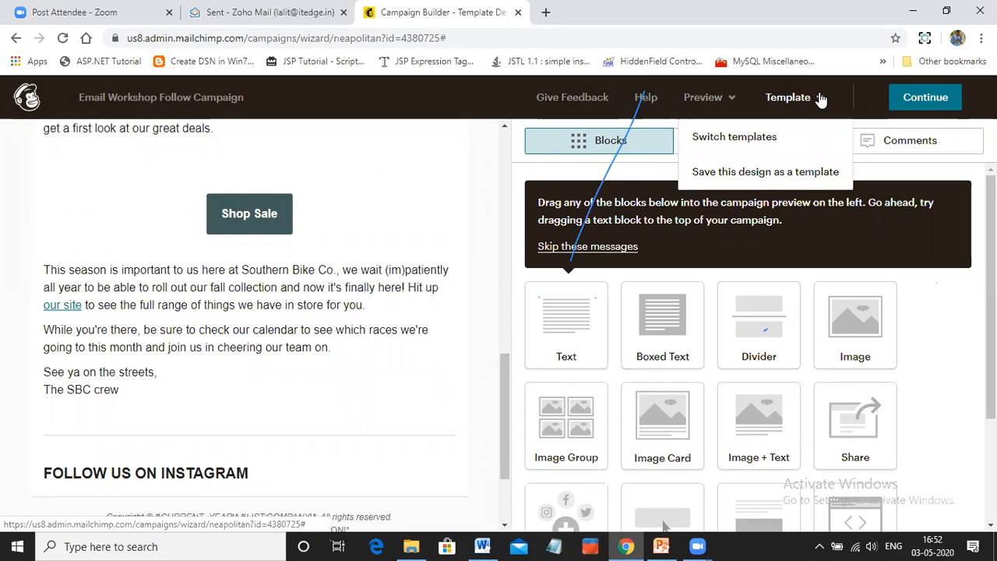
left_click(756, 144)
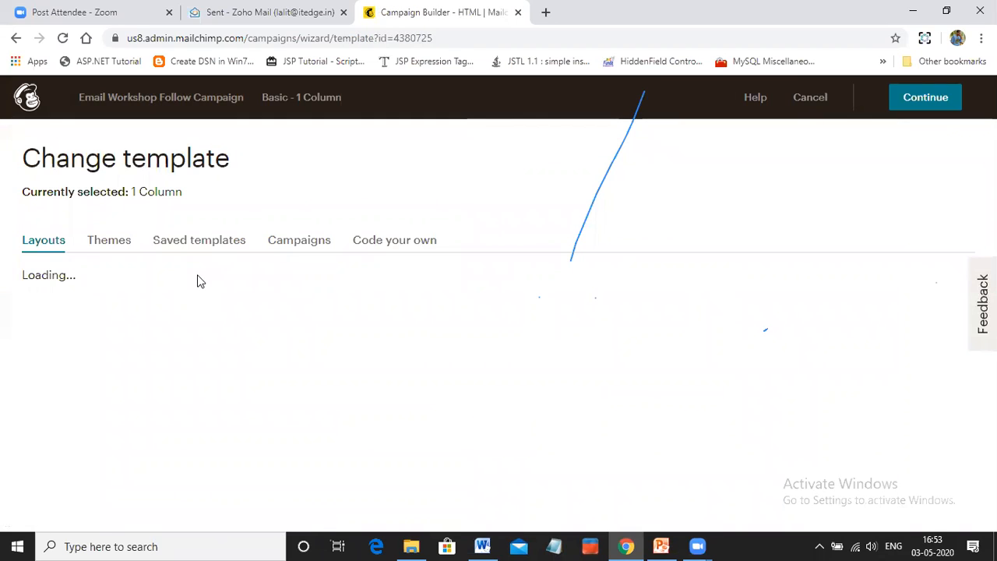
scroll(167, 378, "down", 3)
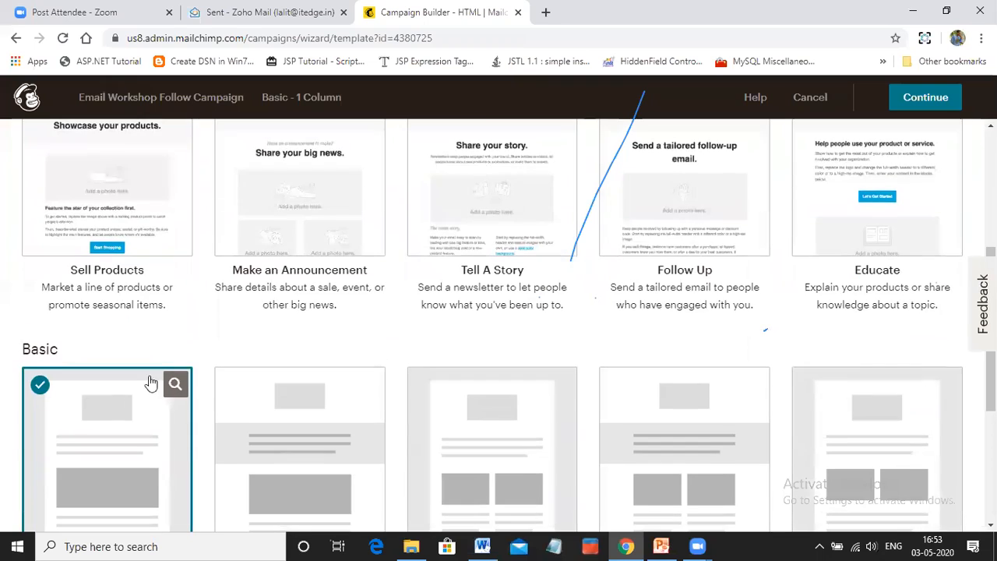
scroll(82, 419, "down", 3)
left_click(106, 228)
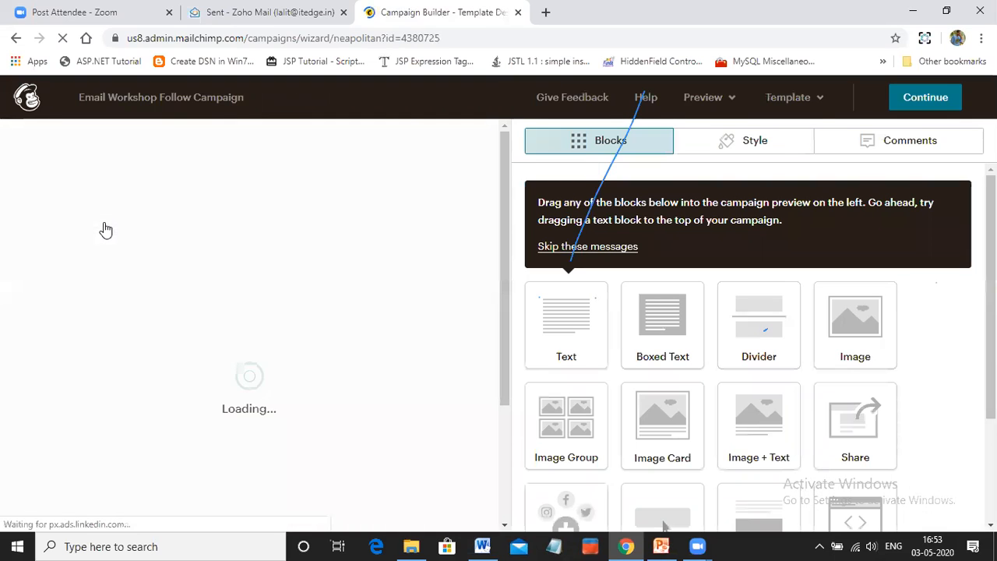
Look over the image blocks, headline, button and body text of the email in the 1 Column layout
mouse_move(412, 195)
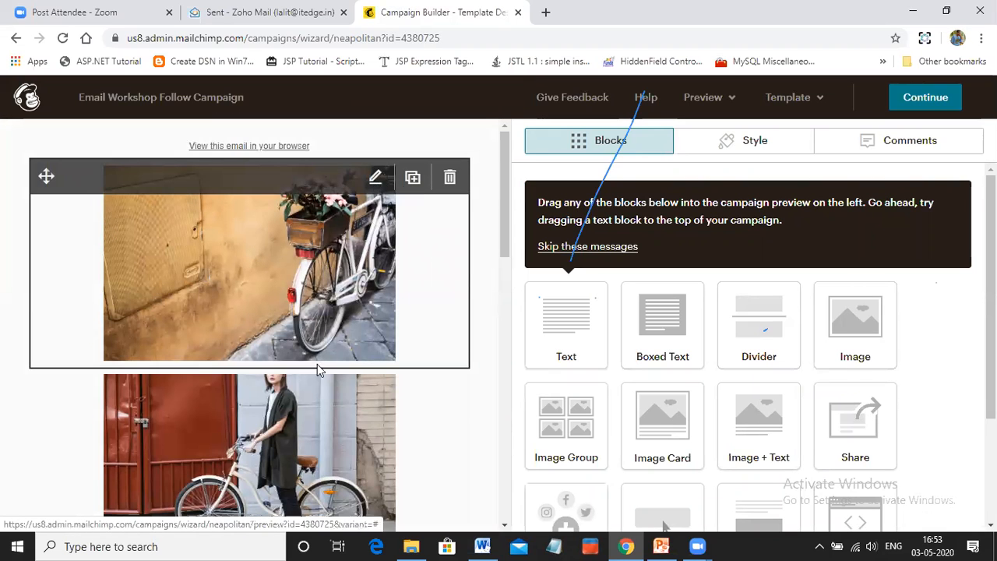
scroll(317, 369, "down", 6)
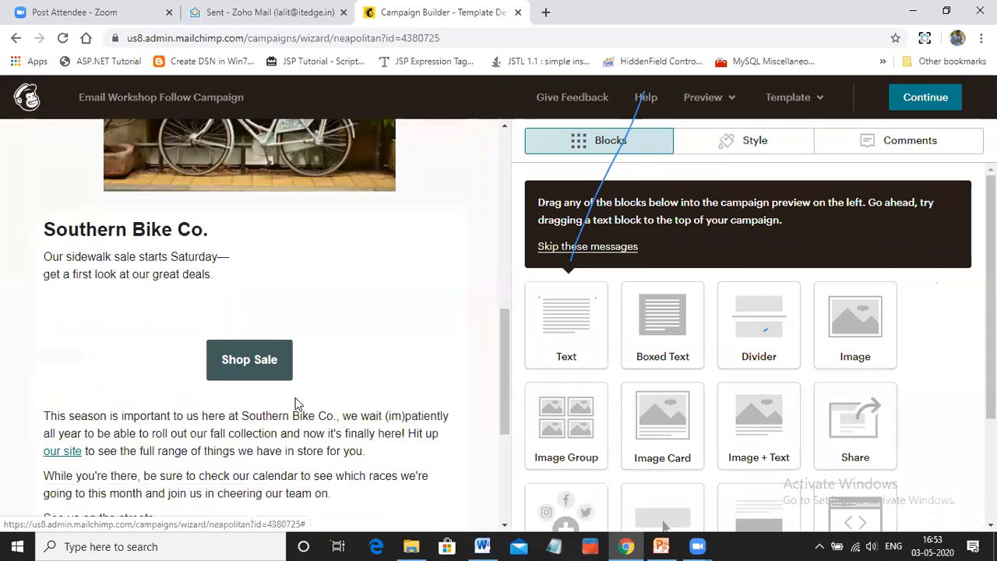
scroll(298, 405, "down", 3)
scroll(298, 404, "up", 3)
scroll(295, 404, "up", 8)
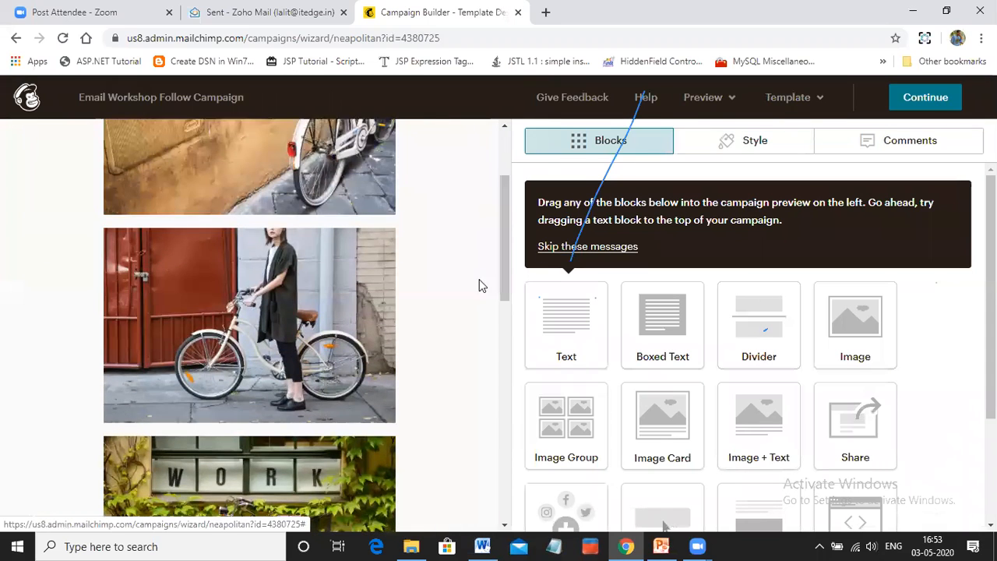
left_click(826, 100)
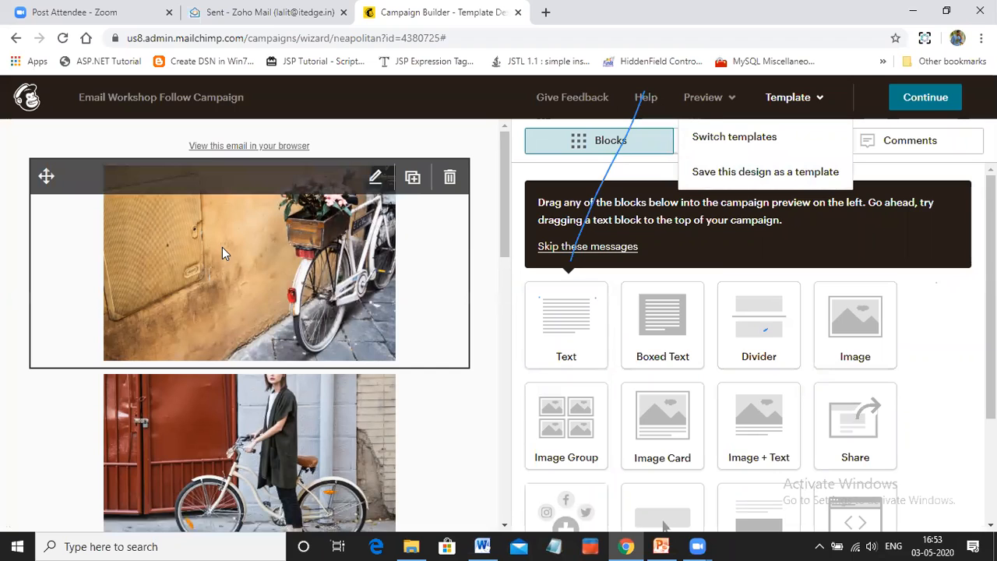
Try to replace the first bicycle image with It Edge-Logo-2.png, uploaded from the DM Workshop folder on the Desktop
left_click(375, 178)
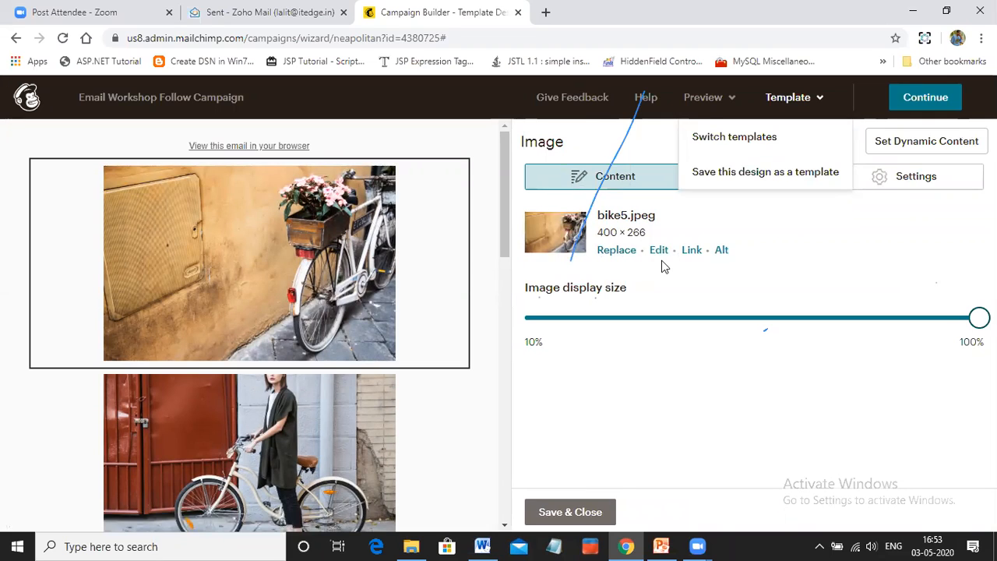
left_click(617, 250)
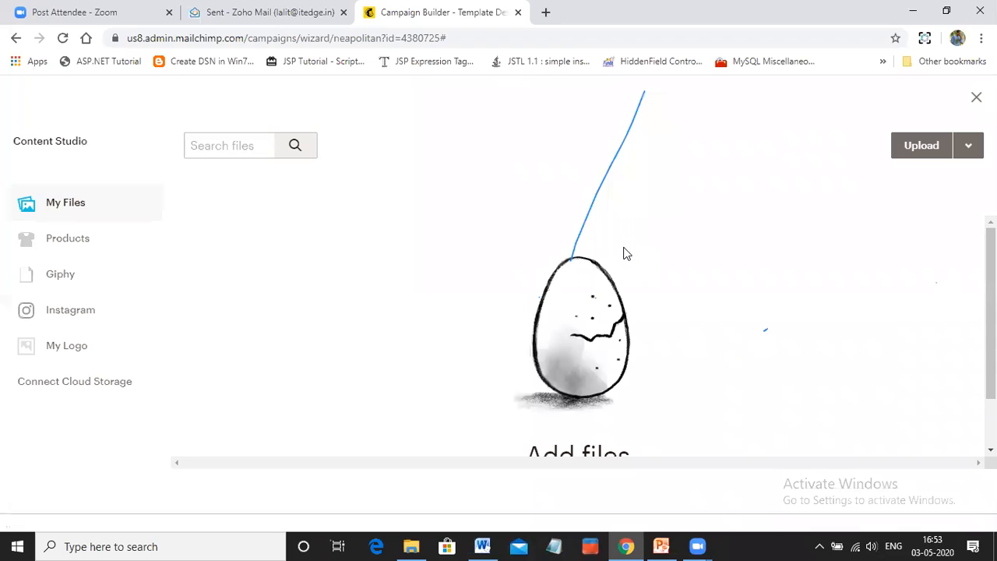
left_click(915, 148)
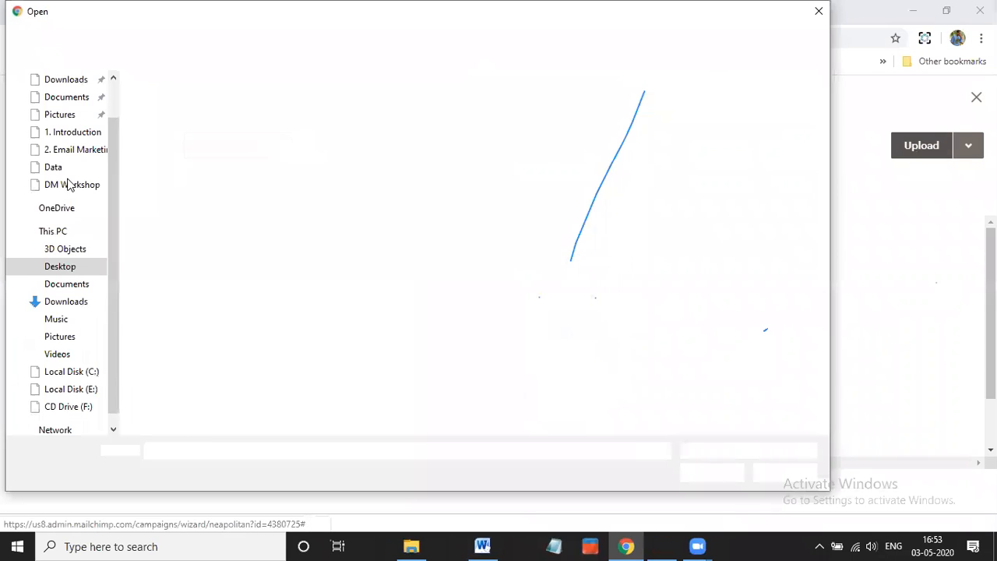
left_click(77, 390)
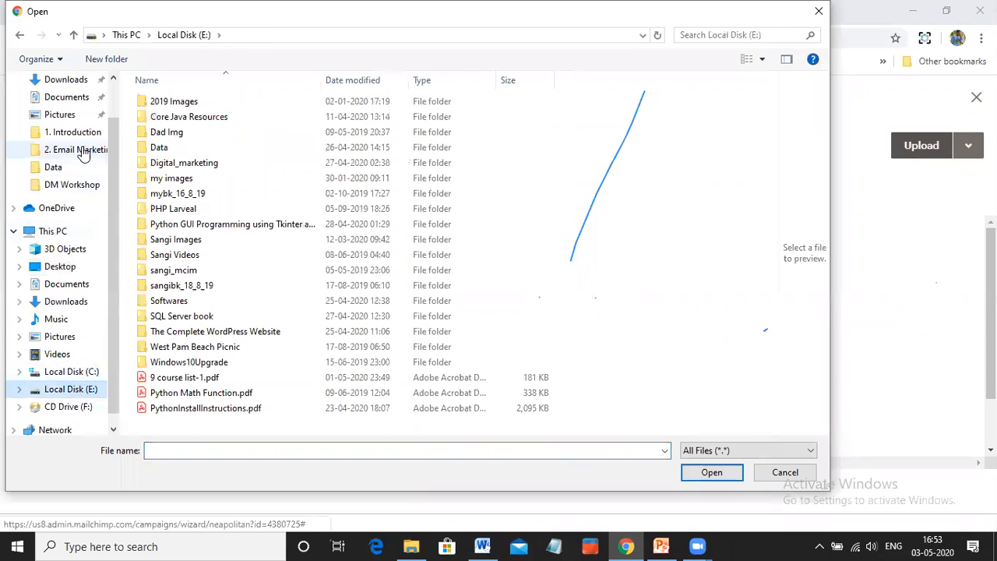
scroll(66, 109, "up", 1)
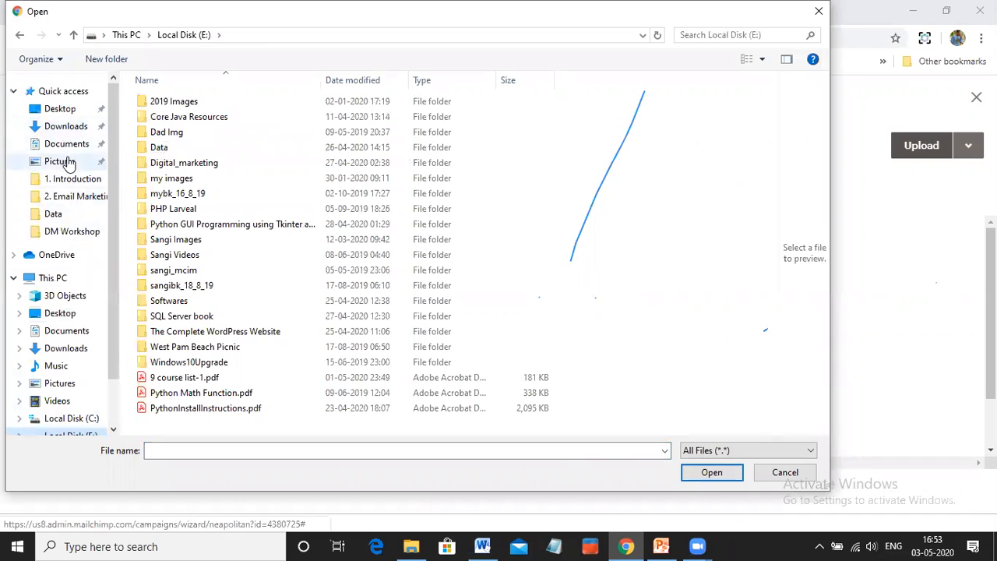
left_click(62, 111)
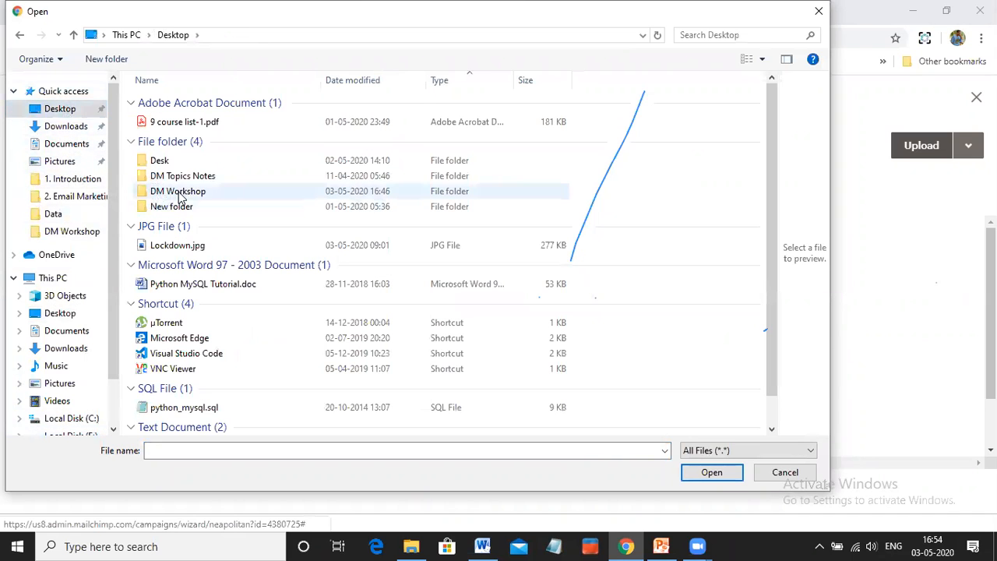
double_click(180, 195)
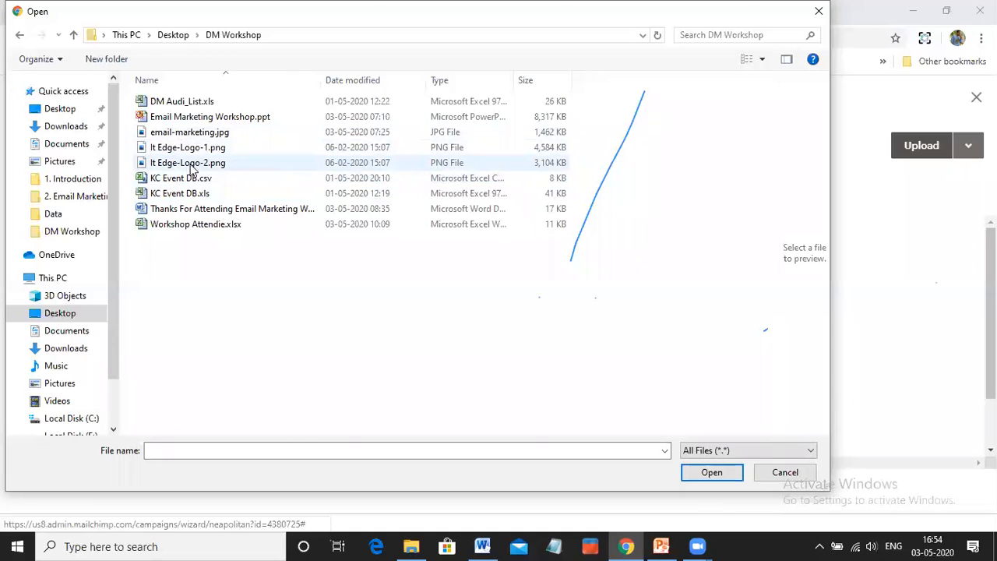
left_click(191, 167)
left_click(712, 473)
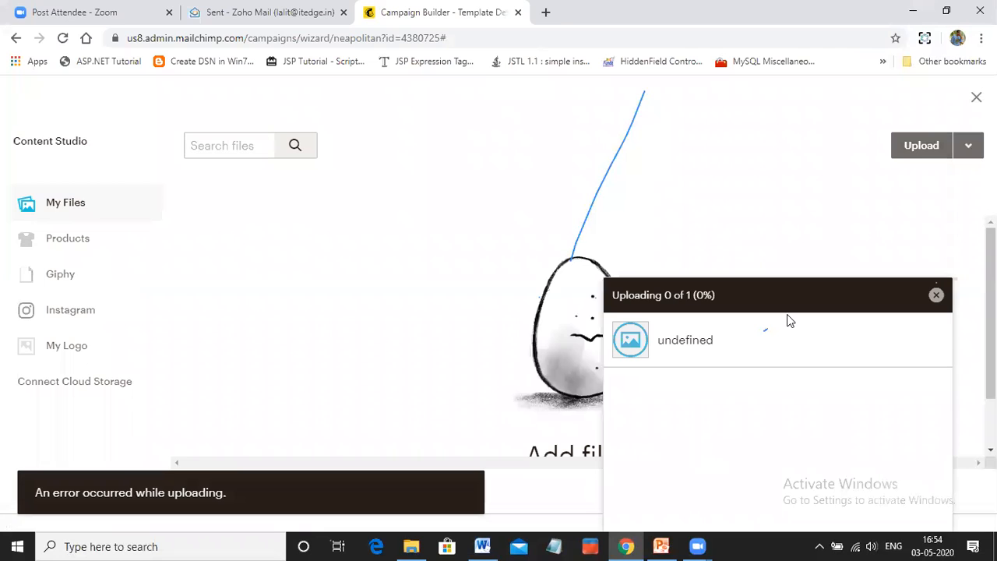
Try uploading It Edge-Logo-2.png again, dismiss the upload and leave the file library
left_click(935, 296)
left_click(927, 149)
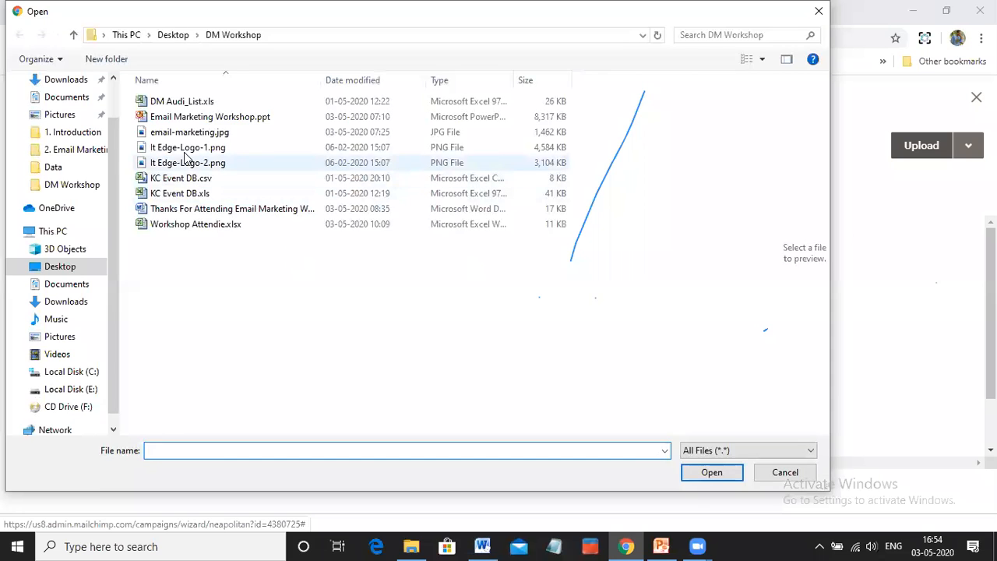
left_click(185, 149)
left_click(193, 163)
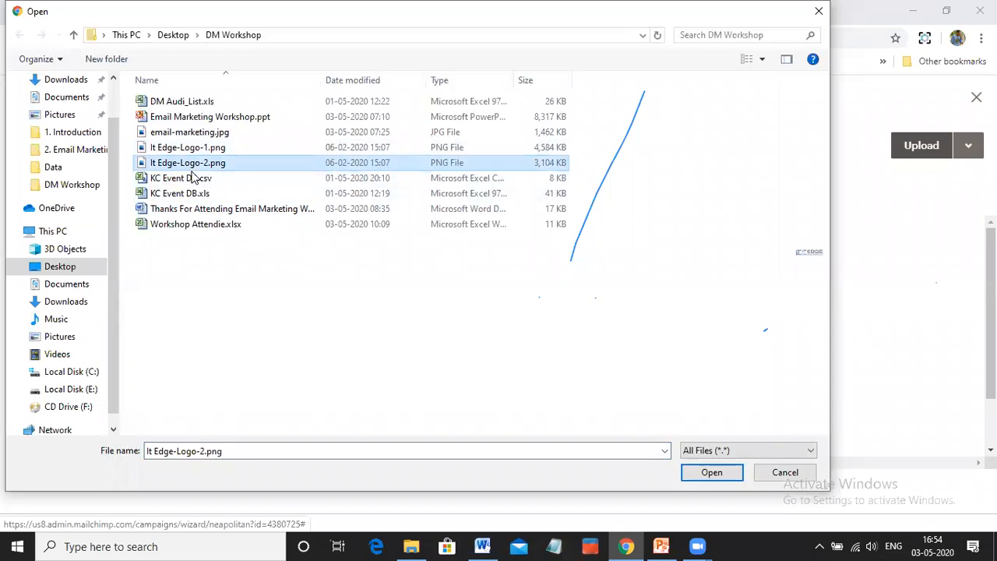
left_click(713, 473)
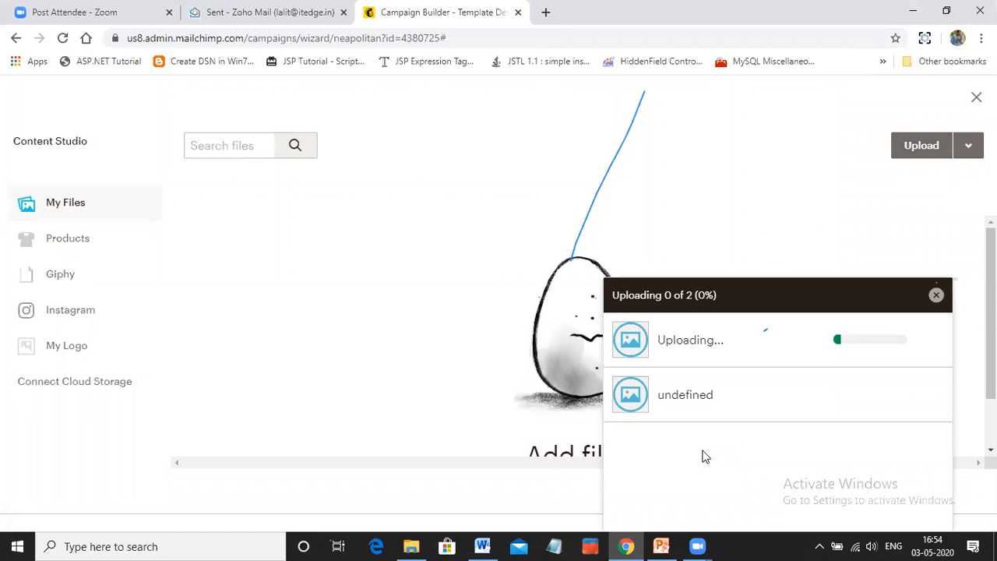
left_click(937, 296)
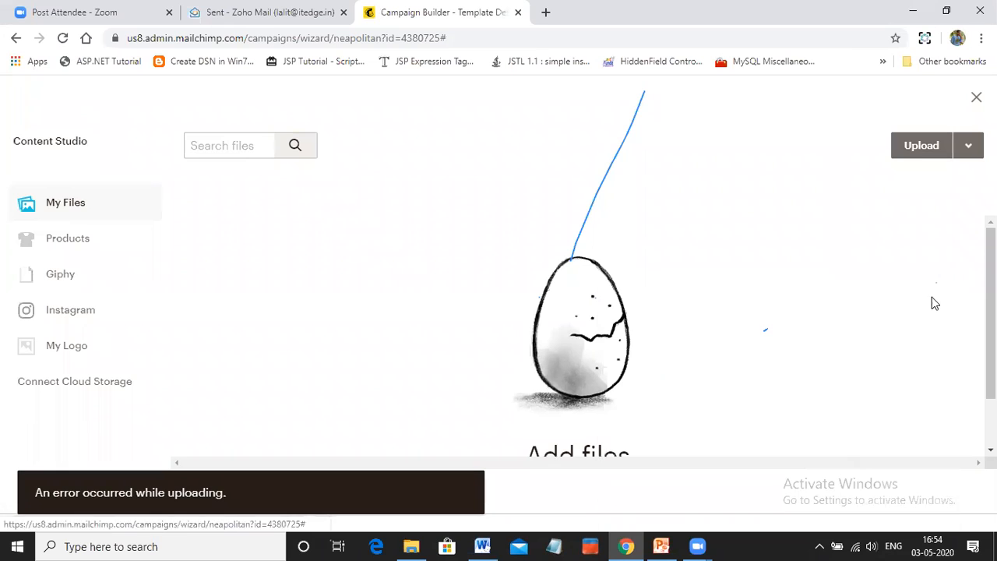
left_click(976, 97)
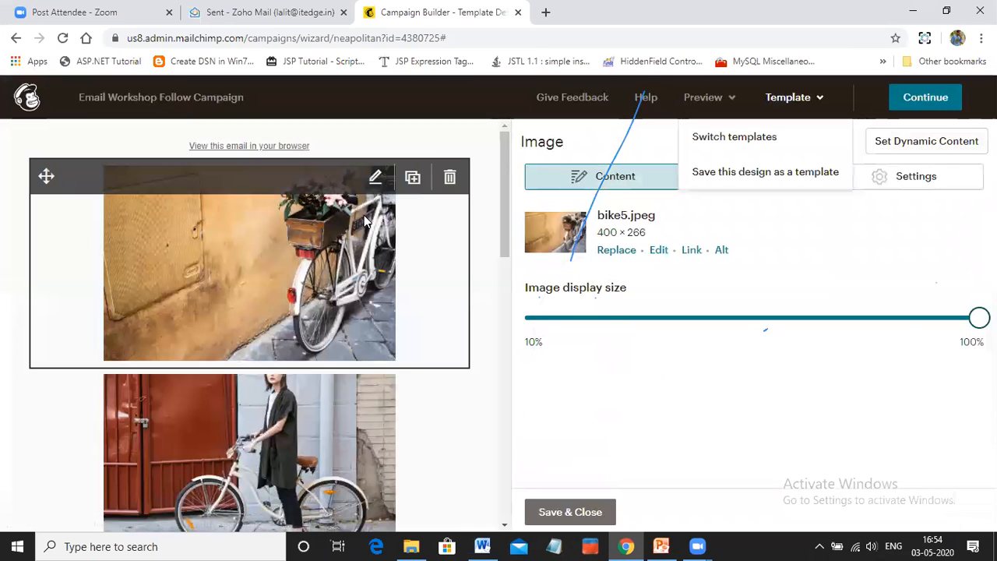
Open the first bicycle image in the image editor, examine the crop and resize options and close it without saving
left_click(660, 253)
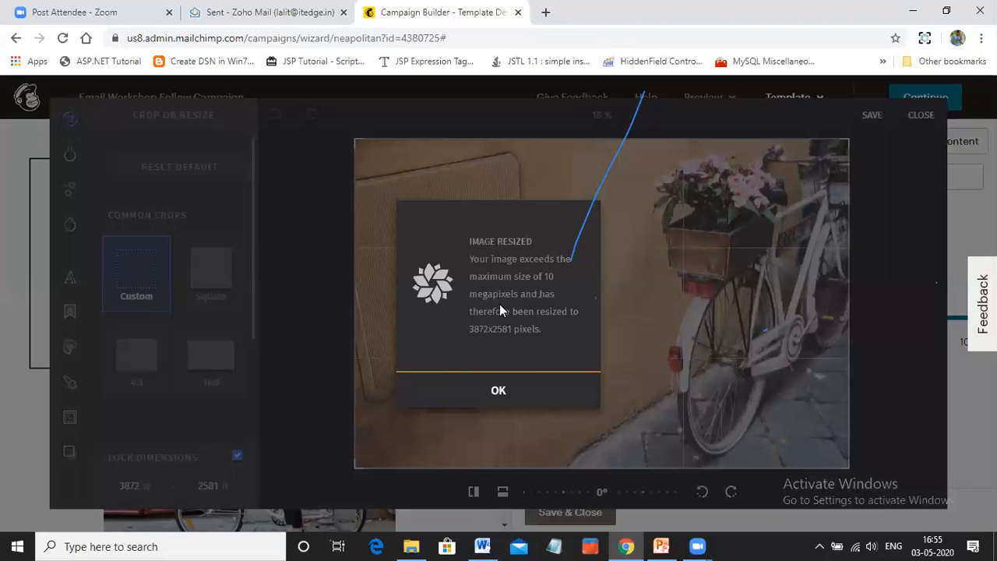
left_click(488, 391)
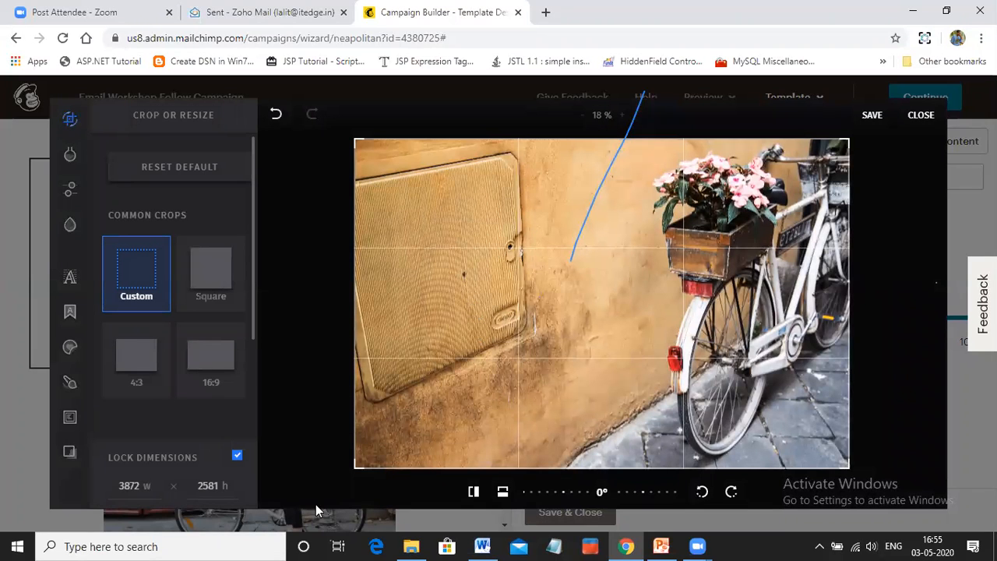
left_click(919, 116)
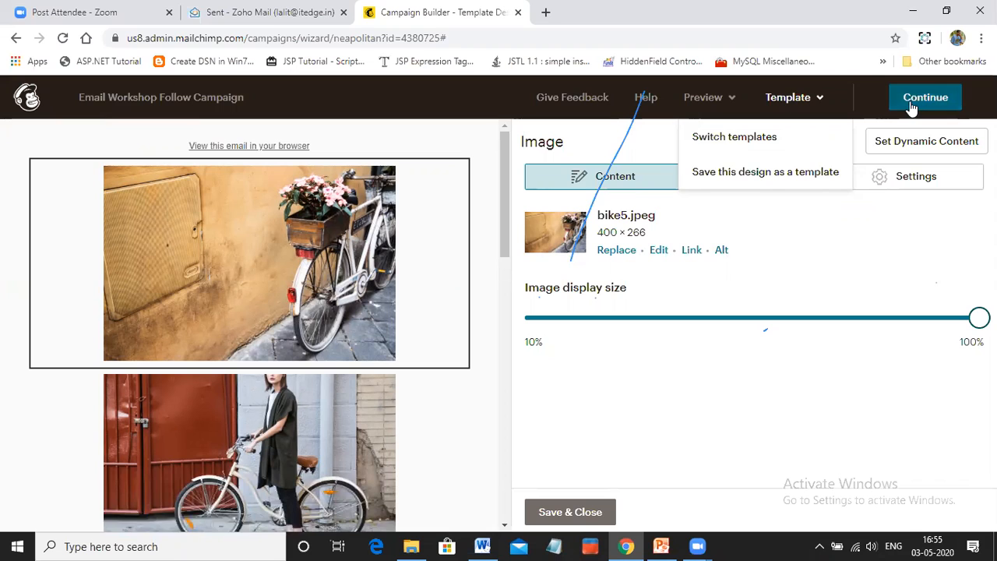
left_click(793, 100)
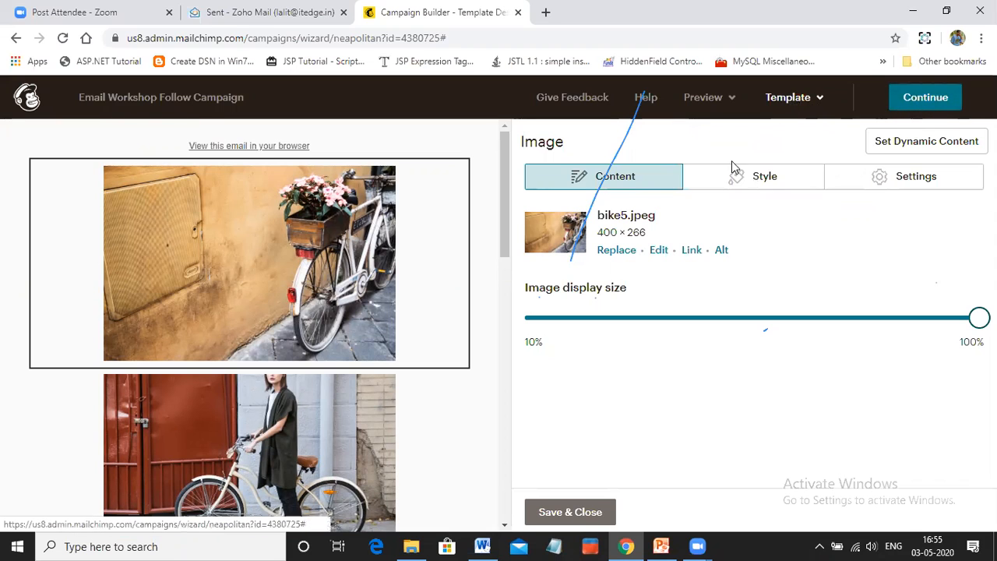
left_click(808, 104)
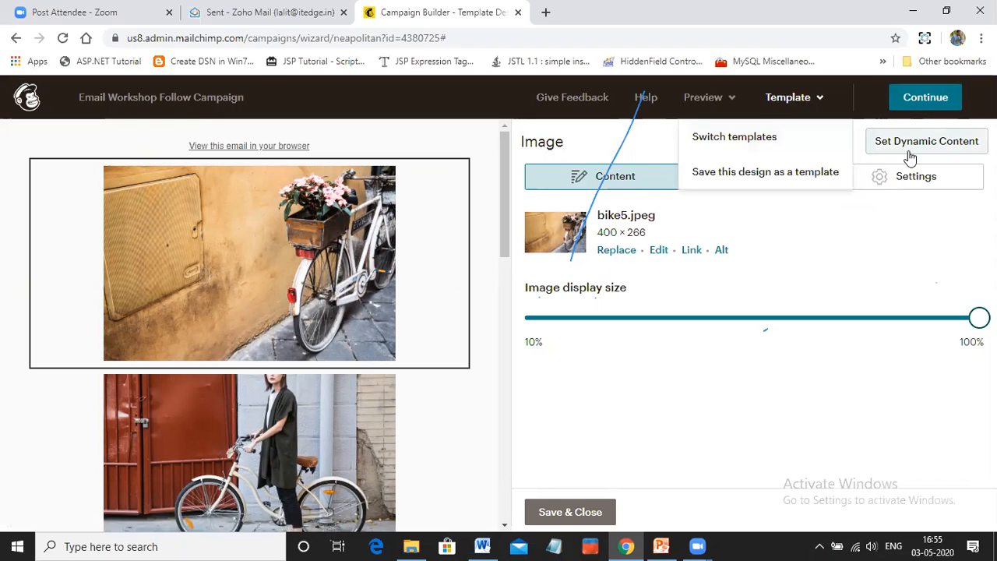
Leave the design editor and review the campaign's sender, subject, content preview and sharing settings
left_click(926, 96)
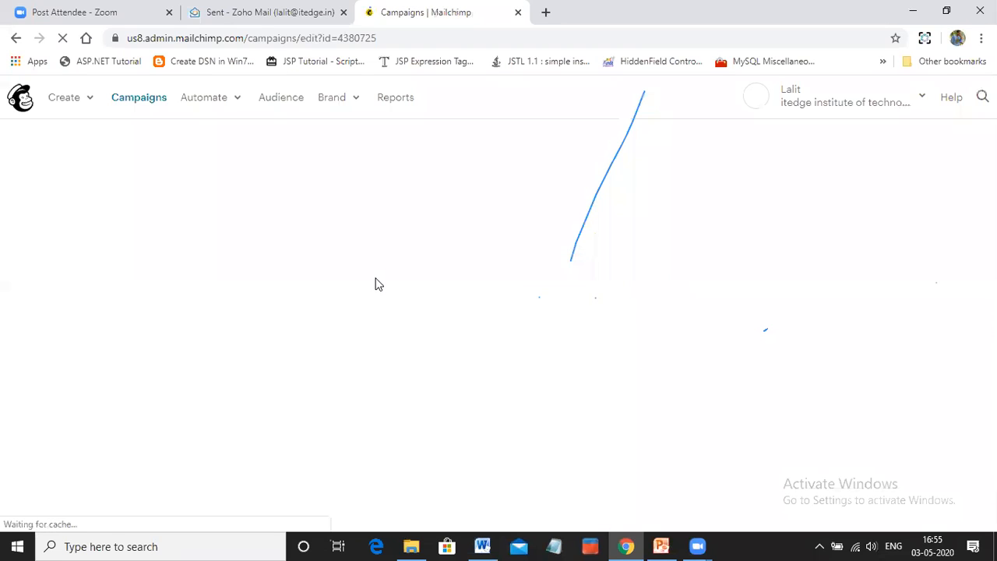
scroll(378, 289, "down", 3)
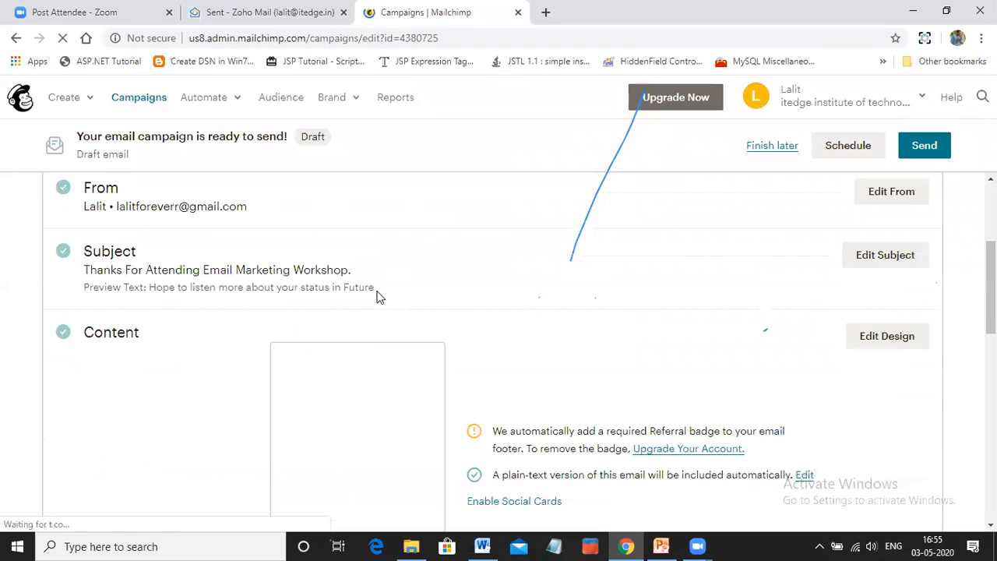
scroll(436, 358, "down", 1)
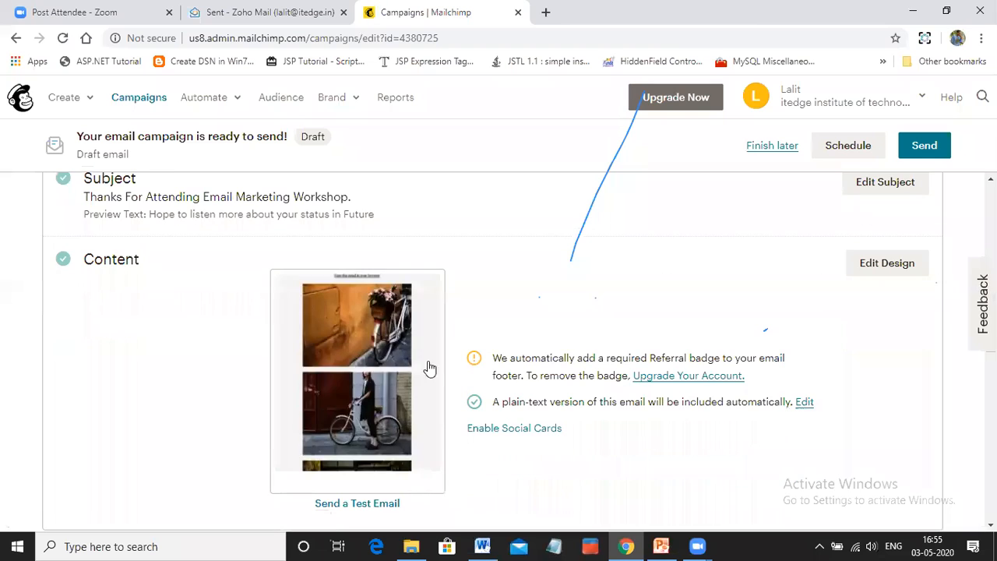
scroll(359, 393, "down", 4)
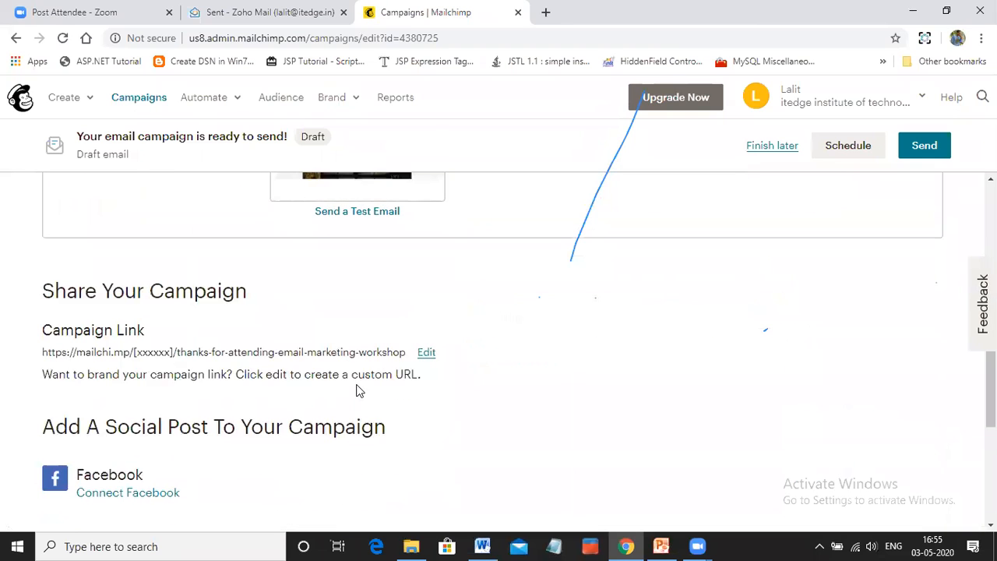
scroll(371, 400, "down", 2)
scroll(371, 400, "up", 7)
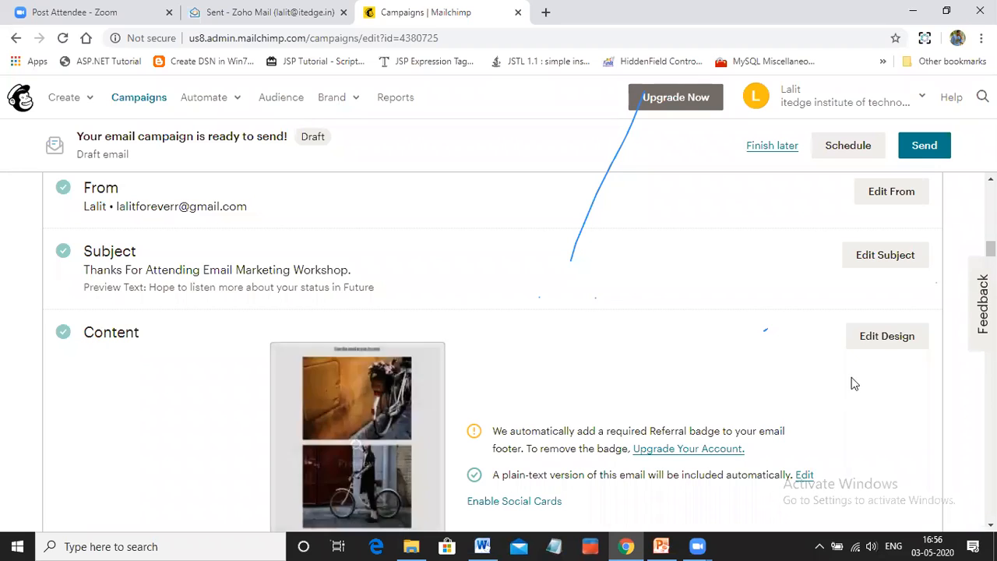
Reopen the campaign's email design and go to its template selection
left_click(886, 340)
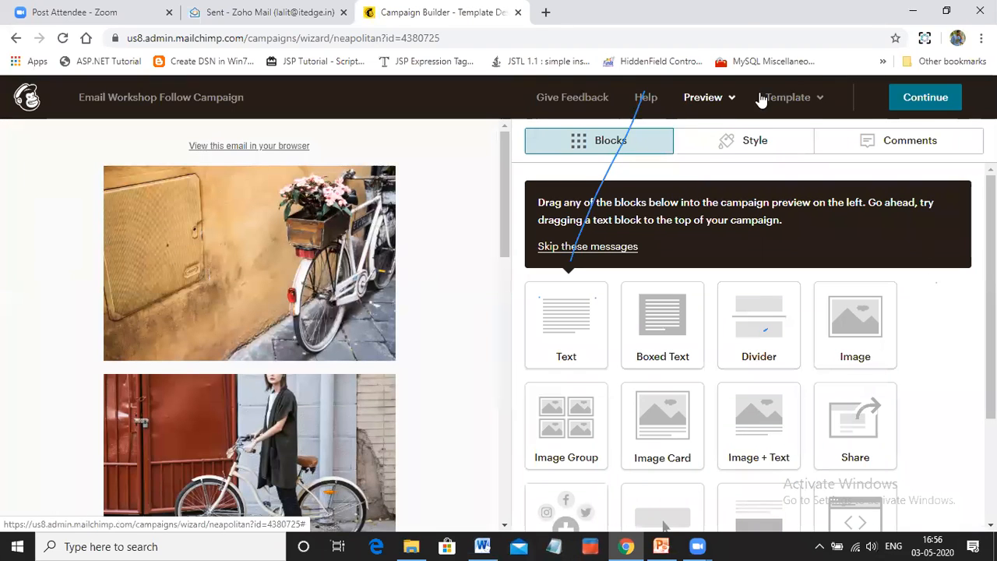
left_click(807, 103)
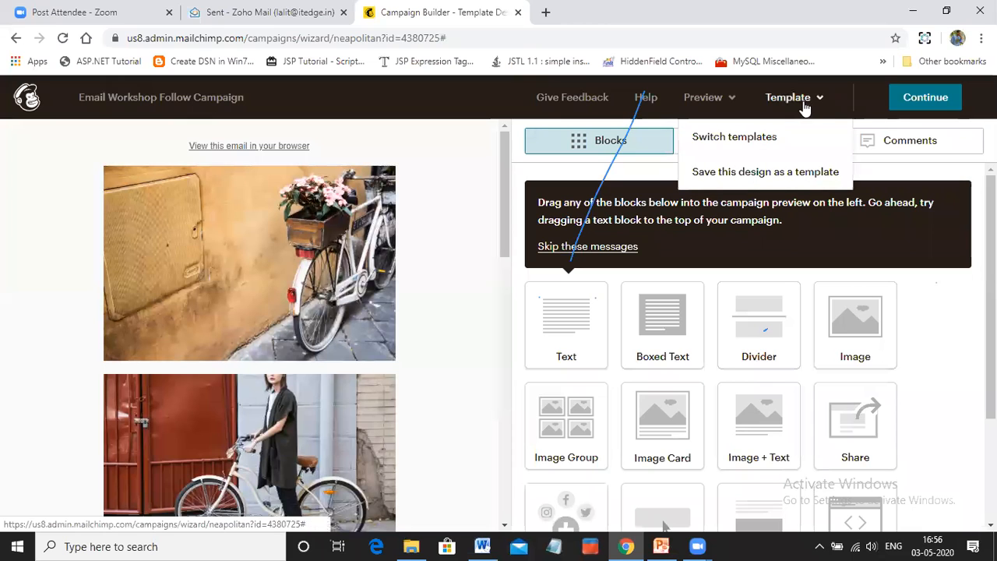
left_click(733, 139)
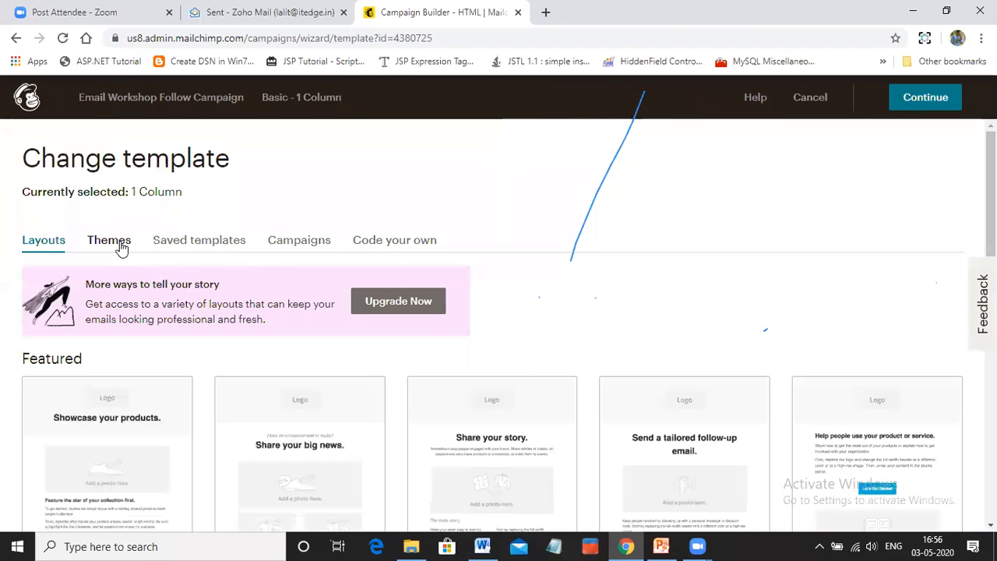
Browse the featured and basic layouts and the featured and e-commerce themes, and leave the template selection without changing it
scroll(124, 251, "down", 5)
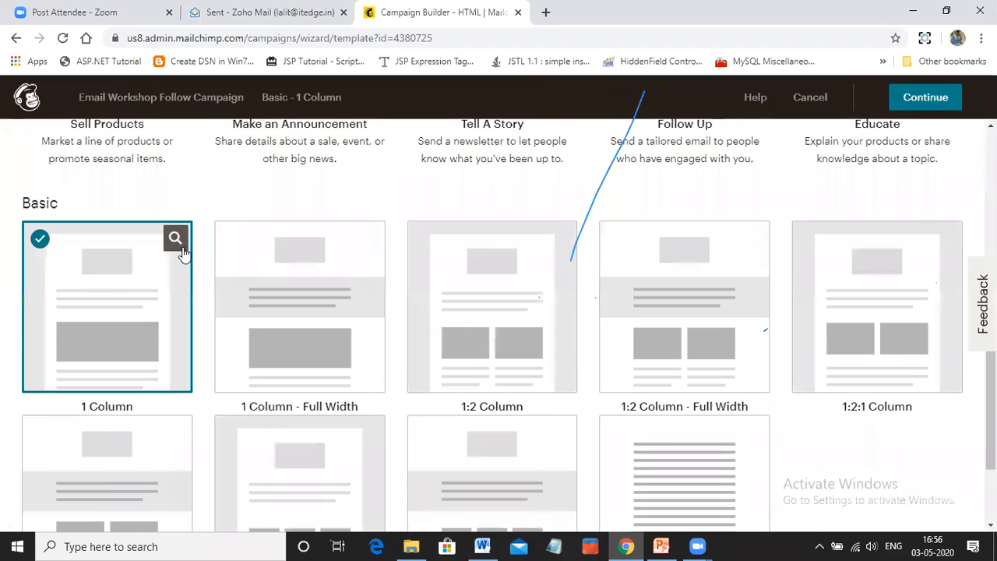
scroll(115, 438, "down", 1)
scroll(117, 427, "up", 2)
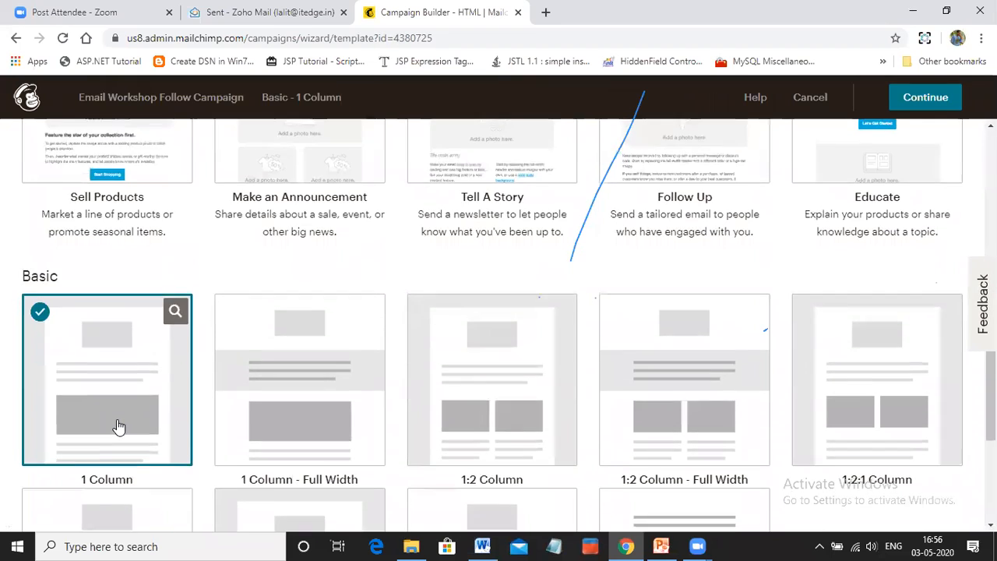
scroll(118, 427, "up", 5)
left_click(108, 244)
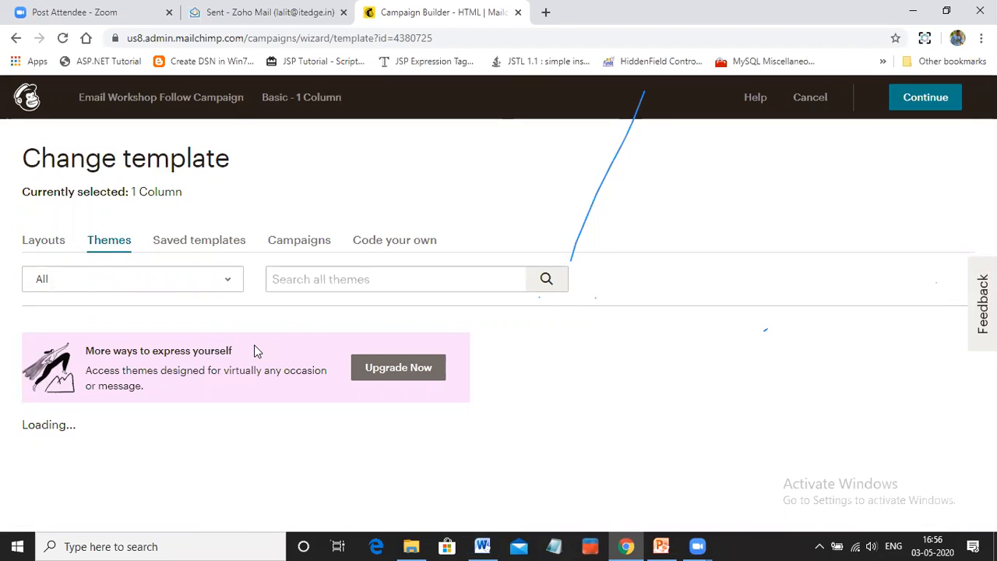
scroll(256, 355, "down", 5)
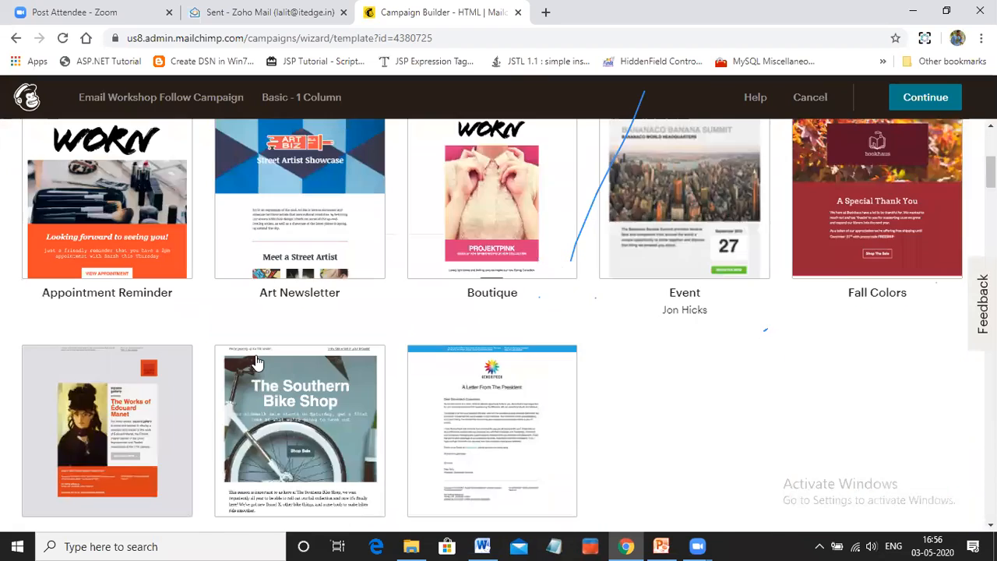
scroll(255, 355, "down", 1)
scroll(360, 360, "down", 4)
scroll(360, 359, "up", 1)
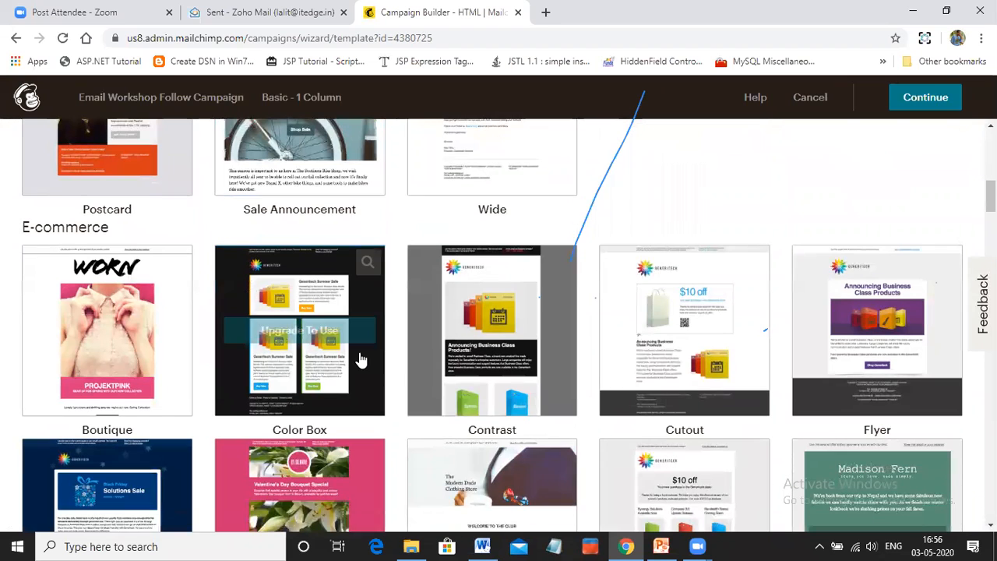
scroll(128, 359, "up", 2)
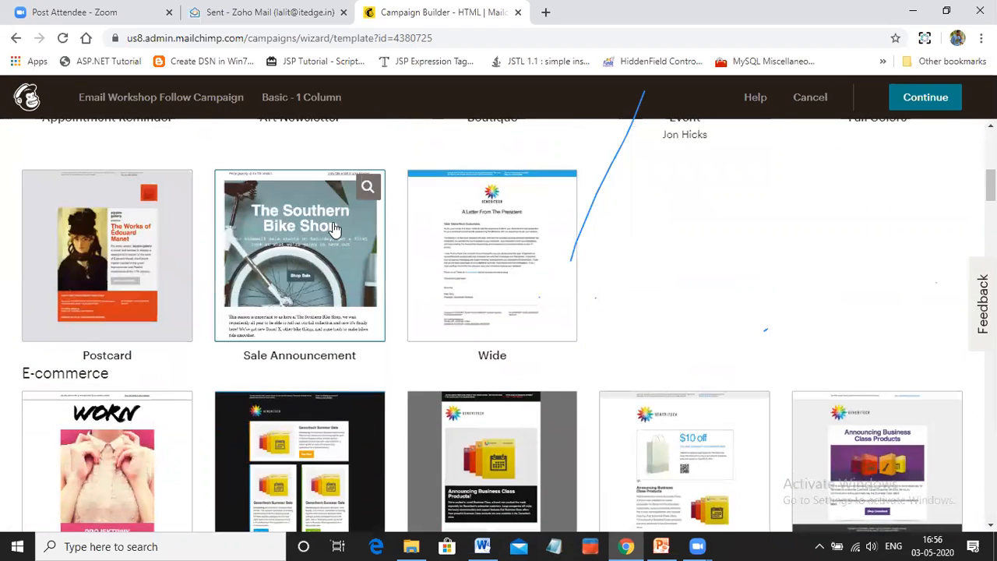
scroll(333, 228, "up", 4)
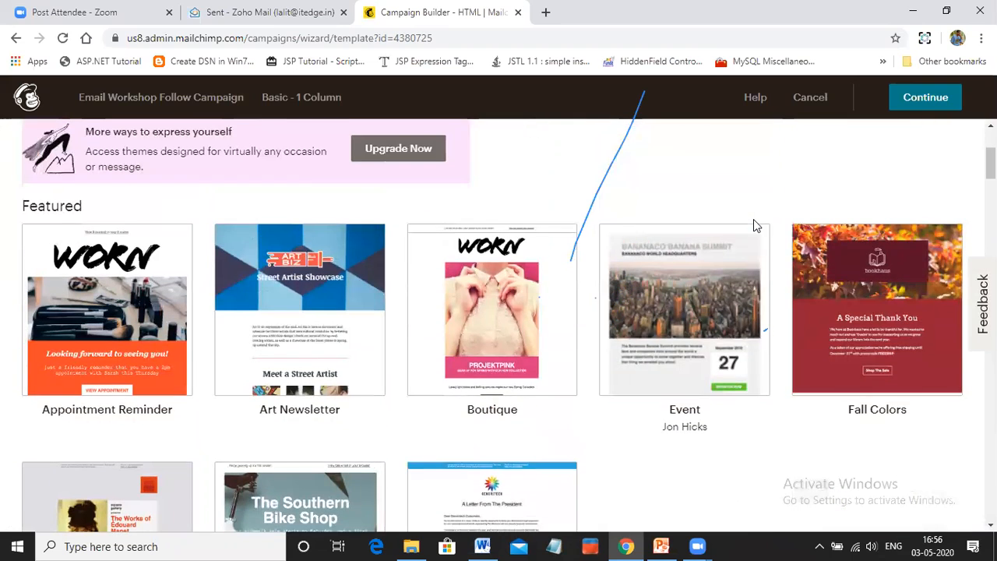
scroll(753, 225, "up", 1)
scroll(754, 225, "down", 10)
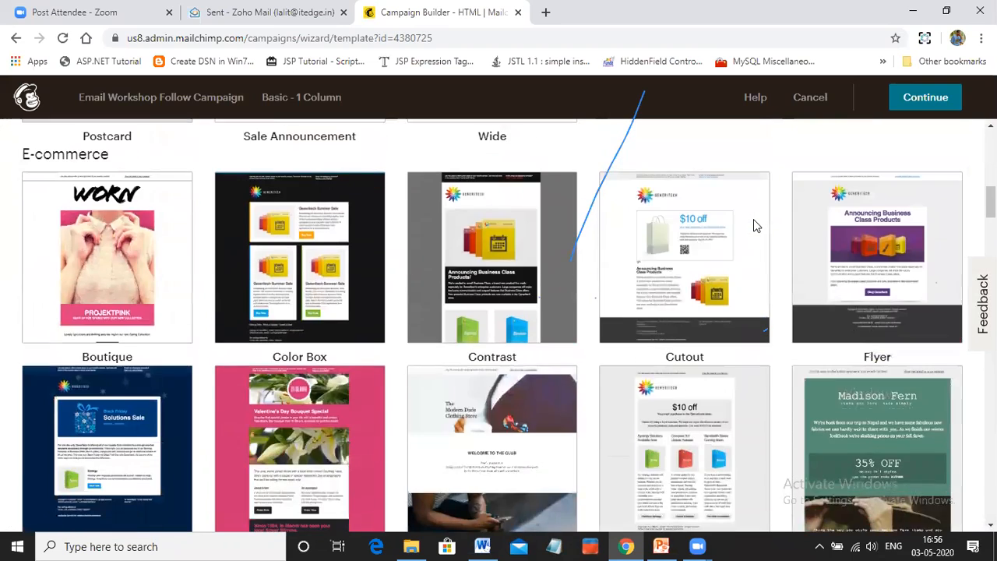
scroll(753, 225, "down", 4)
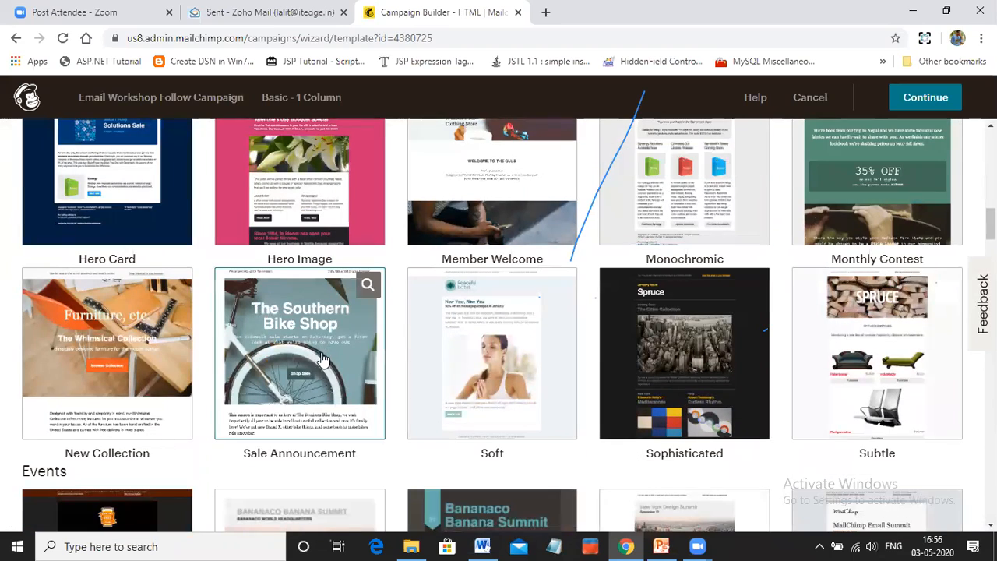
scroll(323, 358, "down", 5)
scroll(323, 358, "down", 4)
scroll(324, 358, "up", 15)
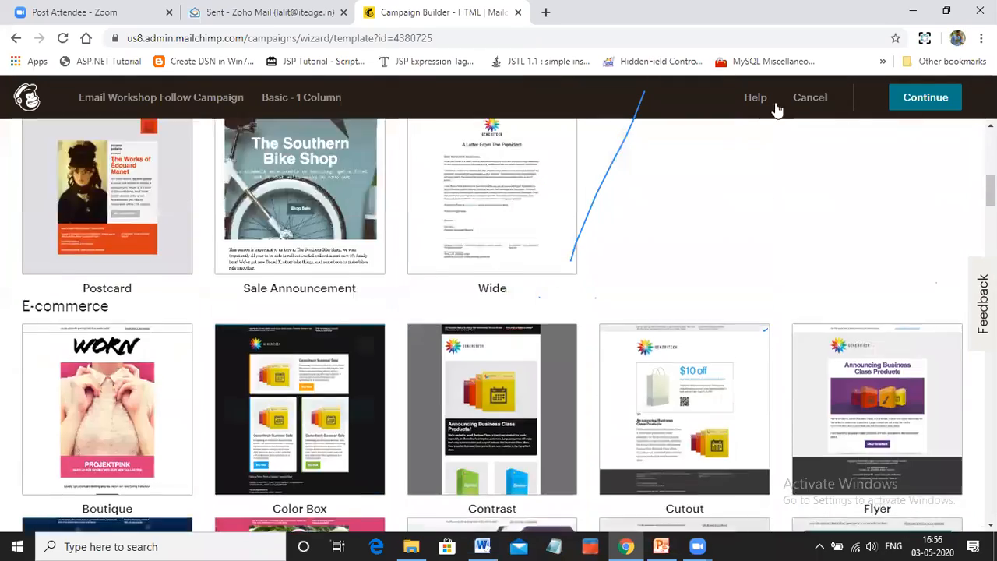
scroll(777, 109, "up", 5)
left_click(809, 99)
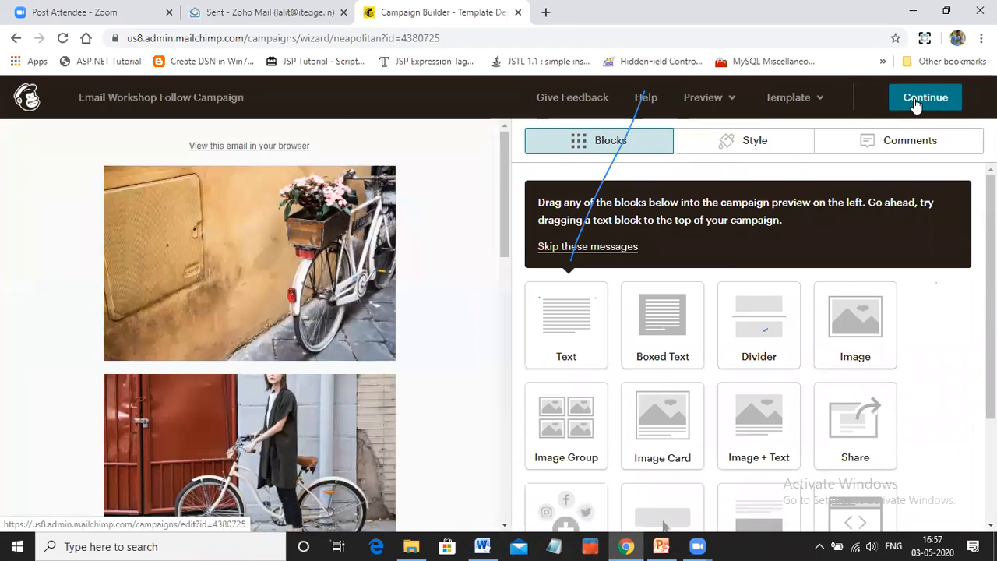
Leave the current campaign's email design and create a regular email campaign named Email Follow Campaign
left_click(915, 103)
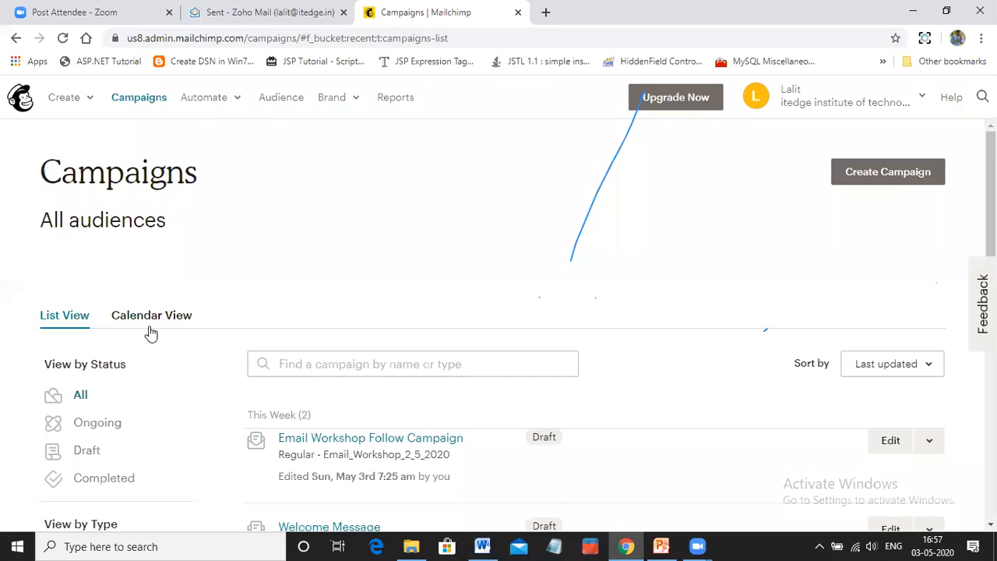
left_click(873, 178)
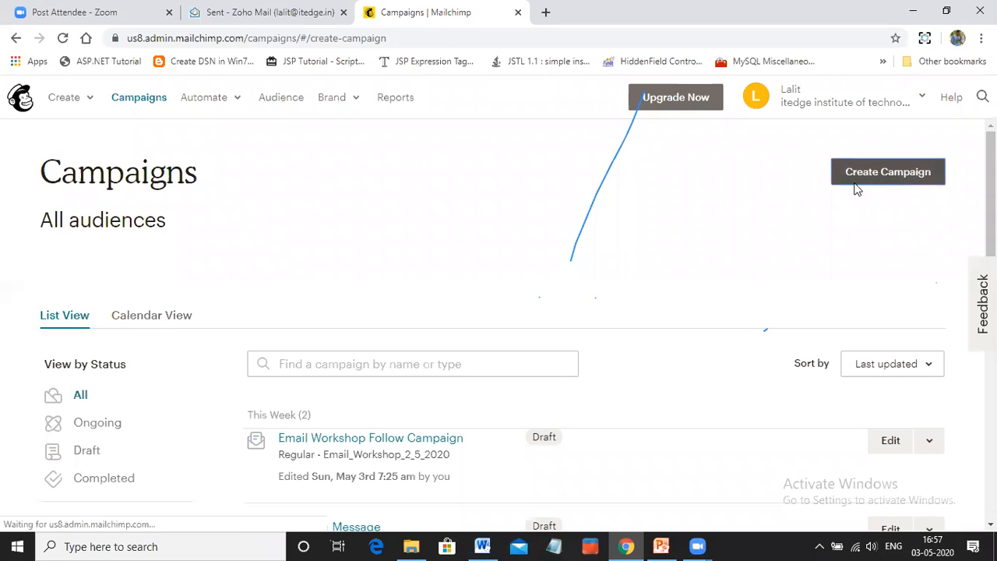
left_click(227, 206)
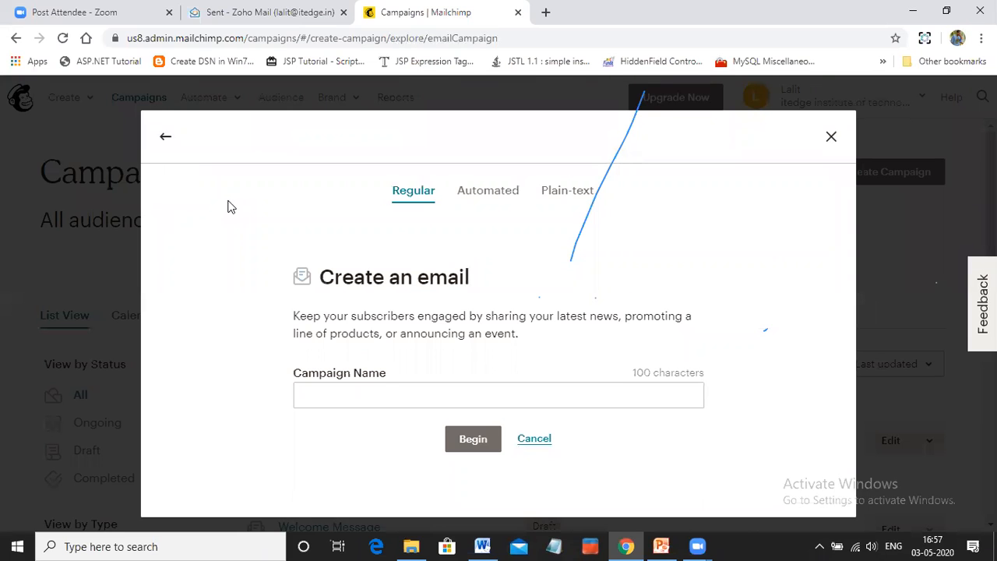
left_click(347, 392)
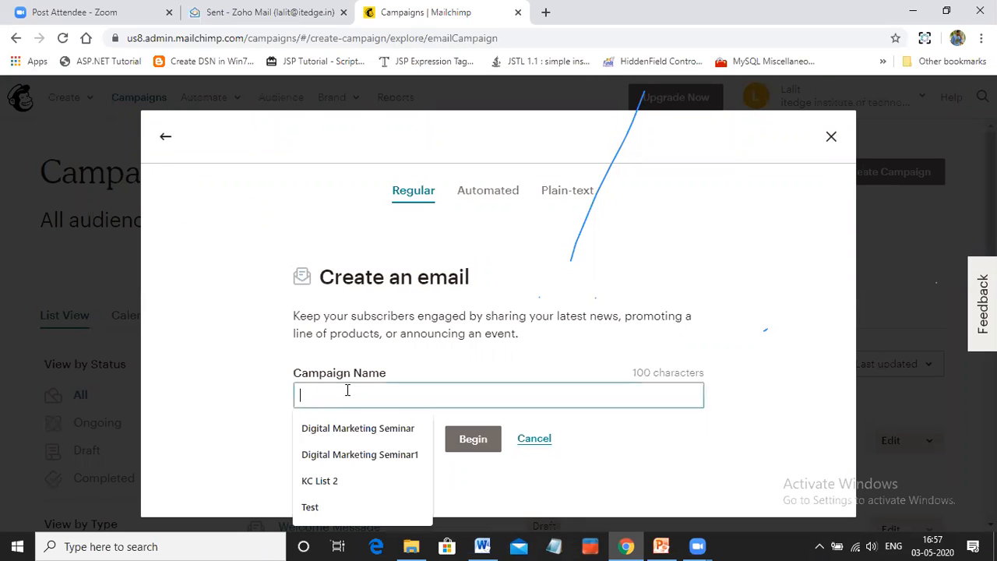
type("Thank")
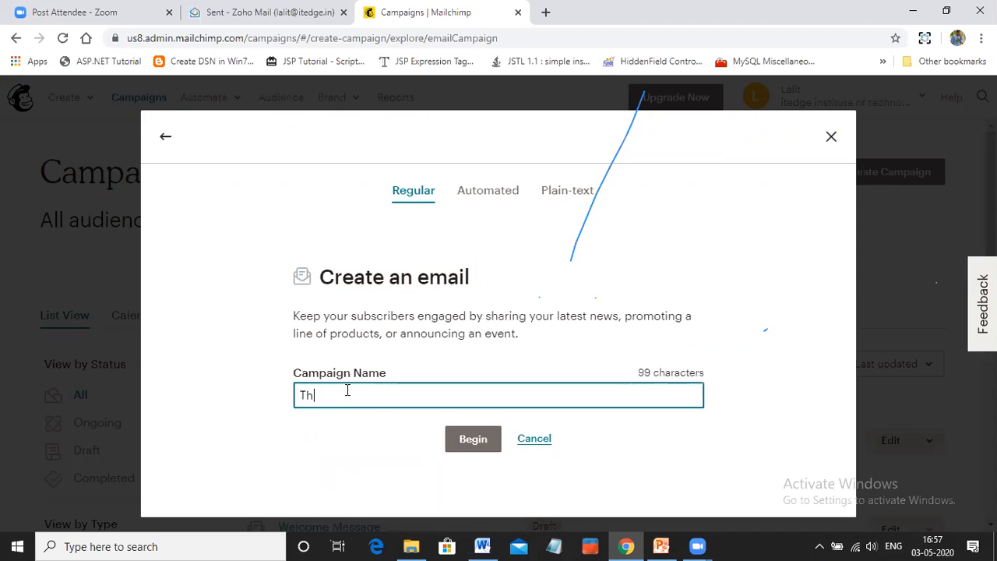
key("BackSpace")
key("BackSpace")
type("Email Follow")
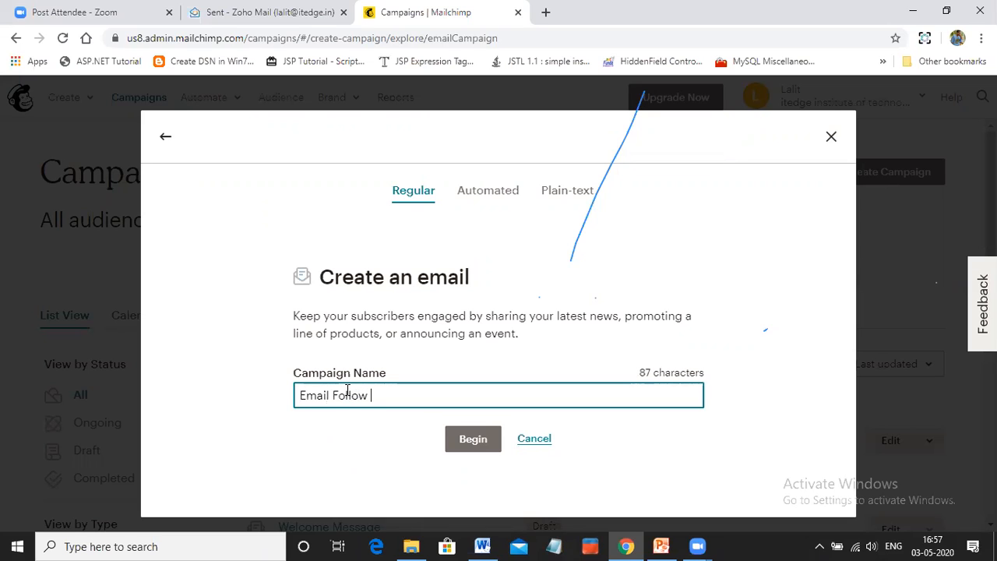
type(" Campaign")
left_click(473, 439)
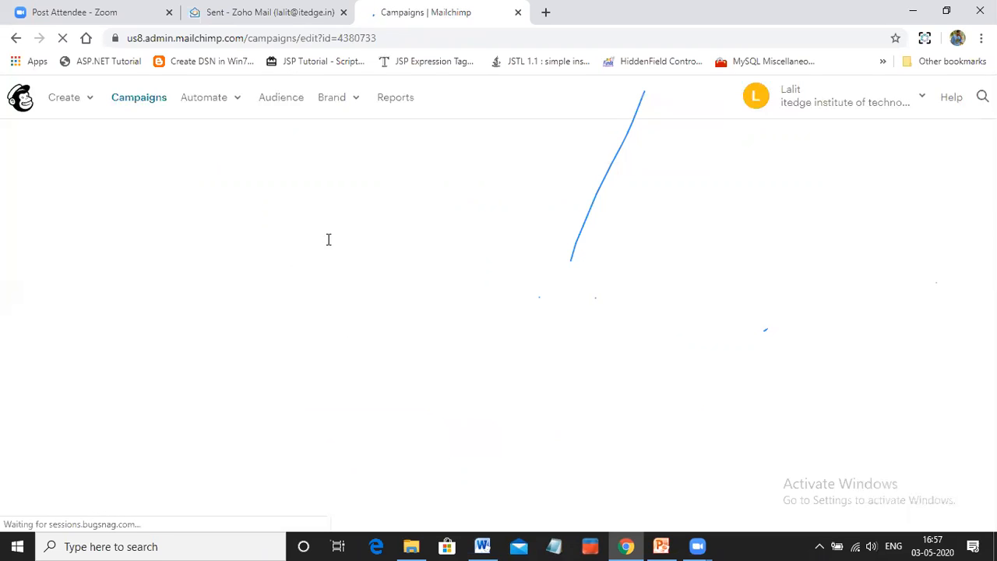
Add the sender to the new campaign by saving the prefilled name and email address
scroll(448, 397, "down", 2)
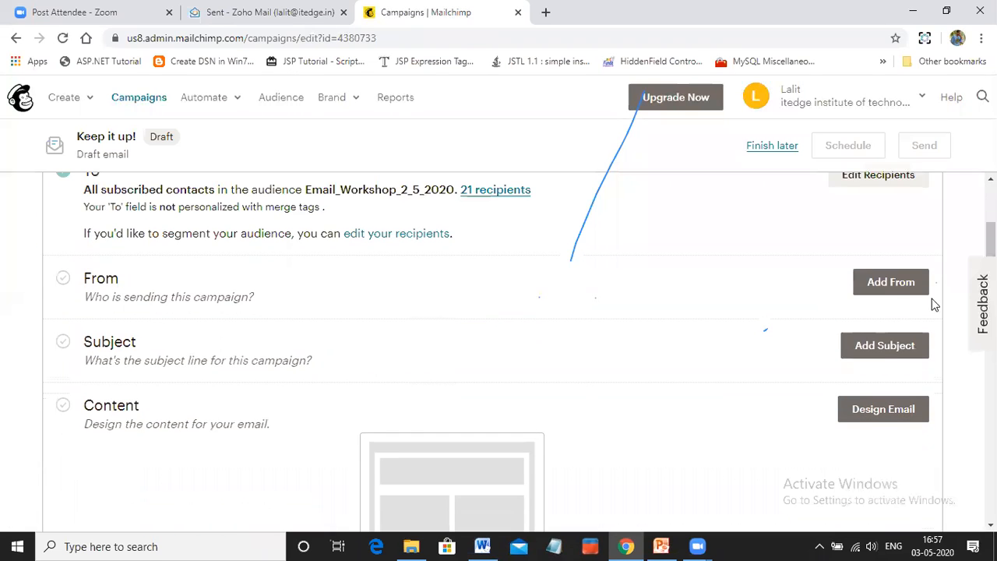
left_click(892, 285)
left_click(115, 431)
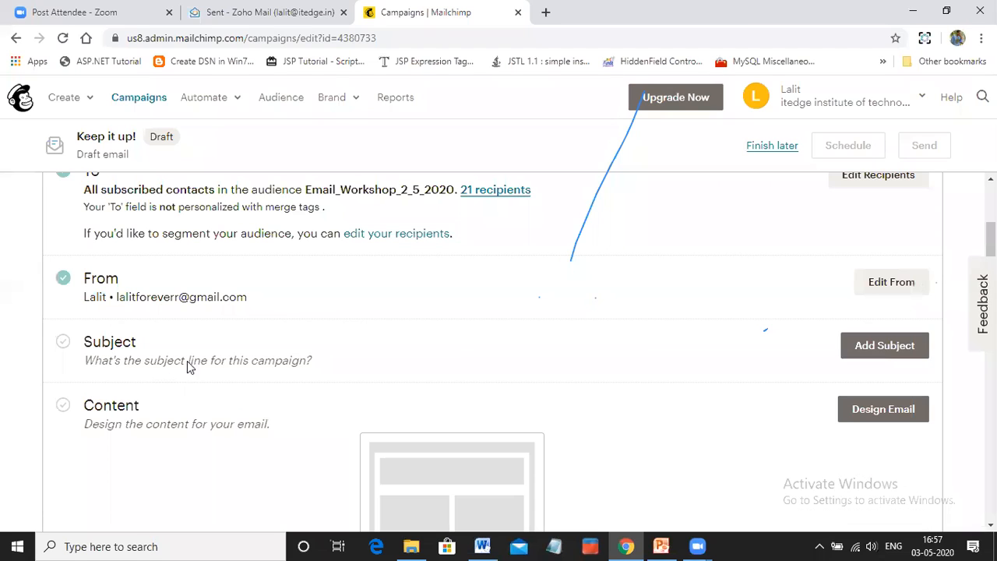
Set the campaign subject to "Thanks For Attending Email Marketing Workshop." by copying the heading from the Word document
scroll(412, 341, "down", 1)
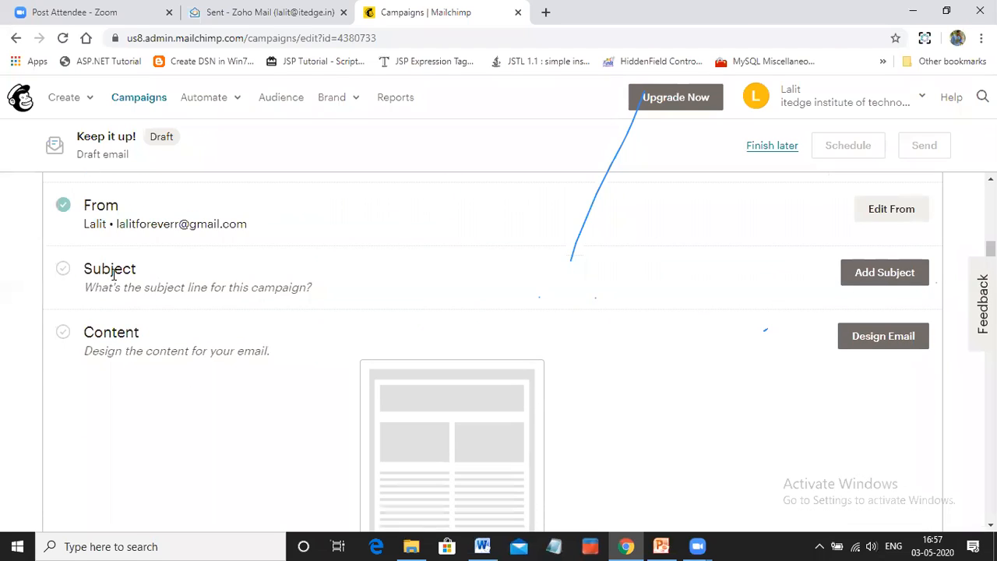
left_click(883, 279)
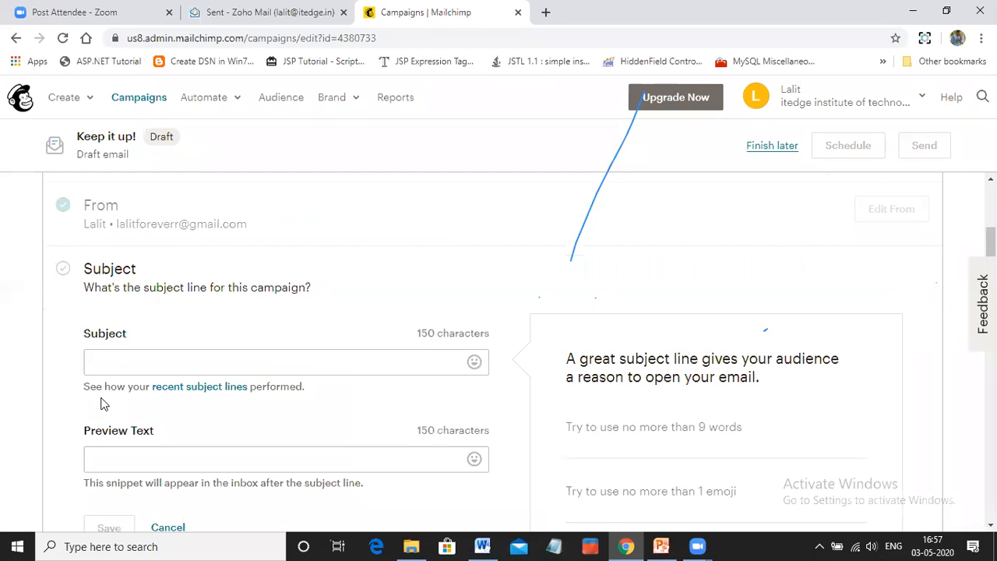
left_click(483, 546)
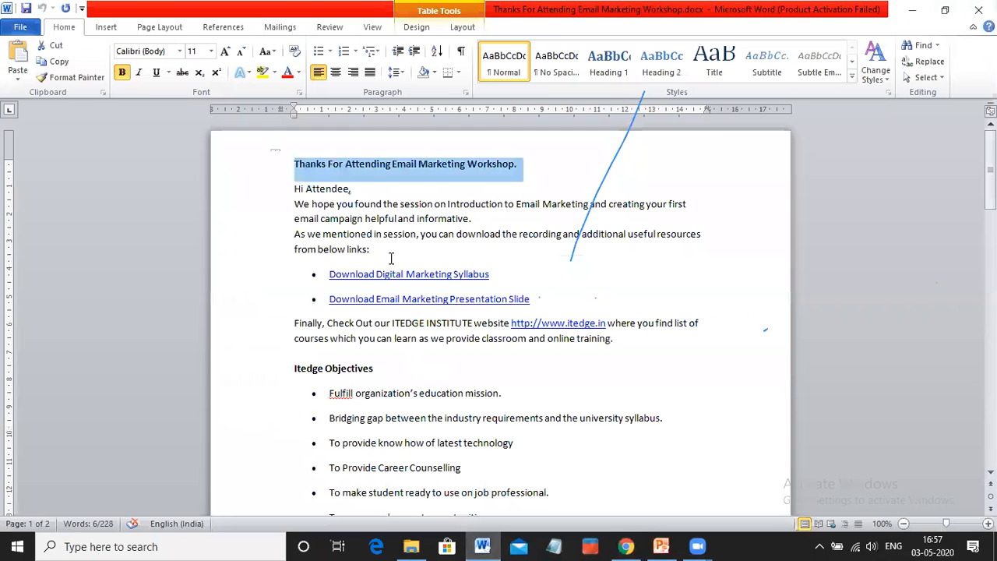
key("alt+Tab")
left_click(209, 358)
type("Thanks For Attending Email Marketing Workshop.")
Enter the preview text "Let us Know about your Status on Email Marketing" and save the subject section
left_click(180, 462)
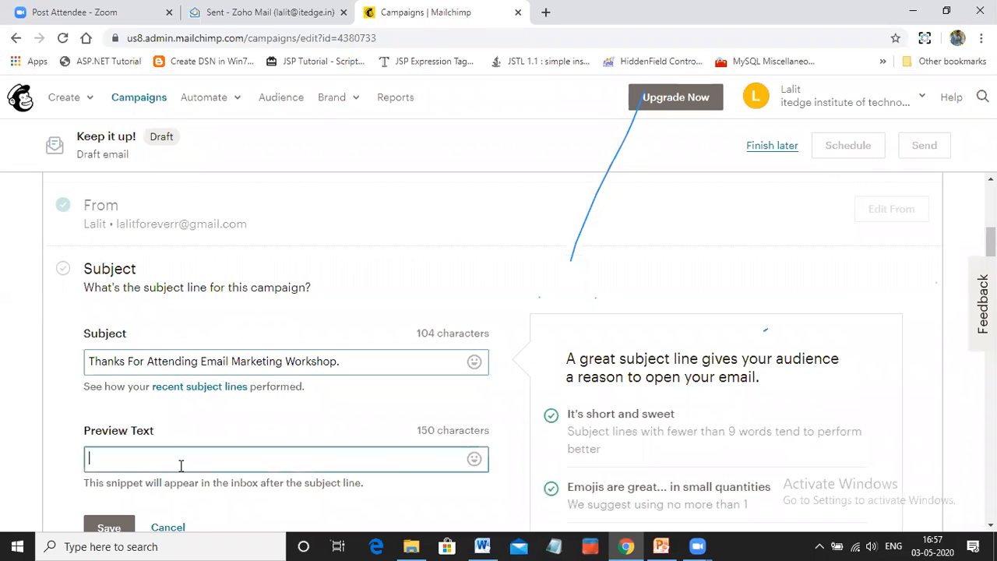
key("alt+Tab")
key("alt+Tab")
type("Let us Know about your")
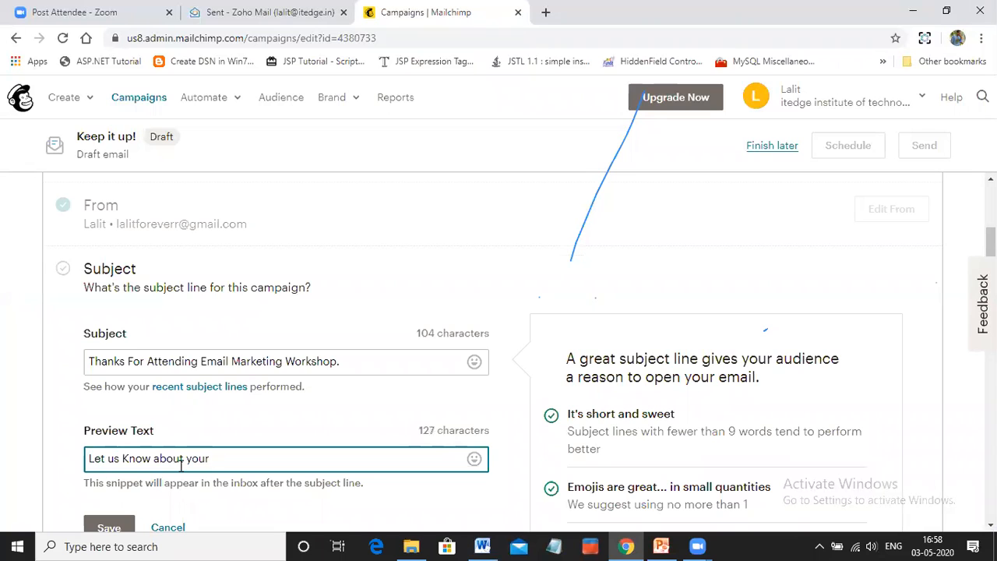
type(" Status on Email Marketing")
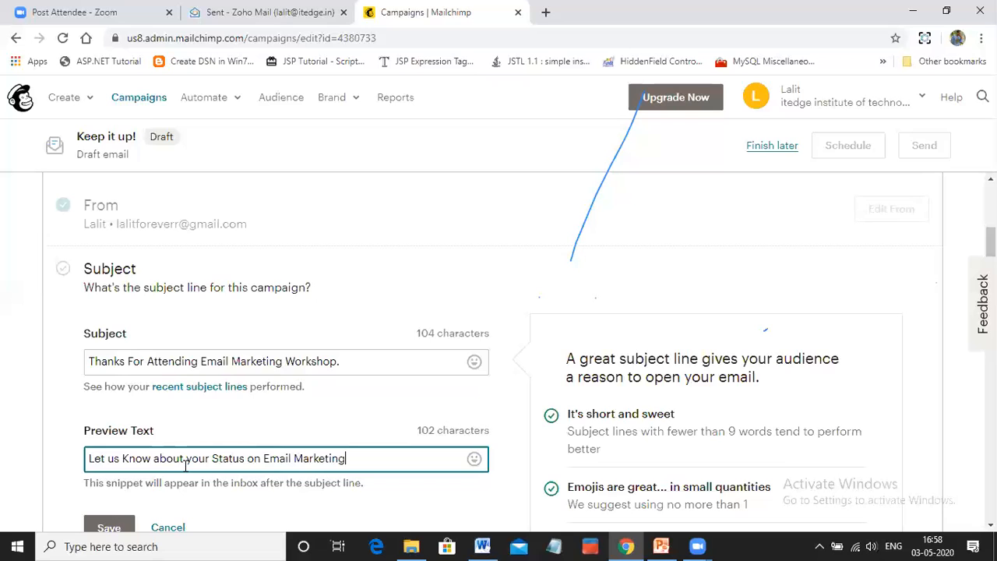
scroll(148, 437, "down", 2)
left_click(108, 383)
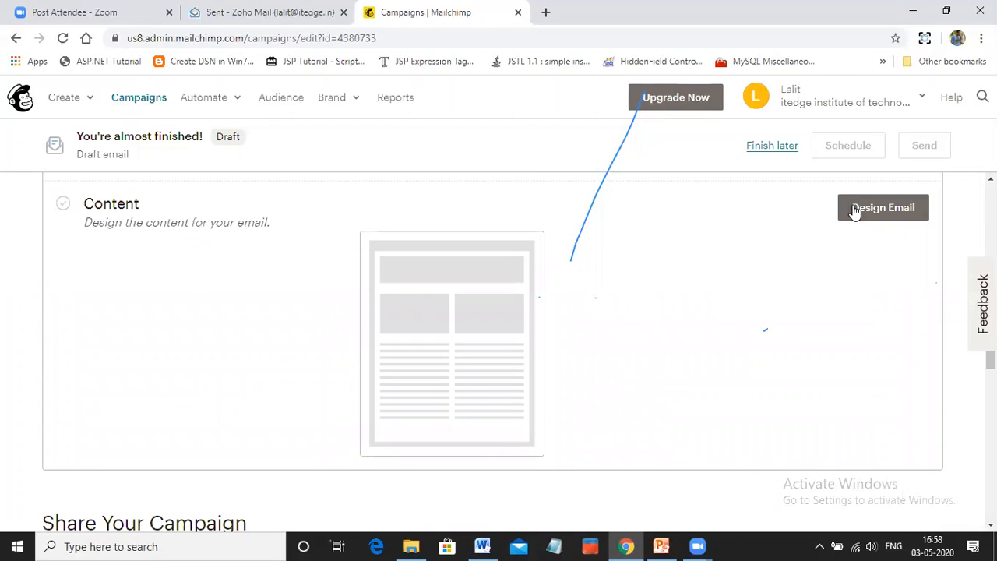
Start designing the campaign's email content with a basic single-column layout
left_click(855, 211)
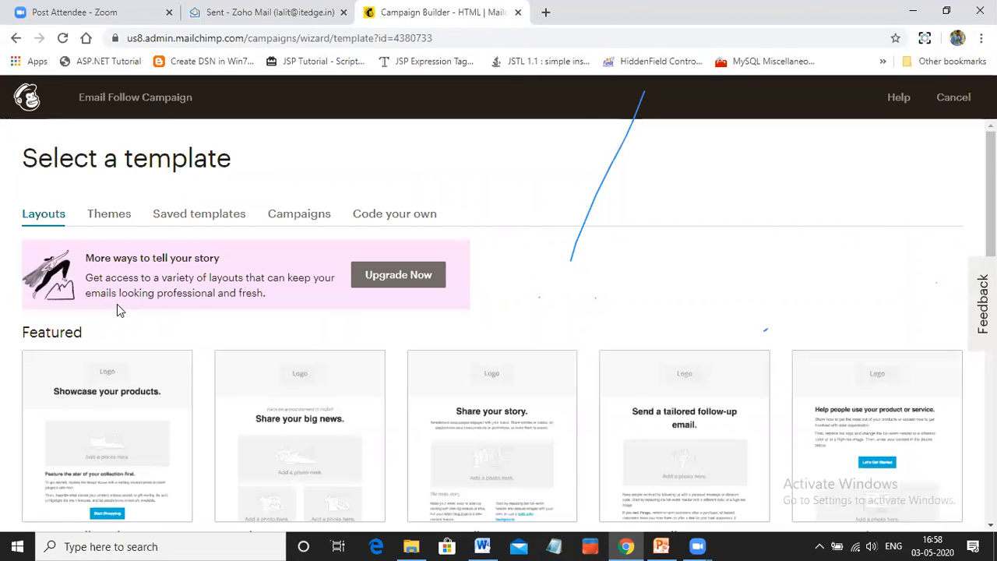
scroll(116, 308, "down", 1)
scroll(117, 306, "down", 3)
left_click(82, 399)
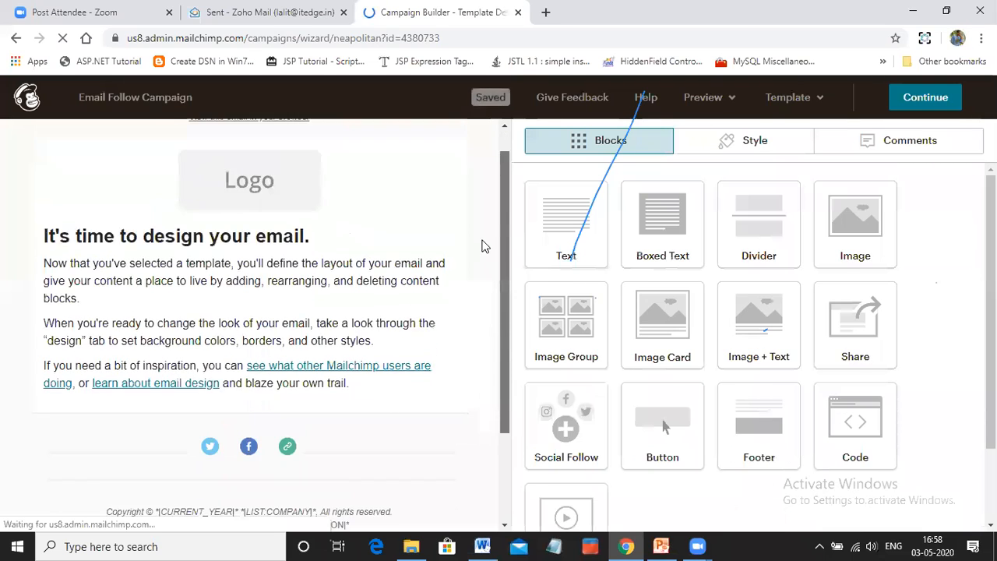
Edit the email's logo image block and open the file library to replace the placeholder
mouse_move(265, 187)
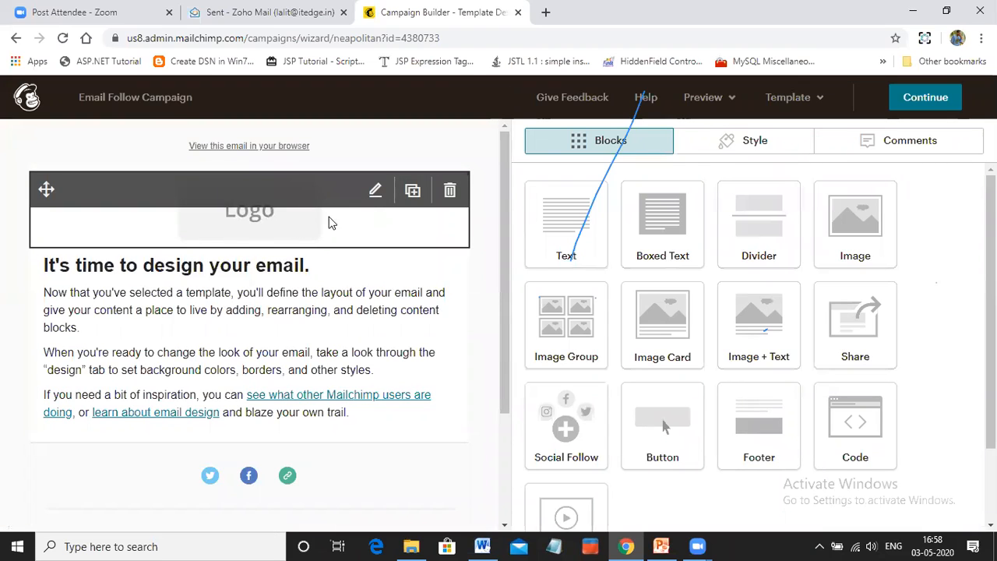
left_click(376, 190)
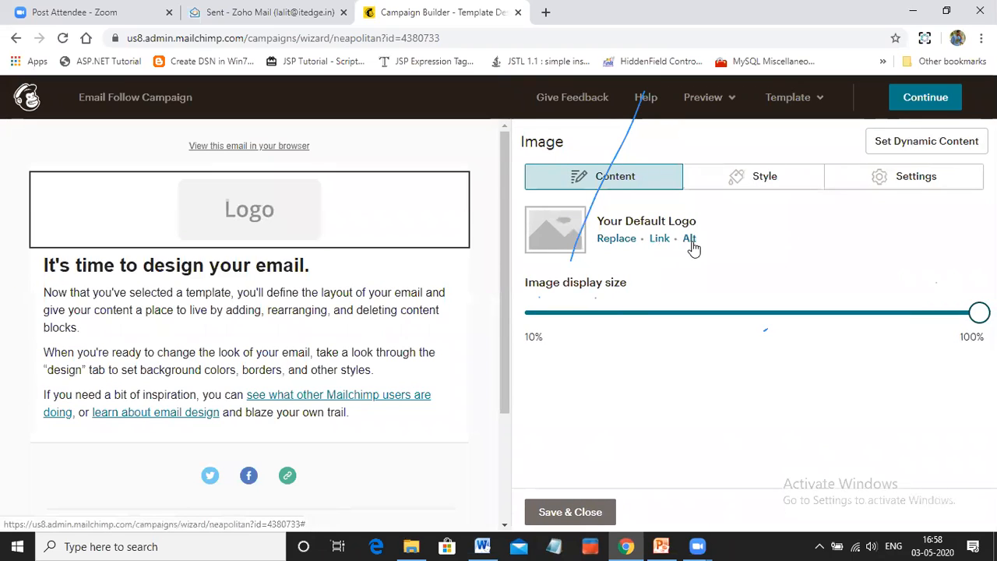
left_click(616, 239)
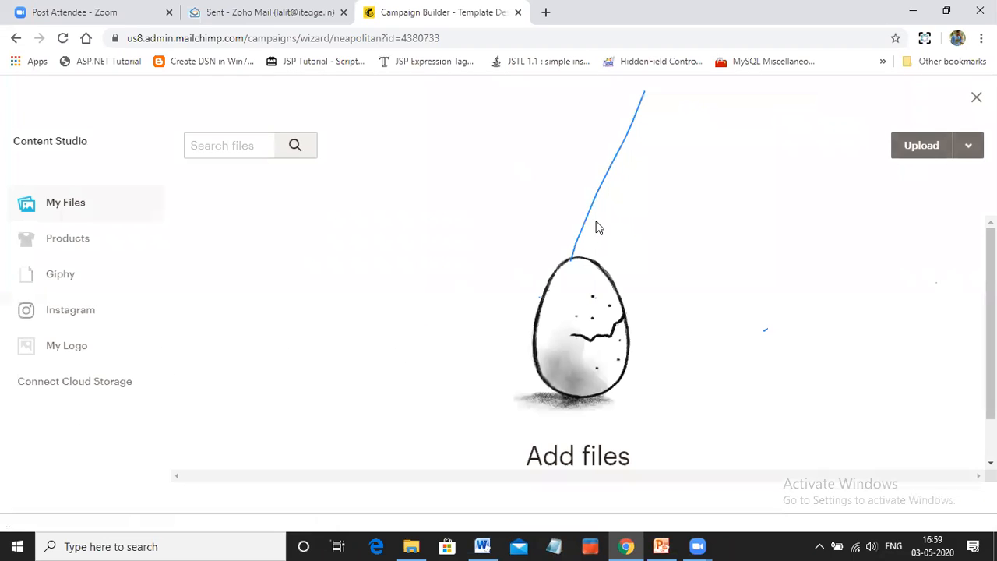
Try to upload It Edge-Logo-2.png from the DM Workshop folder and dismiss the upload progress
left_click(896, 152)
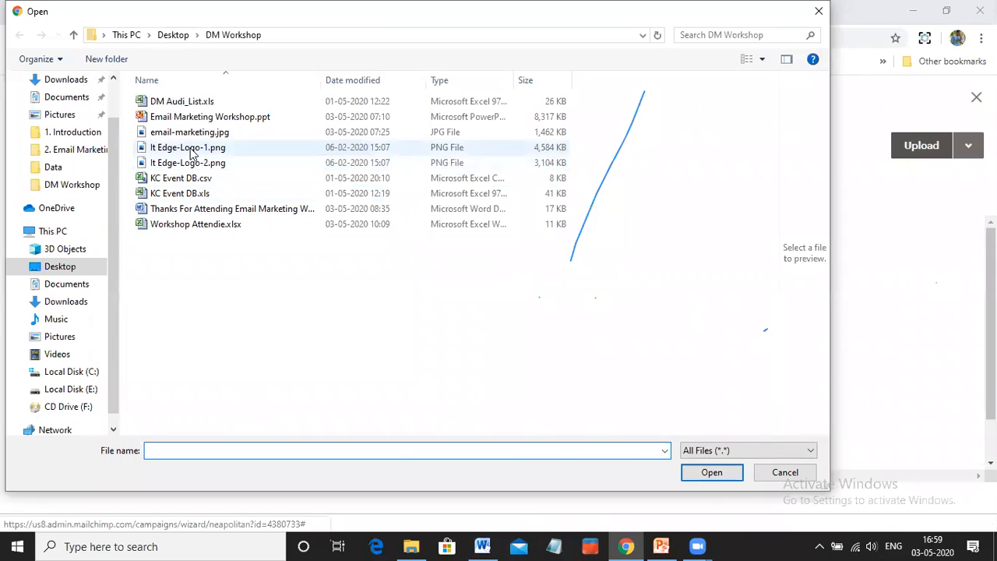
left_click(191, 148)
left_click(191, 164)
left_click(700, 470)
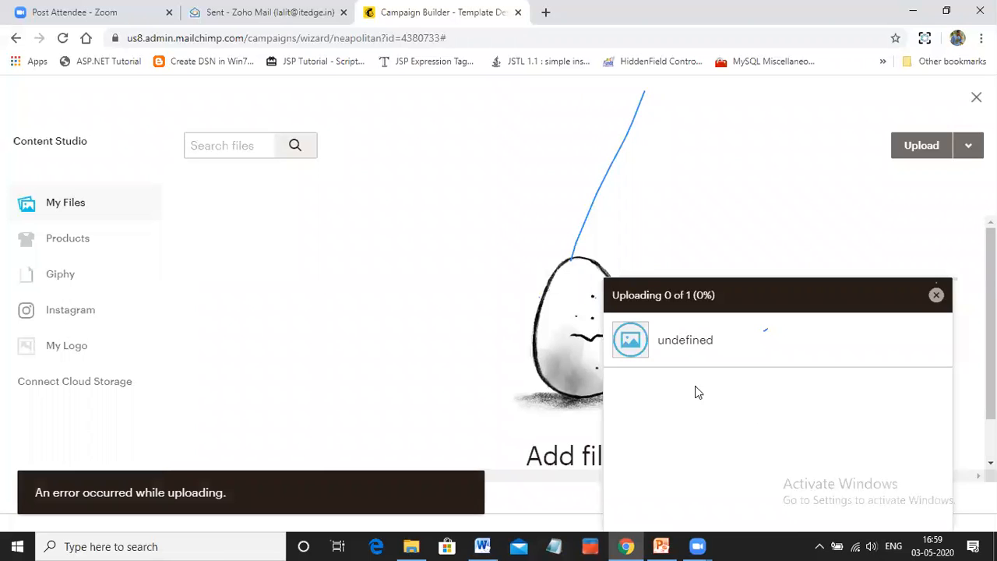
left_click(936, 295)
left_click(969, 148)
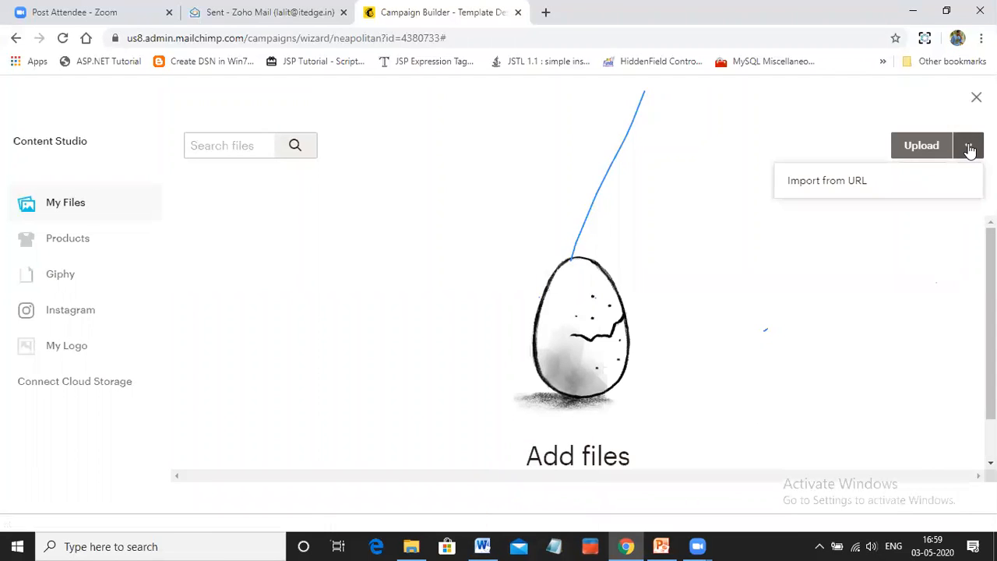
left_click(819, 187)
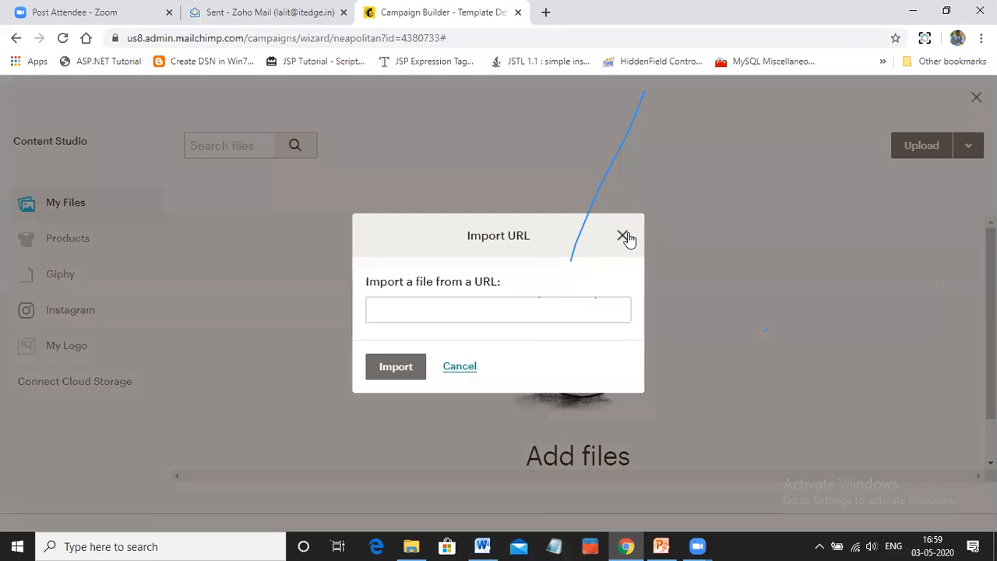
left_click(624, 236)
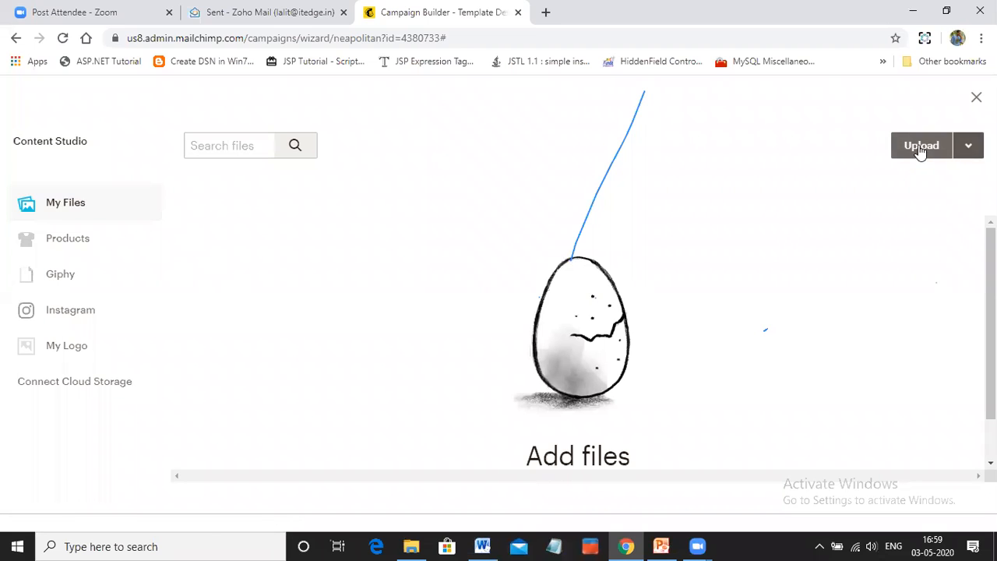
Upload It Edge-Logo-1.png from the DM Workshop folder to the file library
left_click(920, 148)
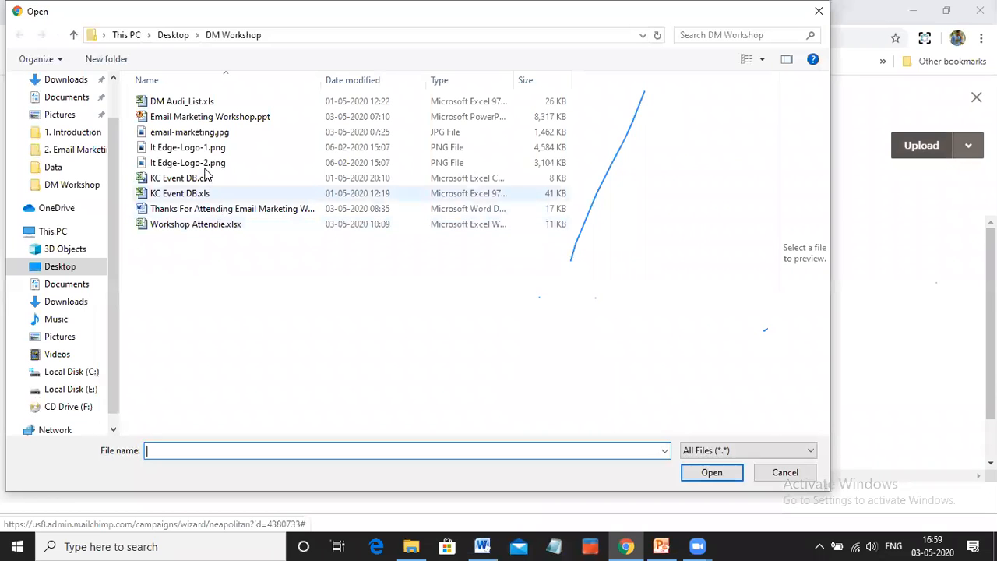
left_click(194, 148)
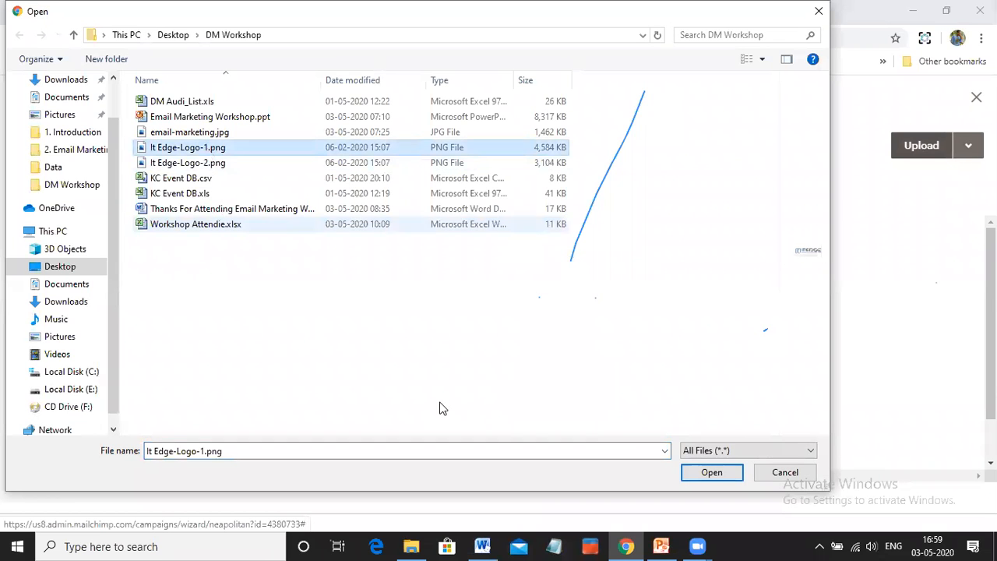
left_click(711, 473)
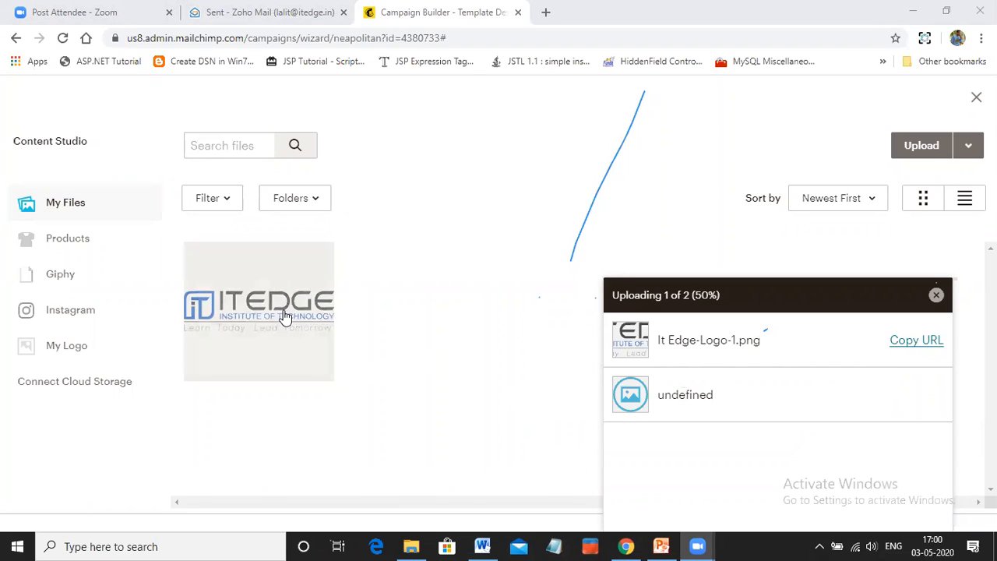
Try again to upload It Edge-Logo-2.png from the DM Workshop folder to the file library
left_click(922, 148)
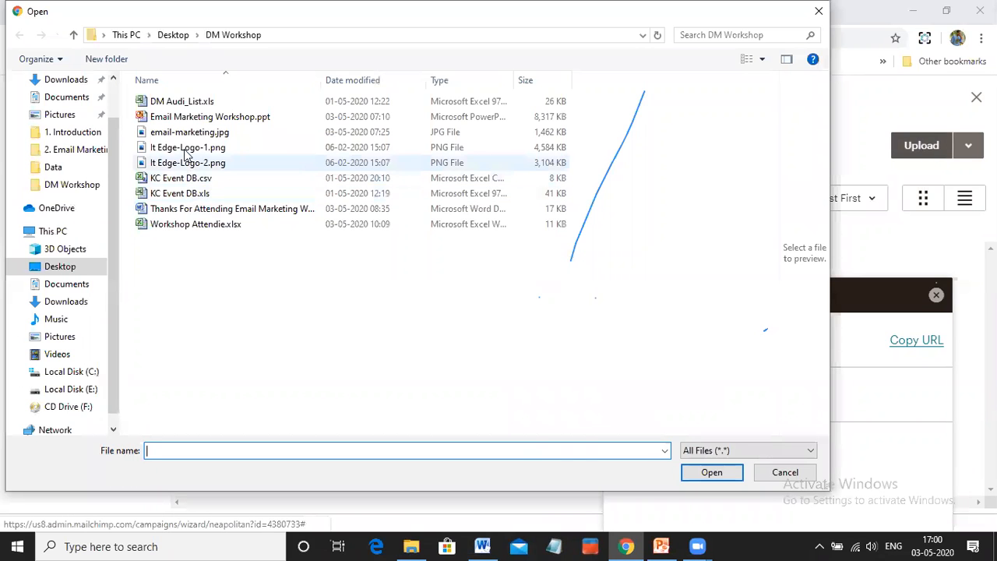
left_click(187, 163)
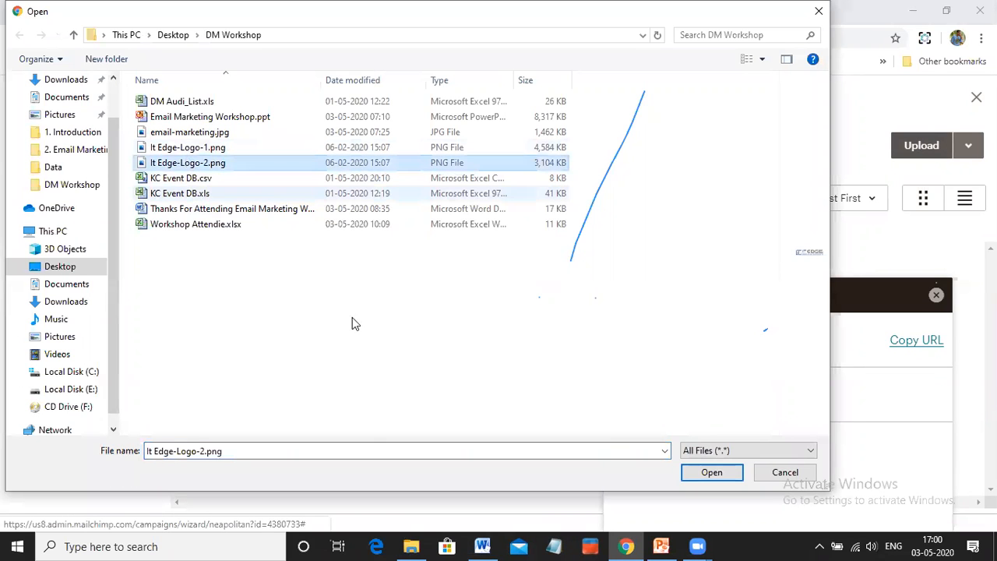
left_click(712, 473)
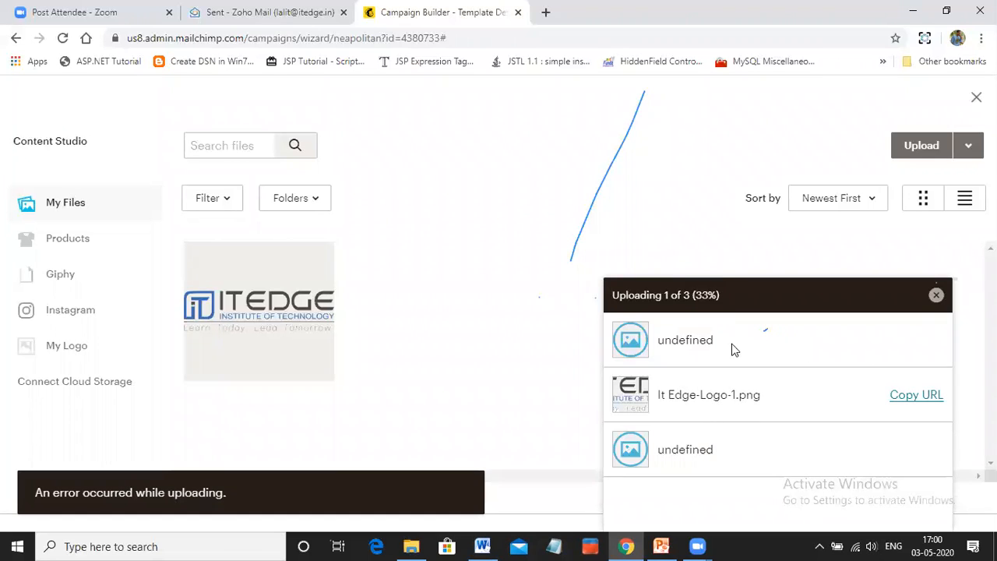
Insert the uploaded It Edge-Logo-1.png into the email's logo image block
left_click(273, 310)
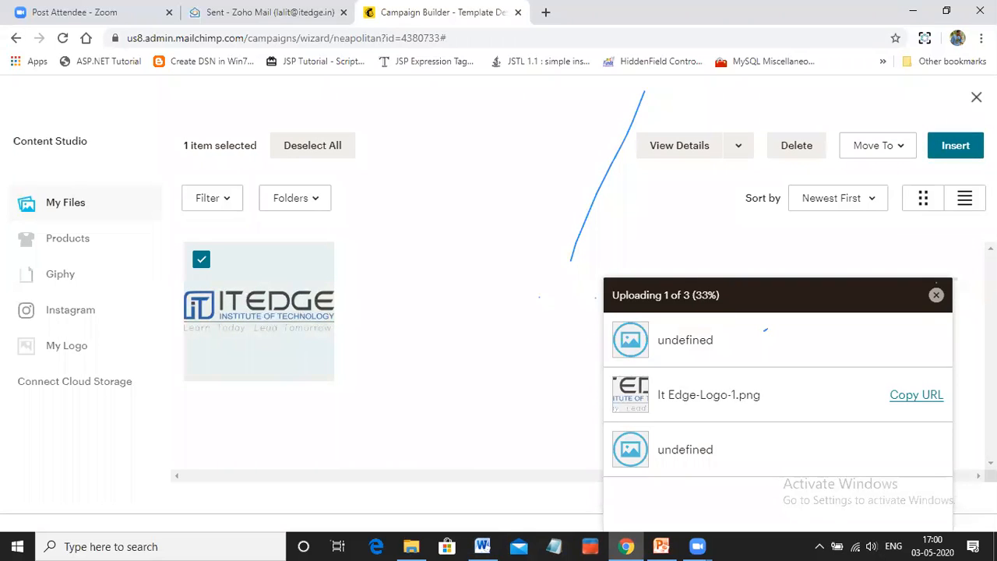
left_click(952, 148)
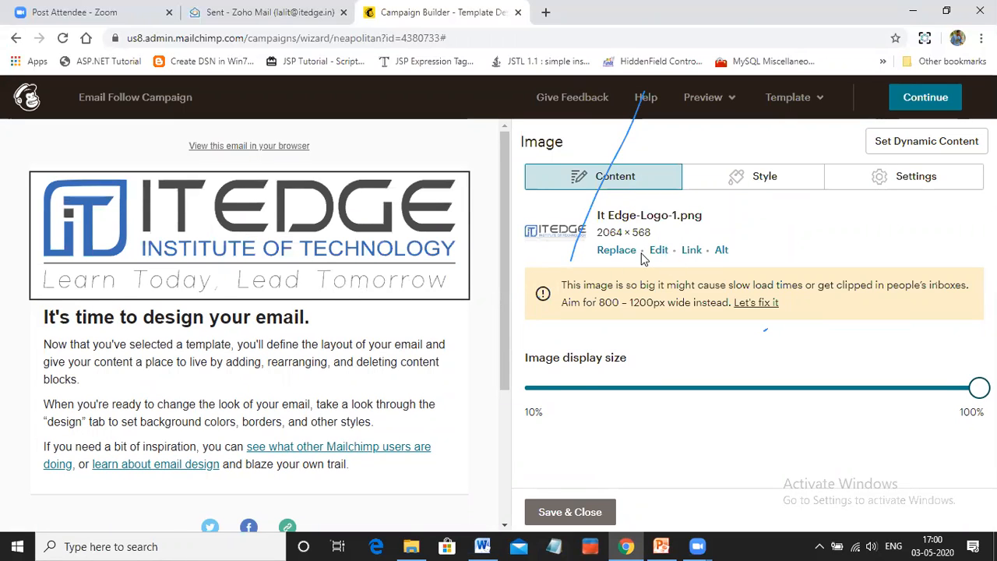
left_click(692, 250)
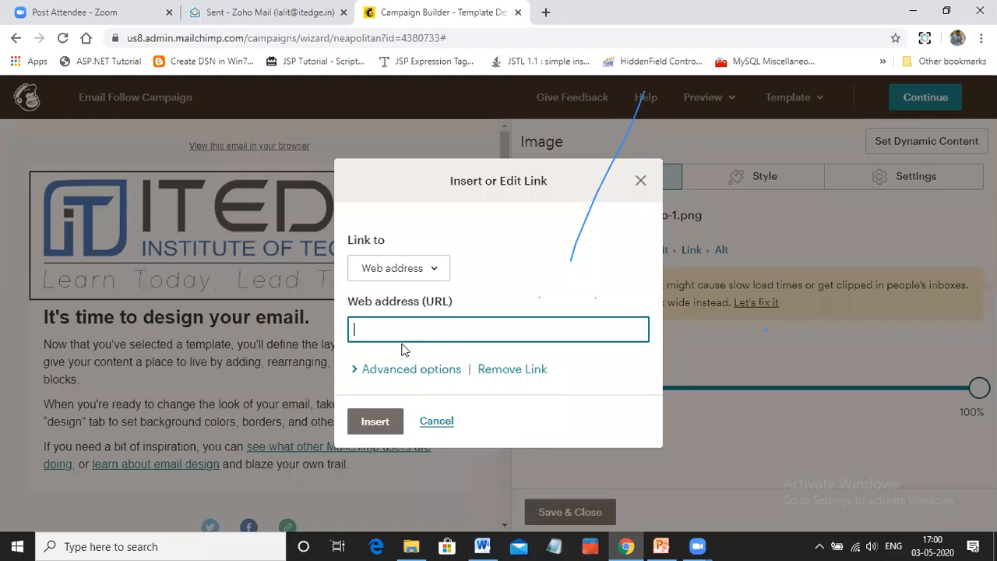
type("www")
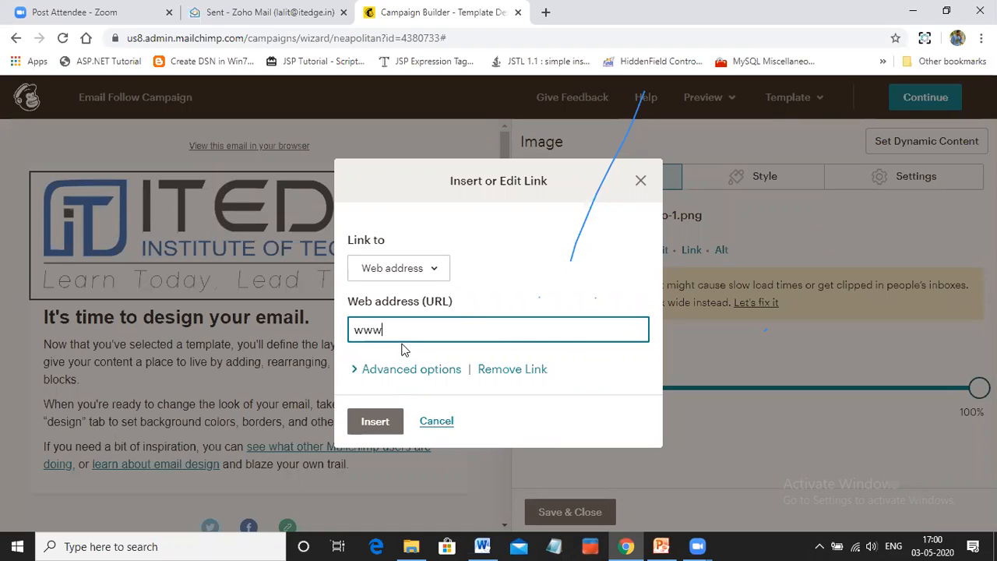
type(".")
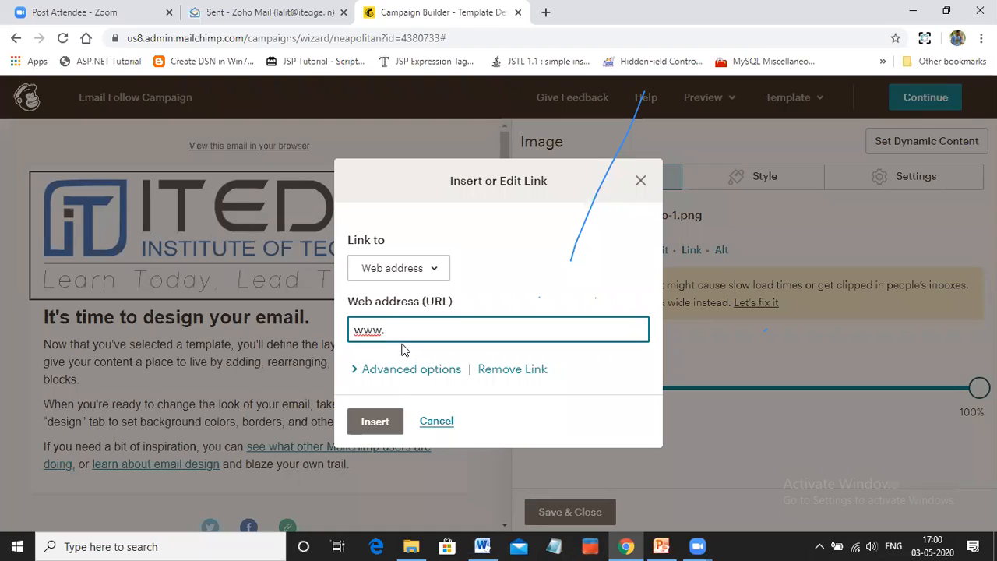
type("itedg")
type(".in")
left_click(386, 421)
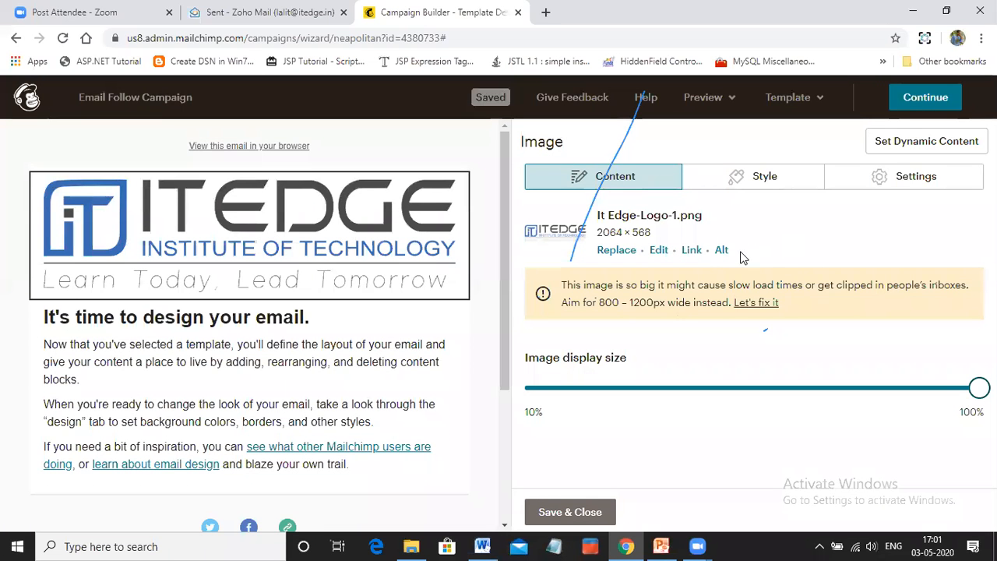
Set the logo image's alt text to "Best Digital Marketing Training" and update it
left_click(722, 251)
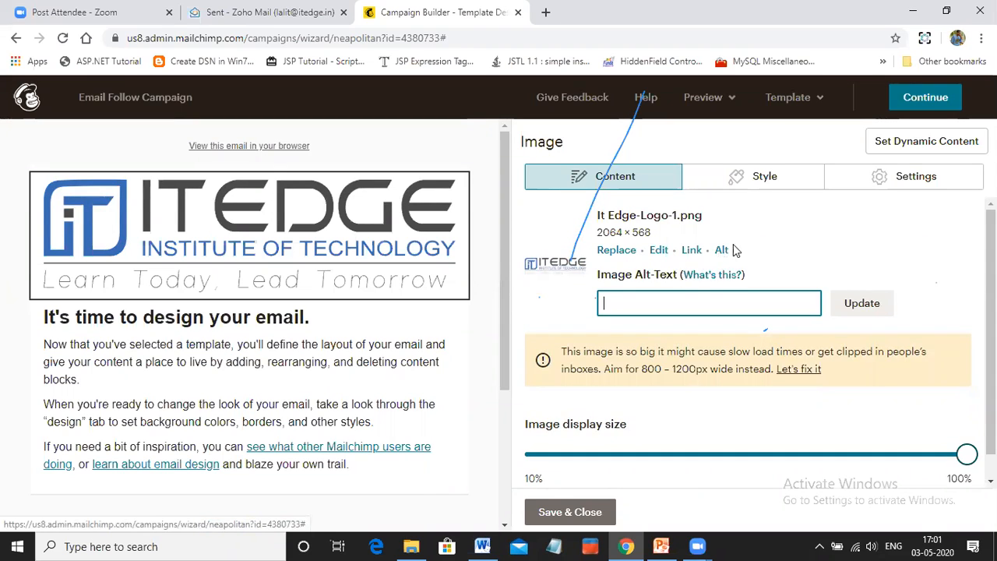
left_click(683, 301)
type("Best ")
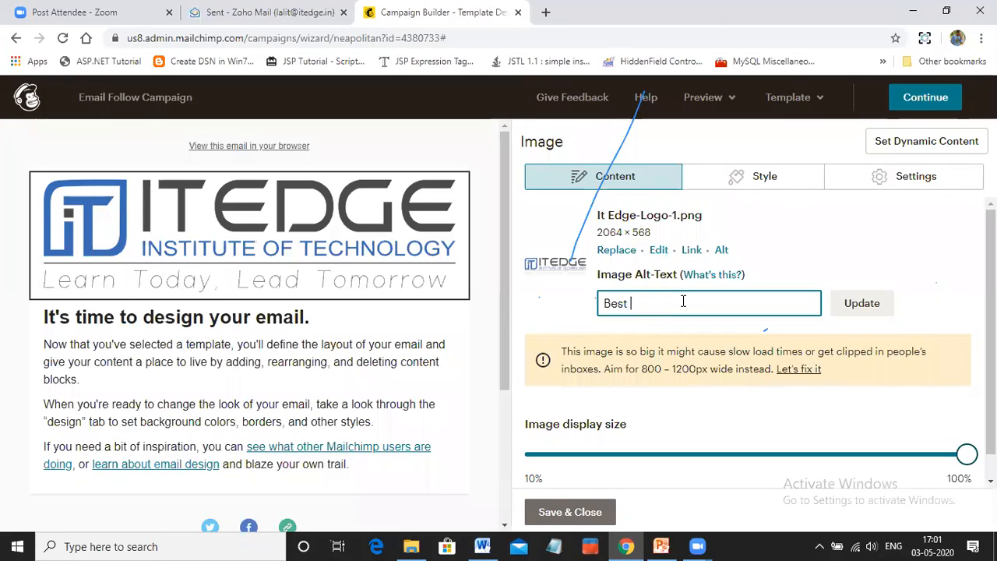
type("Digital Marketing ")
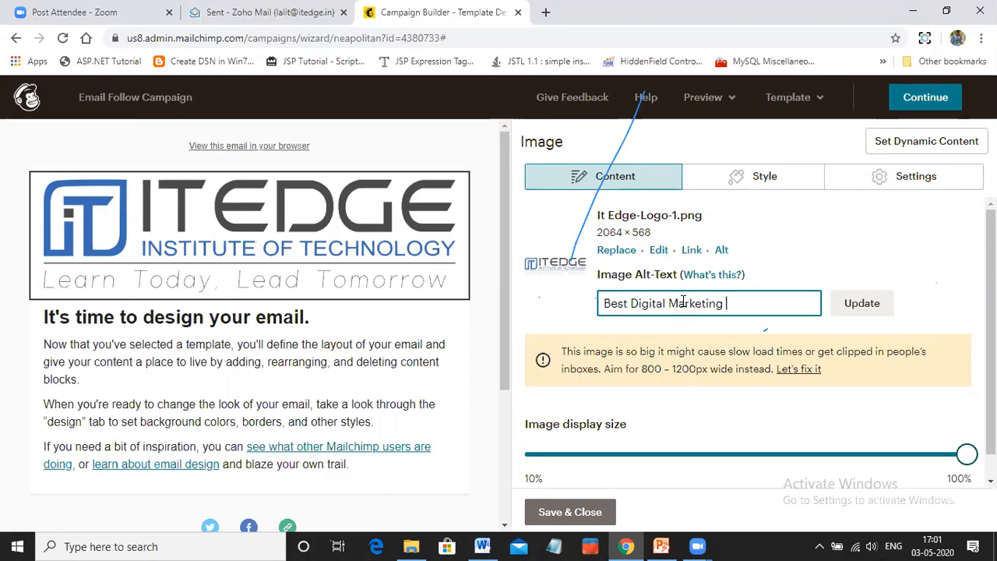
type("Traion")
key("BackSpace")
type("ning")
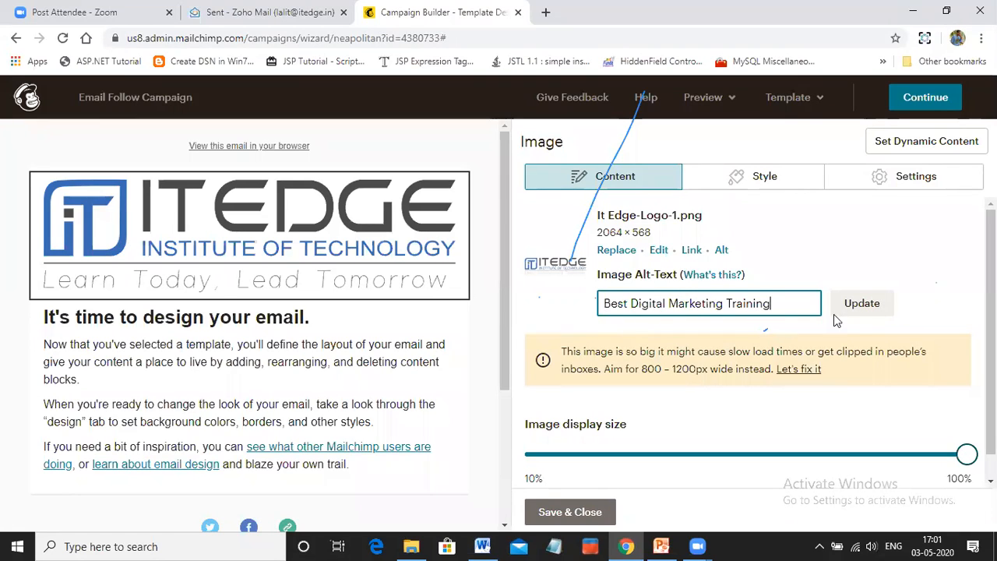
left_click(862, 304)
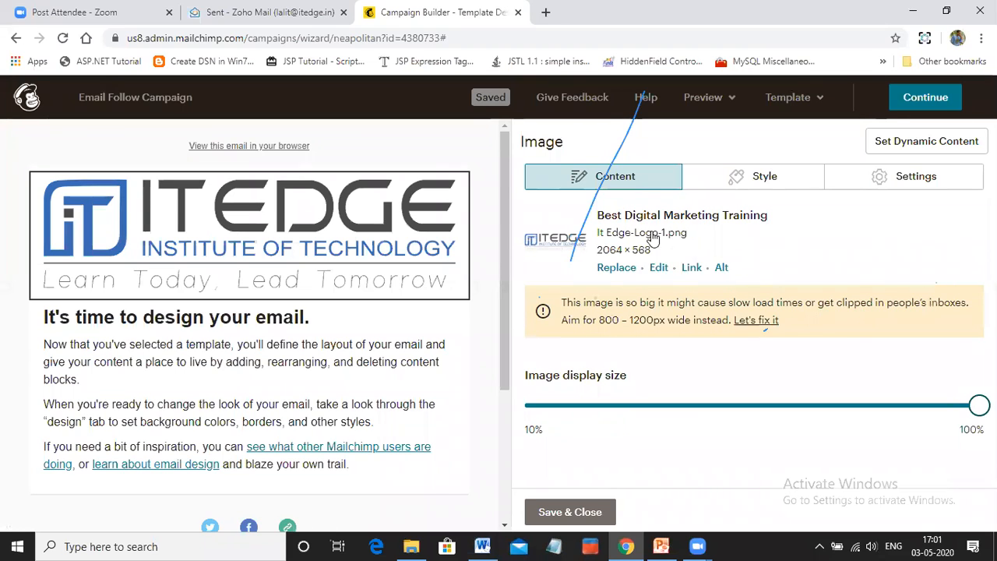
mouse_move(299, 241)
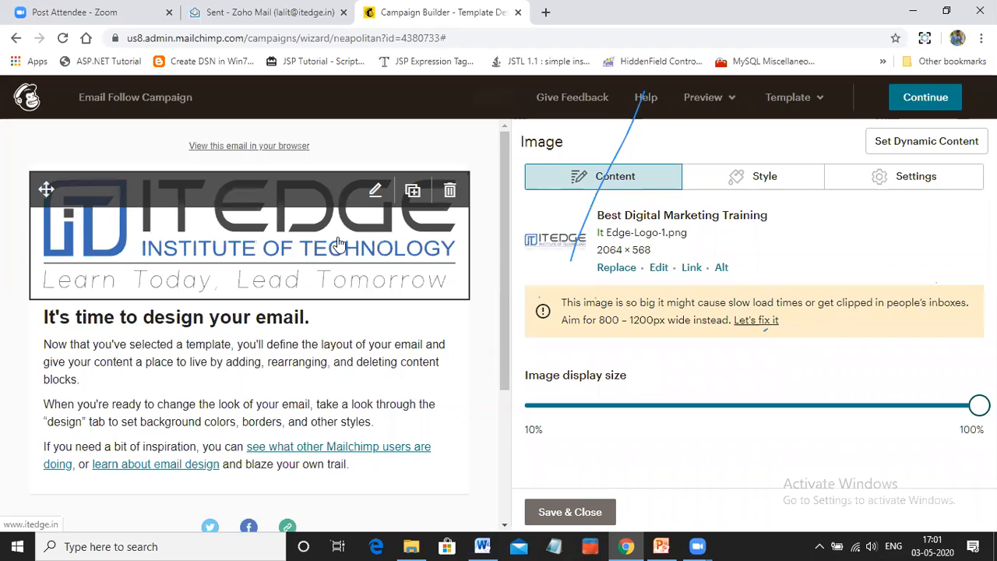
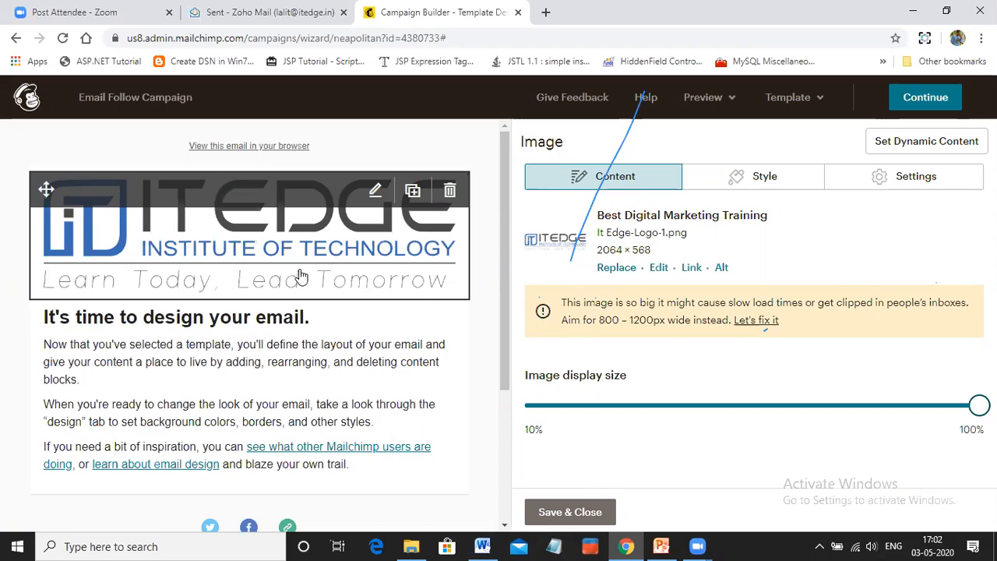
Save the logo block, add an image block directly below the logo, and open the file library for it
left_click(572, 513)
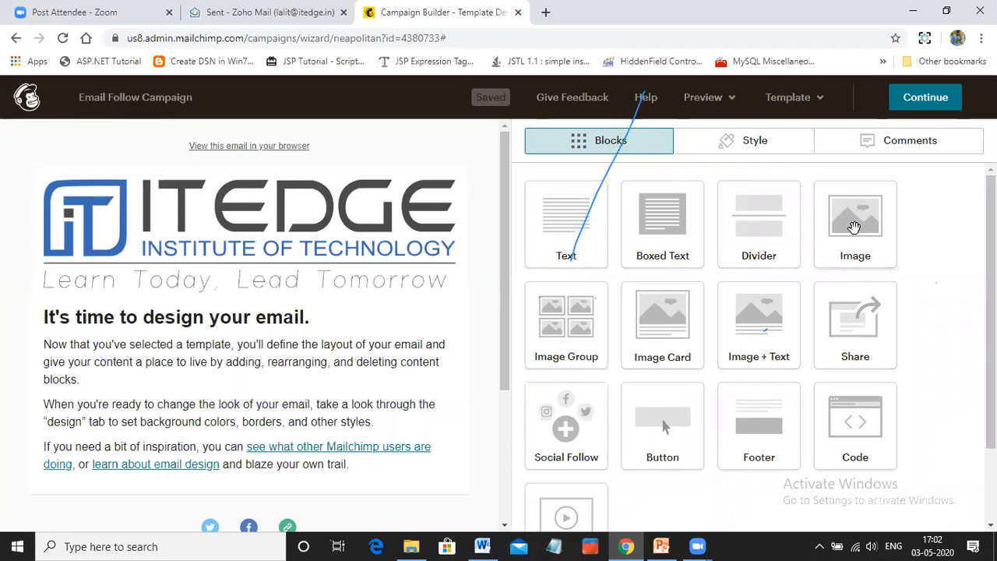
left_click_drag(861, 222, 300, 271)
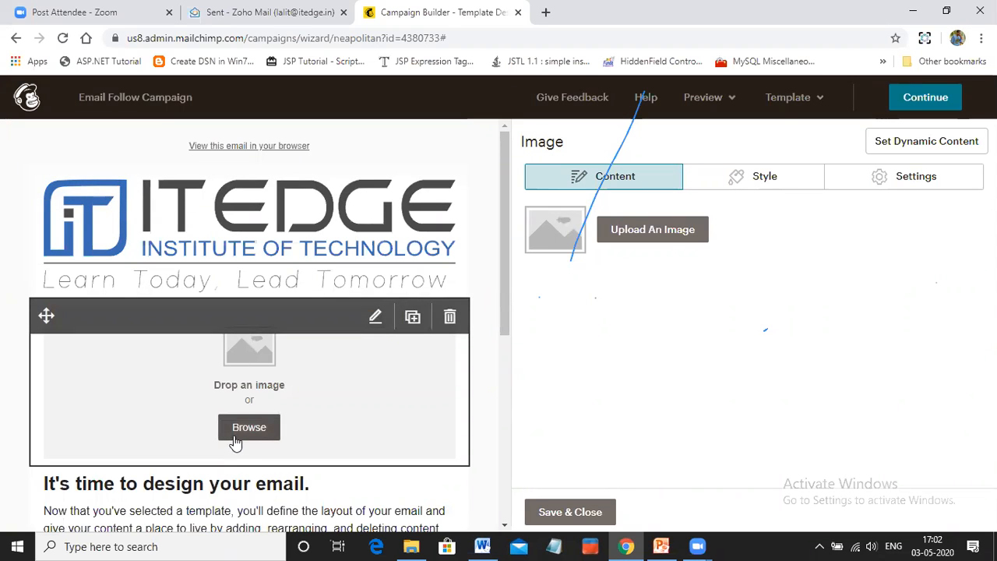
left_click(671, 230)
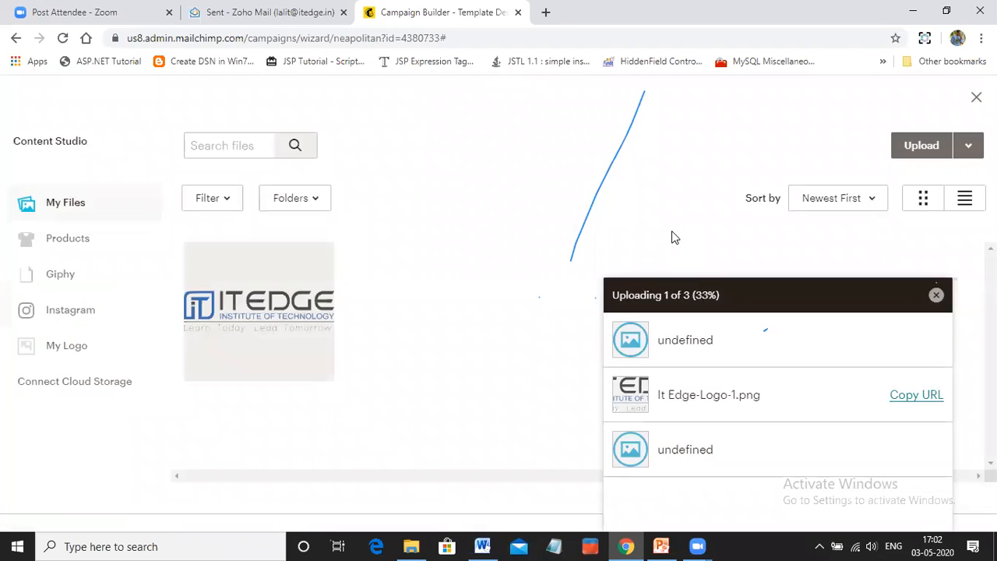
Upload email-marketing.jpg from the DM Workshop folder and insert it into the new image block
left_click(931, 145)
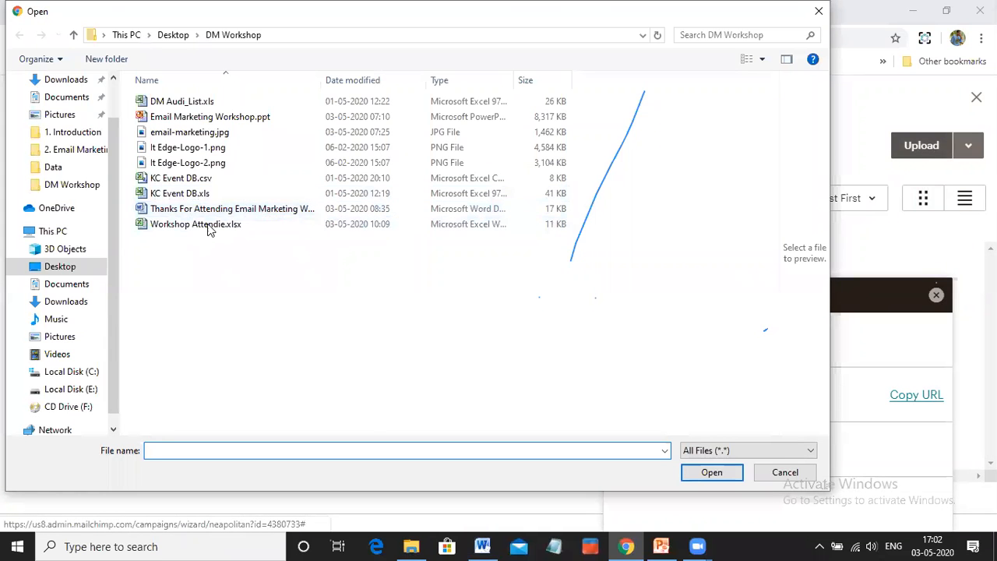
left_click(190, 133)
left_click(712, 473)
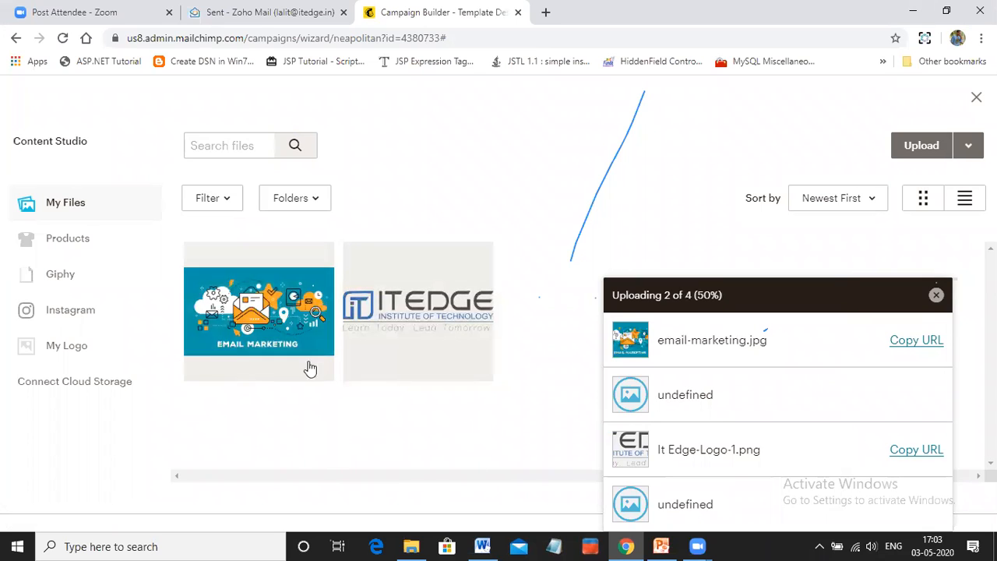
left_click(260, 336)
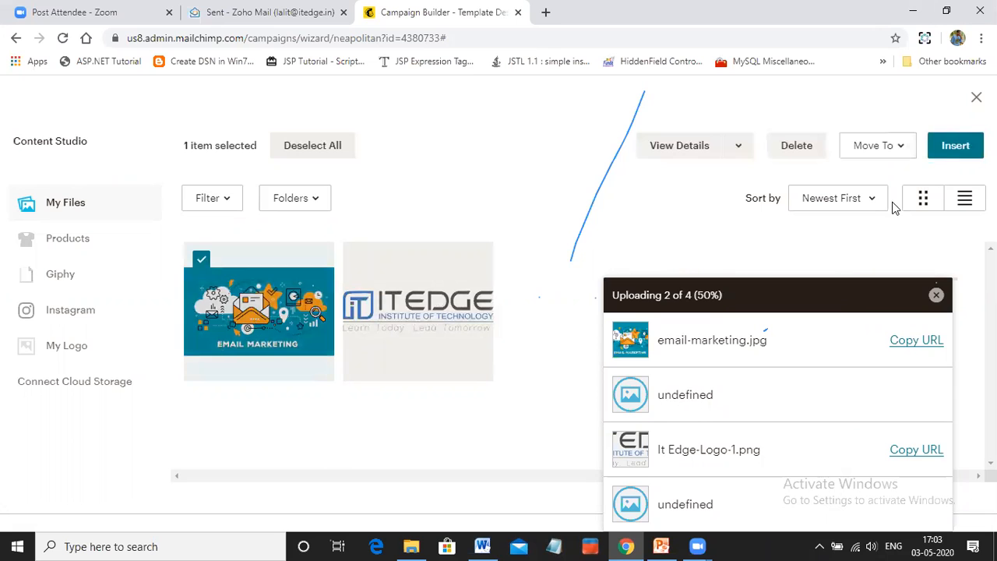
left_click(957, 145)
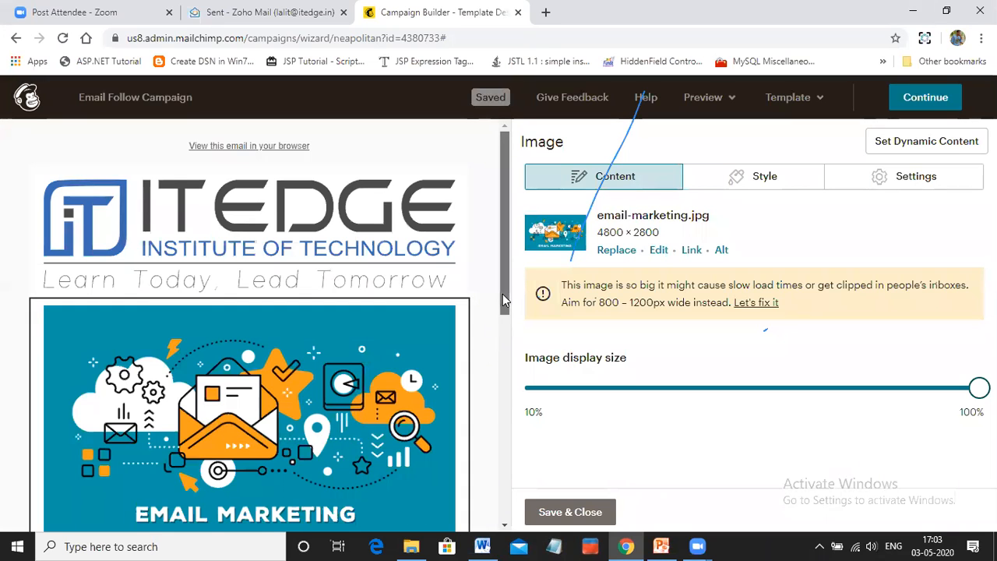
Open the "It's time to design your email." placeholder text block below the email marketing image for editing
scroll(499, 324, "down", 1)
scroll(499, 324, "down", 2)
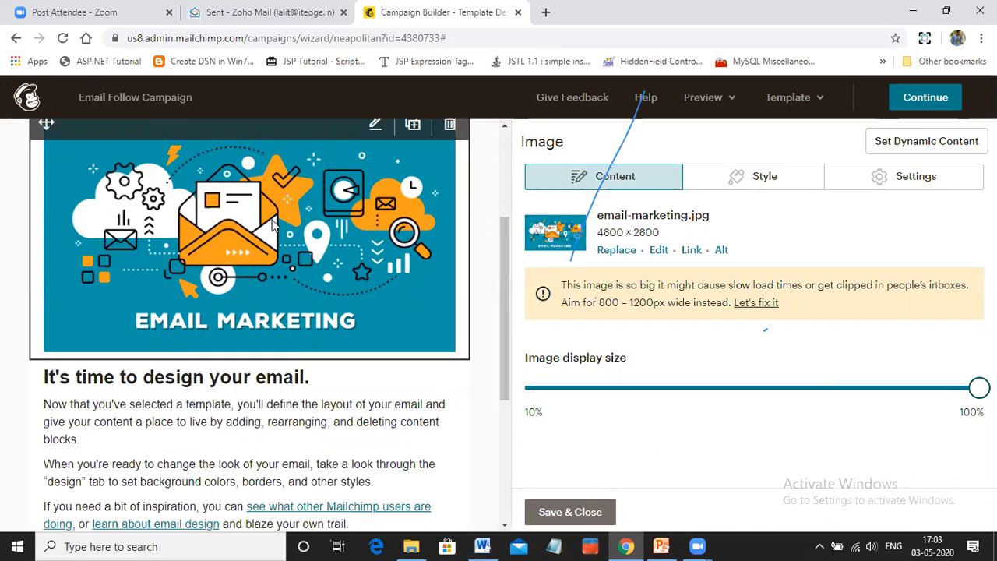
scroll(308, 260, "up", 2)
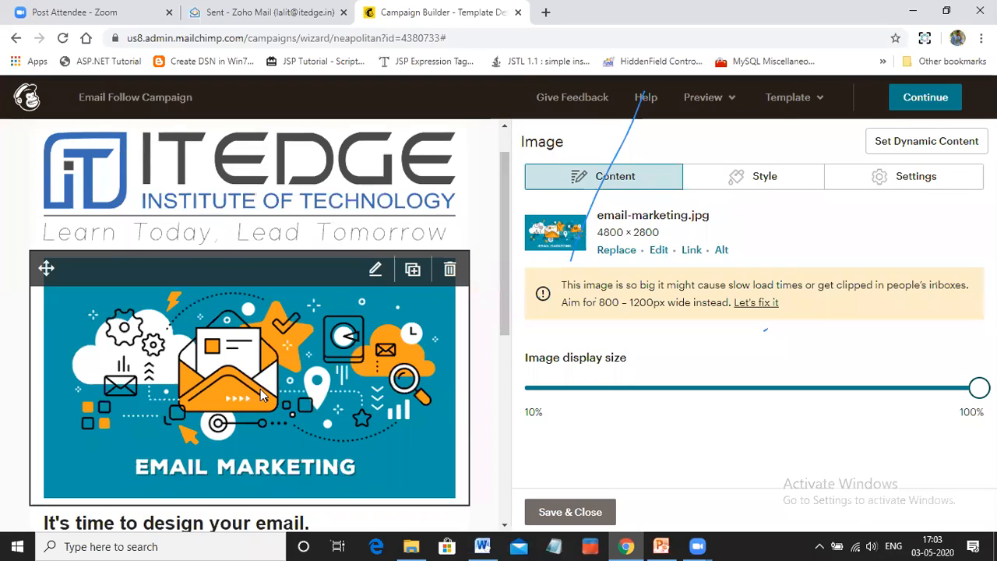
scroll(261, 395, "down", 3)
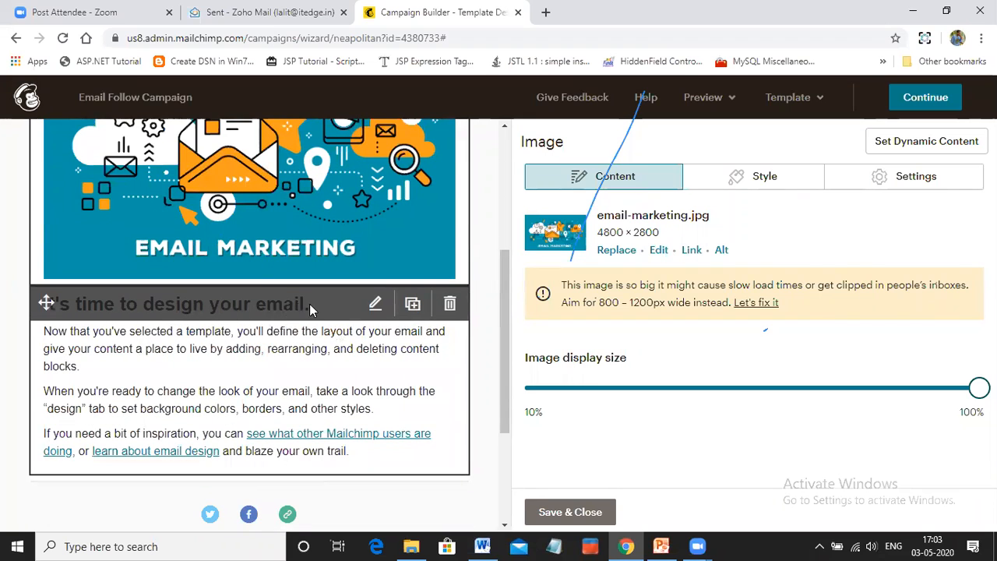
left_click(376, 306)
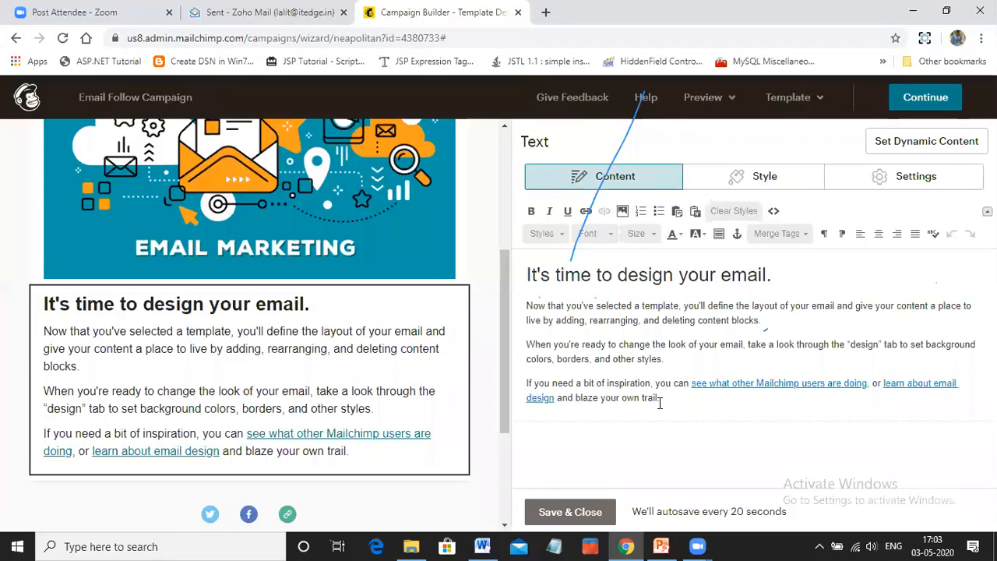
Switch to the Word document and copy the text from "Hi Attendee," through "Please feel free to contact us."
left_click(490, 545)
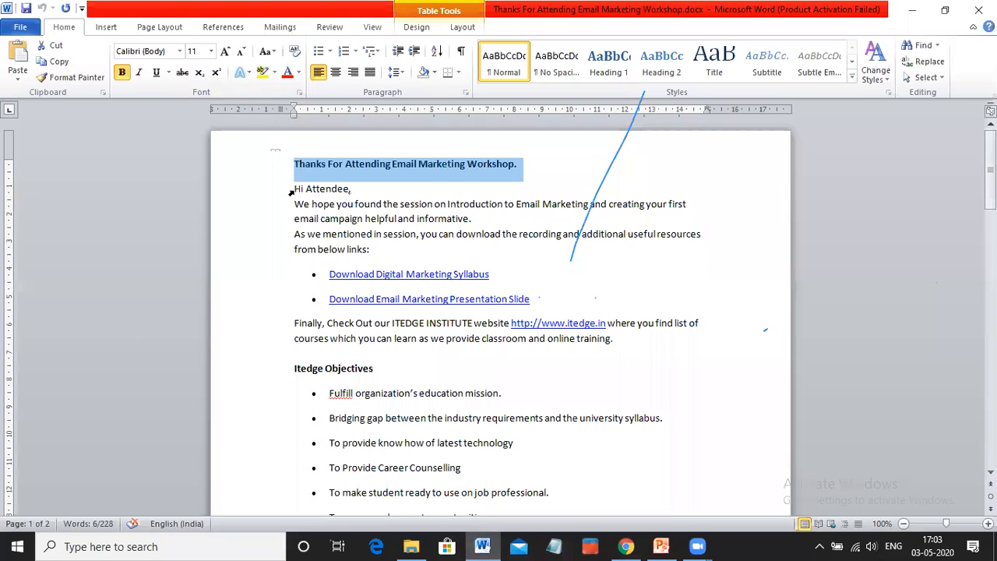
left_click_drag(296, 188, 469, 171)
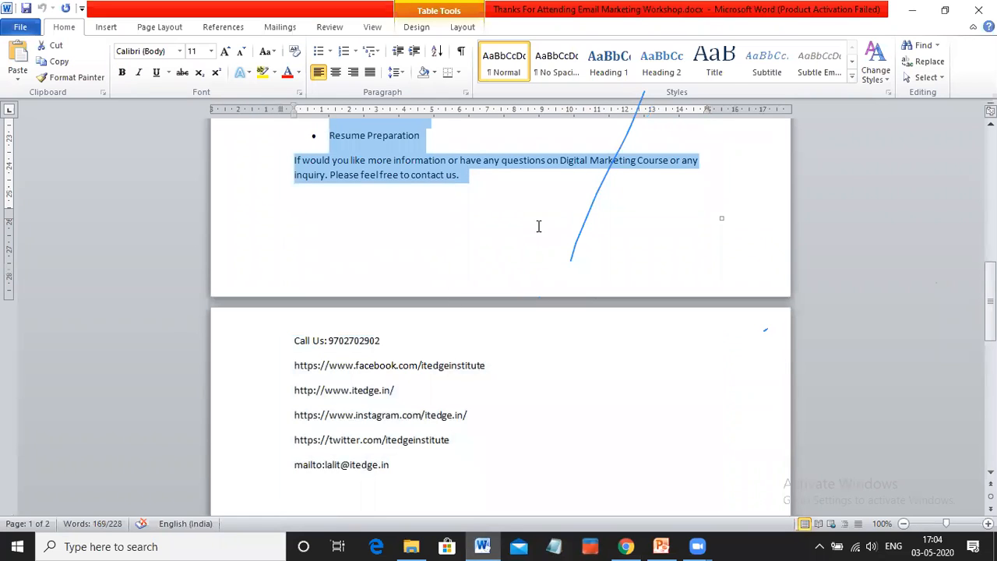
left_click(537, 226)
Return to Mailchimp in the browser and replace all the placeholder text in the text block with the copied workshop content
key("alt+Tab")
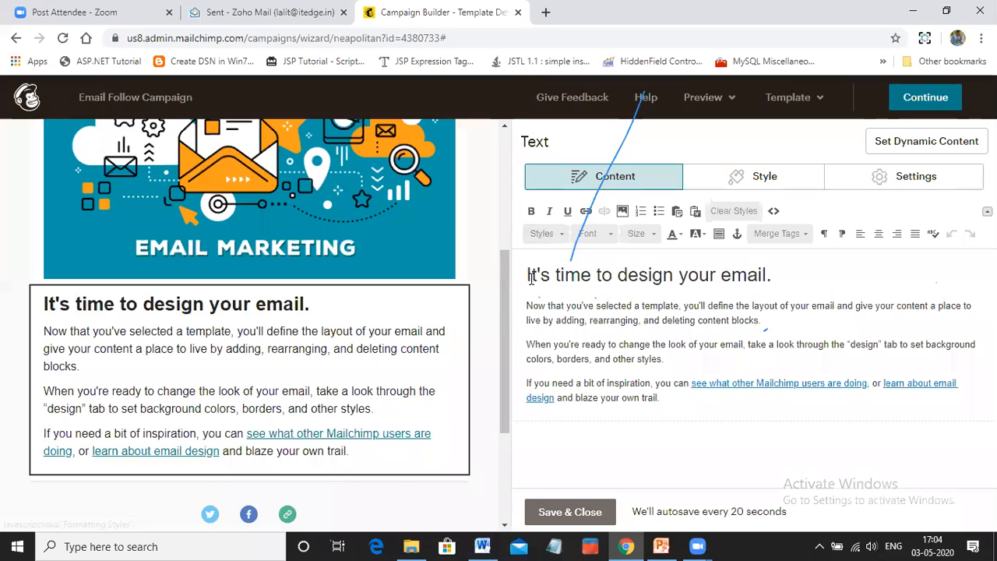
left_click_drag(529, 276, 688, 411)
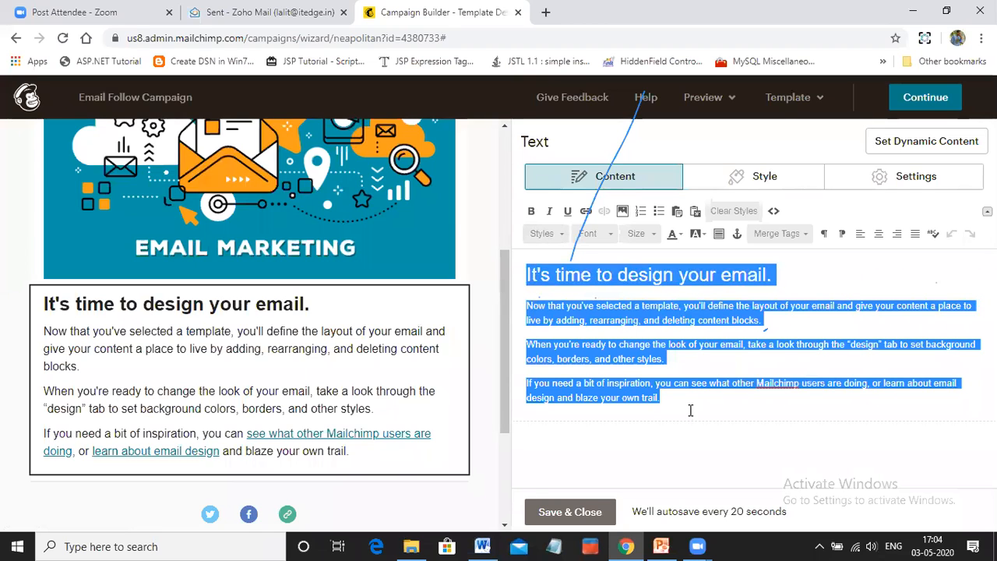
key("ctrl+v")
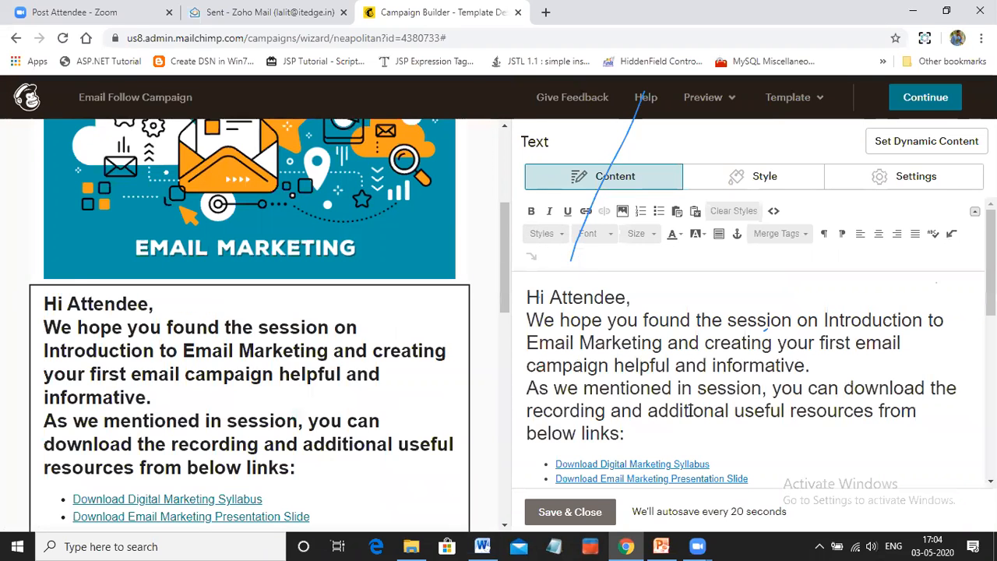
scroll(636, 279, "down", 2)
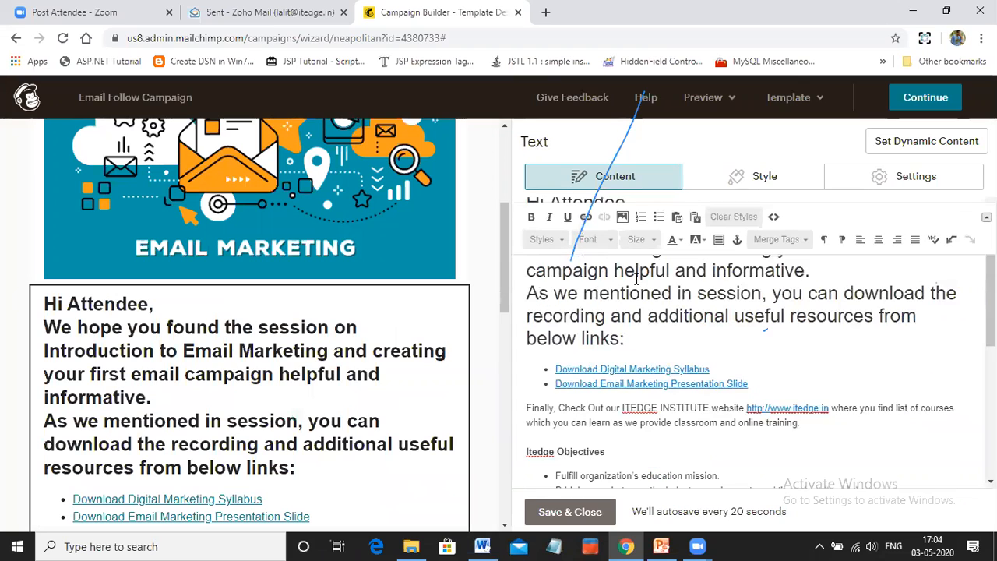
scroll(661, 380, "up", 2)
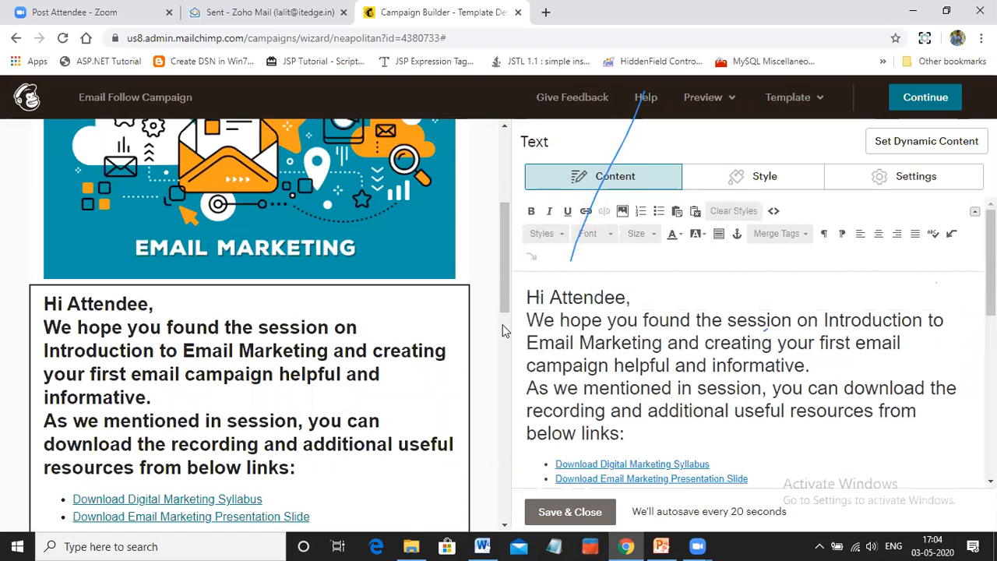
Set the font size of the greeting and introductory paragraphs above the download links to 23
left_click_drag(510, 321, 508, 320)
left_click(663, 365)
left_click_drag(568, 410, 621, 260)
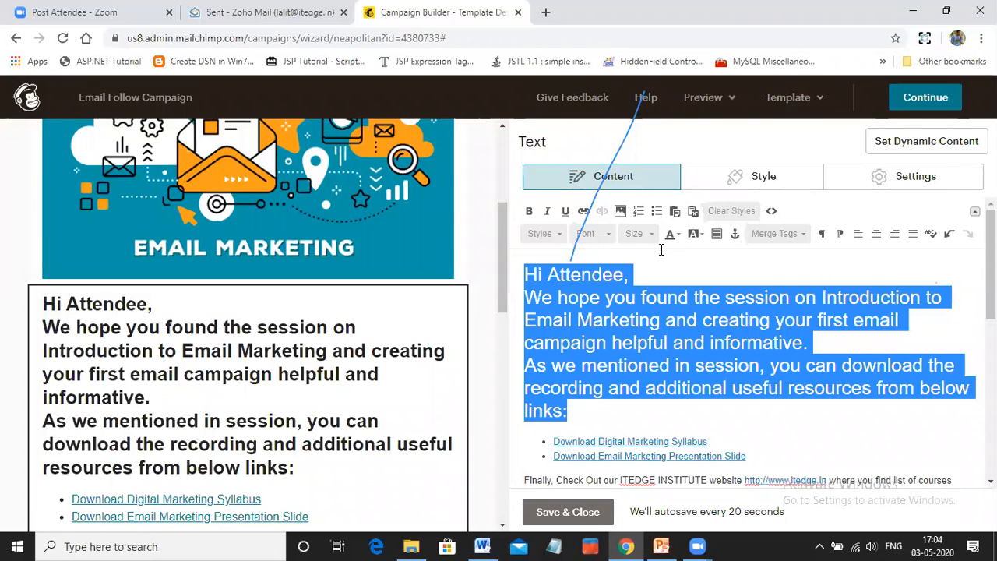
left_click(639, 234)
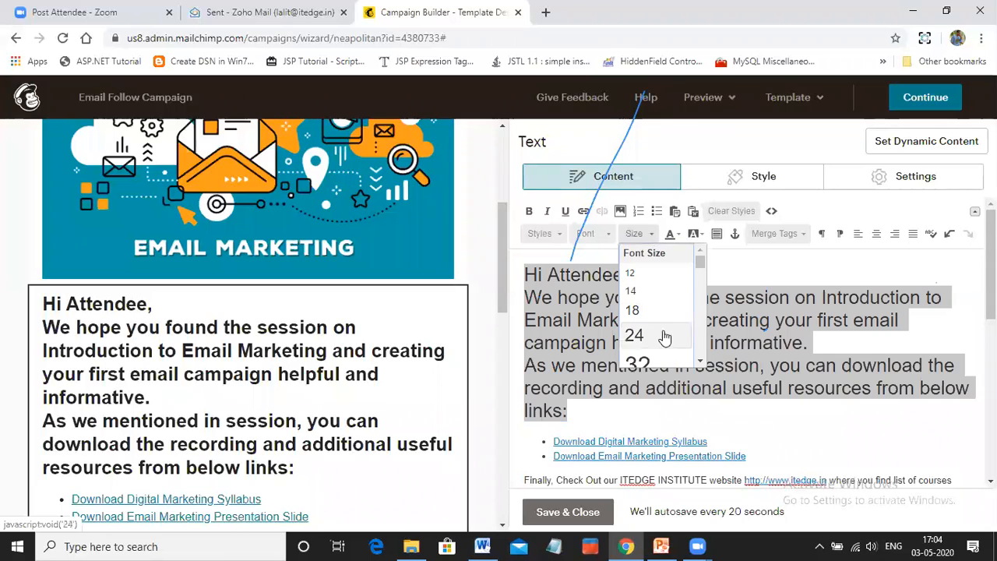
scroll(651, 331, "down", 3)
scroll(646, 304, "up", 2)
left_click(645, 295)
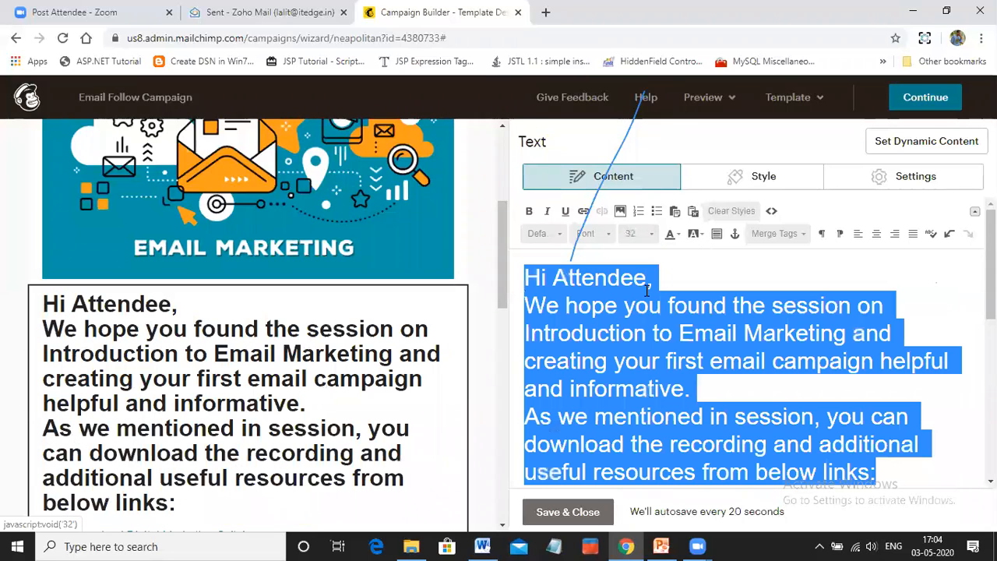
left_click(646, 238)
scroll(645, 249, "up", 3)
left_click(643, 255)
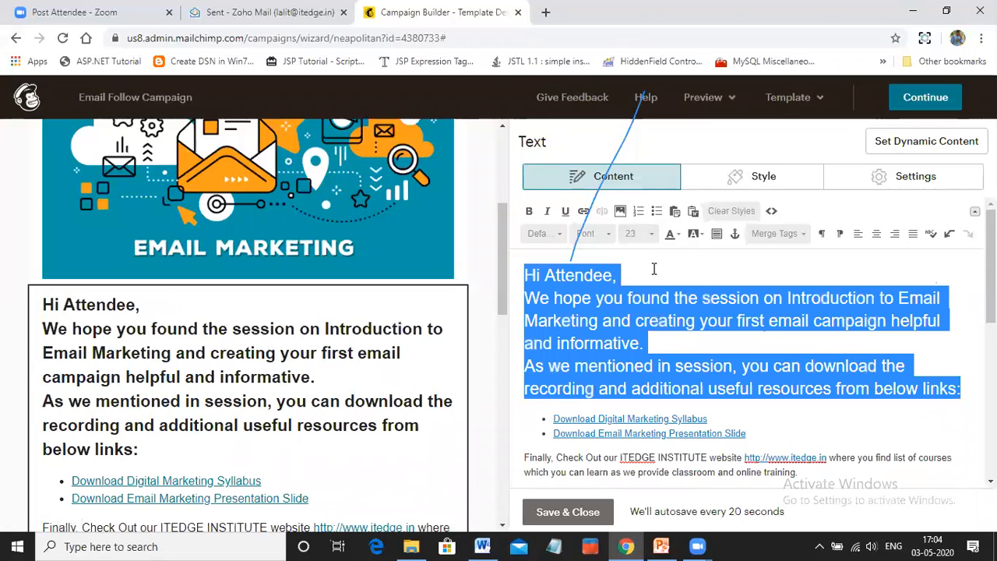
left_click(651, 273)
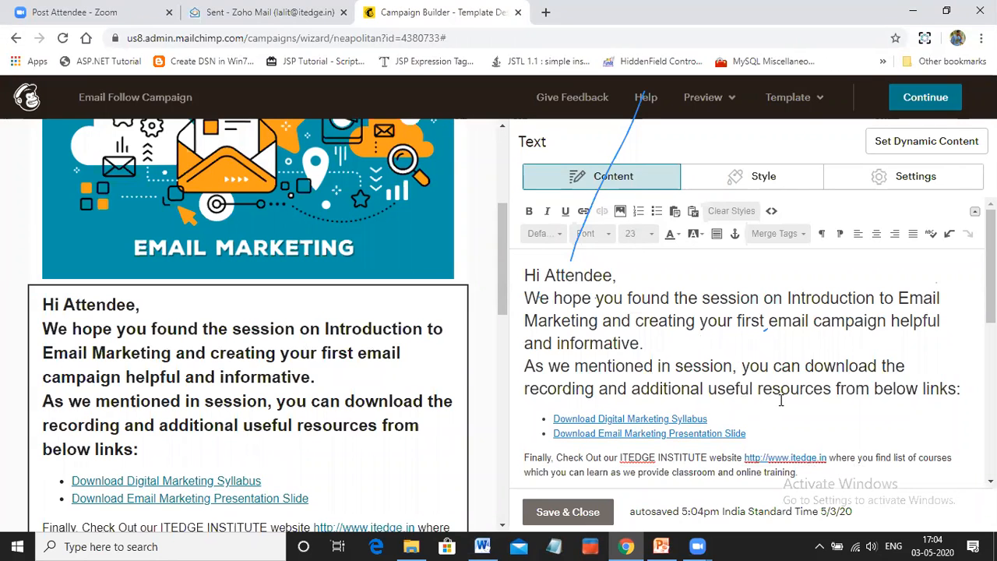
Format the text from "Finally, Check Out our ITEDGE INSTITUTE website" to the end in Arial at size 24
scroll(732, 390, "down", 1)
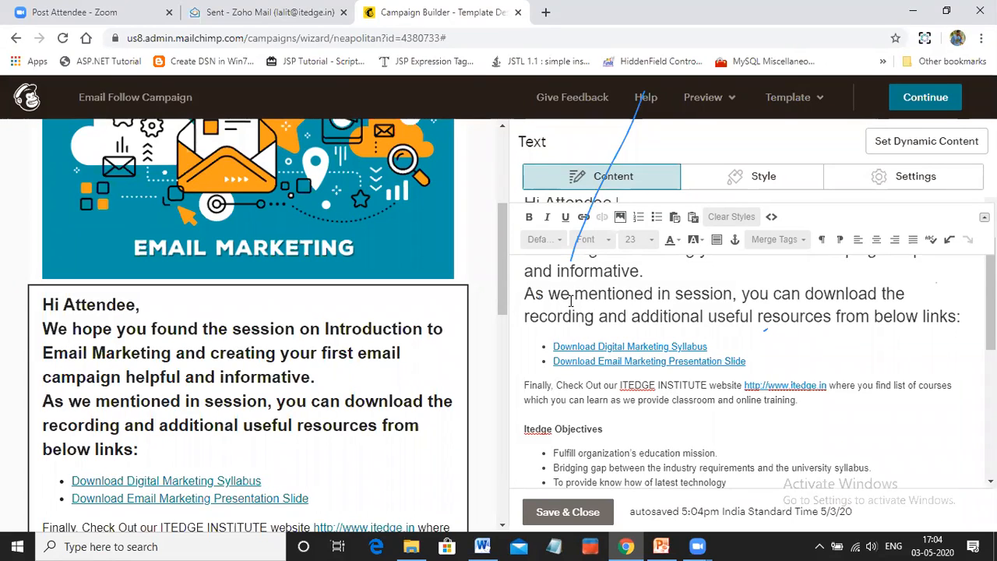
left_click_drag(526, 385, 663, 426)
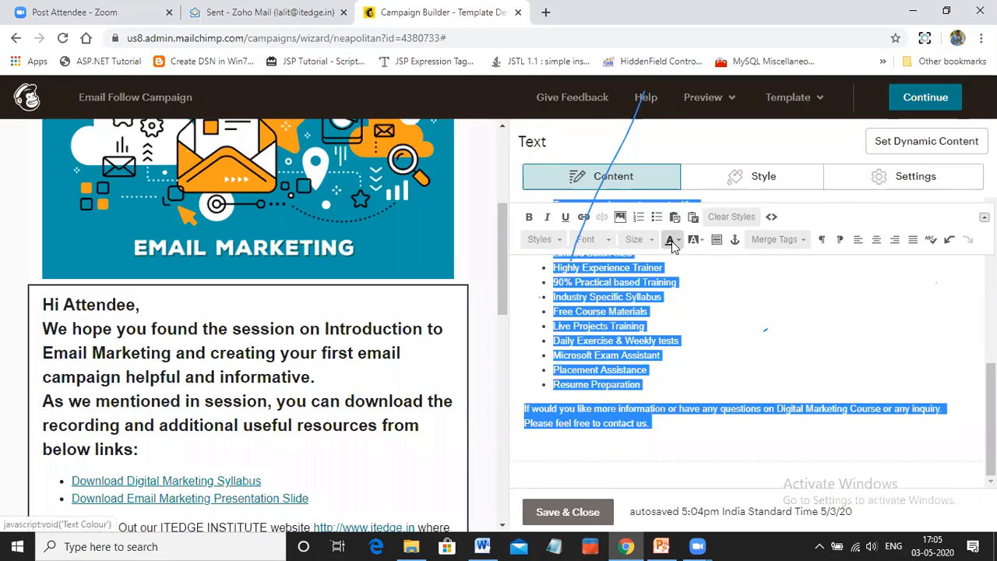
left_click(612, 243)
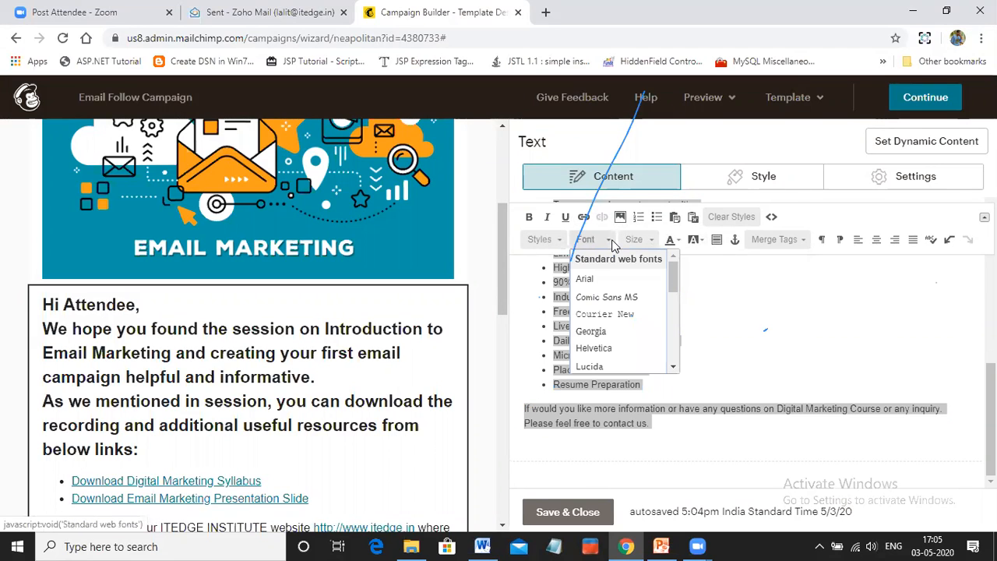
left_click(592, 280)
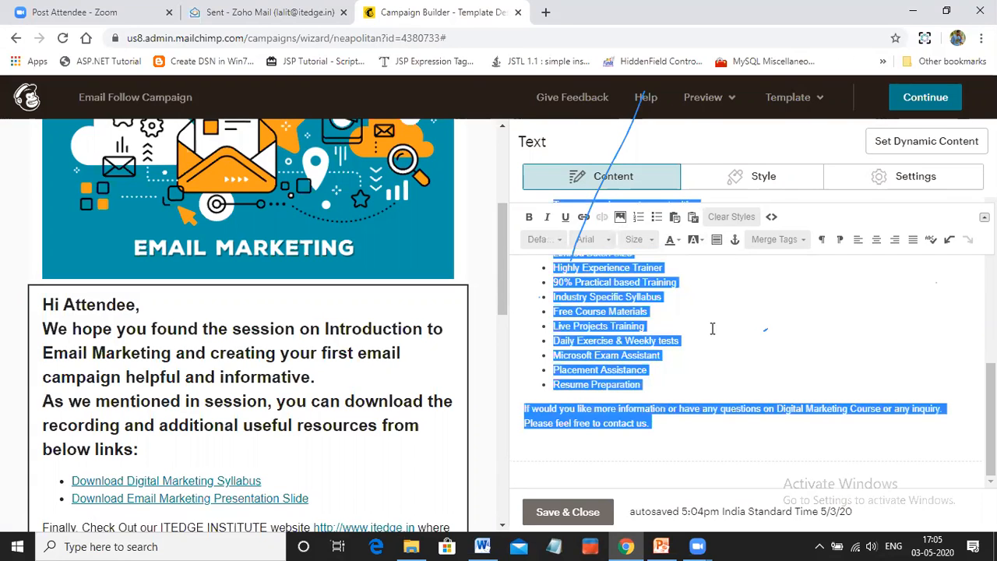
left_click(636, 240)
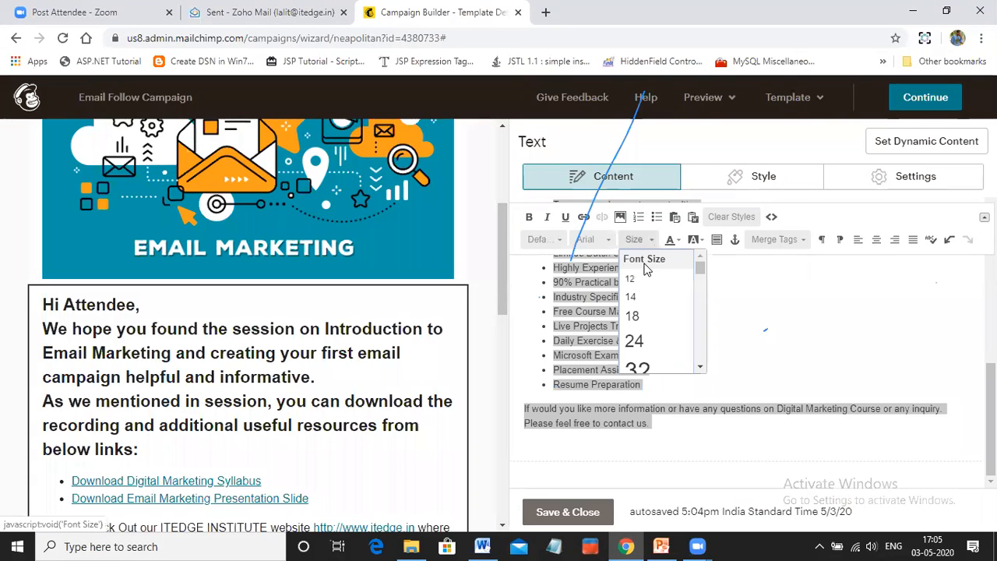
left_click(637, 341)
left_click(779, 446)
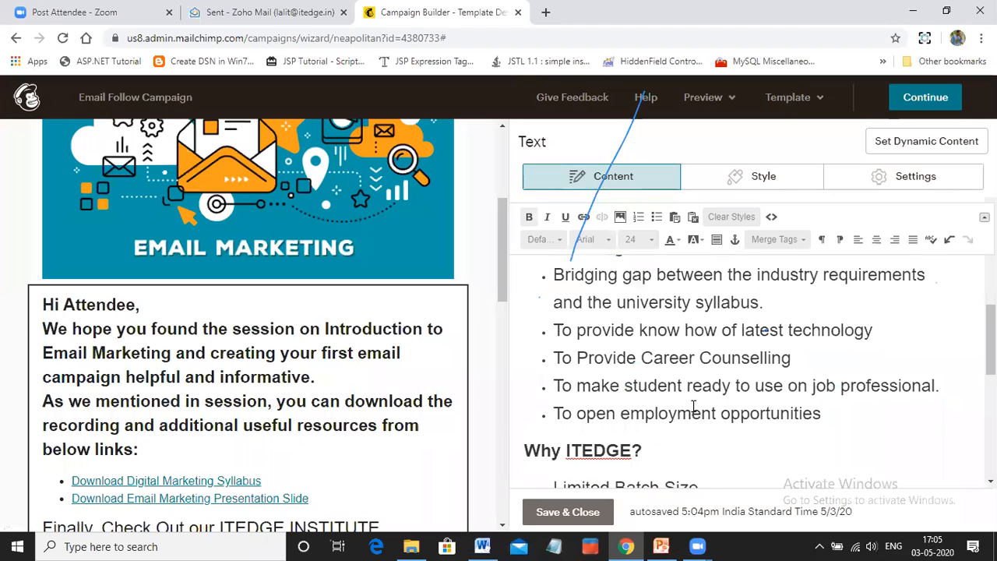
Check the formatted content in the email preview down to the footer, and save and close the text block
scroll(155, 423, "down", 1)
scroll(154, 423, "down", 2)
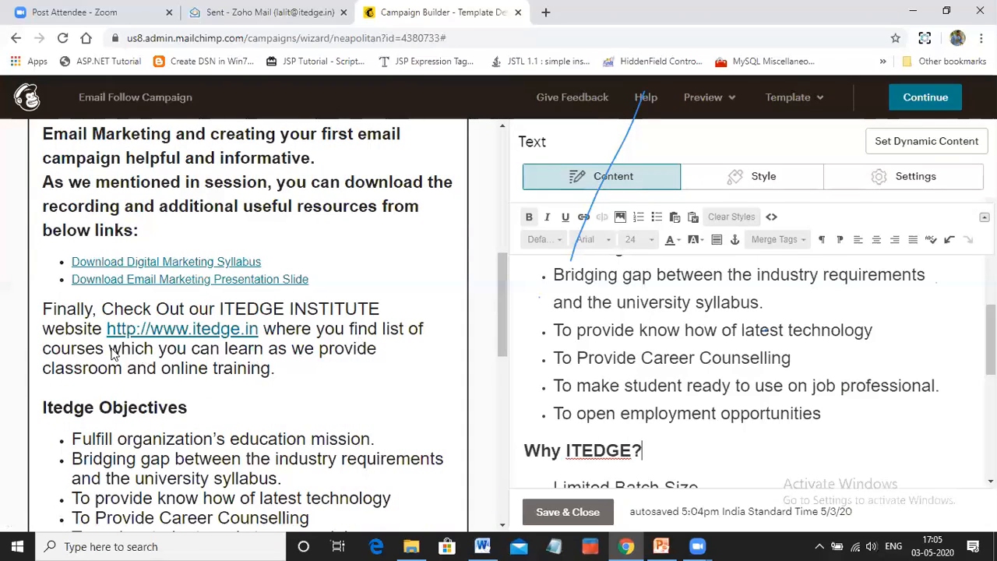
scroll(141, 396, "down", 3)
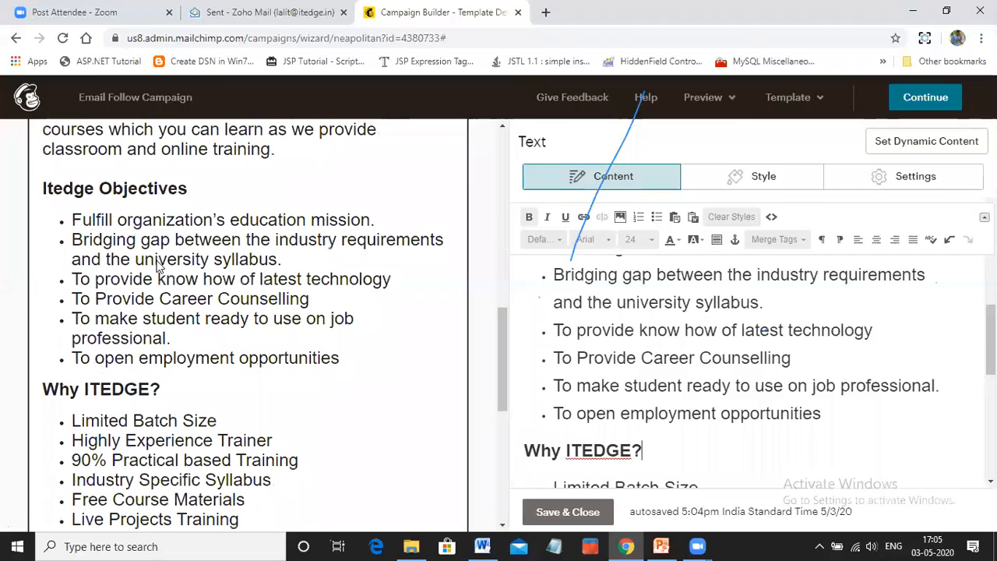
scroll(167, 351, "down", 2)
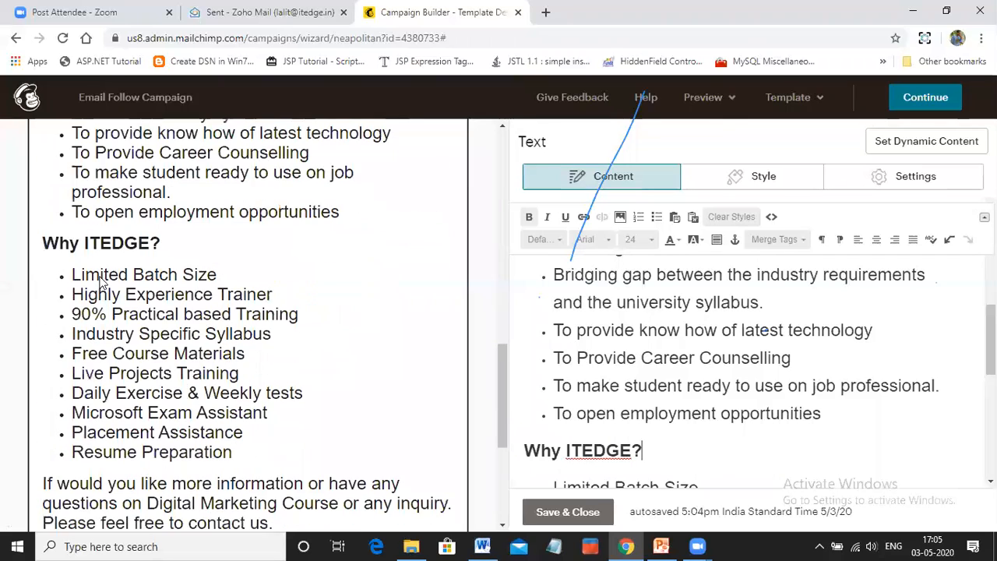
scroll(100, 278, "up", 2)
scroll(88, 314, "down", 4)
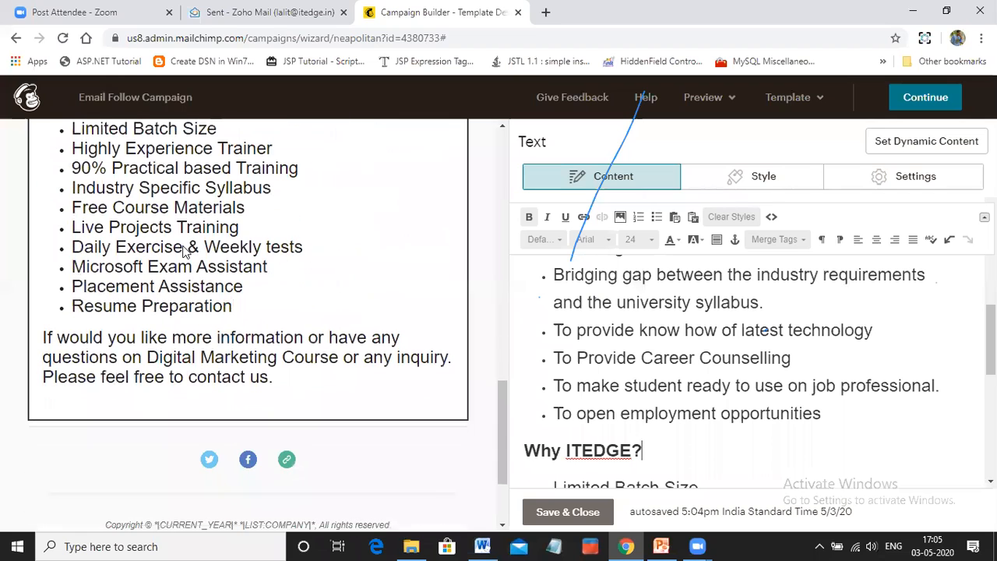
scroll(289, 327, "down", 2)
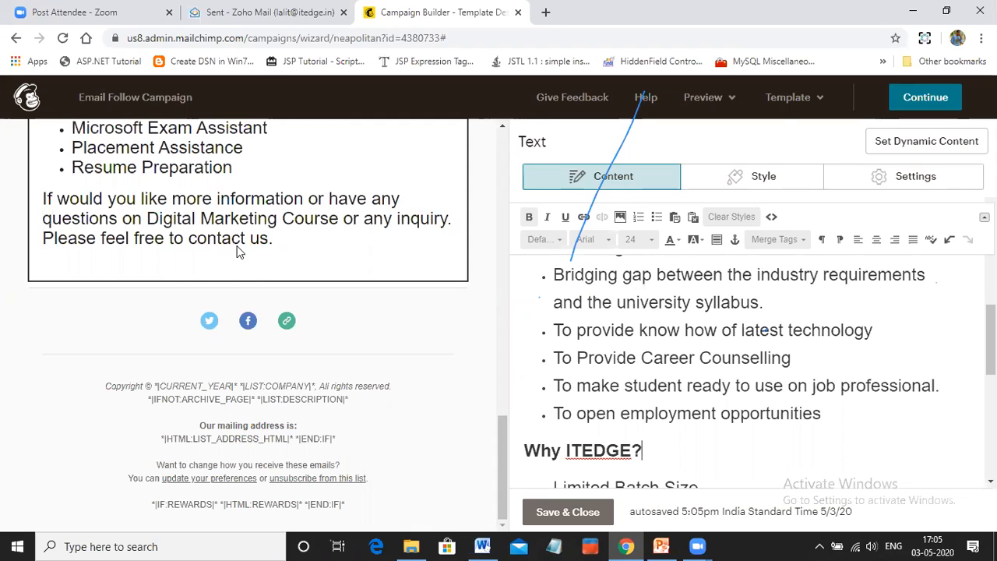
left_click(568, 513)
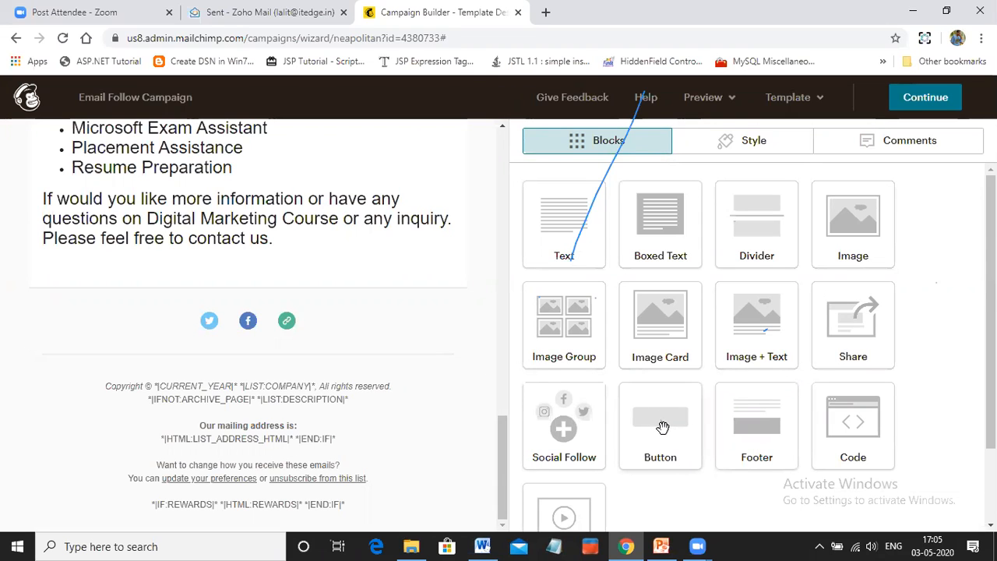
Add a Button block below the closing contact paragraph and clear its default button text
left_click_drag(662, 427, 323, 270)
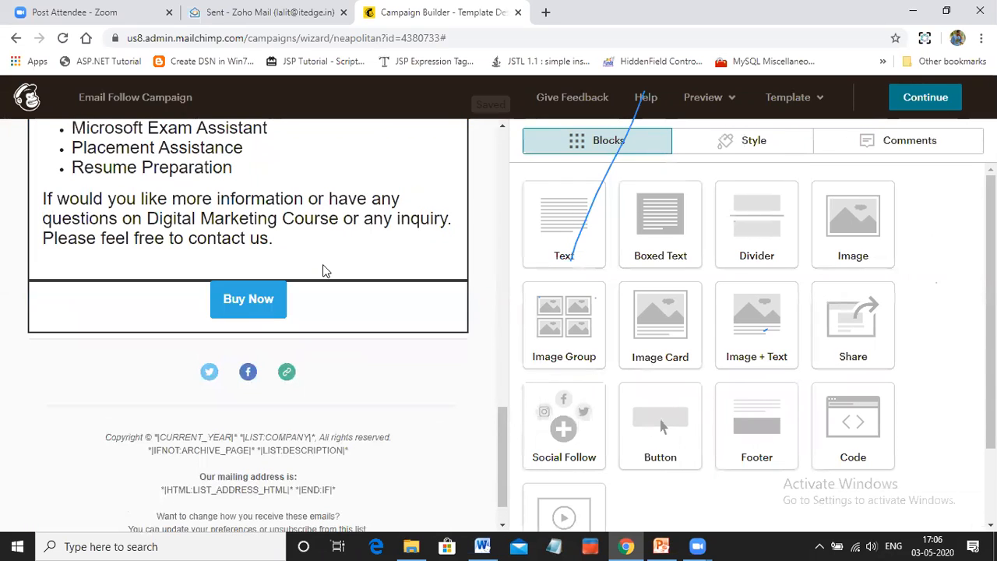
left_click(592, 237)
left_click_drag(597, 236, 503, 235)
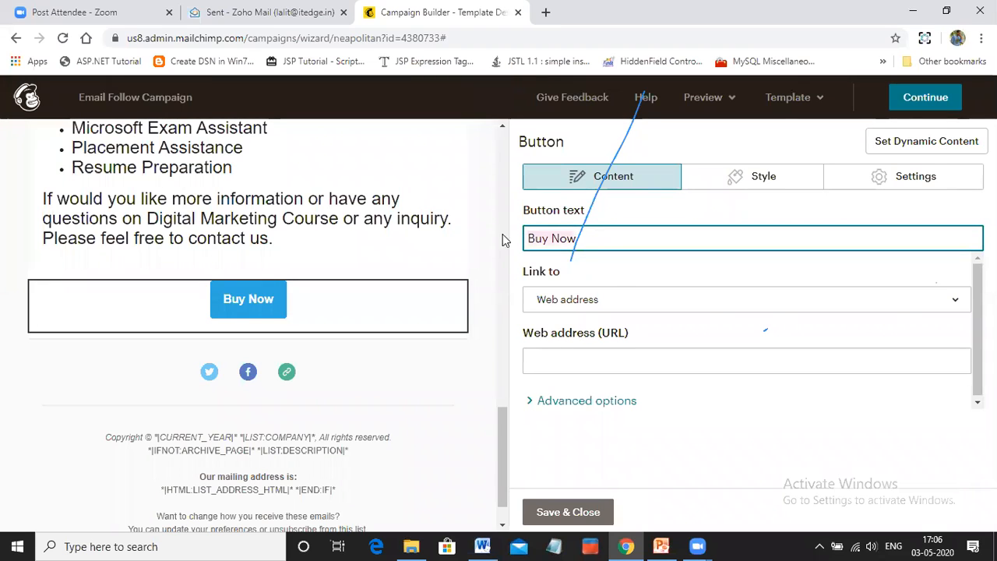
left_click(605, 238)
left_click_drag(577, 239, 522, 240)
left_click(585, 239)
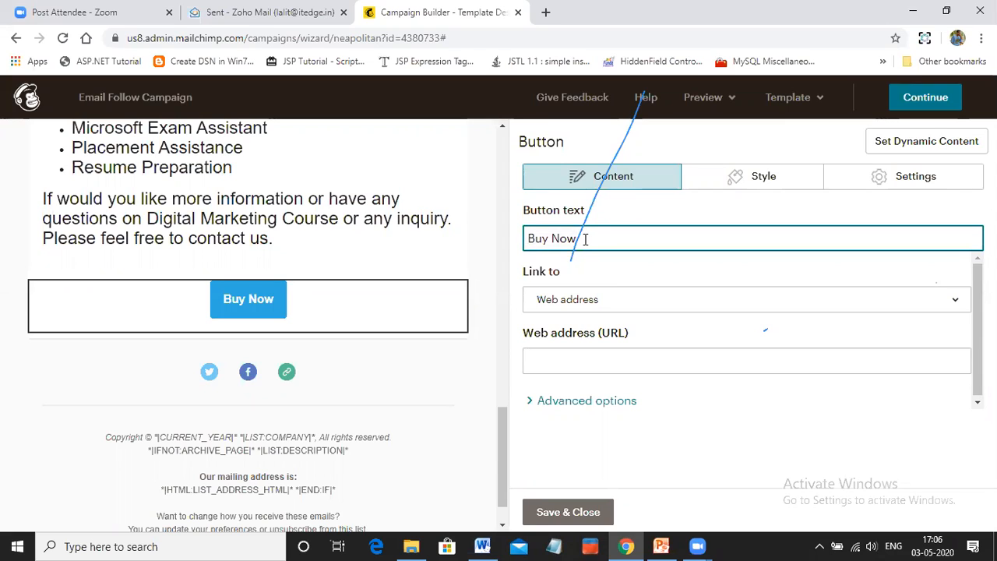
key("BackSpace")
key("BackSpace")
key("BackSpace")
key("BackSpace")
key("BackSpace")
key("BackSpace")
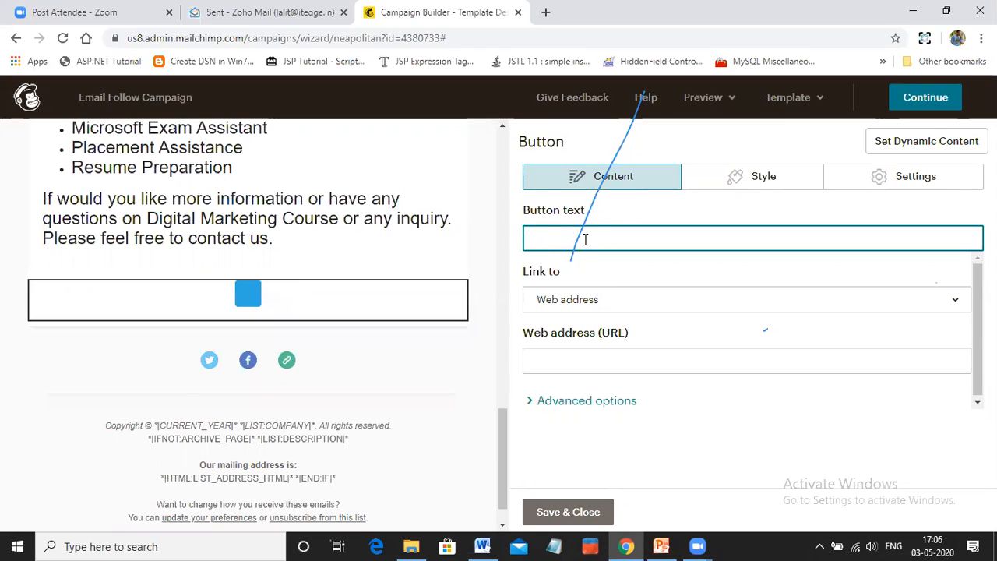
type("Learn More")
key("BackSpace")
key("BackSpace")
key("BackSpace")
key("BackSpace")
key("BackSpace")
key("BackSpace")
key("BackSpace")
key("BackSpace")
key("BackSpace")
key("BackSpace")
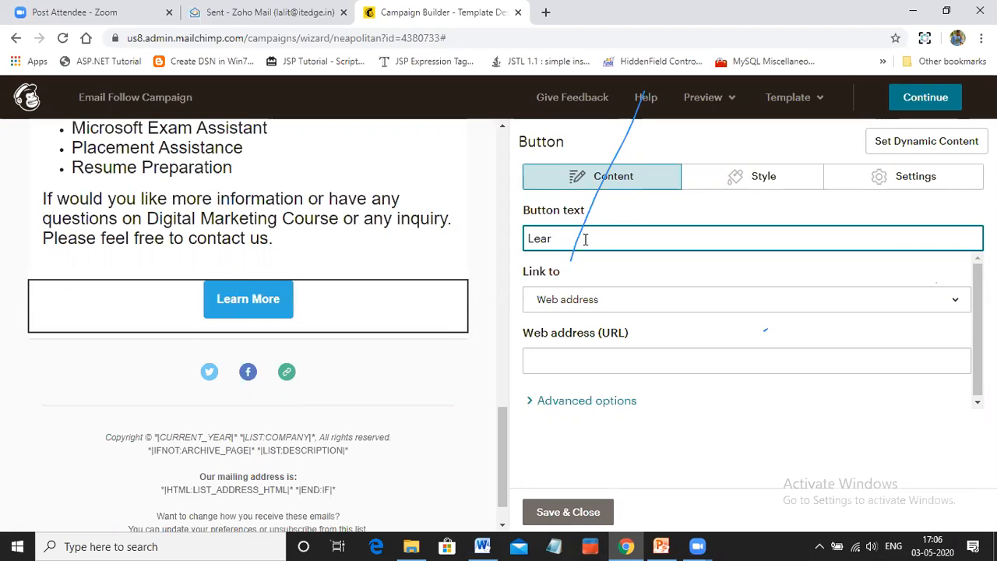
type("Explore Website")
key("BackSpace")
key("BackSpace")
key("BackSpace")
key("BackSpace")
key("BackSpace")
key("BackSpace")
key("BackSpace")
key("BackSpace")
key("BackSpace")
key("BackSpace")
key("BackSpace")
key("BackSpace")
key("BackSpace")
key("BackSpace")
key("BackSpace")
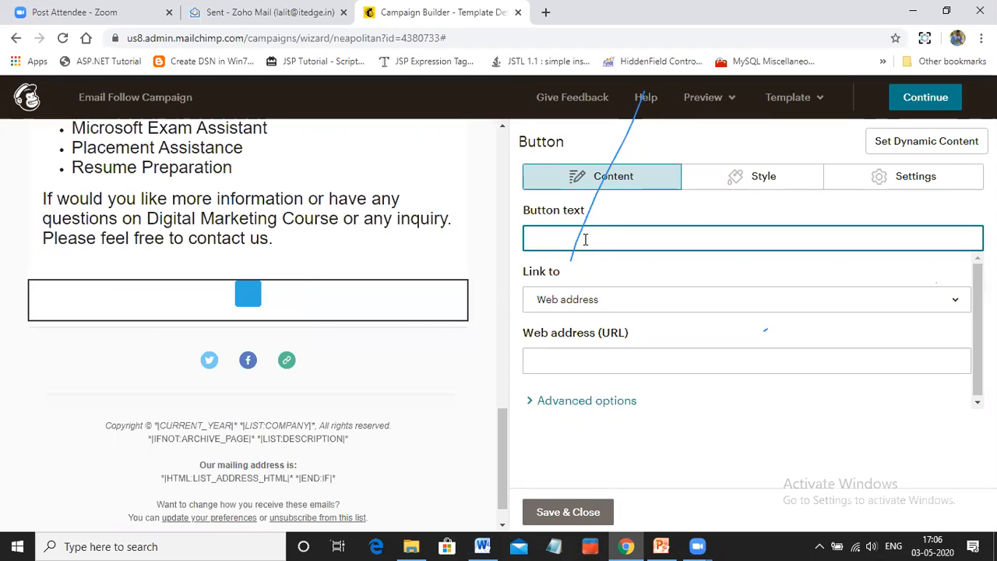
Set the button text to "Learn More" and review the button's border, corner, alignment and width options
type("Le")
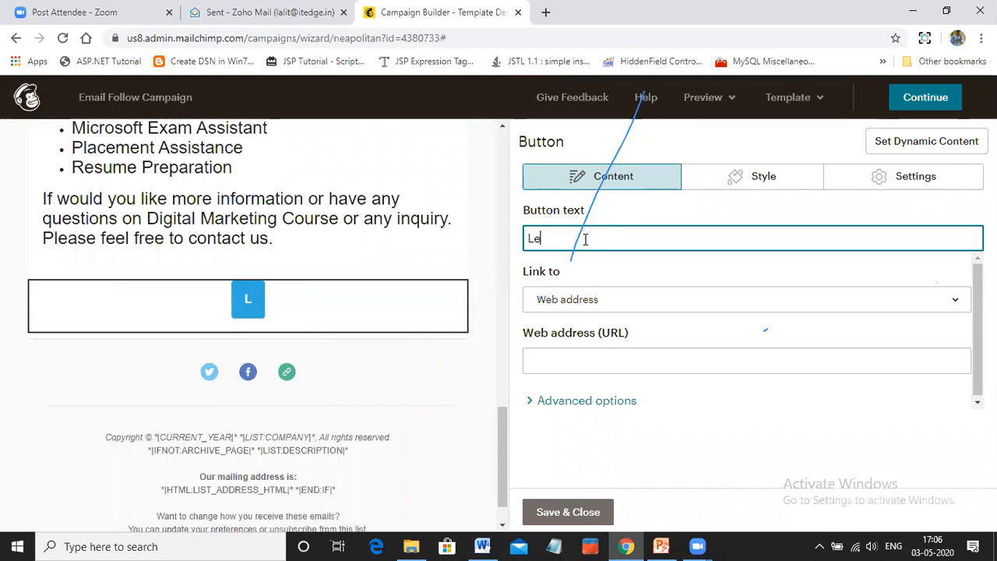
type("arn More")
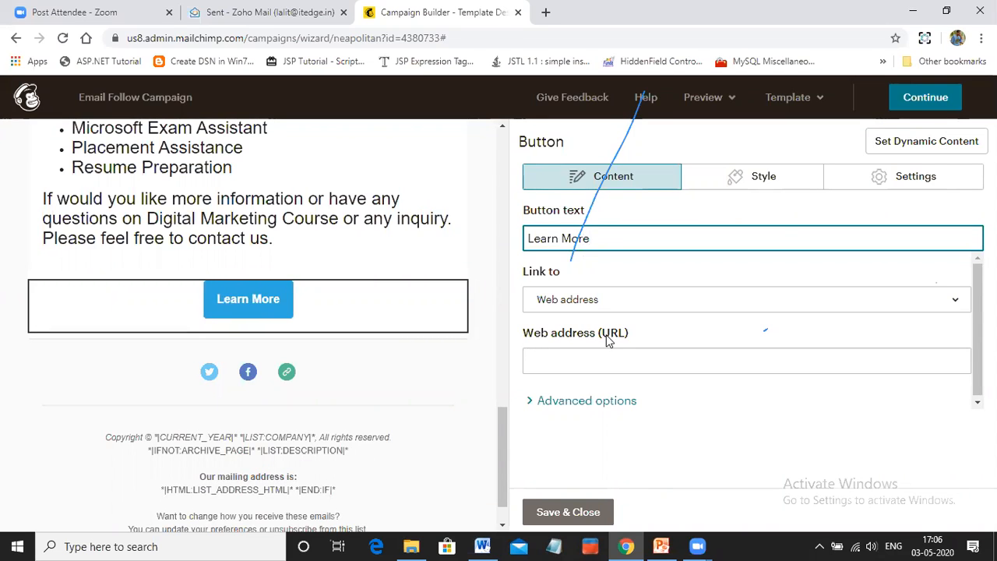
left_click(763, 177)
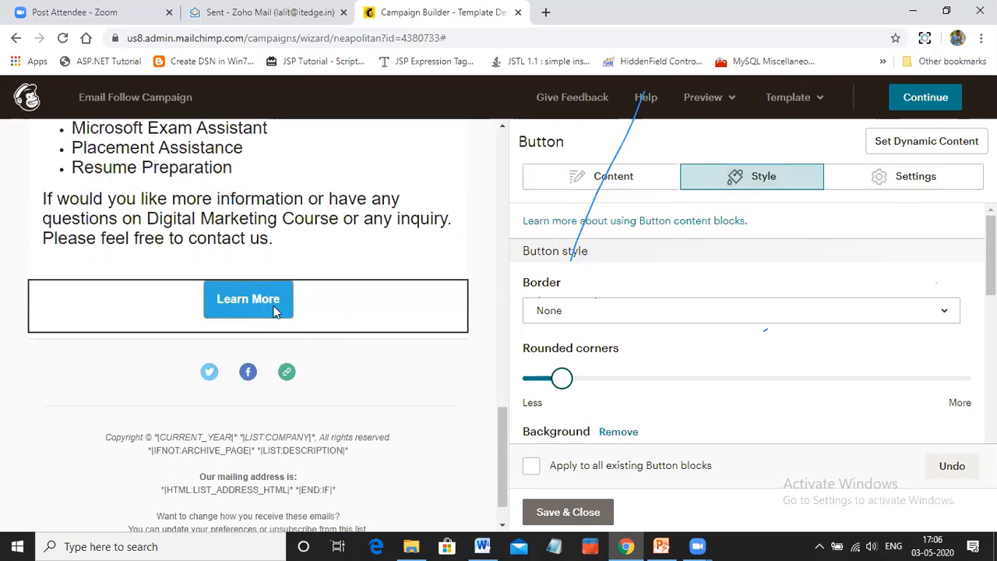
left_click(543, 311)
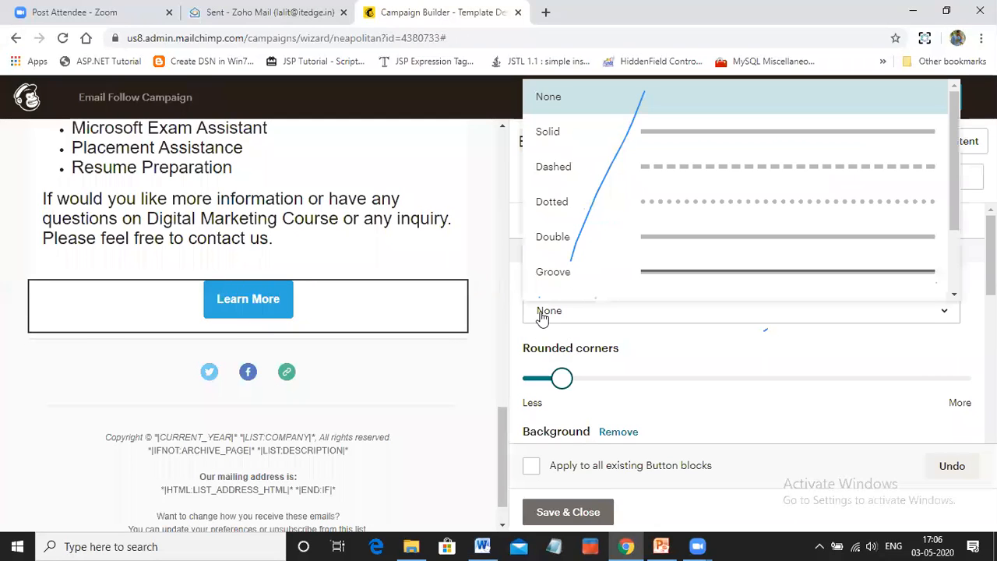
left_click(542, 318)
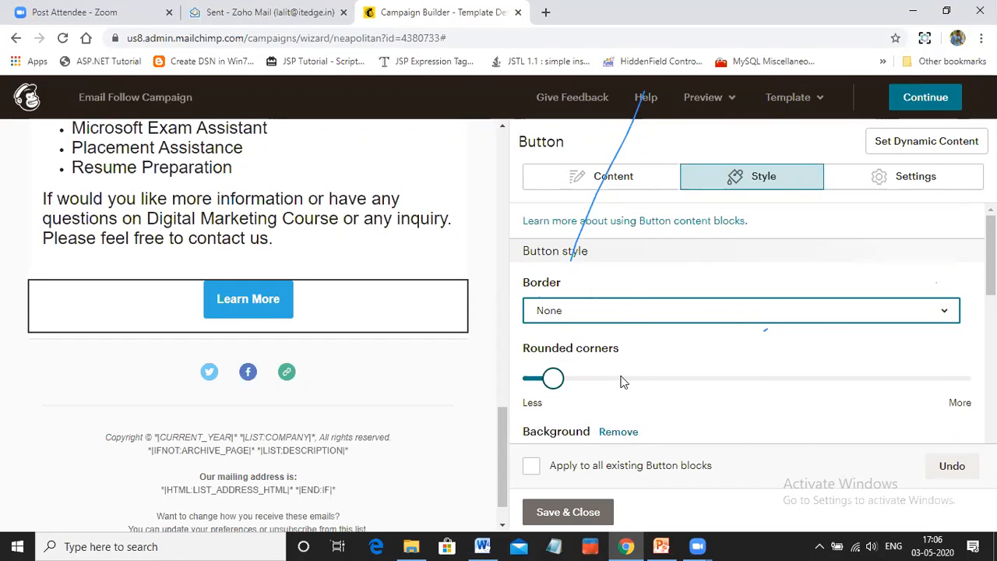
left_click(909, 182)
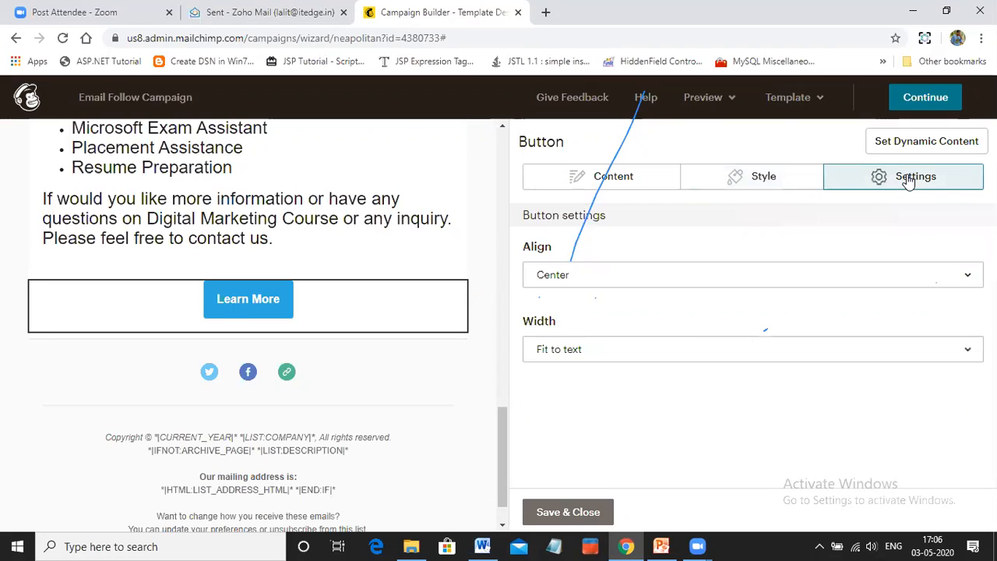
left_click(609, 190)
left_click(567, 305)
left_click(566, 323)
left_click(566, 362)
type("www.itedge.in")
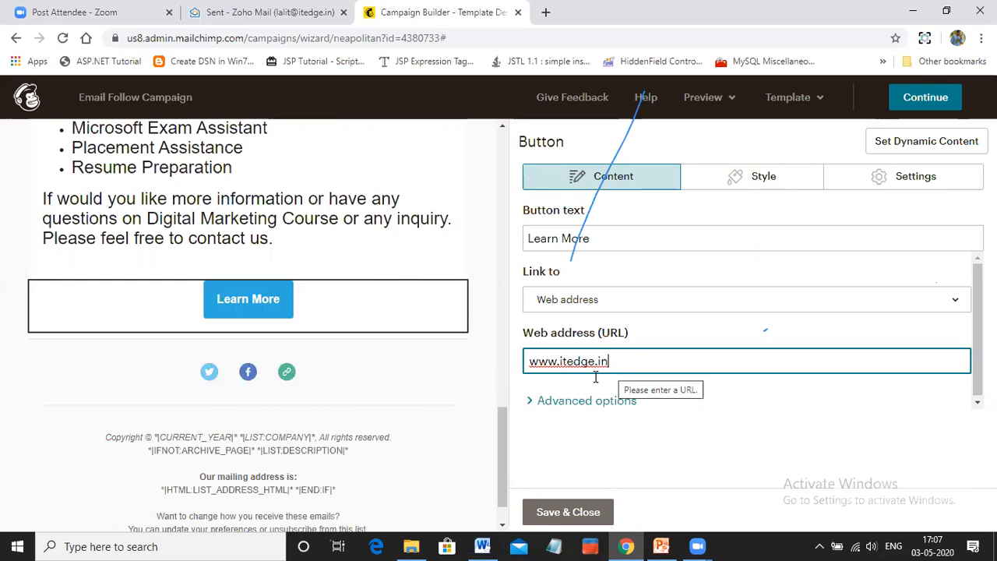
left_click(551, 515)
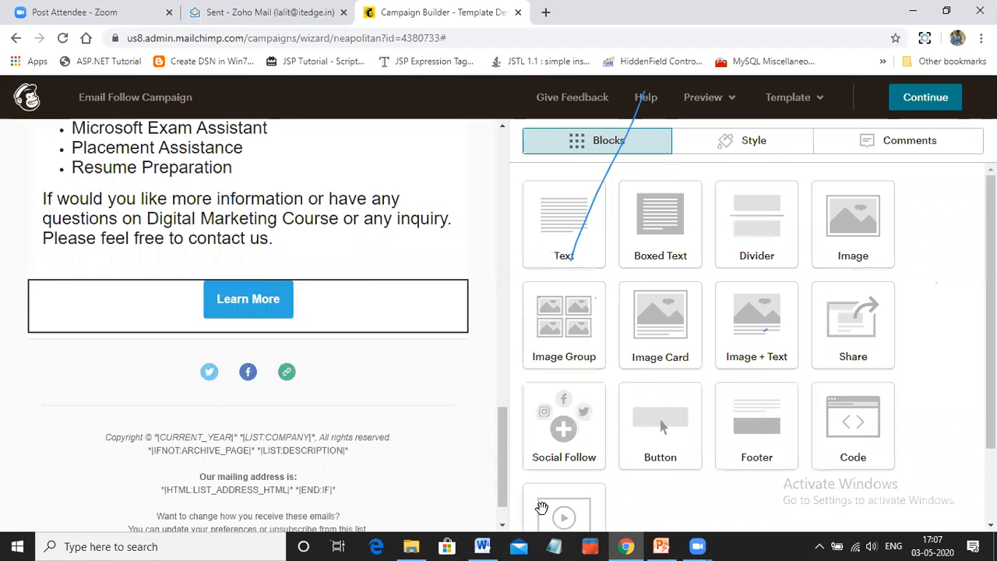
Look over the email content and open the social follow block above the footer for editing
scroll(374, 319, "up", 4)
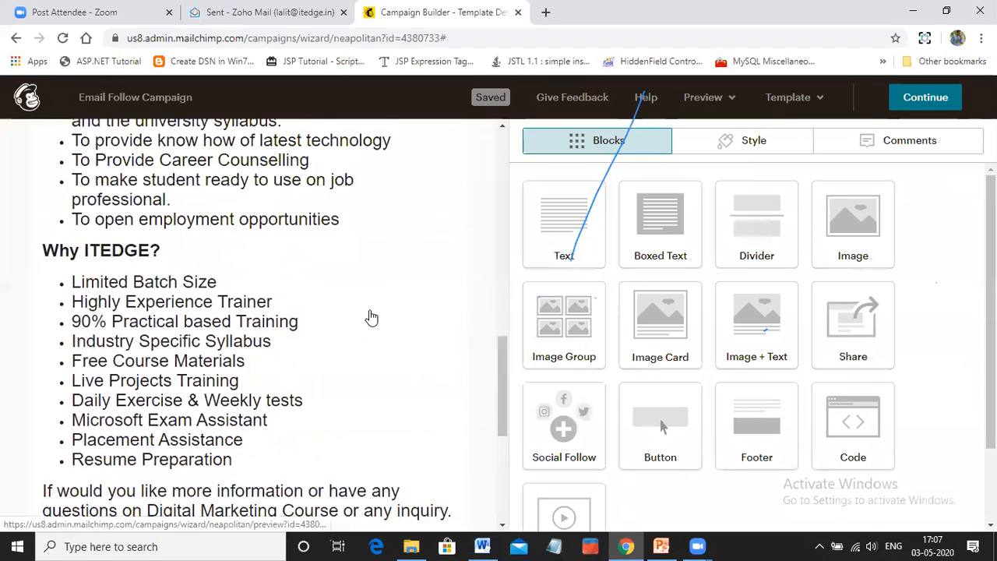
scroll(372, 317, "up", 6)
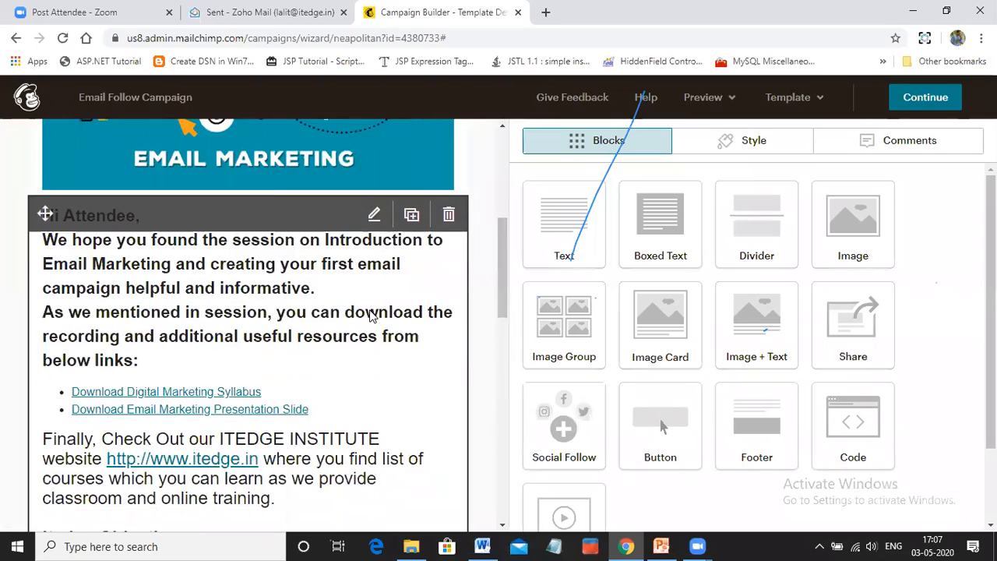
scroll(371, 315, "down", 13)
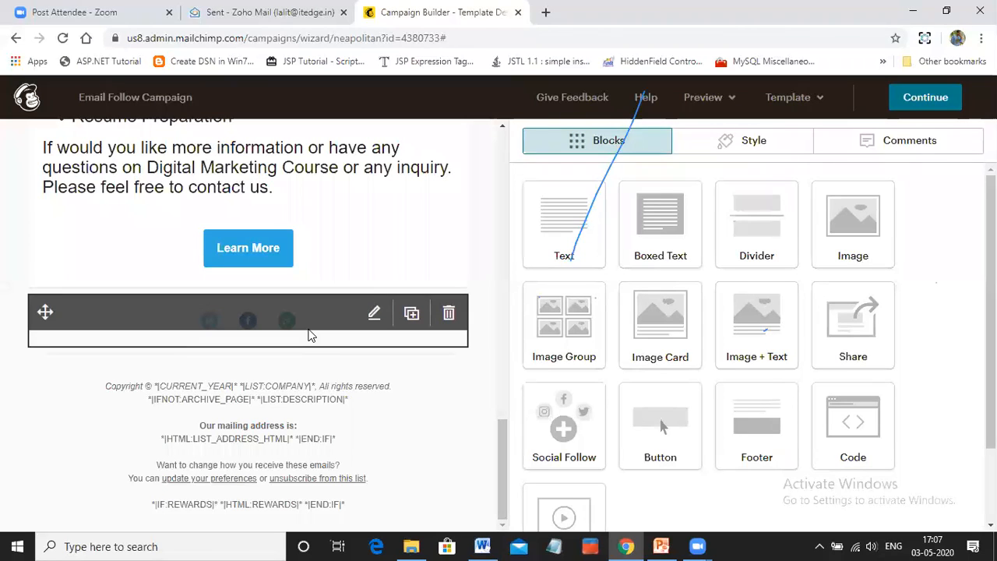
left_click(374, 315)
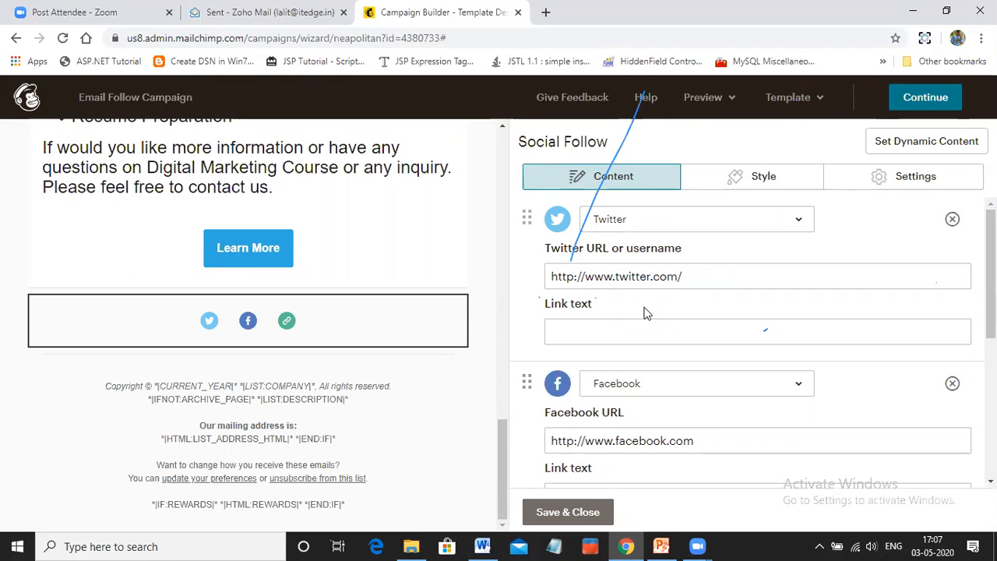
left_click(482, 546)
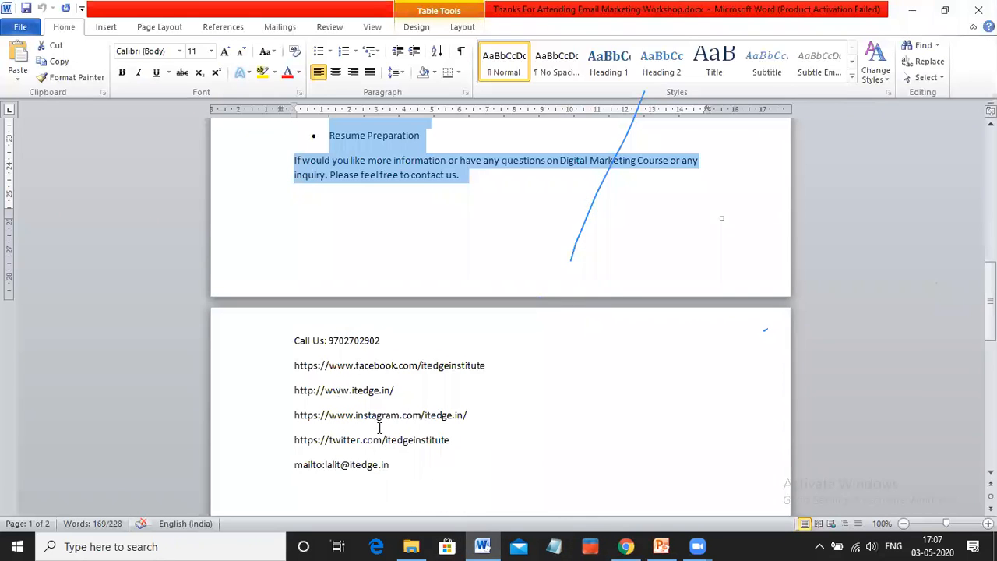
left_click_drag(458, 439, 295, 439)
key("ctrl+c")
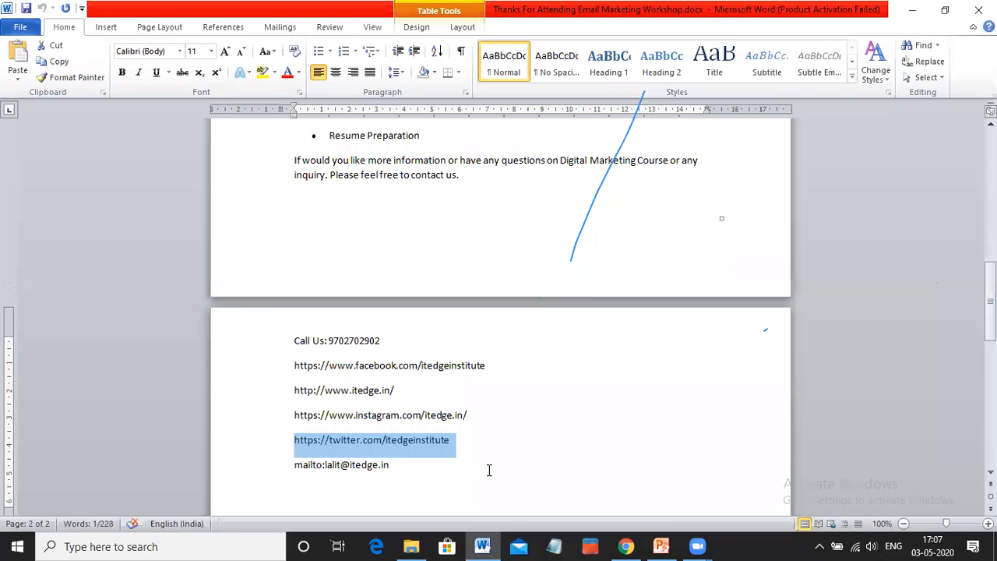
key("alt+Tab")
left_click(714, 274)
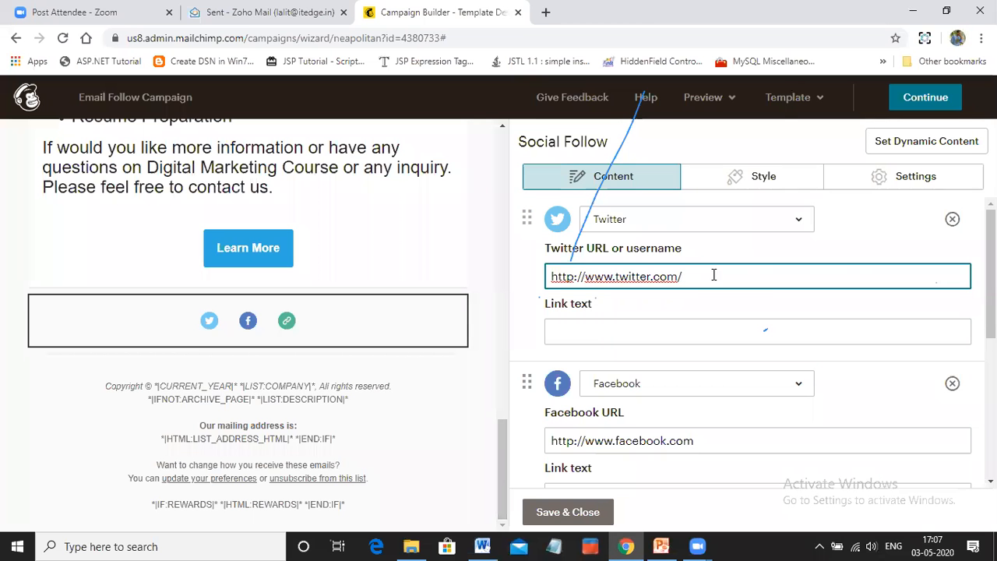
key("ctrl+v")
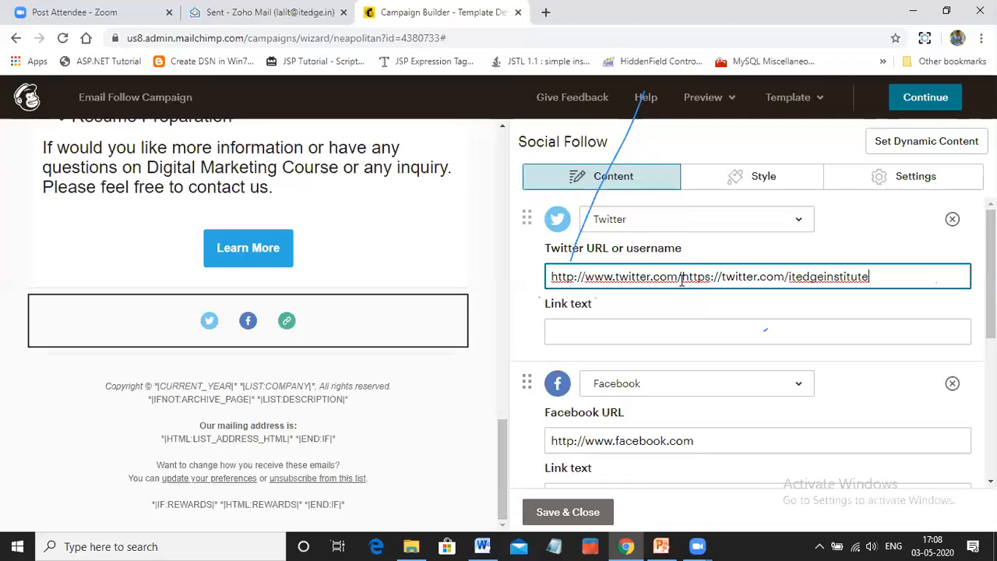
key("ctrl+z")
Copy "itedgeinstitute" from the Twitter address in the Word document and append it to the Twitter URL in Mailchimp
key("alt+Tab")
left_click(414, 487)
left_click_drag(385, 441, 470, 454)
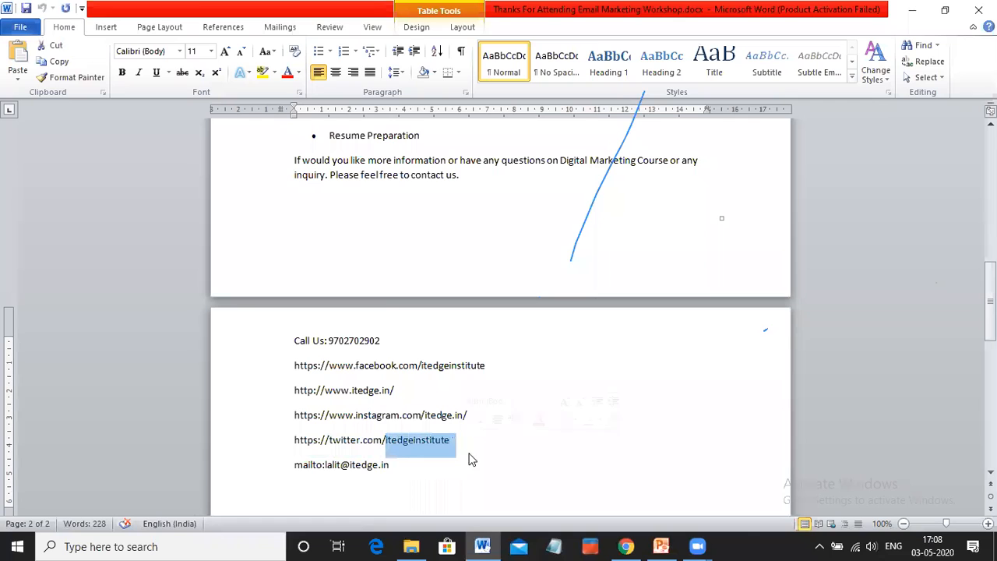
key("ctrl+c")
key("alt+Tab")
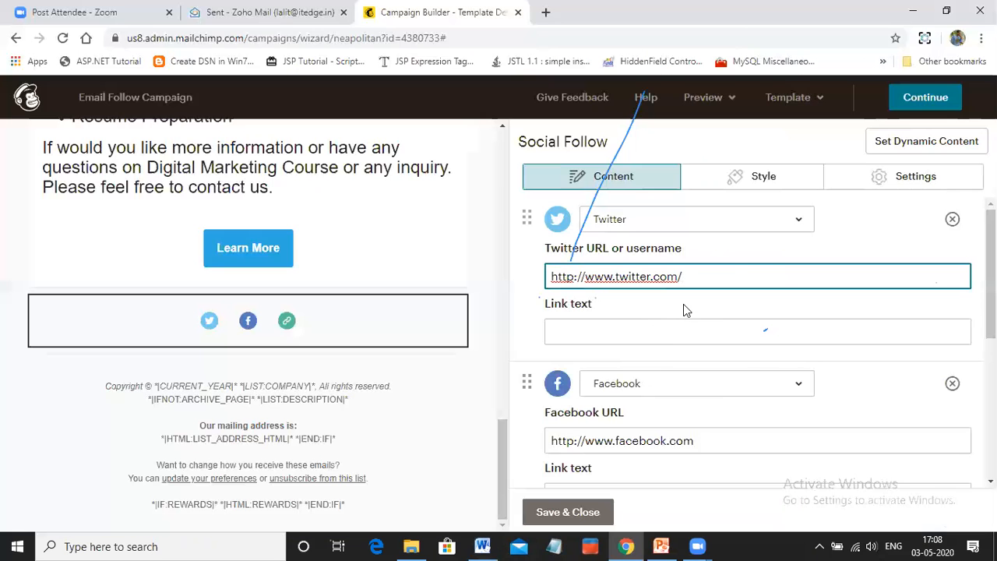
key("ctrl+v")
Set the Twitter link text to "Click To Visit Our Twitter Handle"
left_click(608, 335)
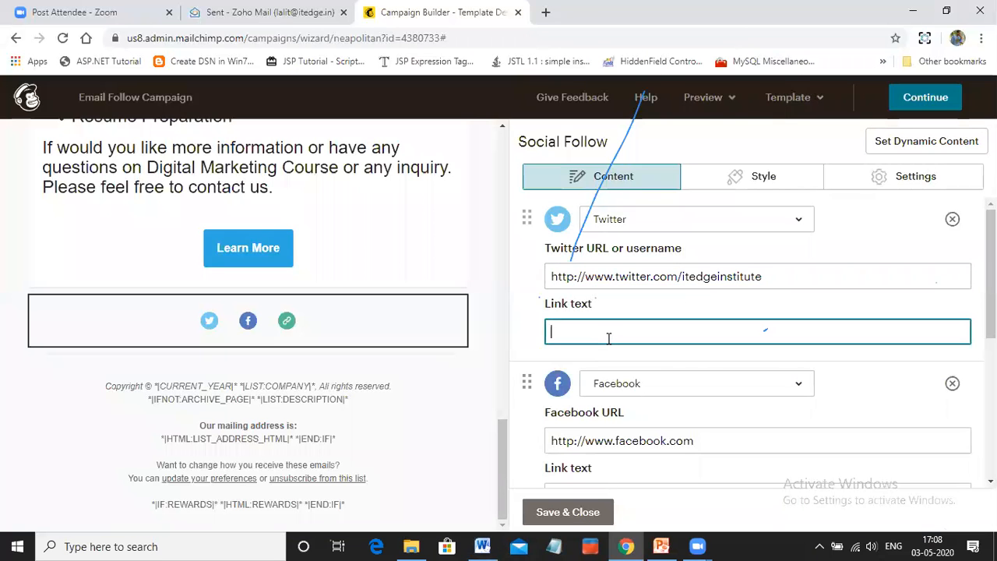
type("Tw")
key("BackSpace")
key("BackSpace")
type("Click To Visit ")
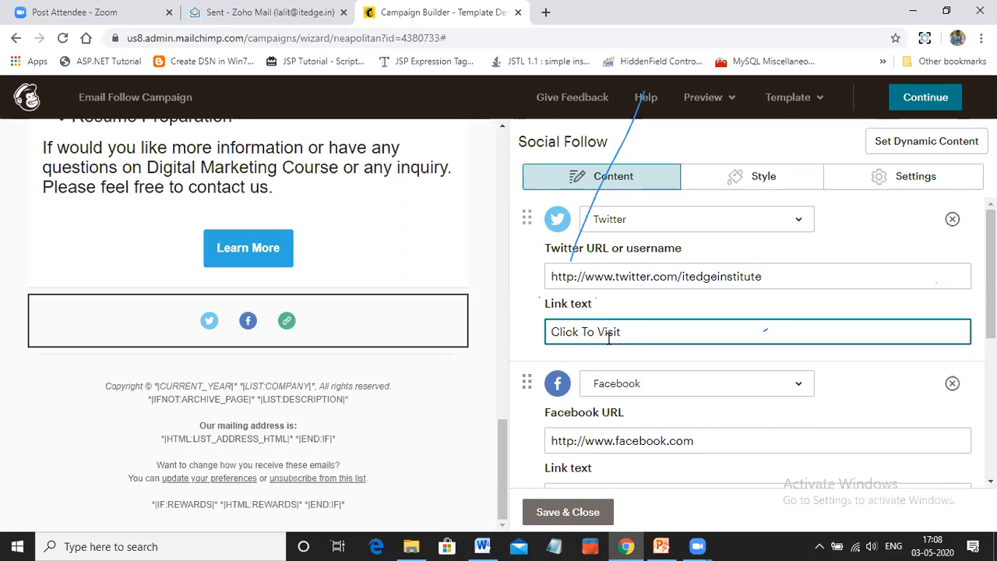
type("Our Twitter Handle")
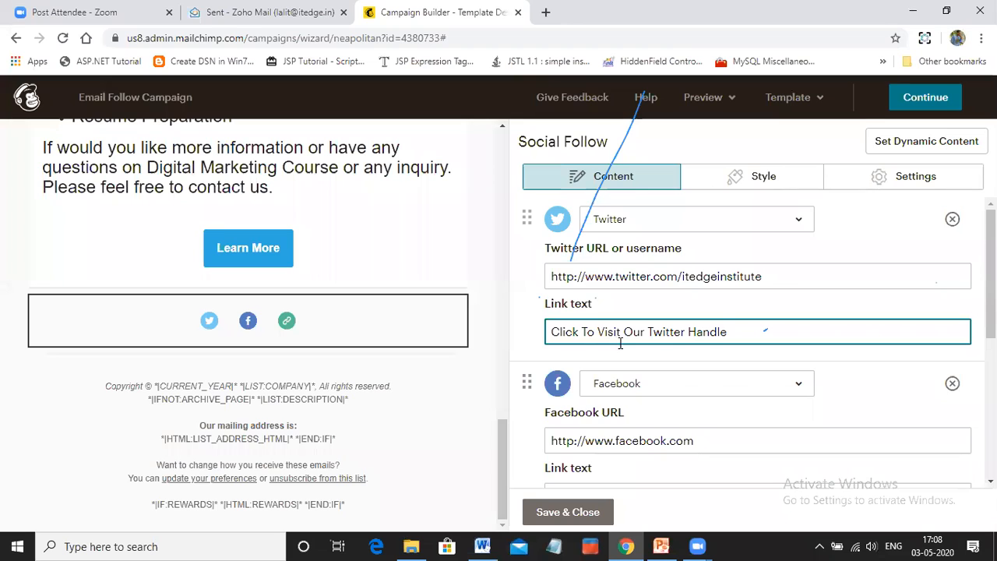
scroll(667, 367, "down", 2)
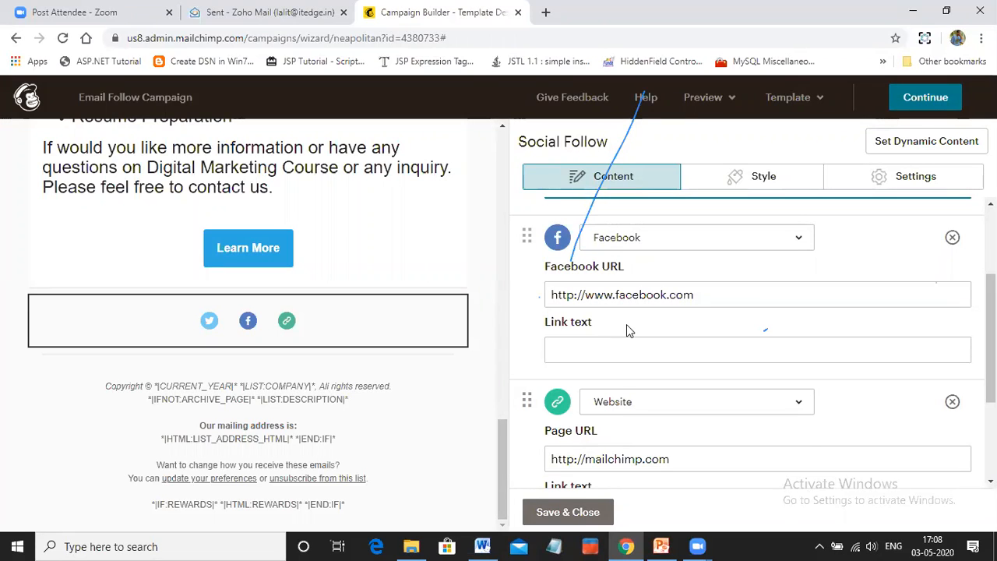
left_click(483, 545)
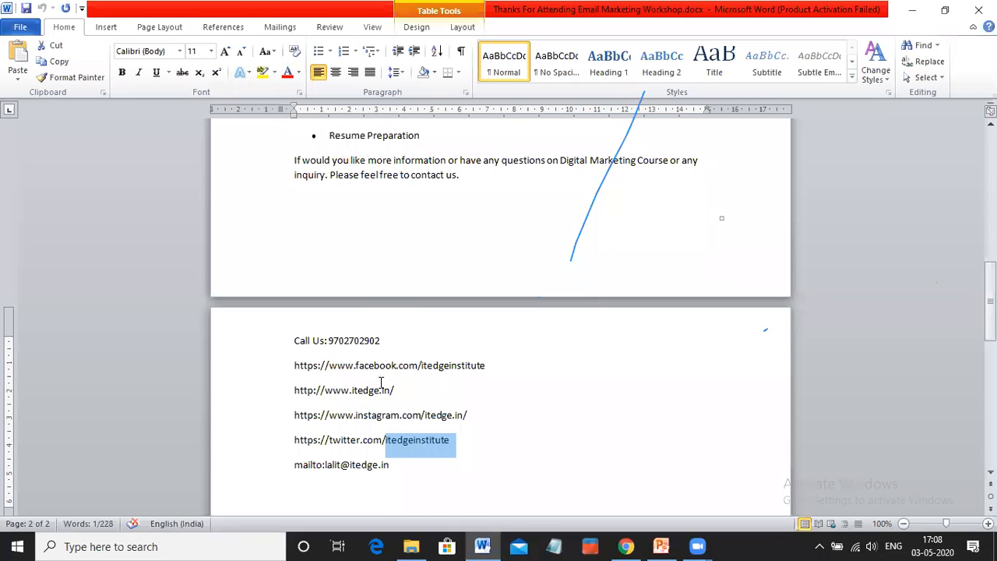
left_click_drag(421, 365, 488, 366)
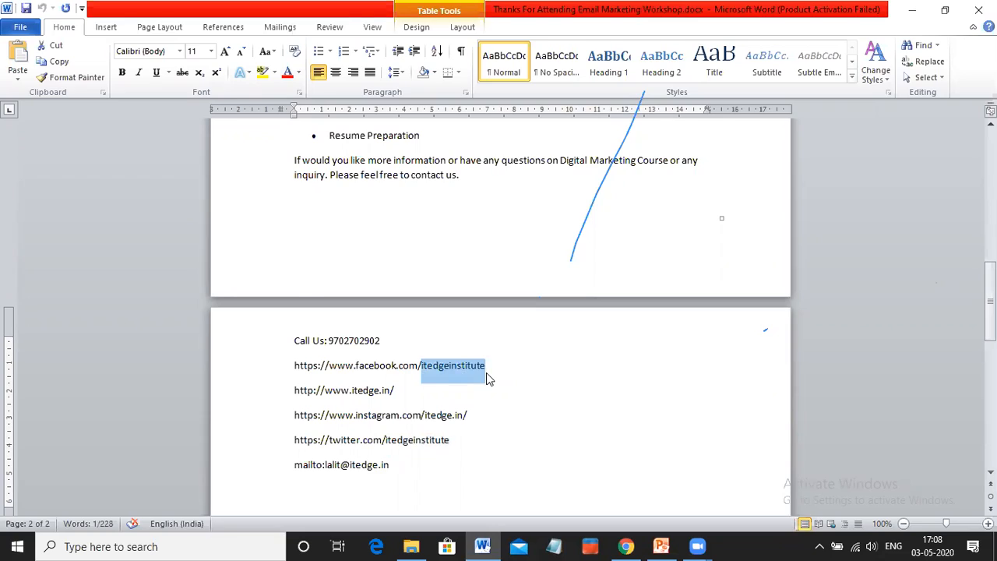
key("alt+Tab")
left_click(724, 295)
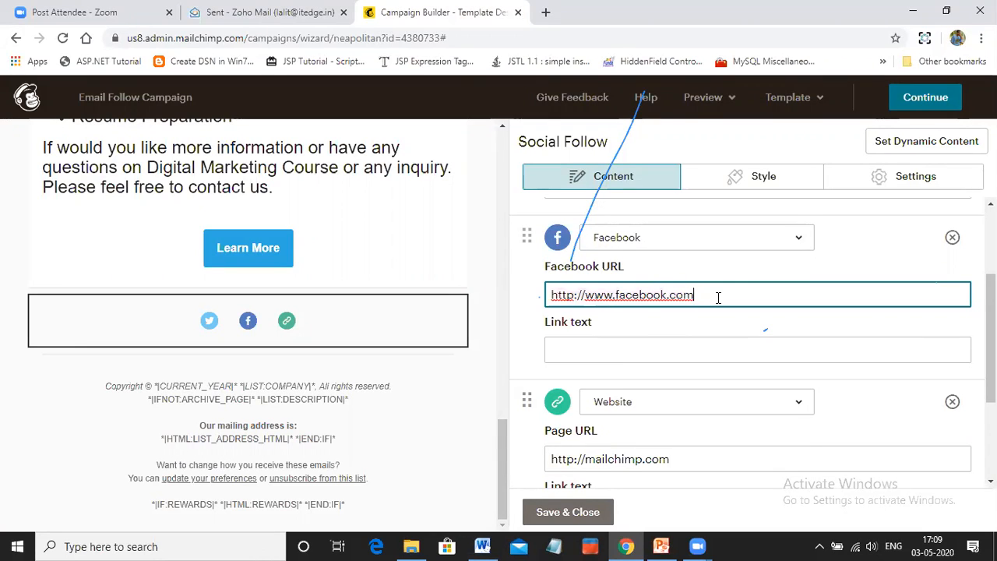
type("itedgeinstitute")
Set the Facebook link text to "Visit Our Facebook Business Page"
left_click(623, 350)
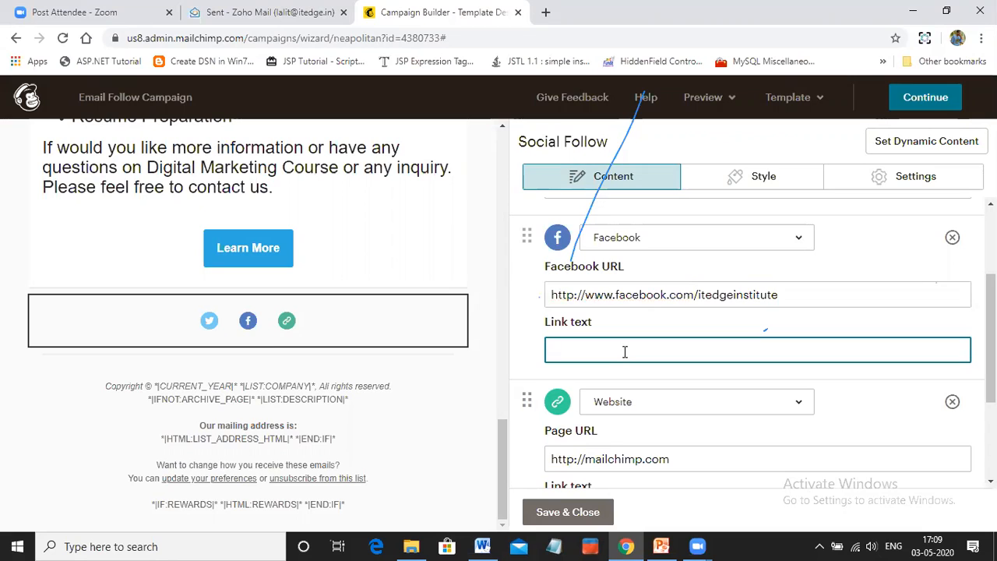
type("Visit Out")
type(" Faceboo")
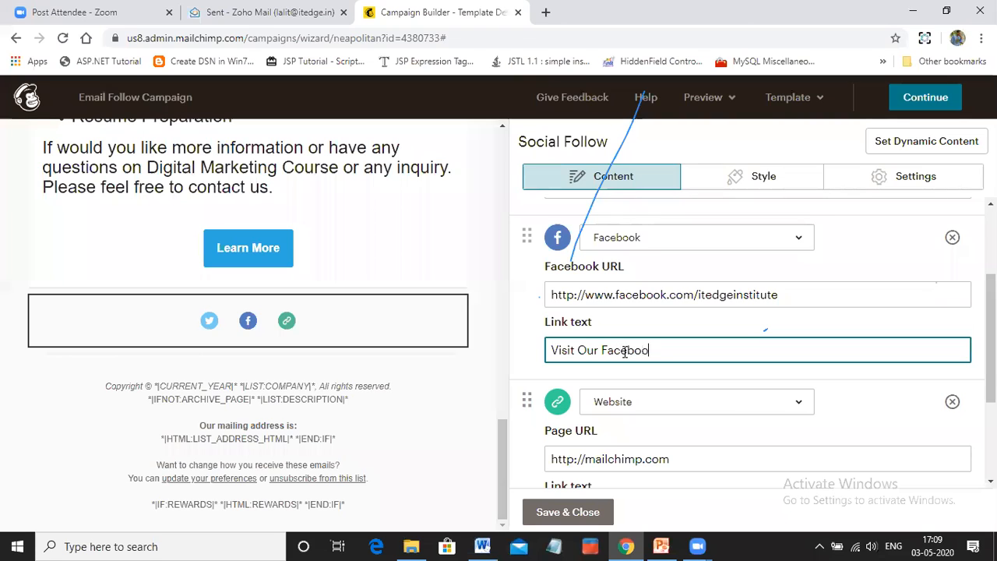
type("k Business Page")
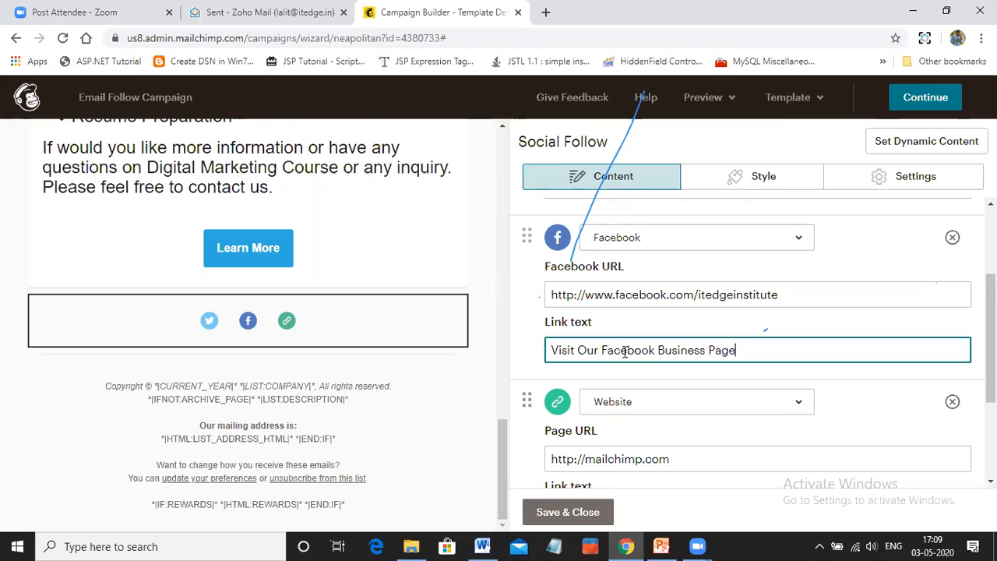
Clear the default address from the Website service's page URL in the Social Follow block
scroll(625, 354, "down", 2)
left_click(625, 371)
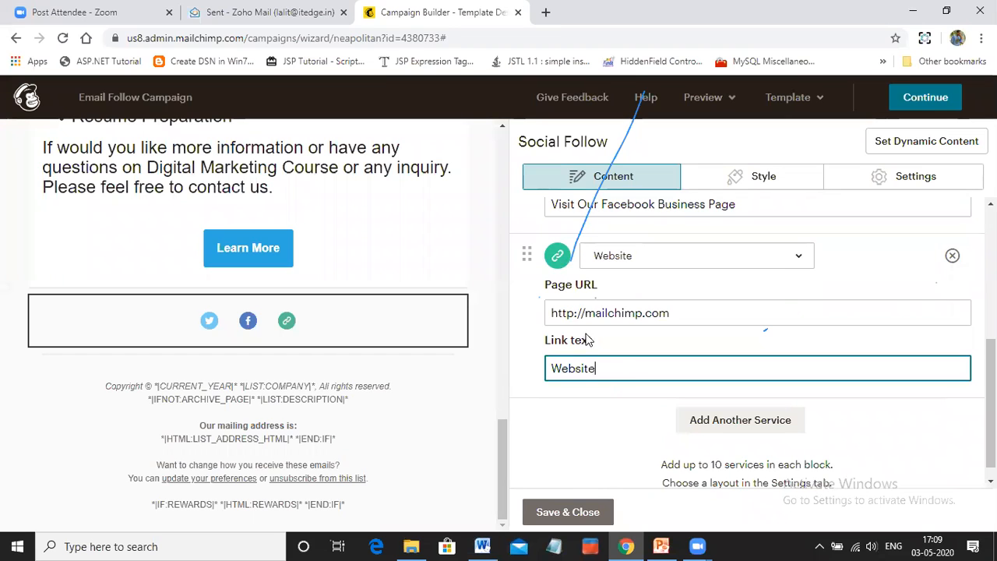
left_click(624, 315)
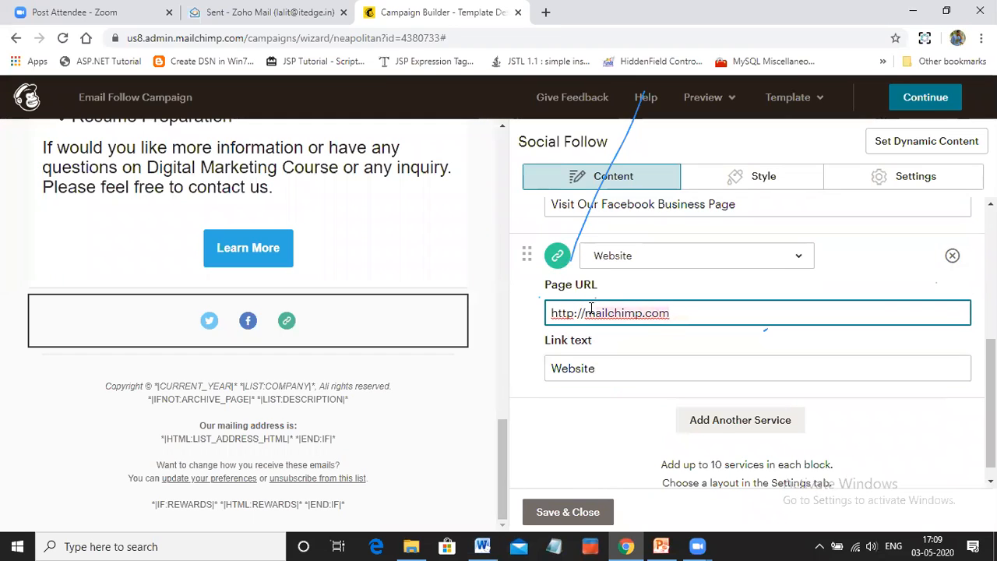
left_click(695, 316)
key("BackSpace")
key("BackSpace")
key("BackSpace")
key("BackSpace")
key("BackSpace")
key("BackSpace")
key("BackSpace")
key("BackSpace")
key("BackSpace")
key("BackSpace")
key("BackSpace")
key("BackSpace")
key("BackSpace")
key("BackSpace")
key("BackSpace")
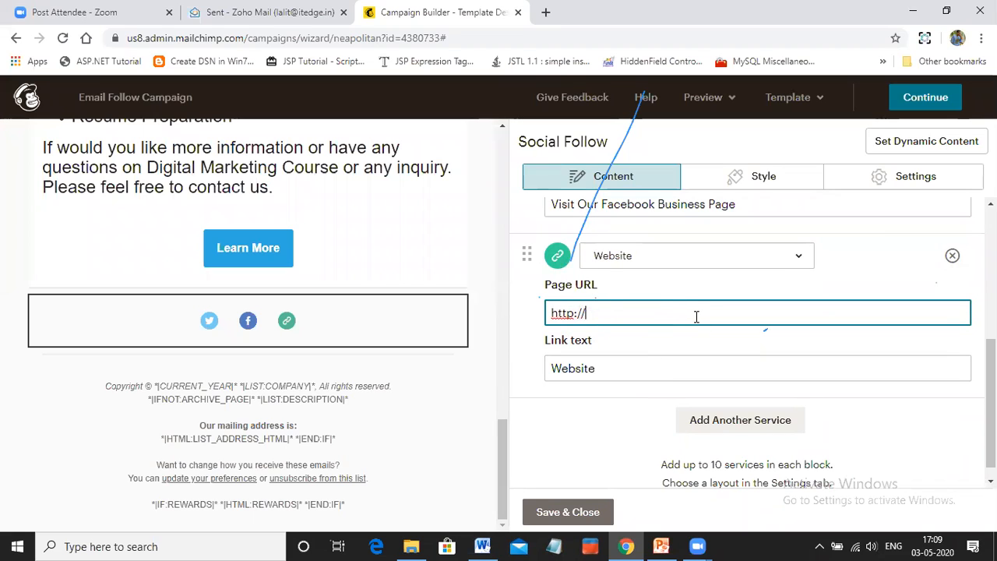
key("BackSpace")
key("BackSpace")
key("BackSpace")
left_click(482, 546)
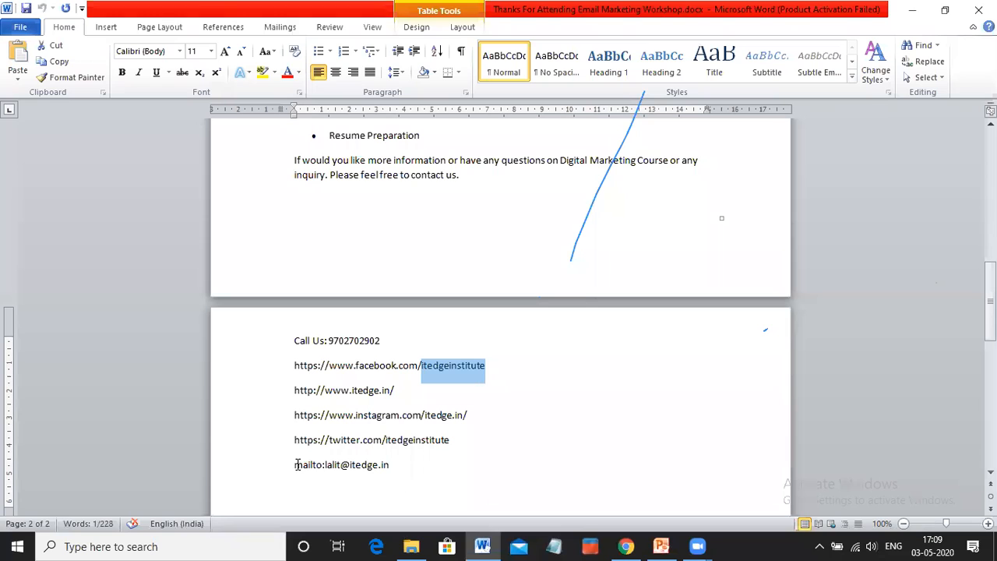
key("ctrl+a")
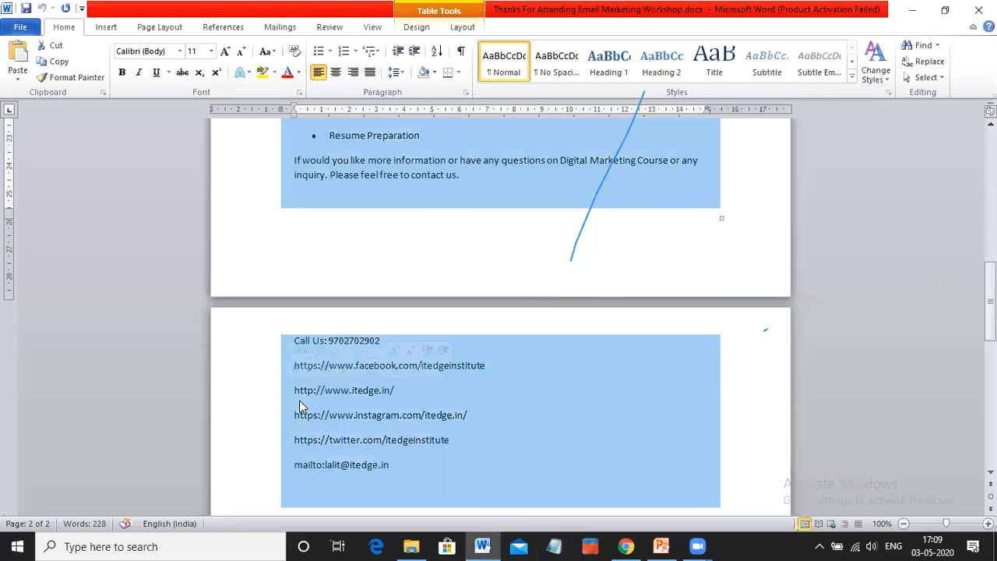
left_click(300, 396)
left_click_drag(297, 390, 395, 396)
key("ctrl+c")
key("alt+Tab")
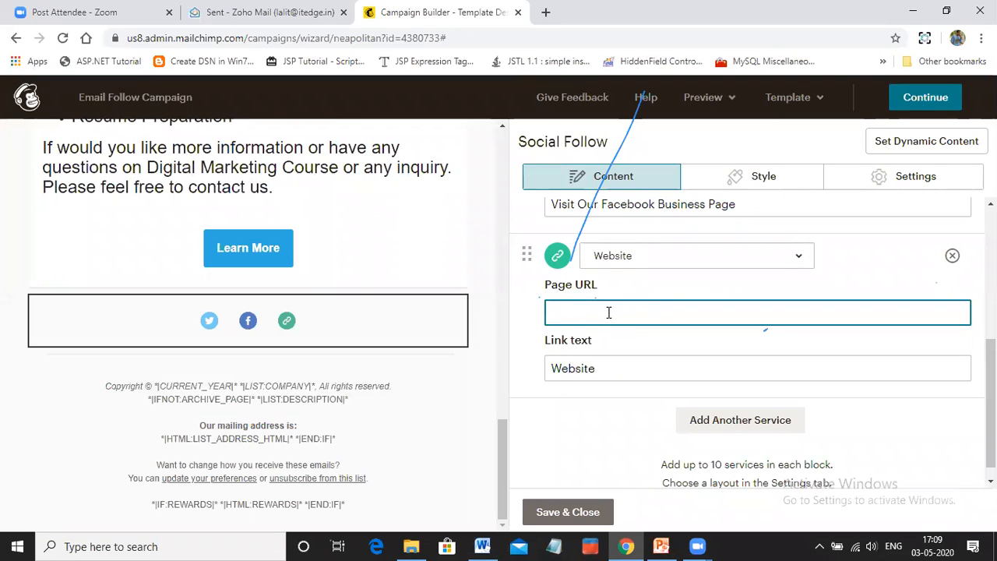
key("ctrl+v")
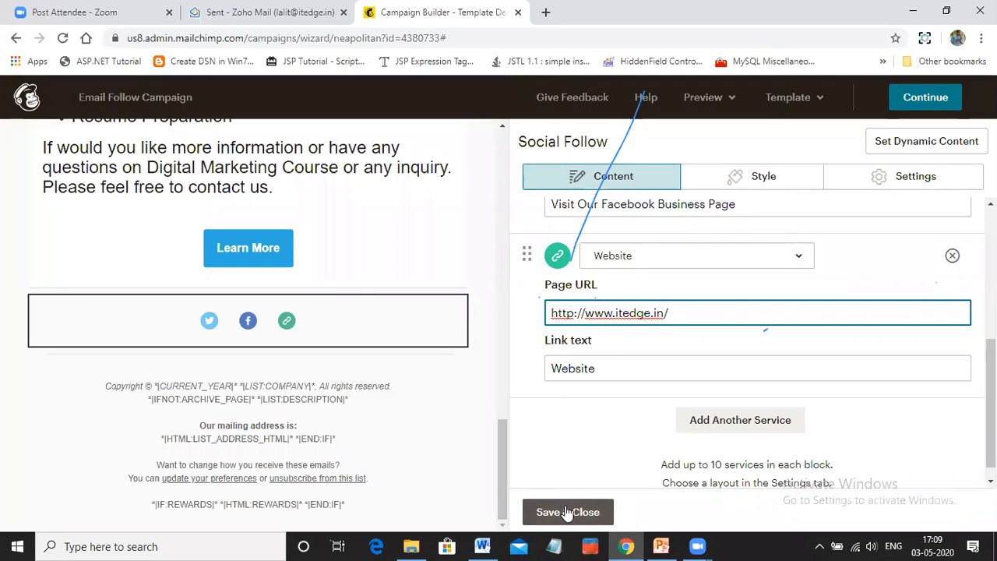
Add an Email service below the Website link in the Social Follow block
left_click(580, 432)
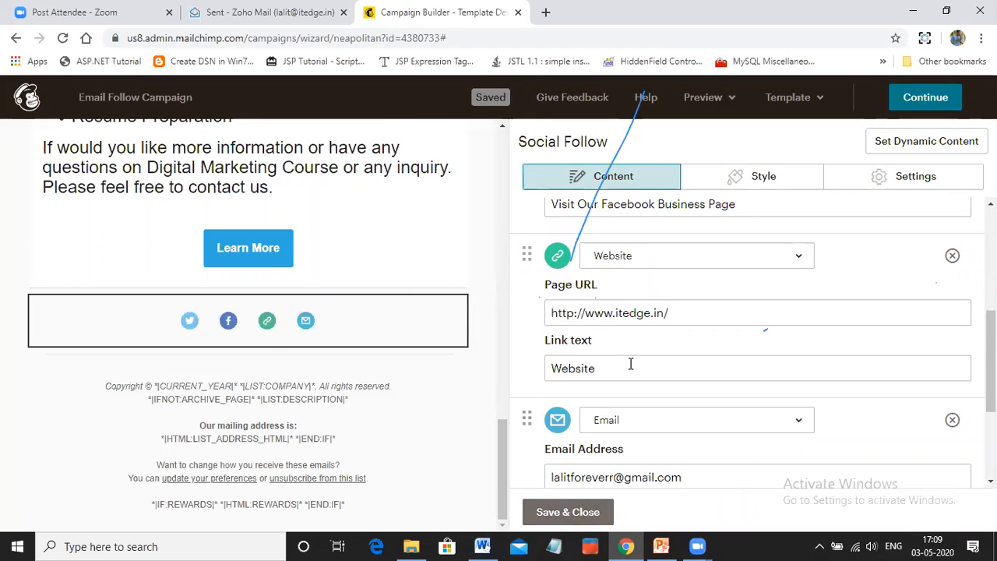
scroll(637, 407, "down", 1)
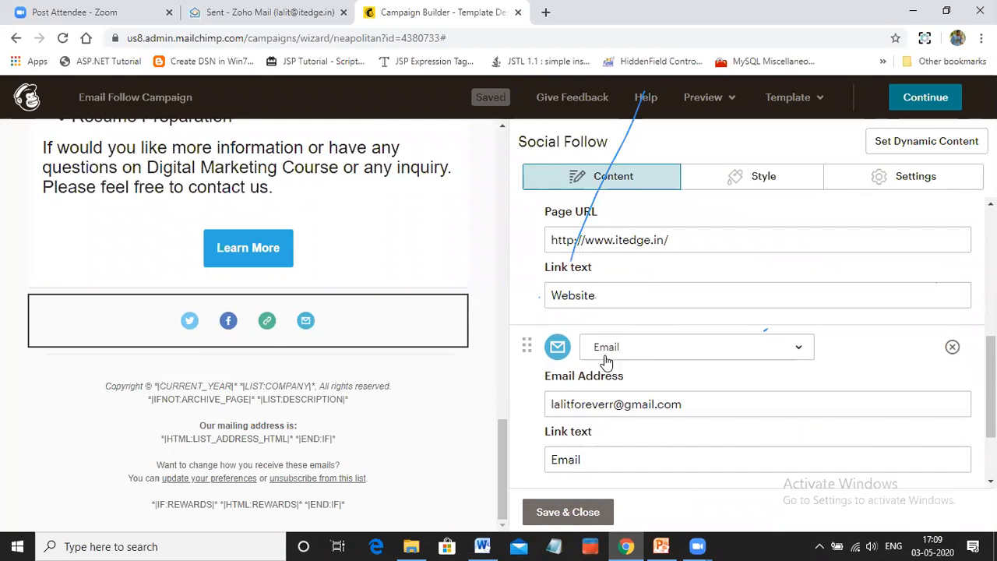
scroll(606, 355, "down", 1)
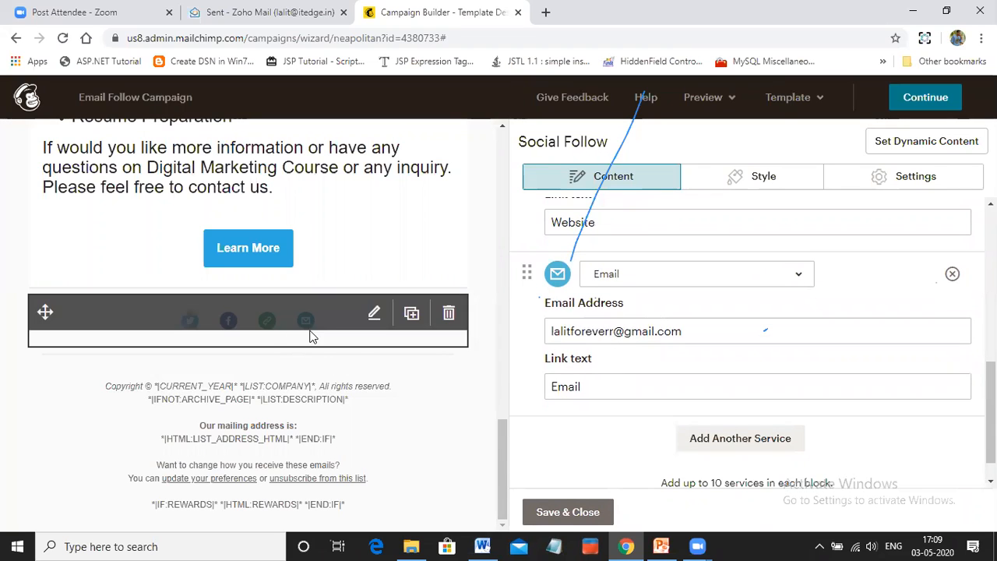
scroll(669, 413, "down", 1)
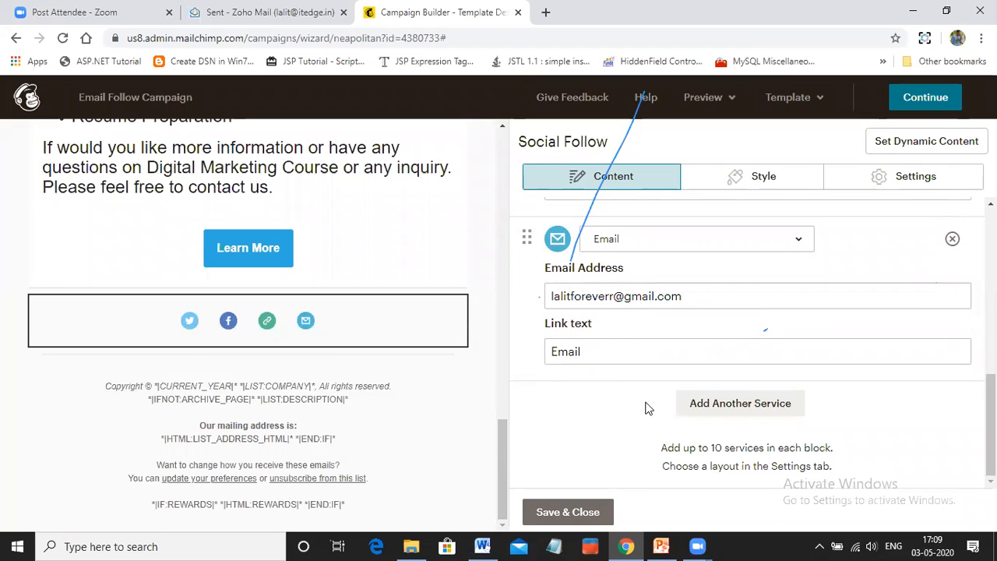
Add another service below the Email entry and set its type to Instagram
left_click(724, 411)
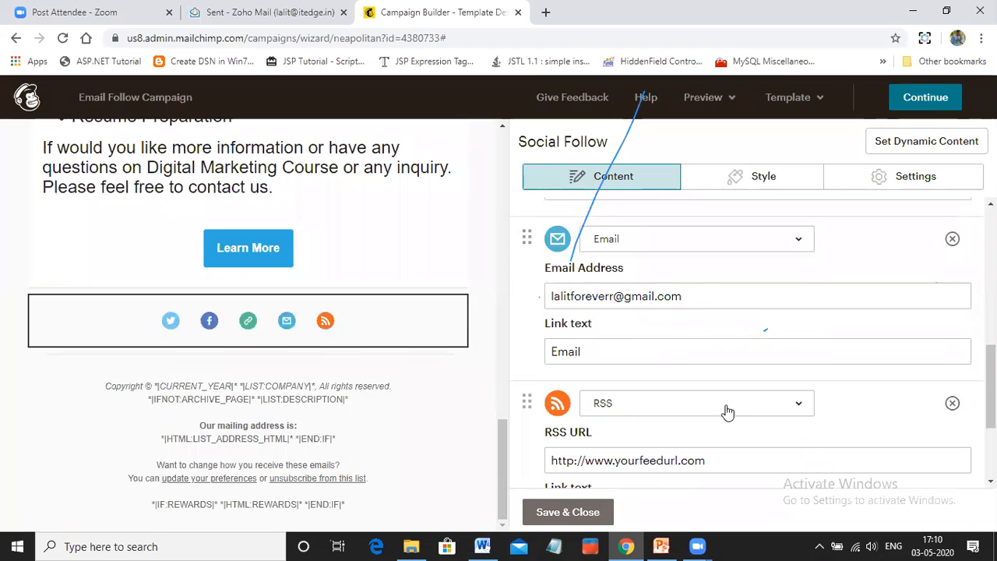
left_click(798, 407)
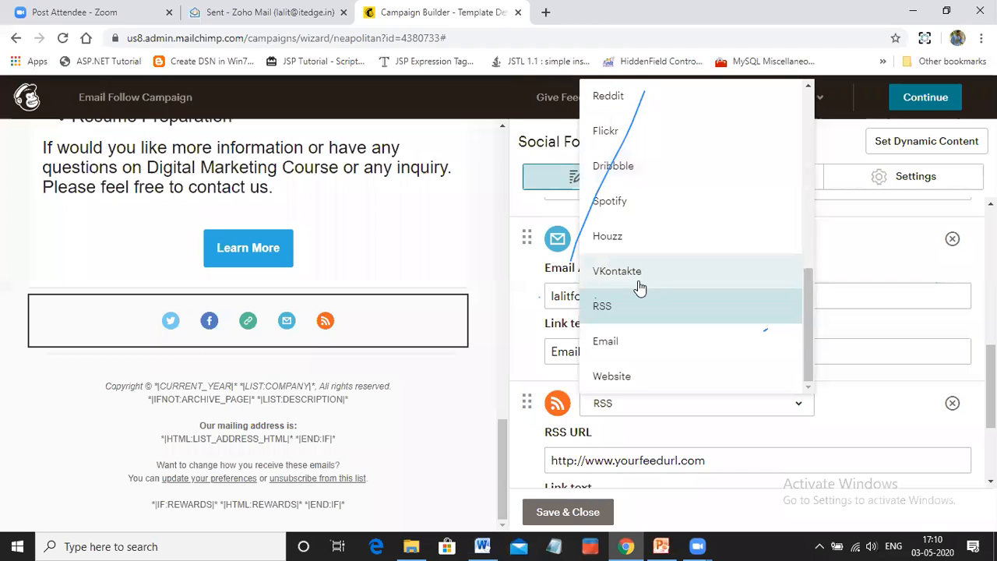
scroll(652, 367, "up", 5)
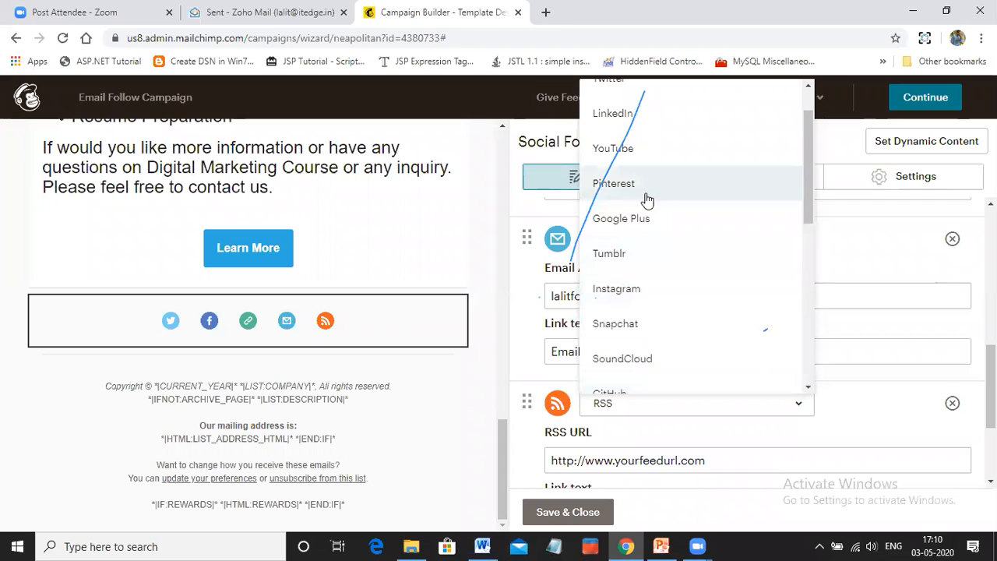
scroll(646, 218, "up", 1)
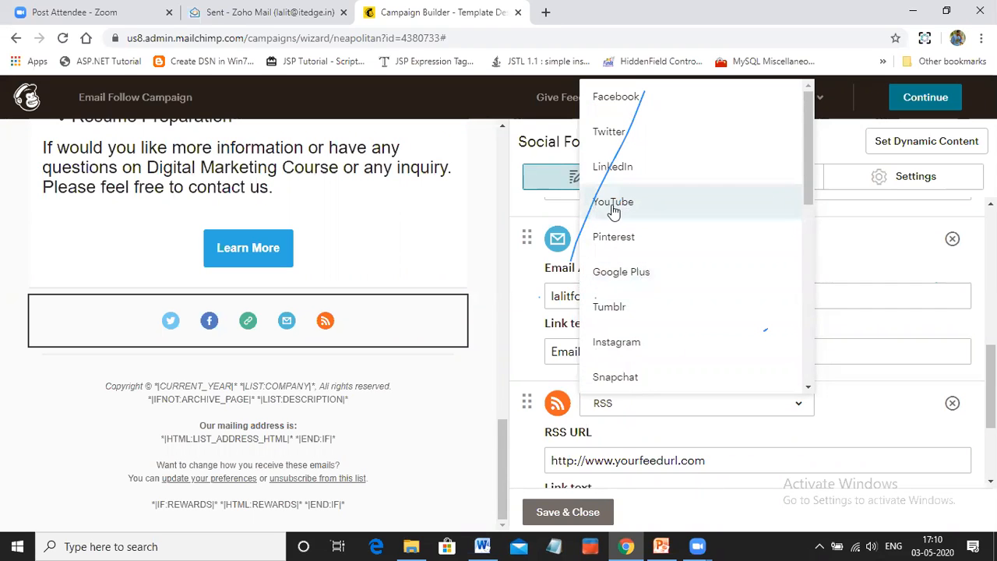
left_click(628, 342)
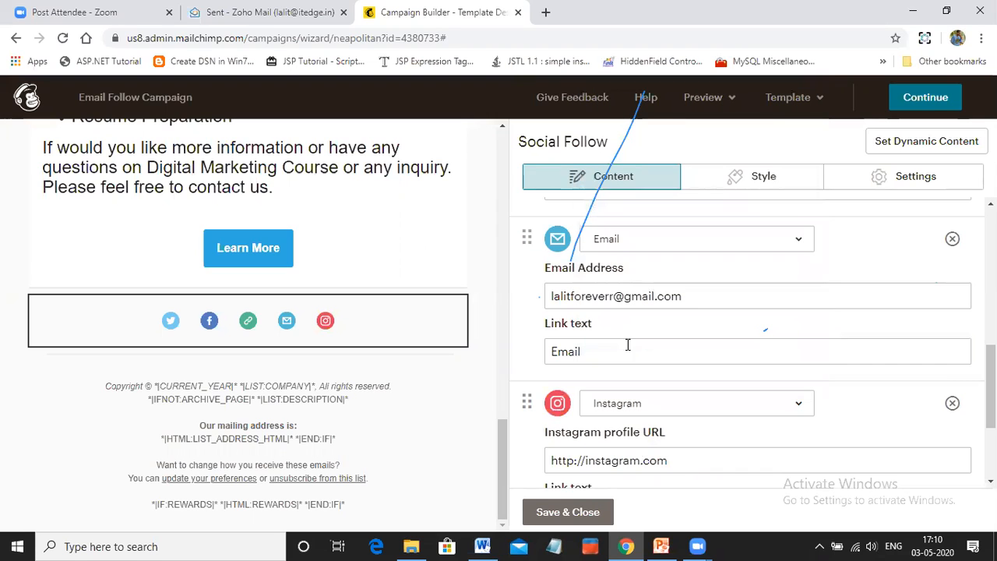
left_click(699, 467)
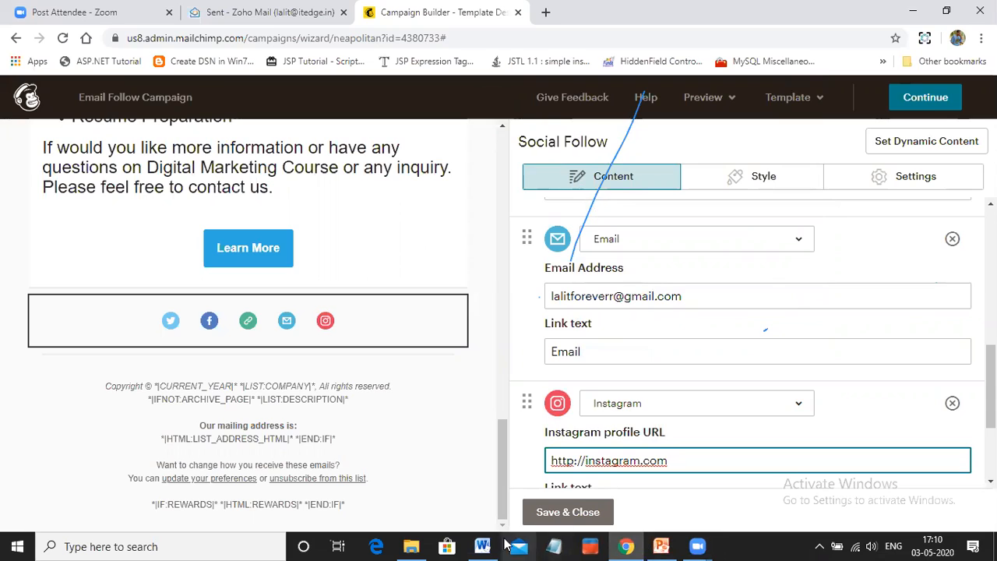
left_click(482, 546)
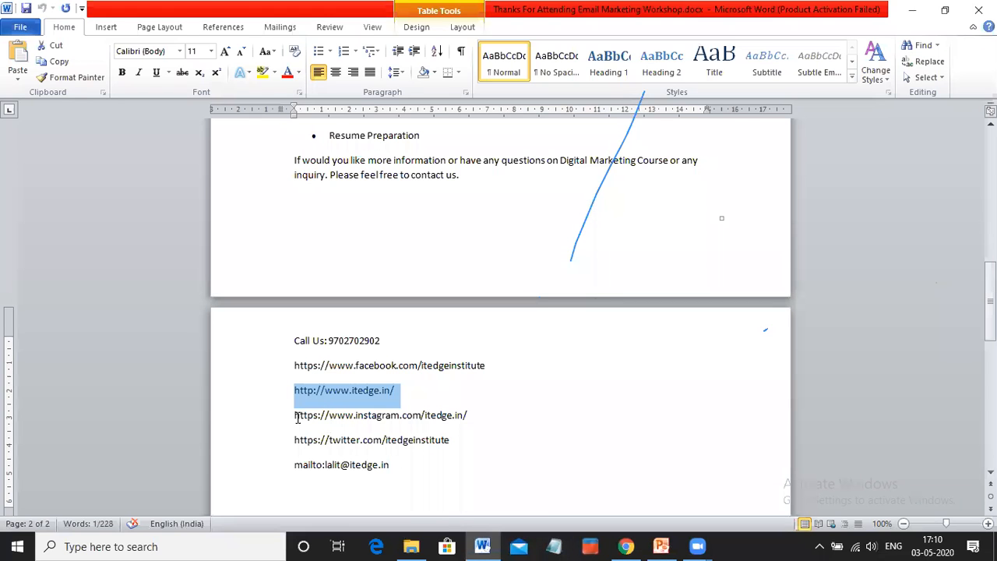
left_click_drag(296, 415, 471, 415)
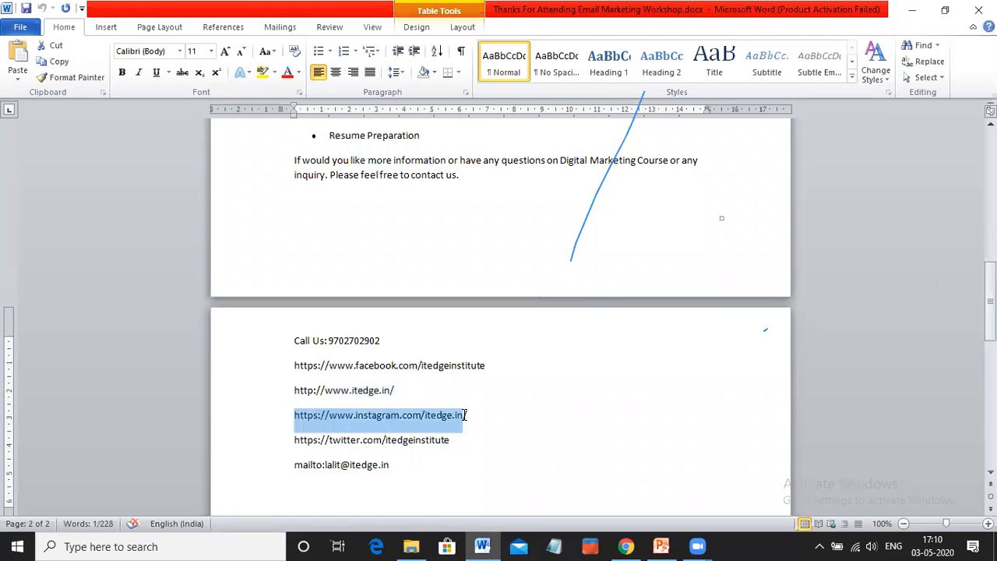
left_click(628, 546)
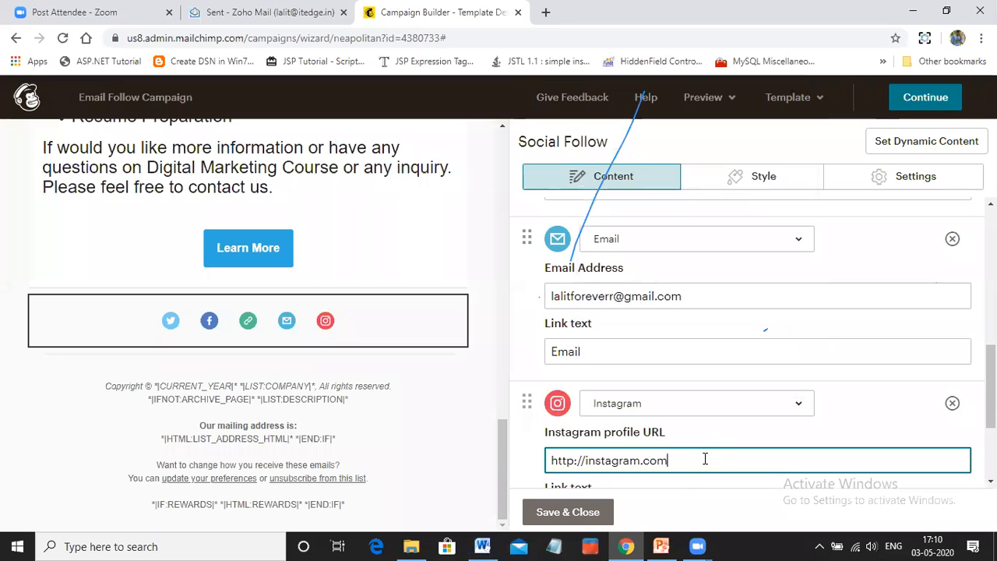
left_click(704, 462)
key("BackSpace")
key("BackSpace")
key("BackSpace")
key("BackSpace")
key("BackSpace")
key("BackSpace")
key("BackSpace")
key("BackSpace")
key("BackSpace")
key("BackSpace")
key("BackSpace")
key("BackSpace")
key("BackSpace")
key("BackSpace")
key("BackSpace")
key("BackSpace")
key("BackSpace")
key("BackSpace")
key("BackSpace")
key("BackSpace")
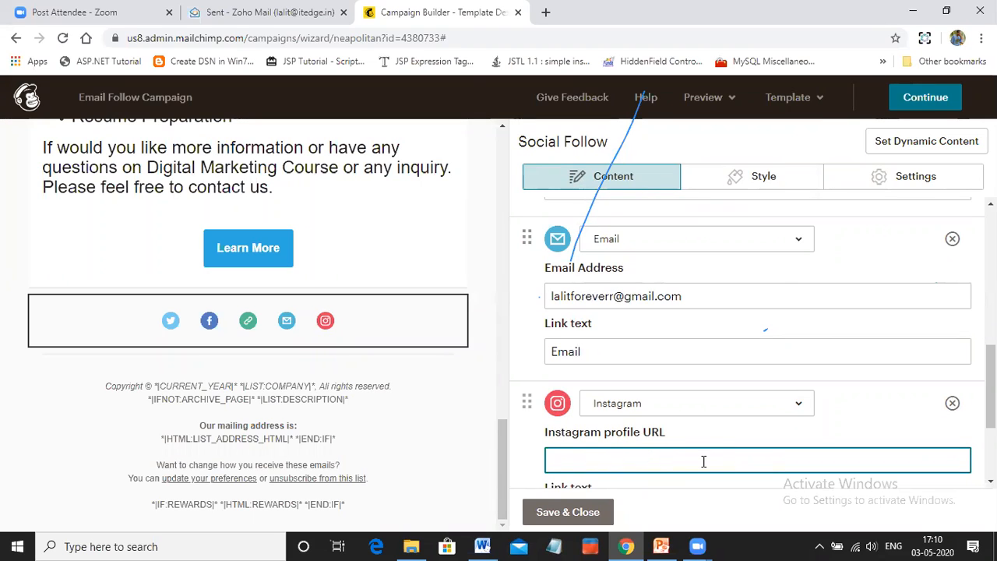
type("https://www.instagram.com/litedge.in/")
left_click(889, 406)
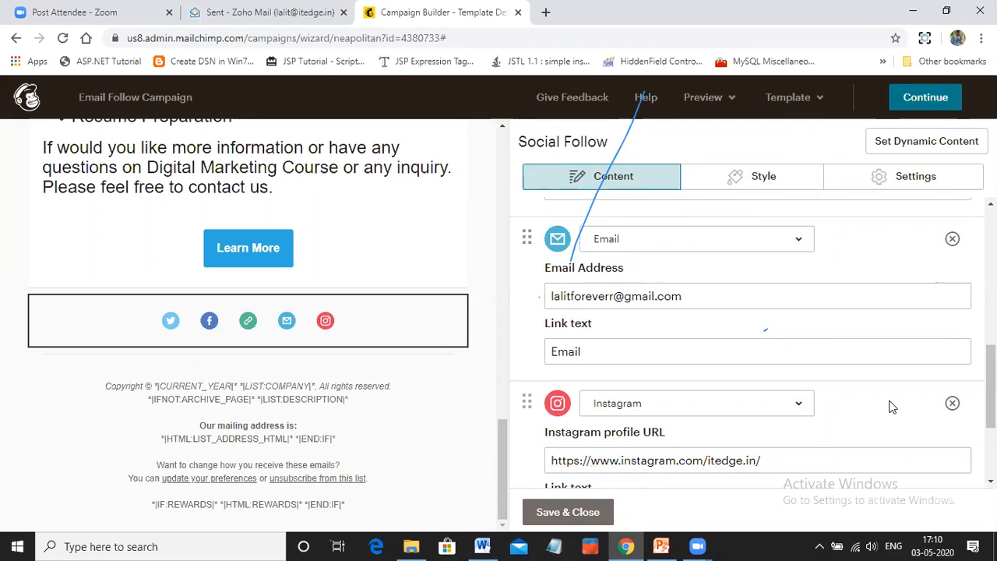
Set the Instagram link text to "Visit Instagram Account"
scroll(890, 402, "down", 2)
left_click(621, 373)
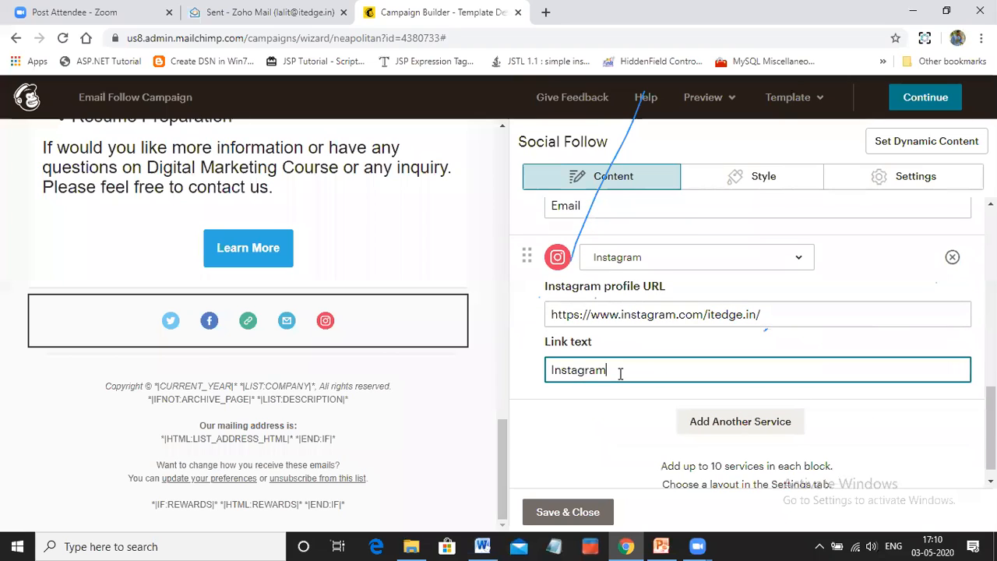
left_click(552, 365)
type("Visit")
left_click(673, 371)
type("Account")
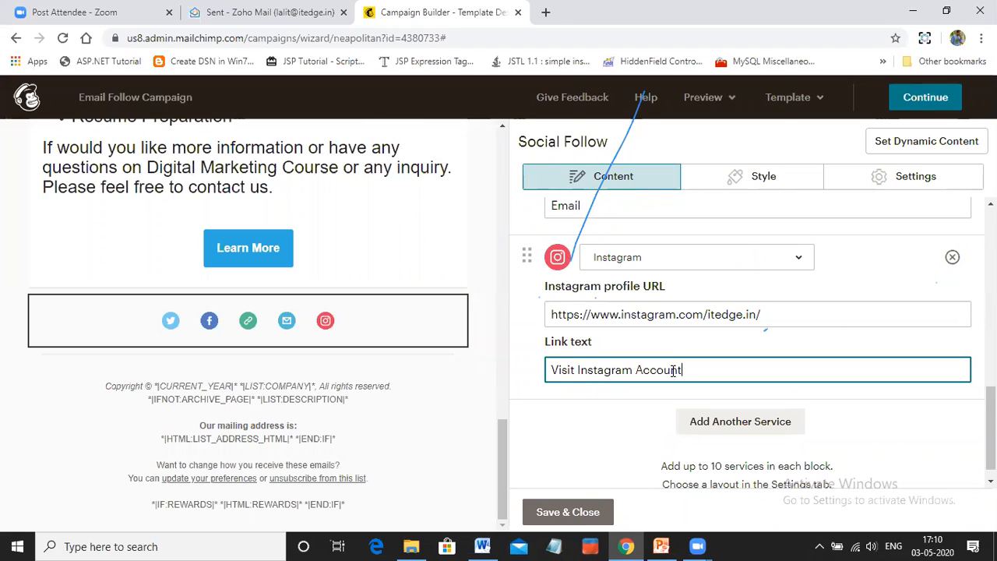
left_click(745, 432)
left_click(798, 428)
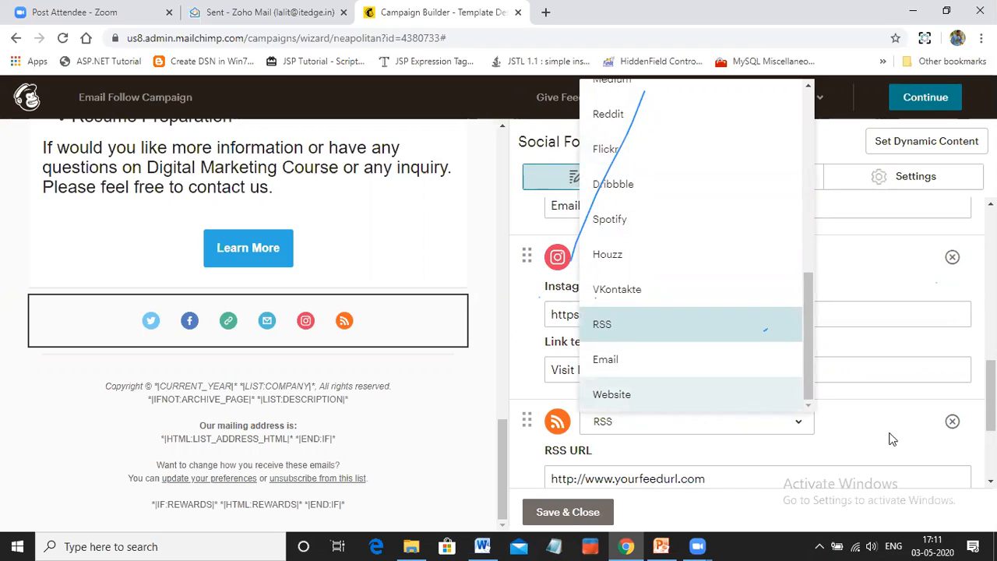
left_click(952, 424)
left_click(952, 424)
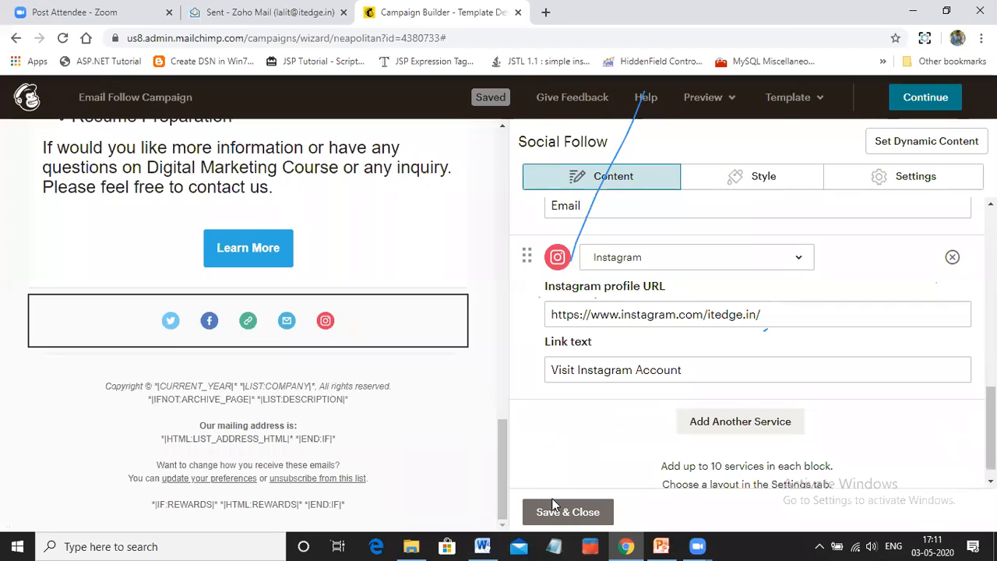
Save and close the Social Follow block, and open the footer block for editing
left_click(575, 516)
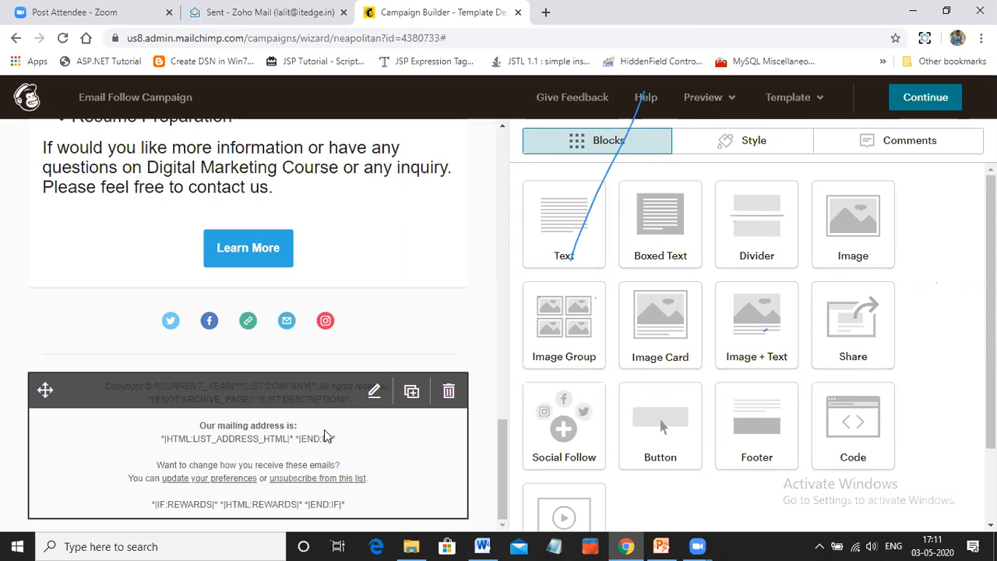
left_click(375, 395)
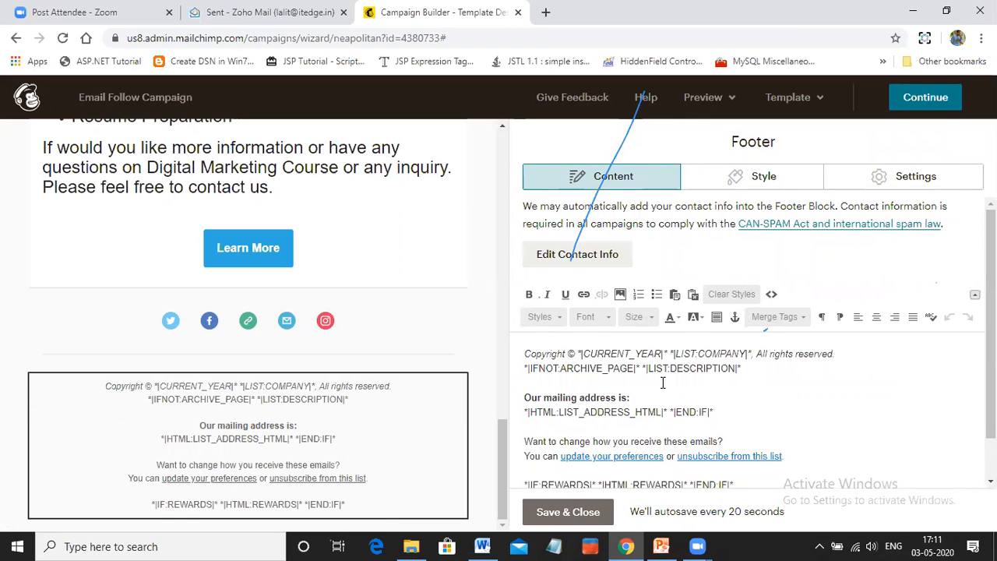
Replace the footer's copyright and mailing address placeholders with the copyright, preferences and mailing address text copied from the Word document
left_click(481, 546)
scroll(468, 406, "down", 7)
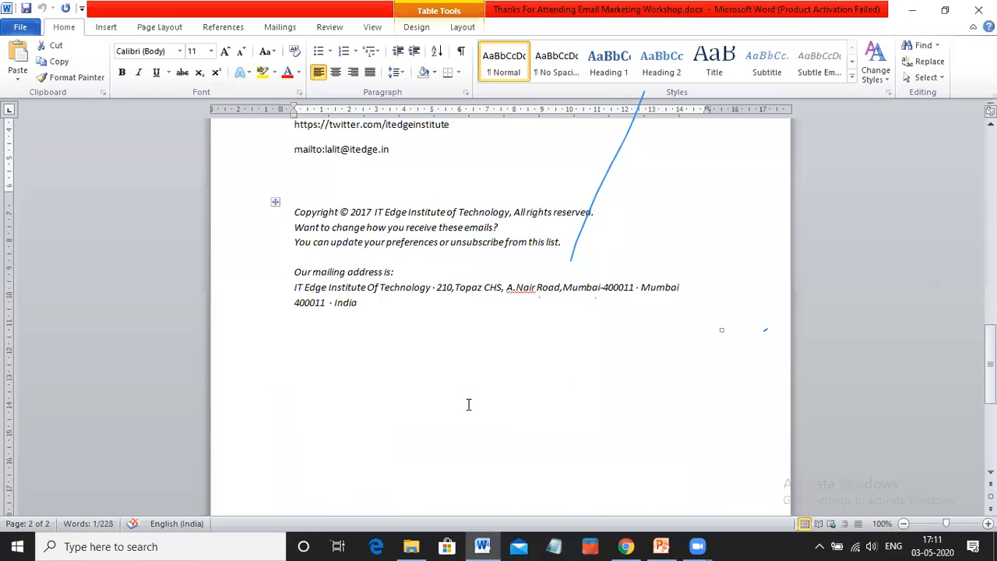
left_click_drag(295, 212, 370, 307)
key("ctrl+c")
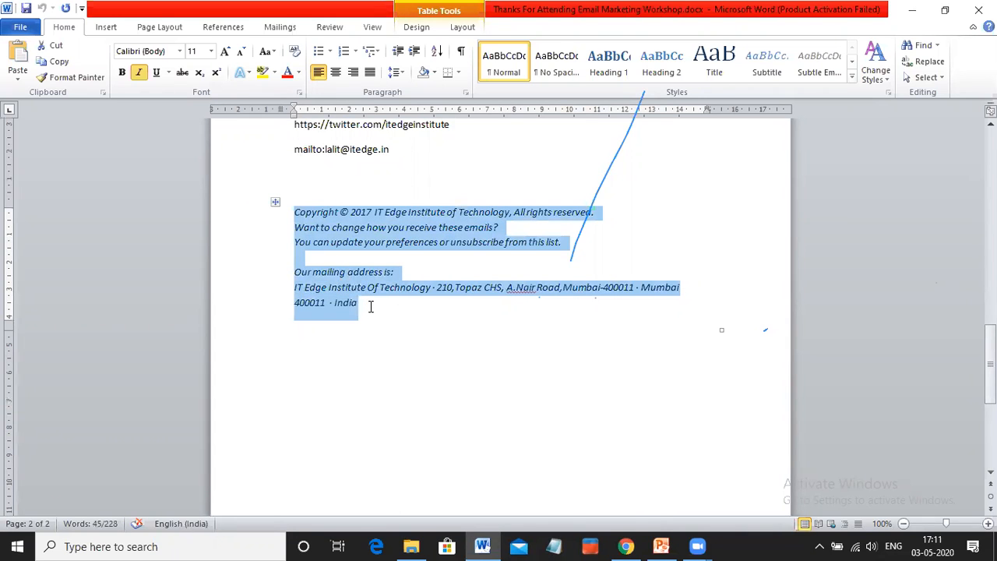
key("alt+Tab")
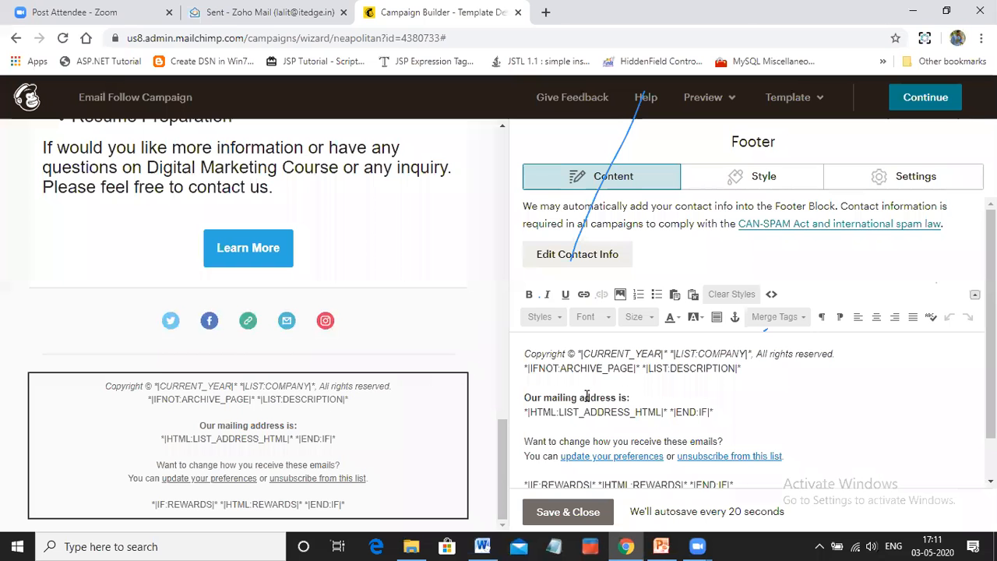
left_click_drag(526, 354, 756, 413)
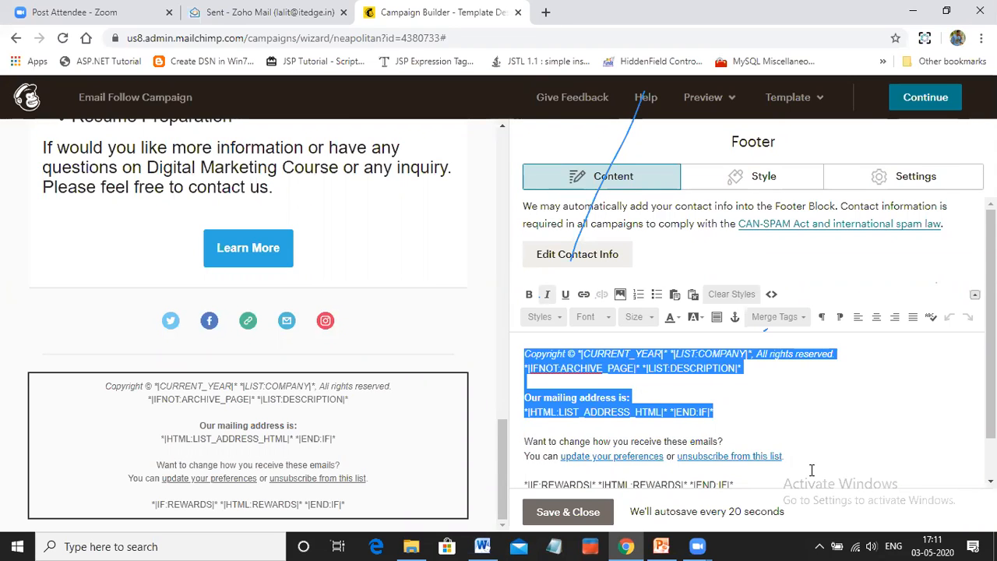
key("ctrl+v")
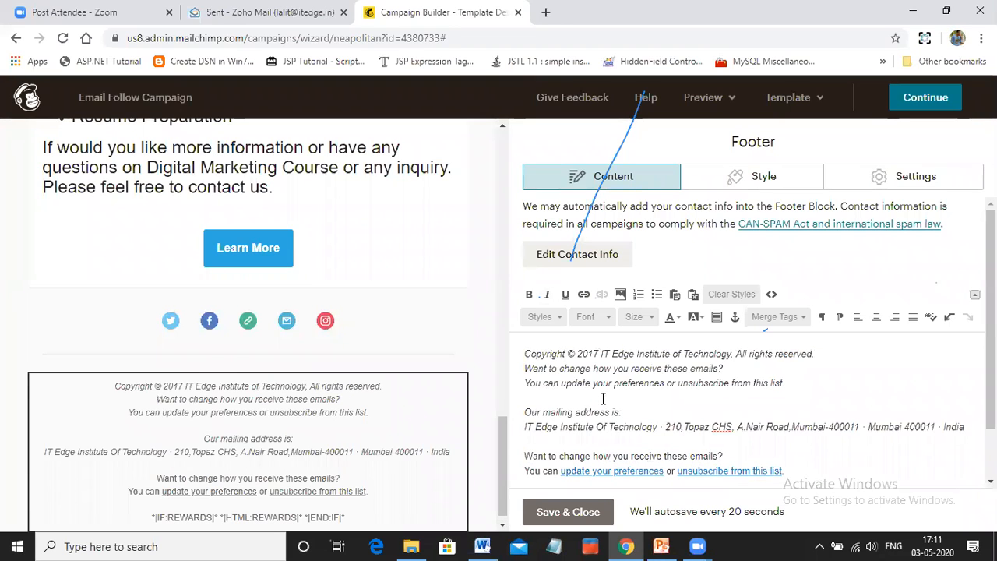
Centre the footer's copyright and preferences lines, and move the mailing address text directly below the copyright line
left_click_drag(788, 382, 525, 355)
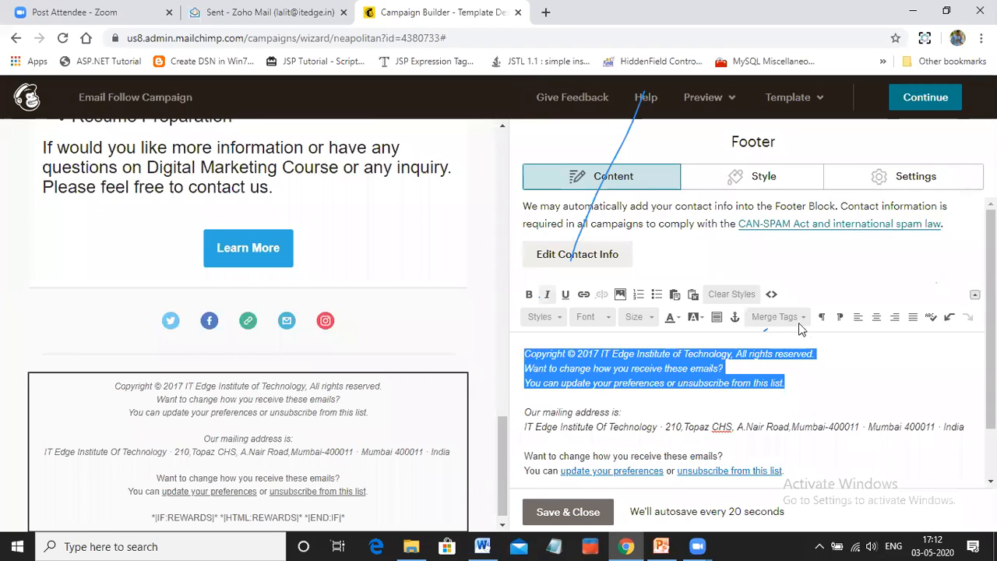
left_click(877, 317)
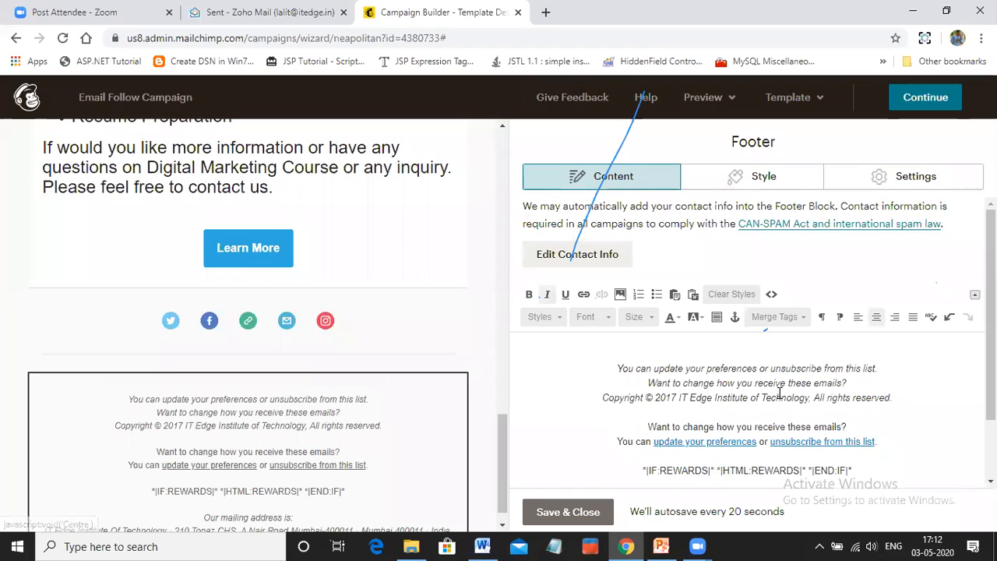
scroll(779, 394, "down", 1)
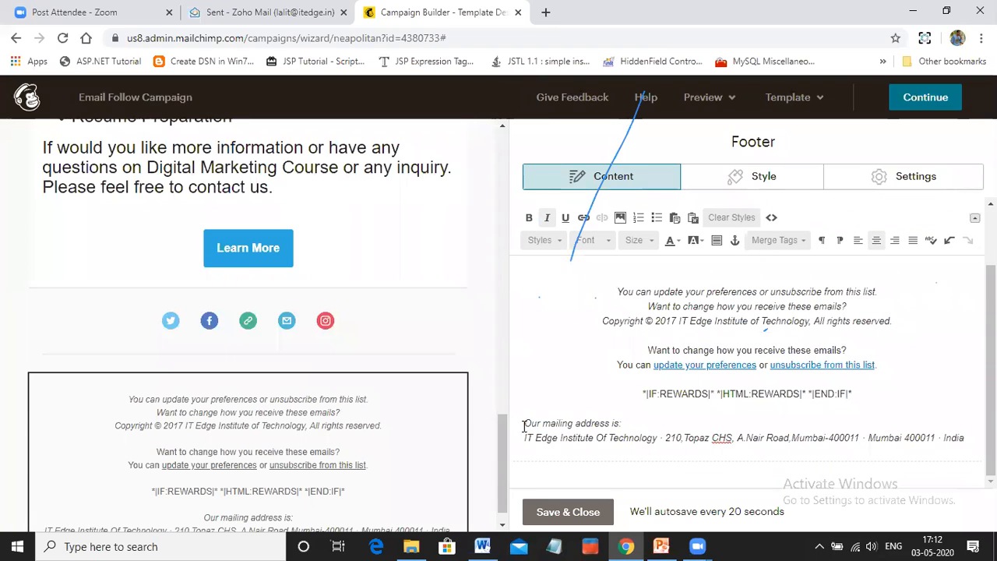
left_click_drag(525, 425, 966, 439)
key("ctrl+c")
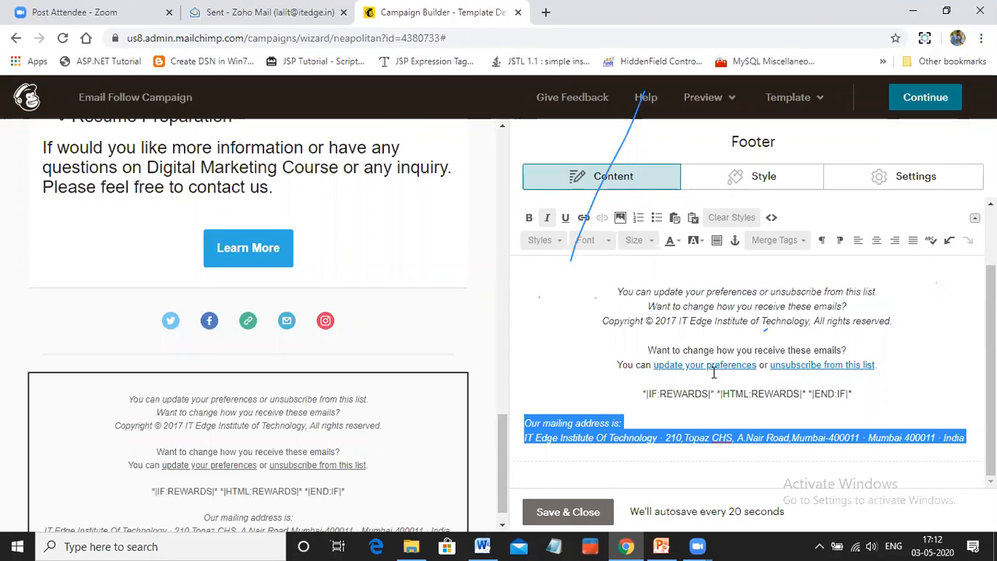
key("Delete")
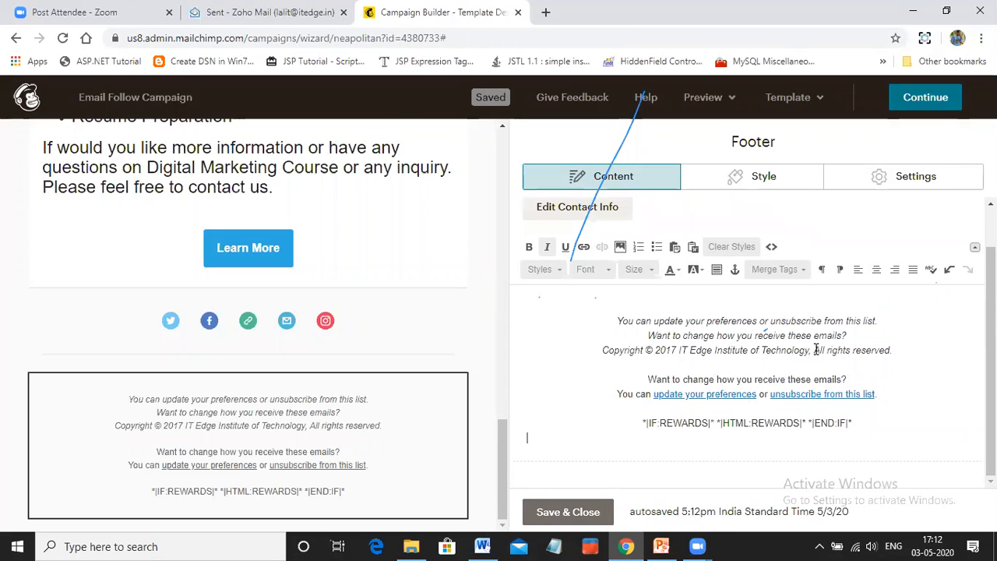
left_click(905, 354)
key("Return")
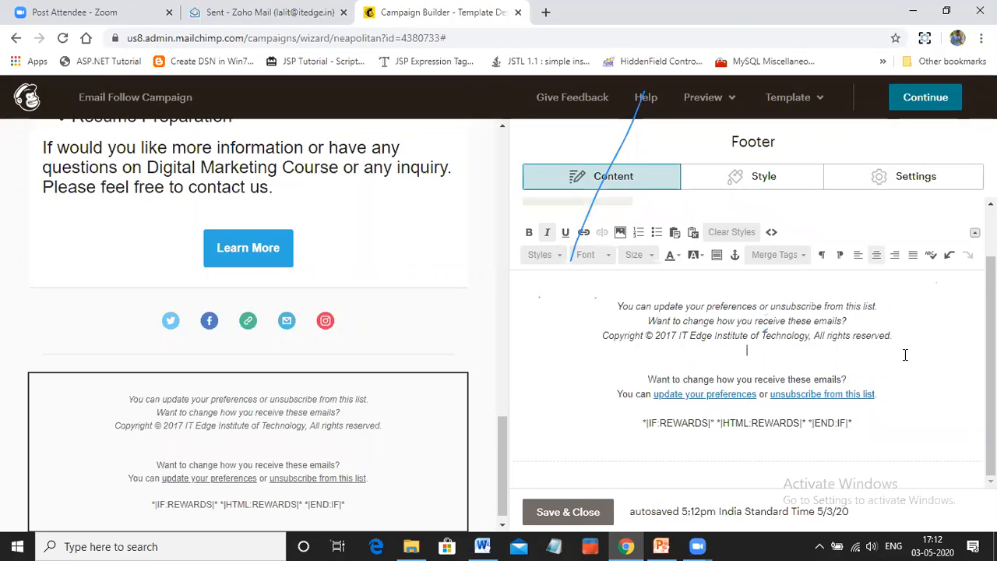
key("Down")
key("ctrl+v")
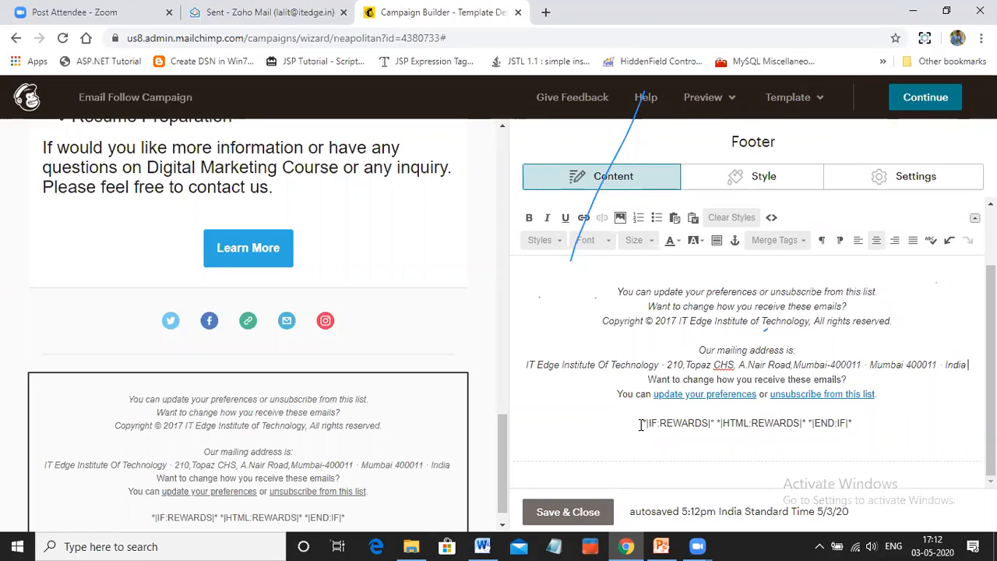
Delete the REWARDS merge tags from the footer, and add line breaks after the mailing address and between the institute name and street address
left_click_drag(637, 422, 881, 419)
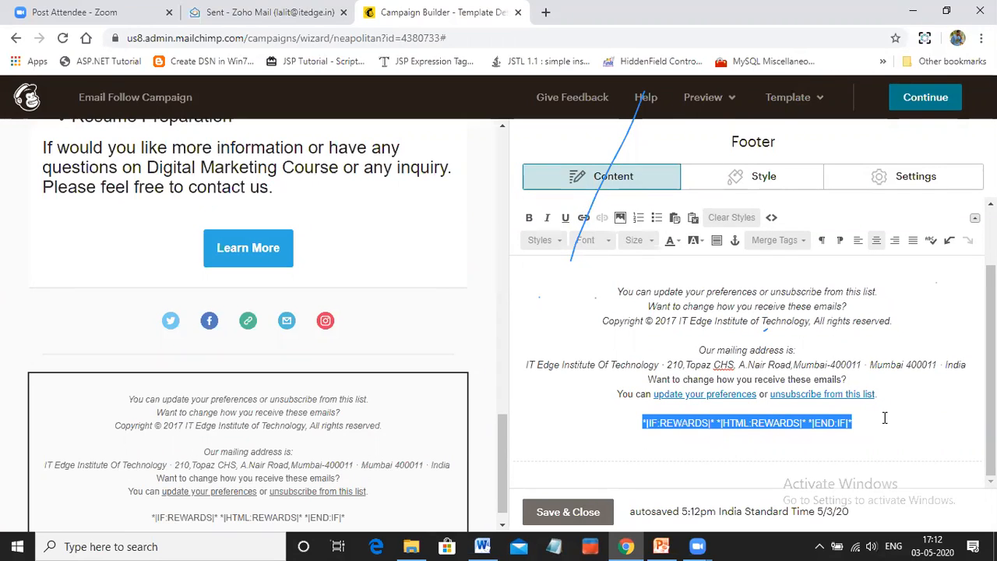
key("BackSpace")
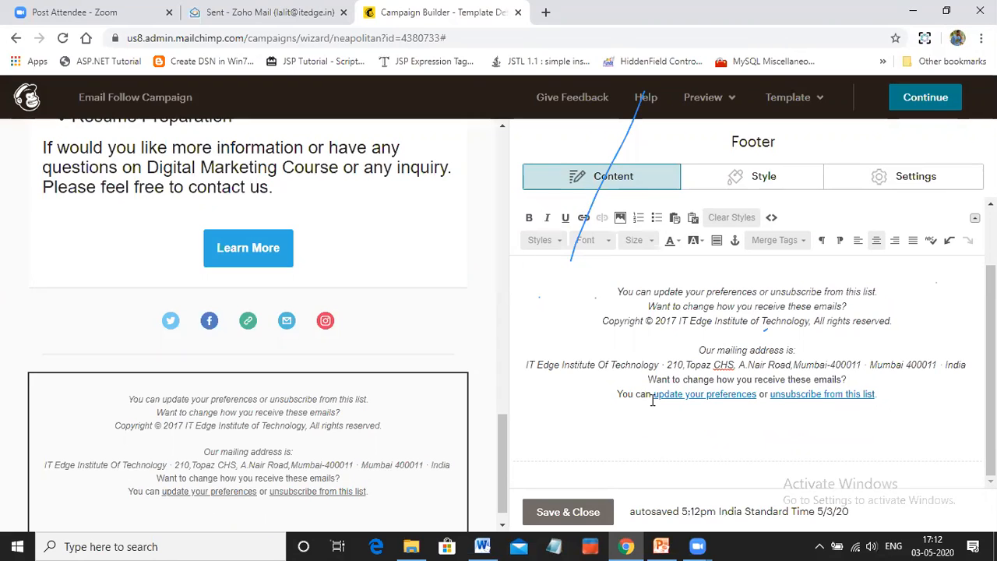
key("Return")
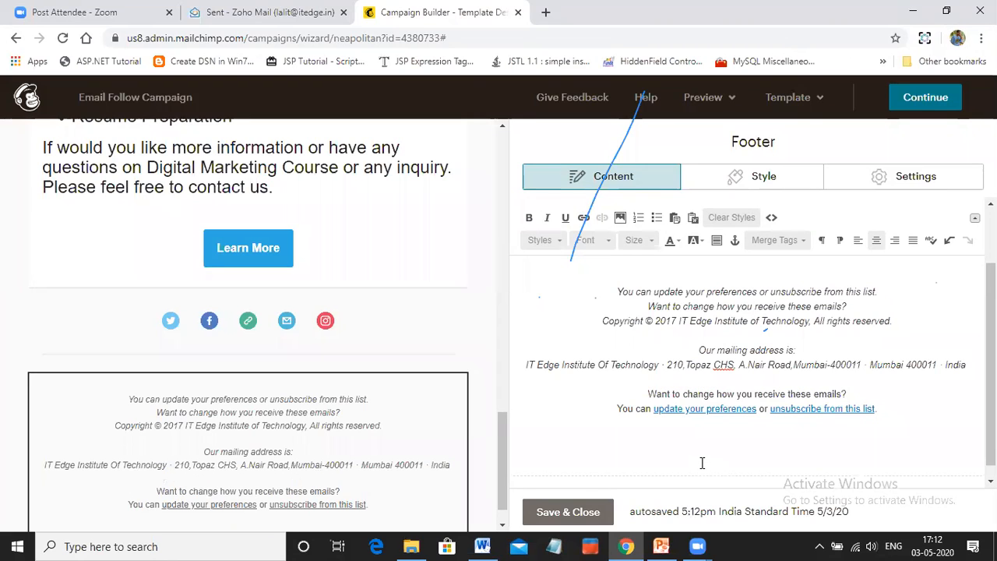
left_click(668, 365)
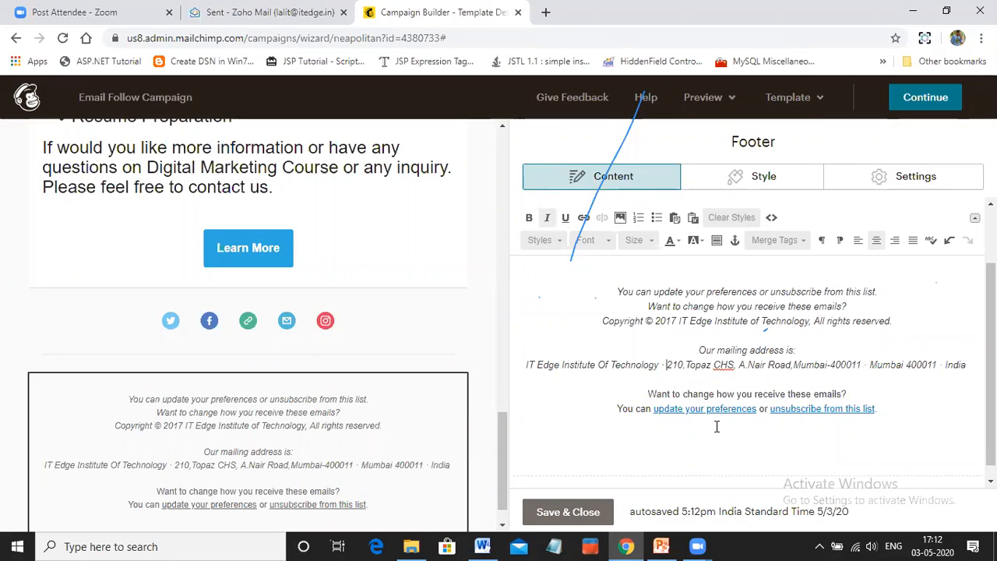
key("Return")
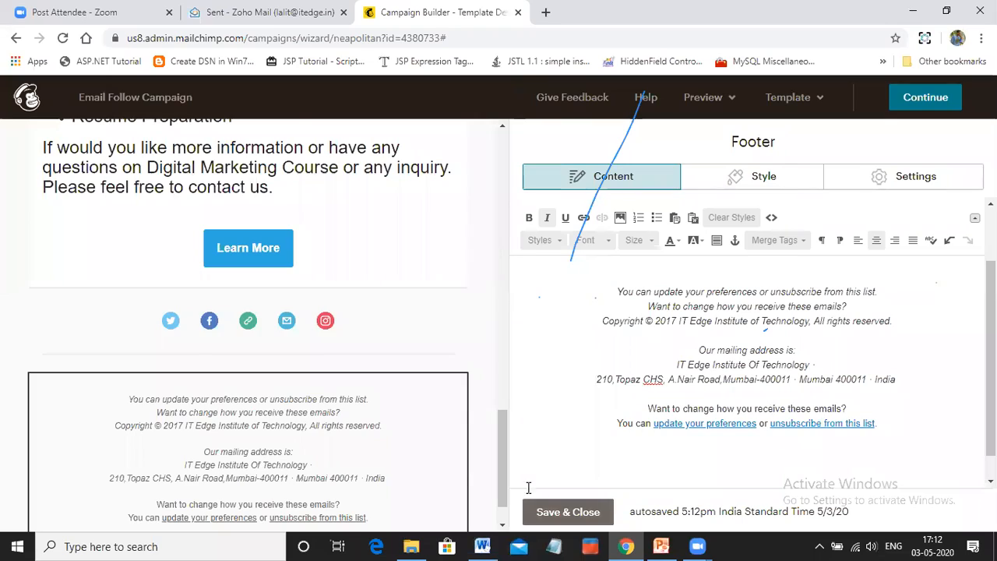
Check the email layout down to the footer, and save and close the footer block
scroll(423, 434, "up", 10)
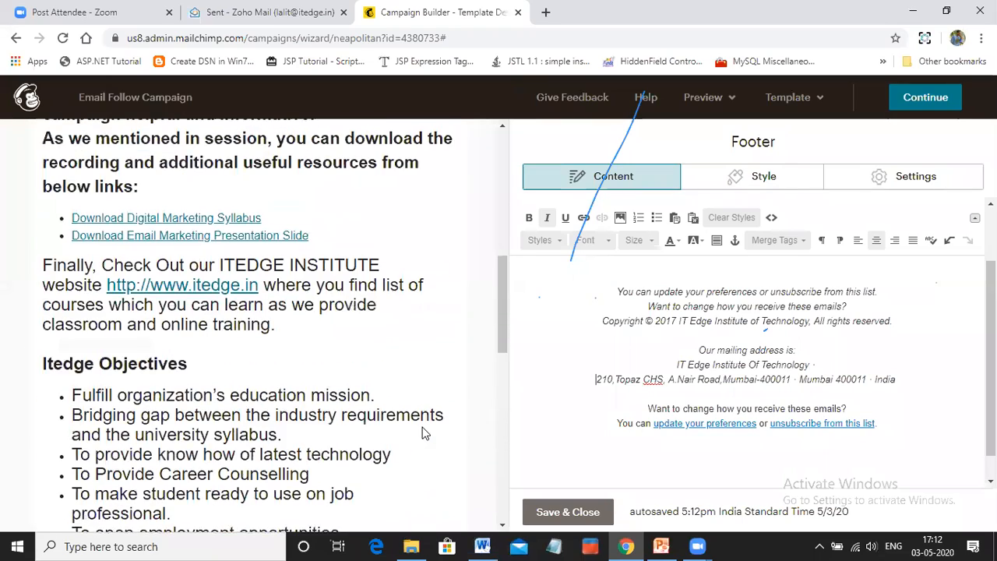
scroll(422, 434, "up", 8)
scroll(422, 432, "down", 18)
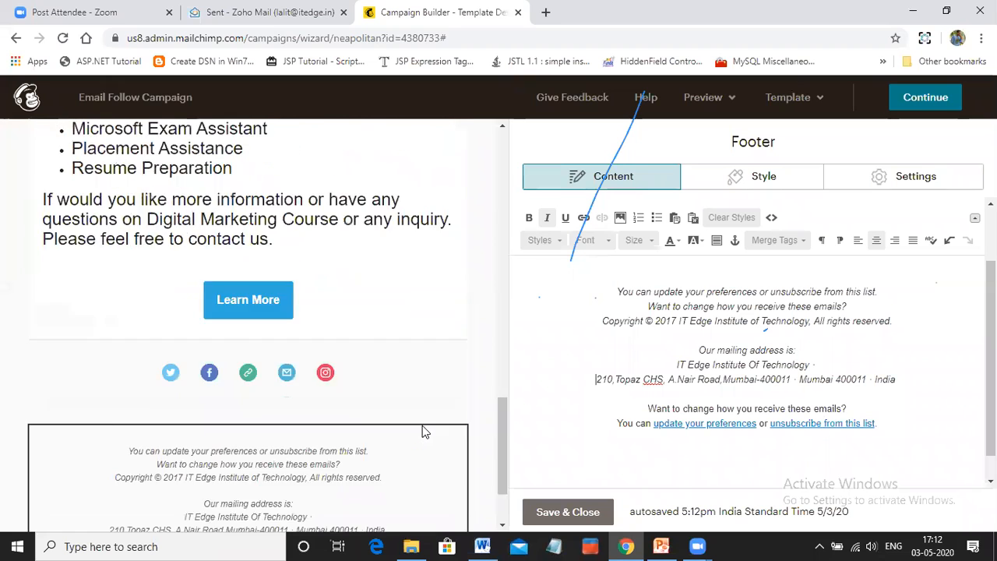
scroll(422, 430, "down", 1)
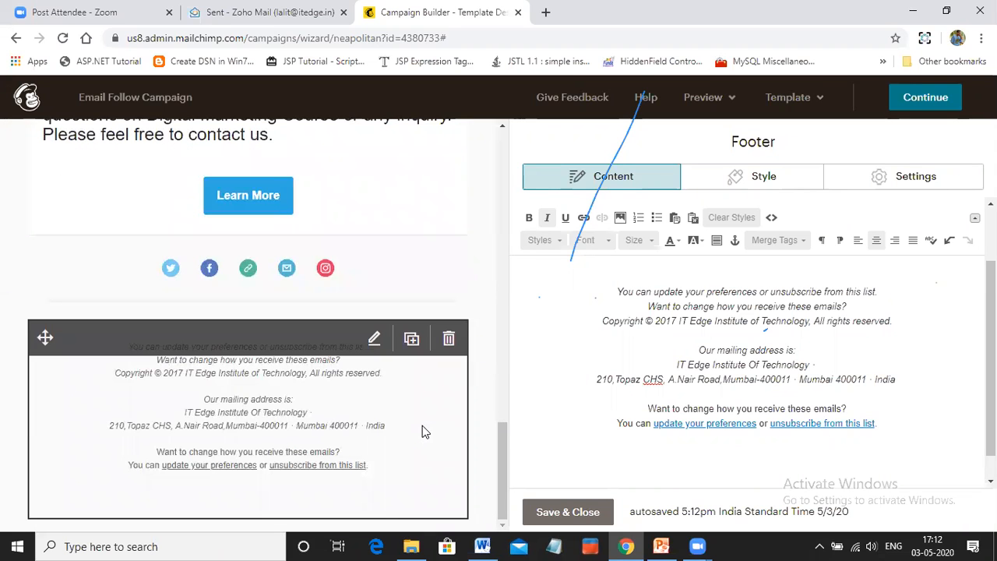
left_click(567, 511)
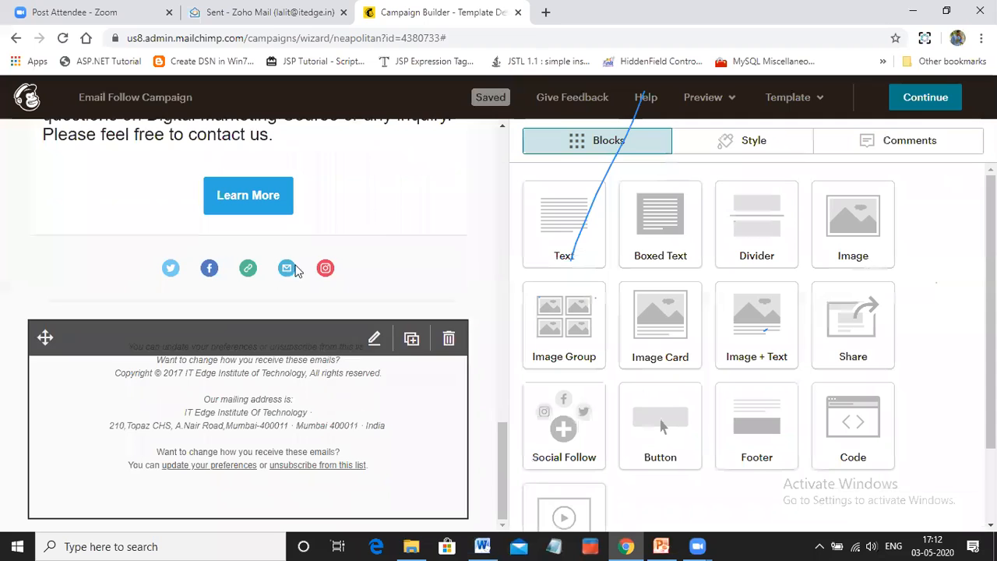
Preview the campaign in the desktop, mobile and inbox views, and exit preview mode
scroll(319, 332, "up", 18)
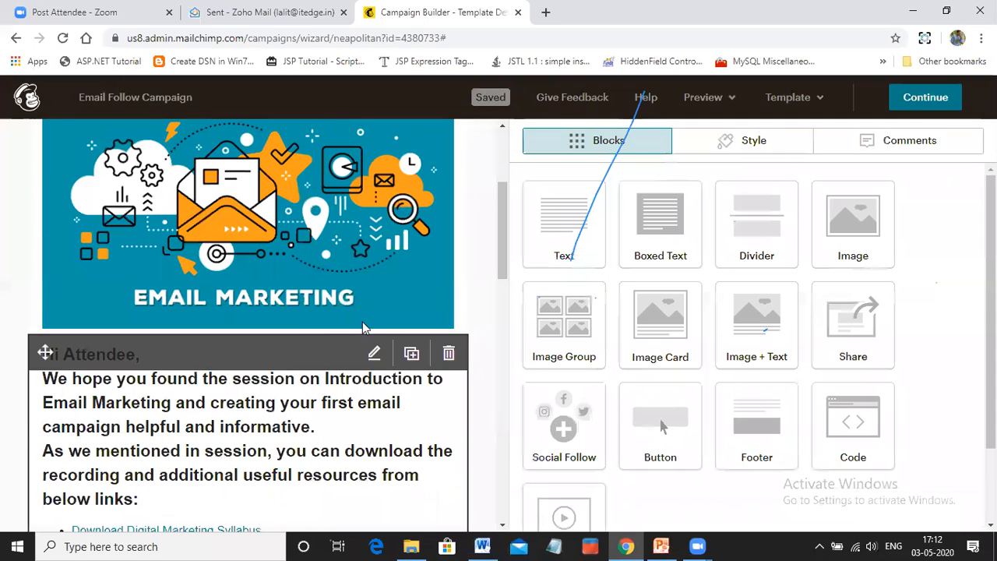
left_click(716, 100)
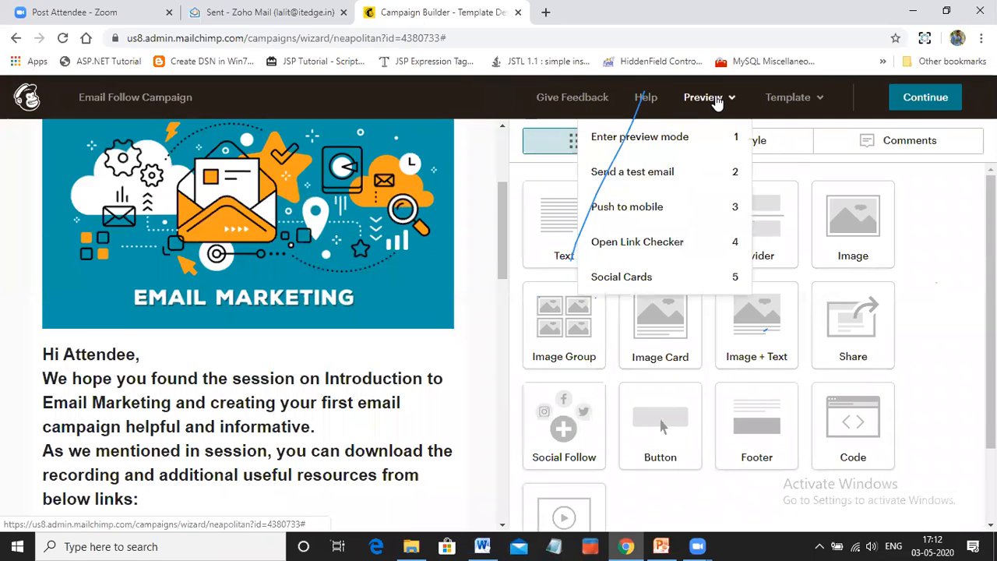
left_click(662, 141)
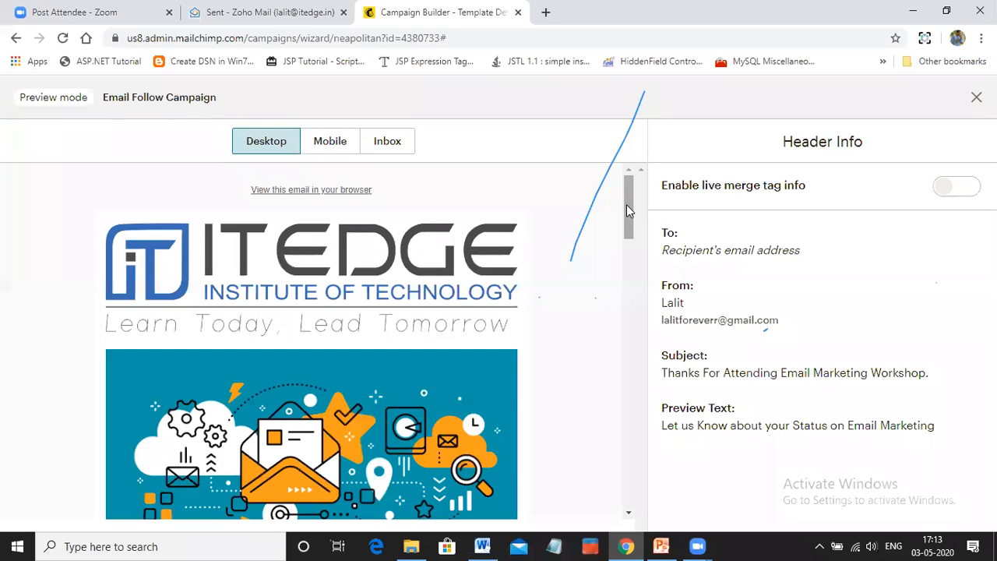
left_click_drag(629, 214, 640, 436)
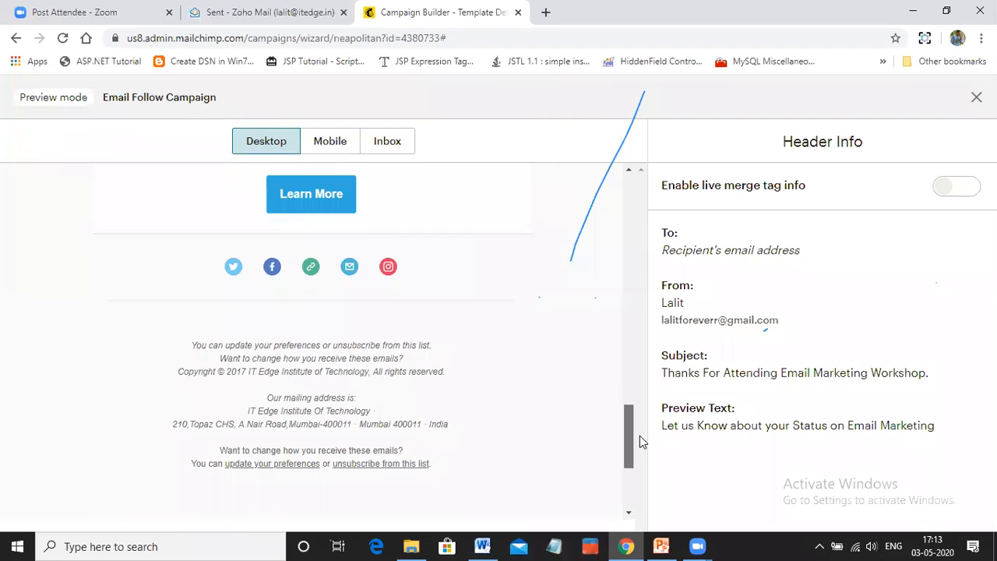
left_click_drag(644, 413, 457, 197)
left_click(330, 141)
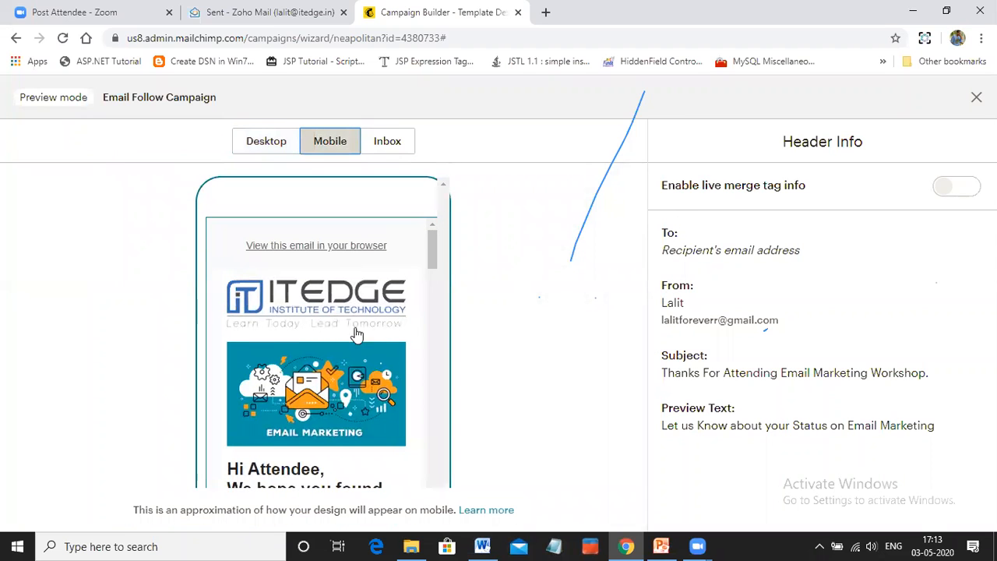
left_click_drag(433, 259, 433, 187)
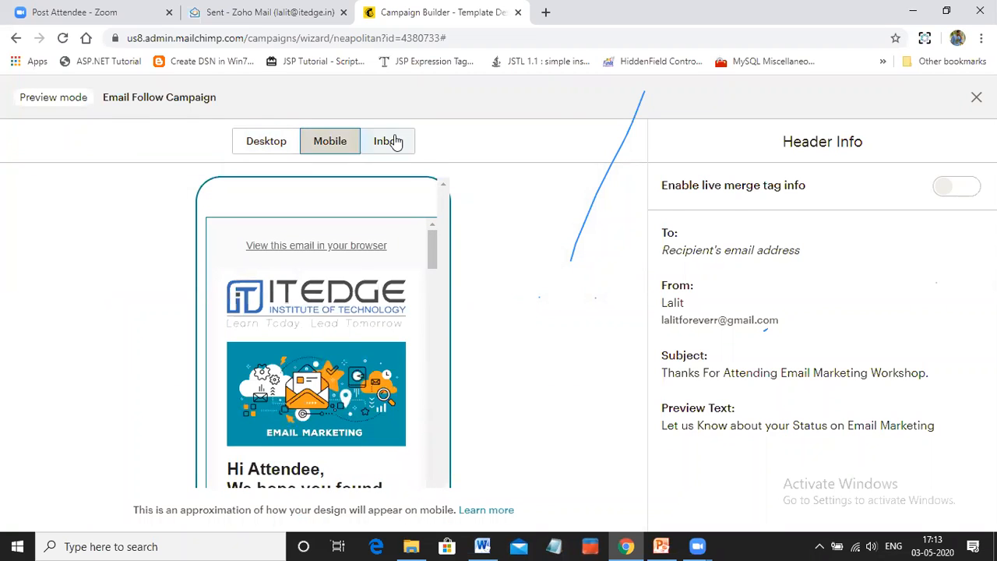
left_click(387, 141)
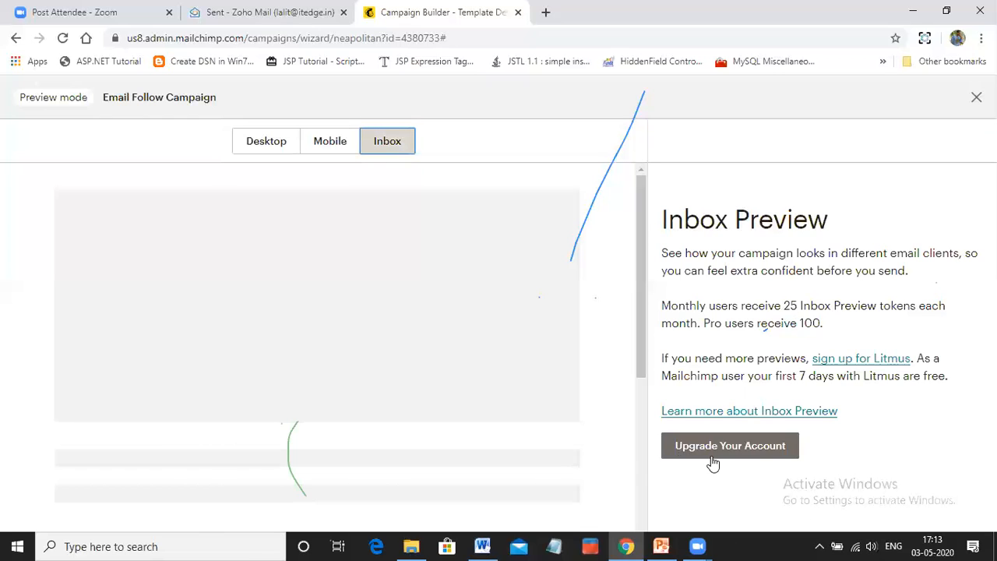
left_click(270, 148)
left_click(975, 99)
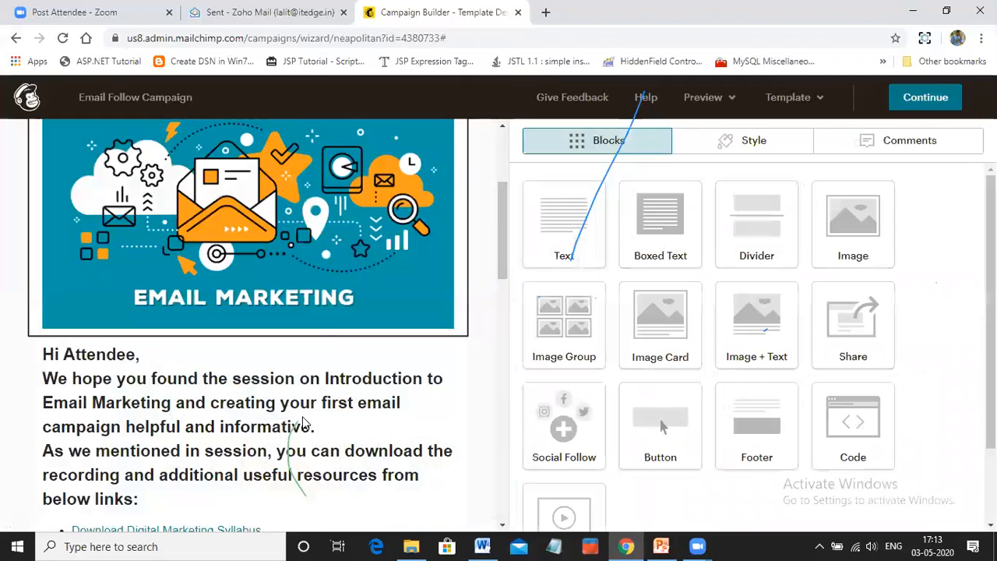
Send a test email of the campaign to the saved work email address and dismiss the confirmation
scroll(304, 421, "down", 5)
scroll(299, 409, "down", 8)
scroll(299, 409, "up", 3)
scroll(463, 369, "up", 15)
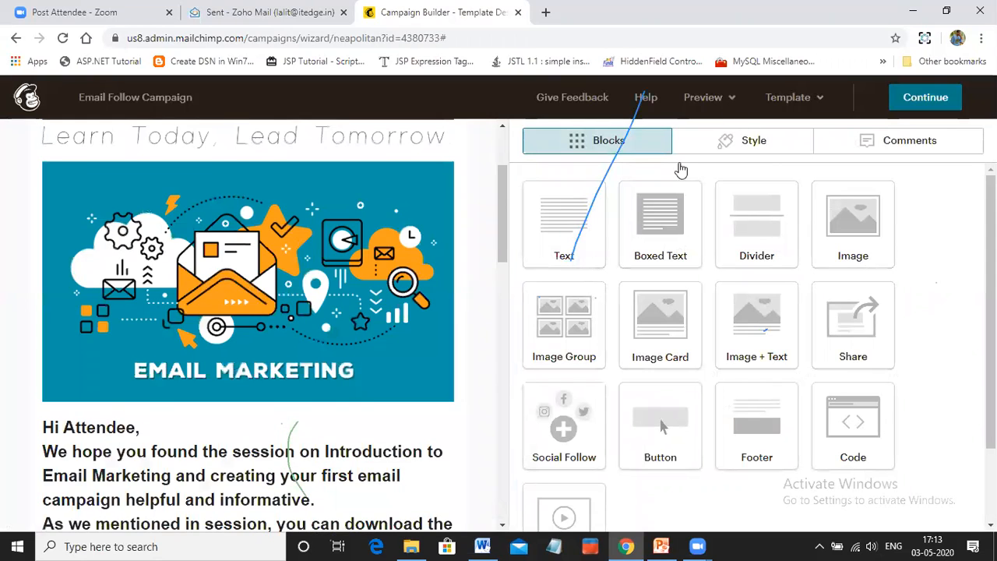
left_click(709, 97)
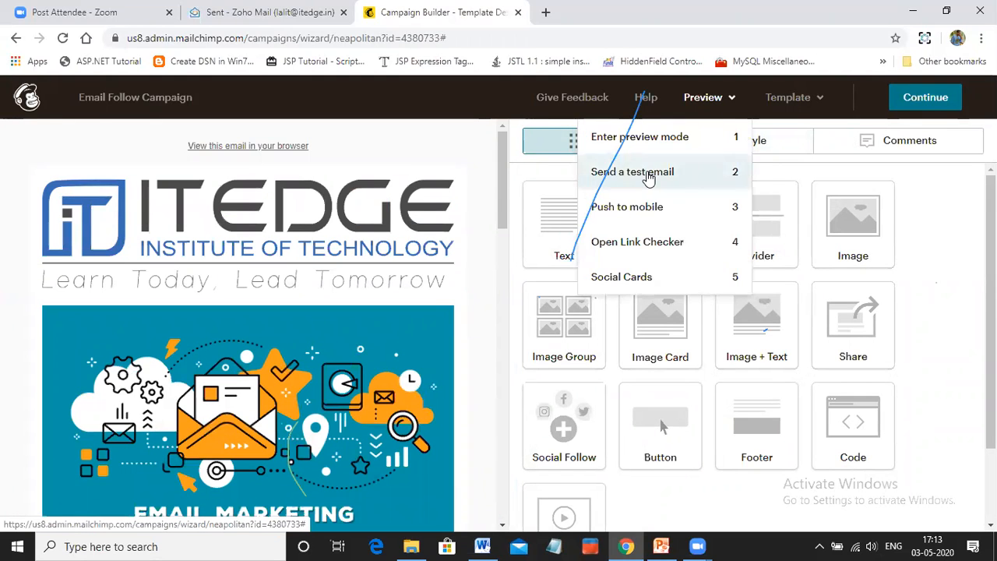
left_click(651, 177)
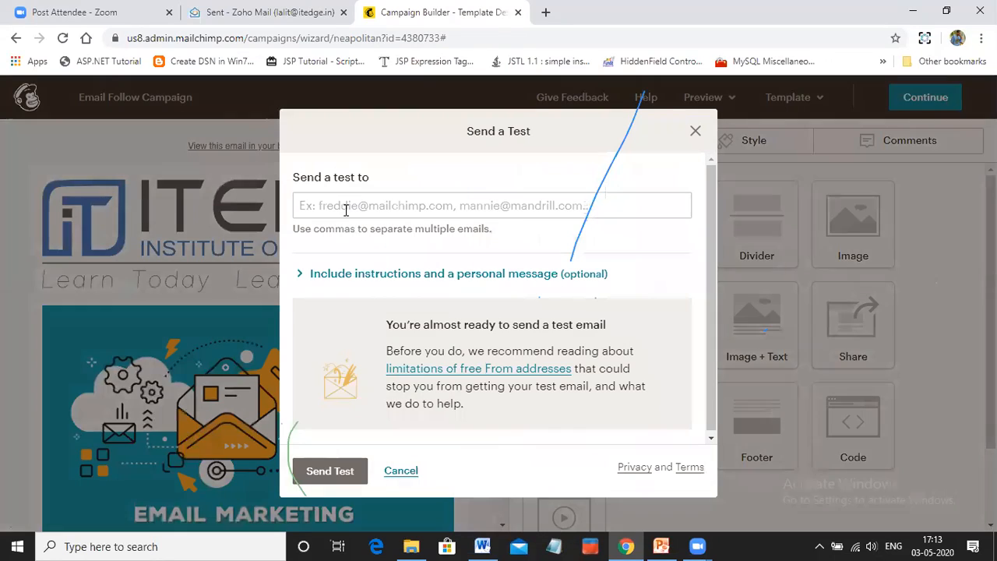
left_click(346, 211)
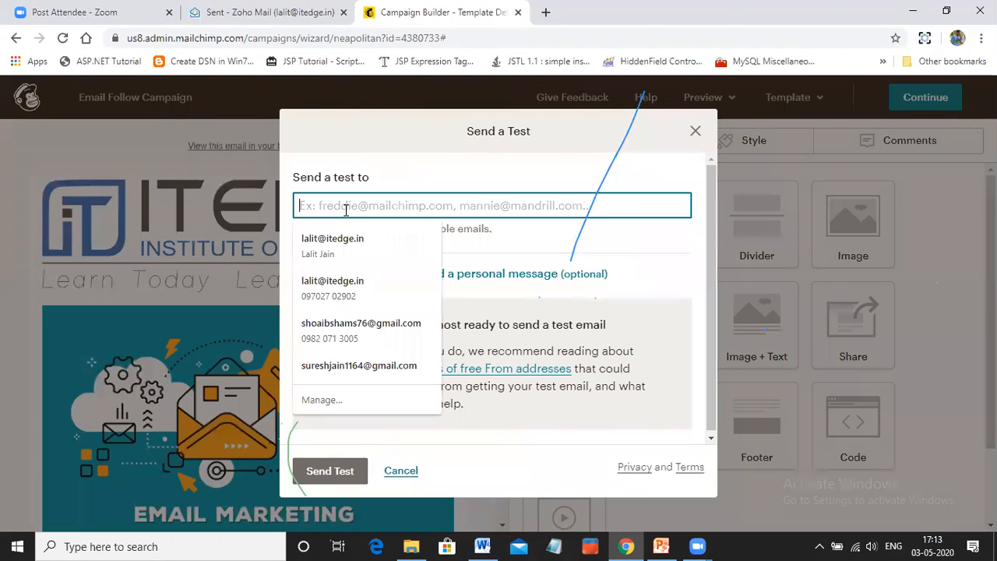
left_click(347, 254)
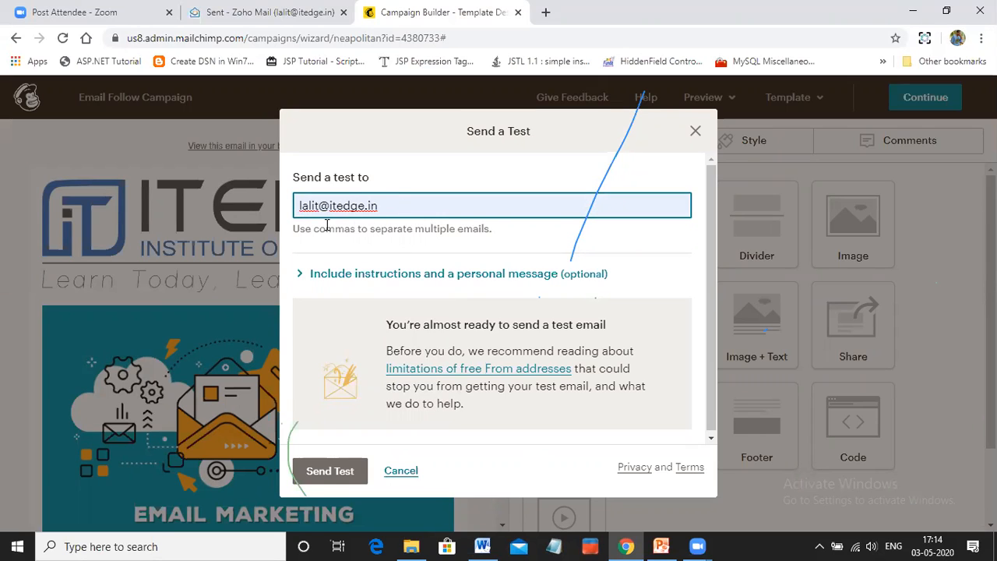
left_click(328, 477)
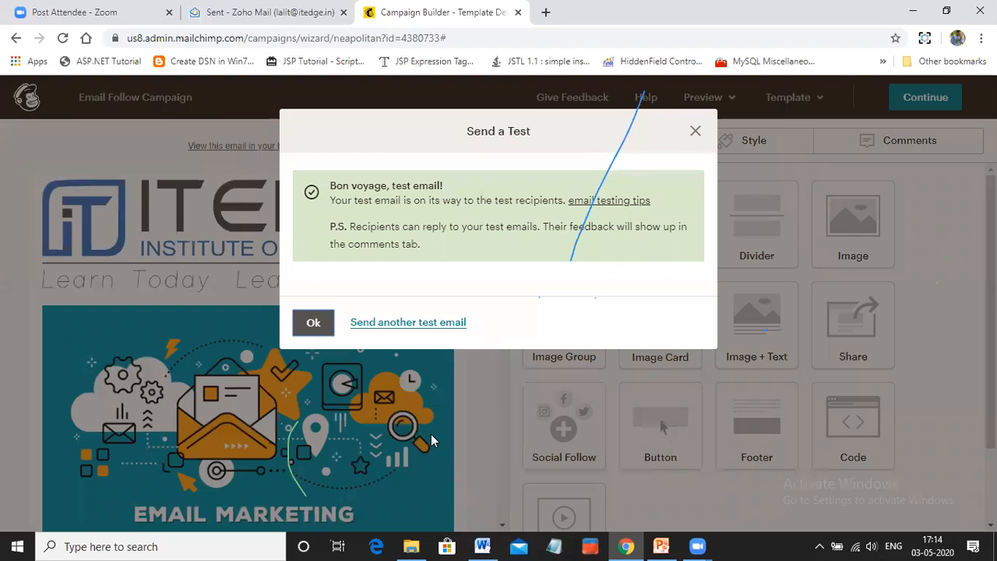
left_click(314, 323)
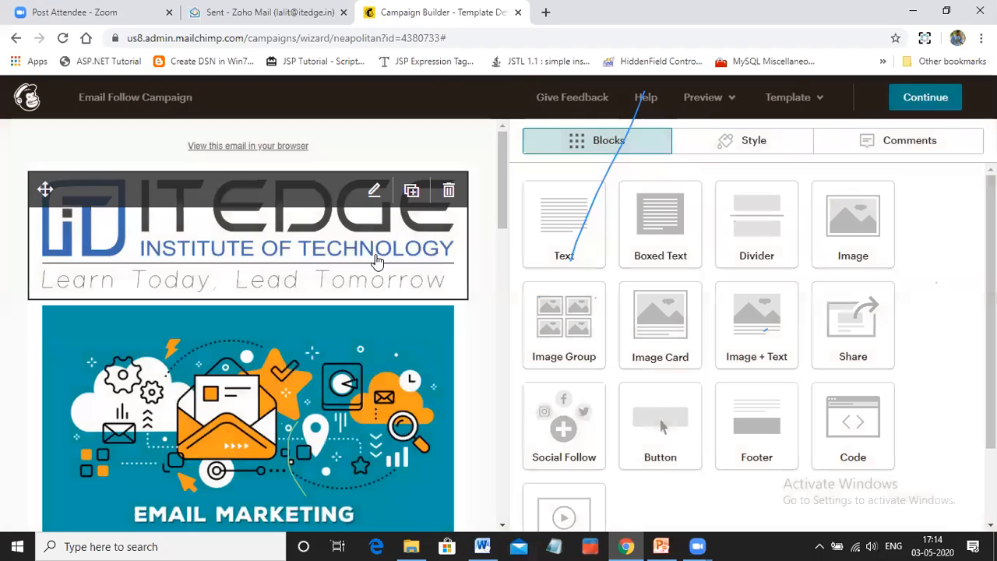
Switch to Zoho Mail and open the "[Test] Thanks For Attending Email Marketing Workshop." message in the ZMNewsLetter folder
left_click(250, 14)
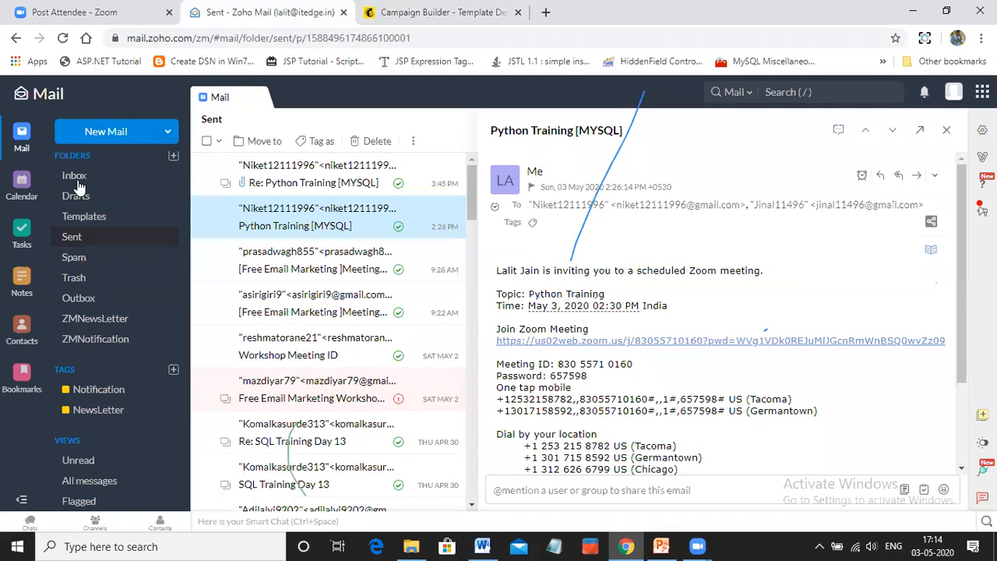
left_click(75, 180)
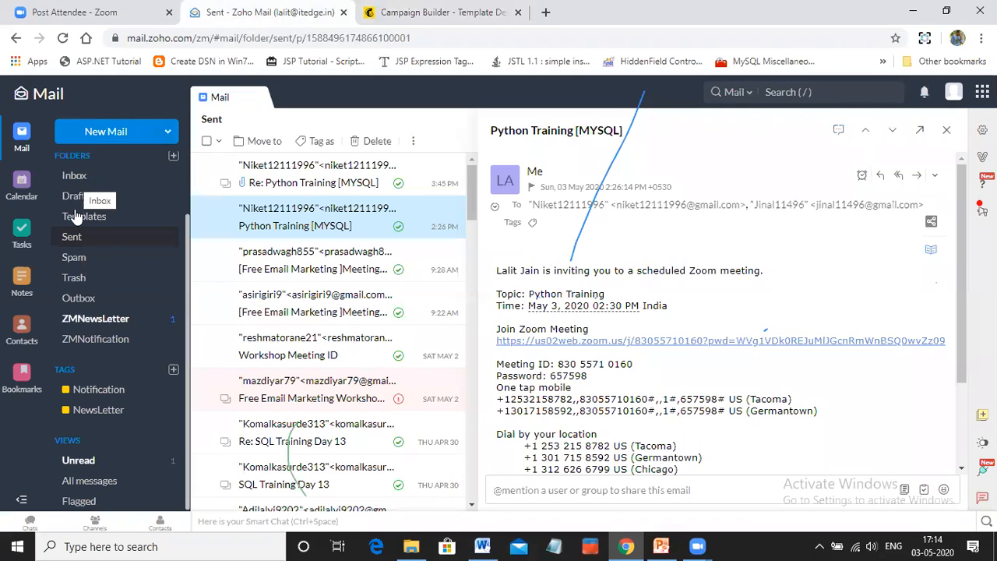
left_click(92, 325)
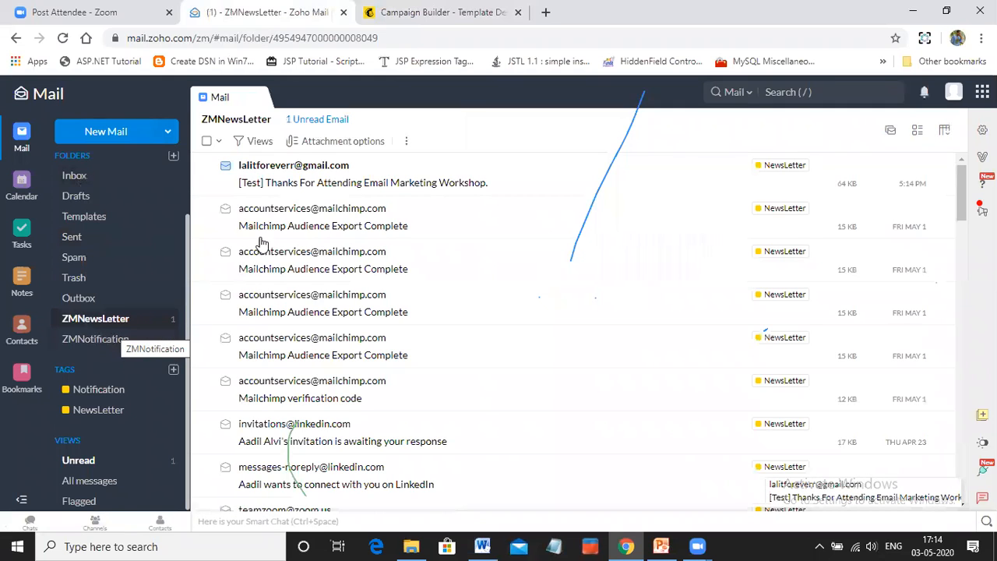
left_click(335, 181)
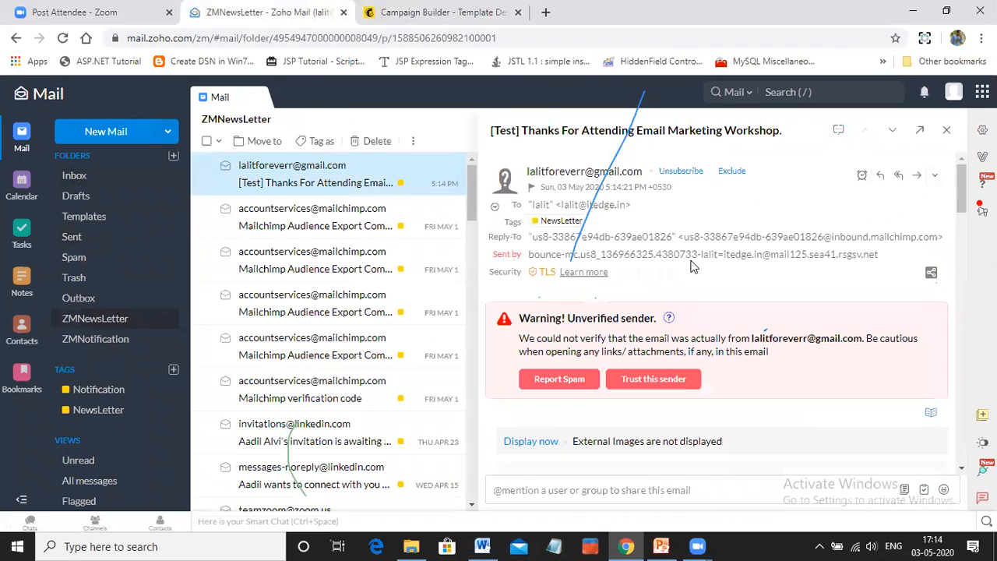
Add the test email's sender to the trusted senders and display the message's external images
left_click(676, 374)
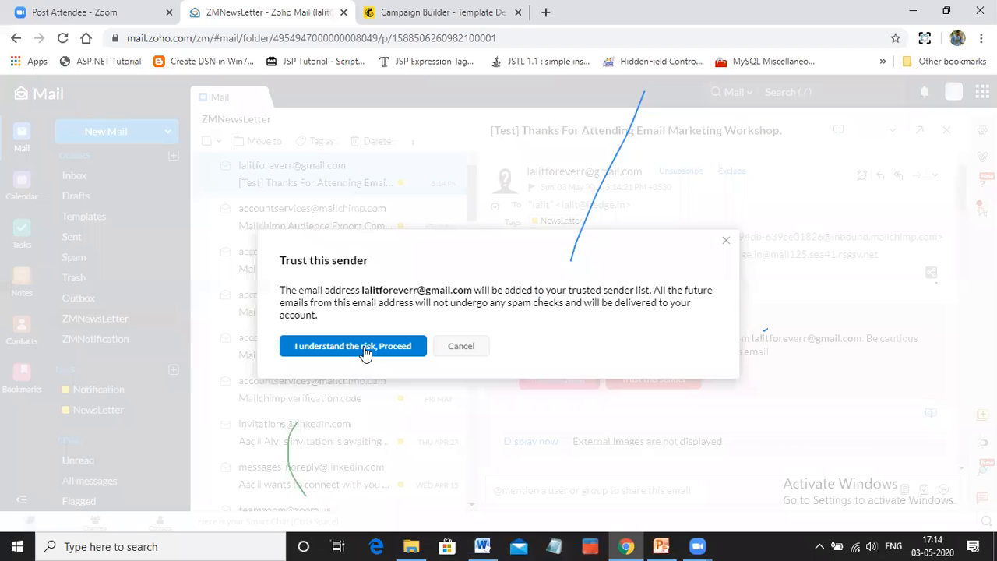
left_click(365, 348)
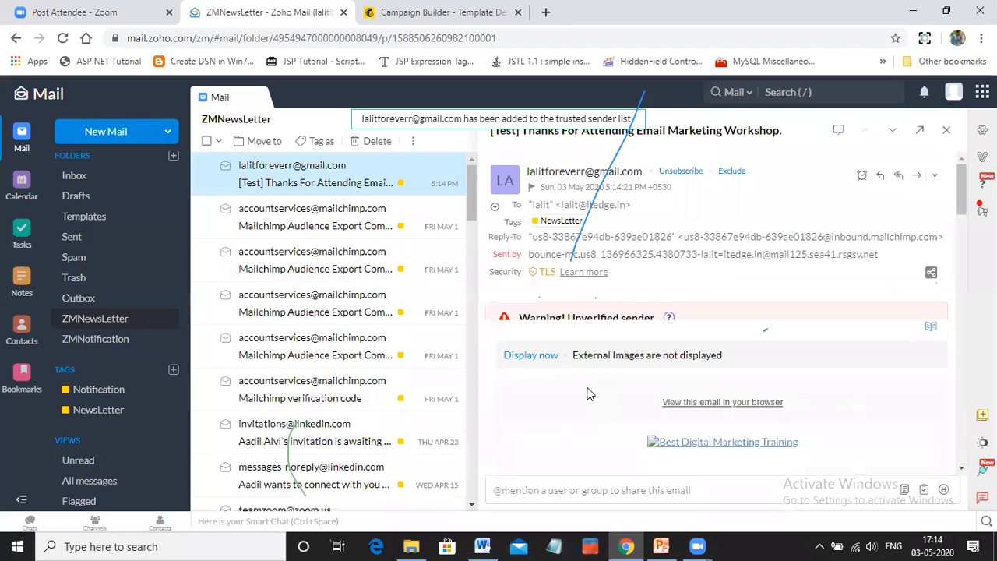
left_click(541, 337)
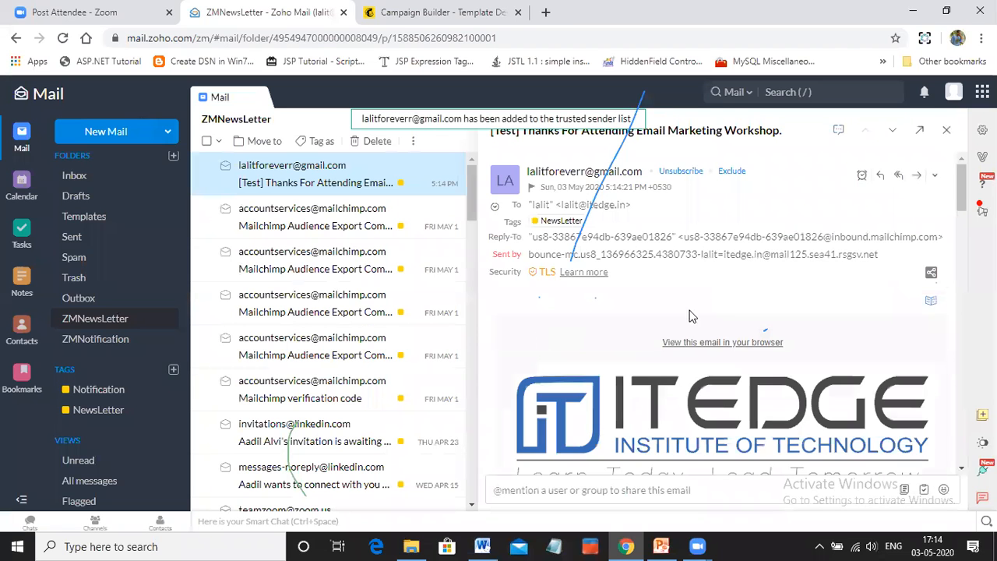
Read through the test email from the header image to the footer, checking the body text, resource links and social icons
scroll(762, 296, "down", 1)
scroll(762, 296, "down", 4)
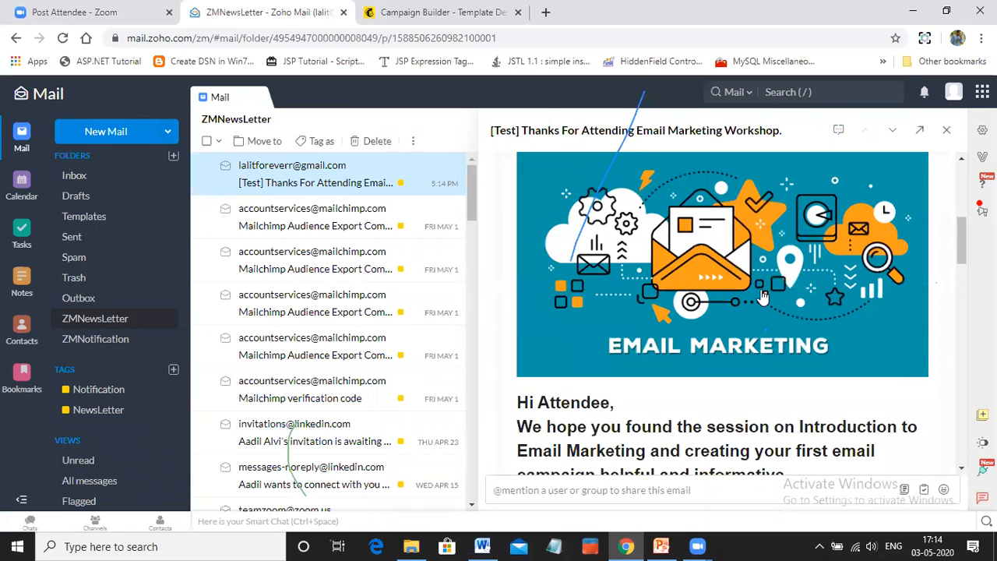
scroll(762, 296, "down", 2)
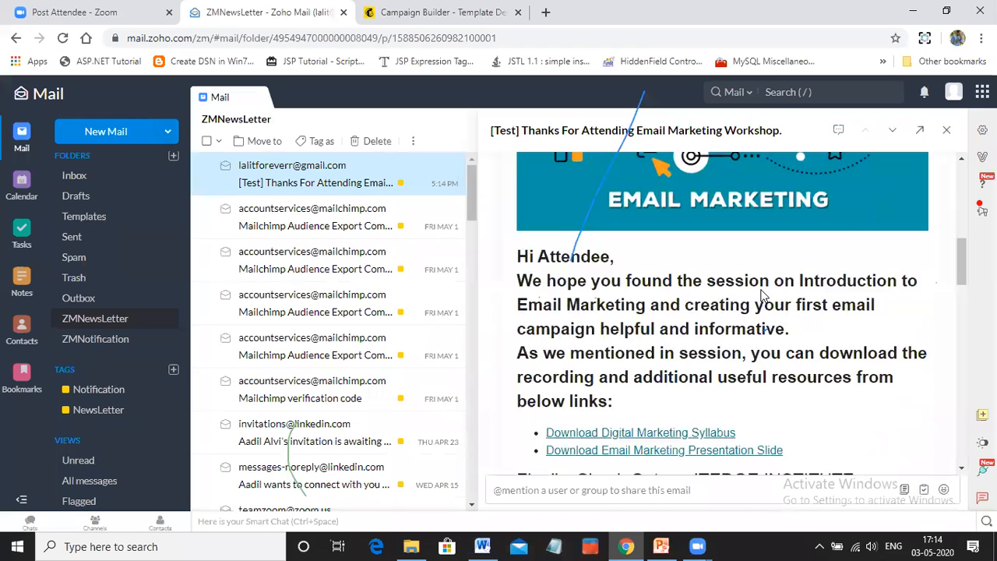
scroll(762, 296, "down", 2)
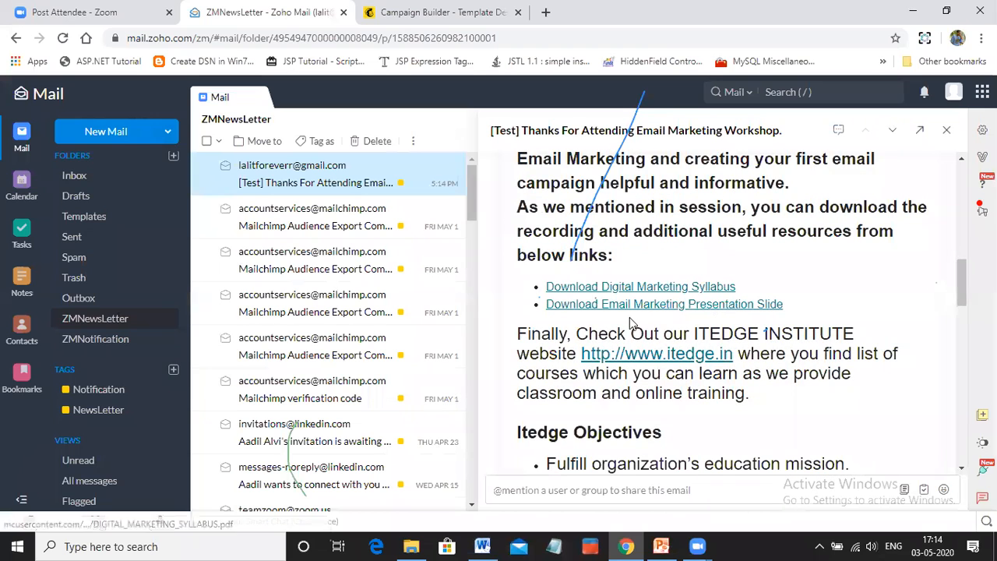
scroll(695, 315, "down", 3)
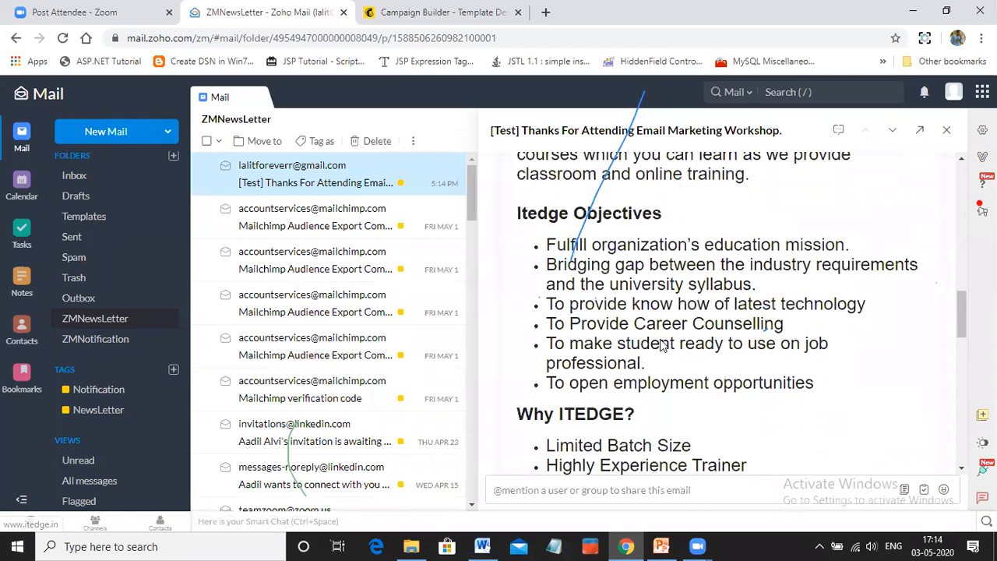
scroll(661, 345, "down", 9)
scroll(712, 254, "down", 1)
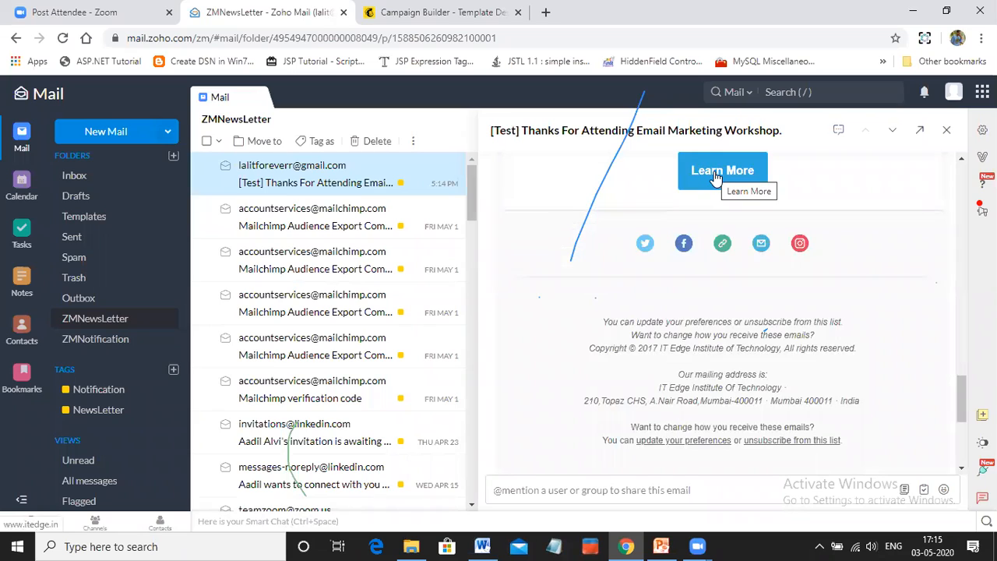
Test the email's Learn More link and close the website tab it opens
left_click(716, 177)
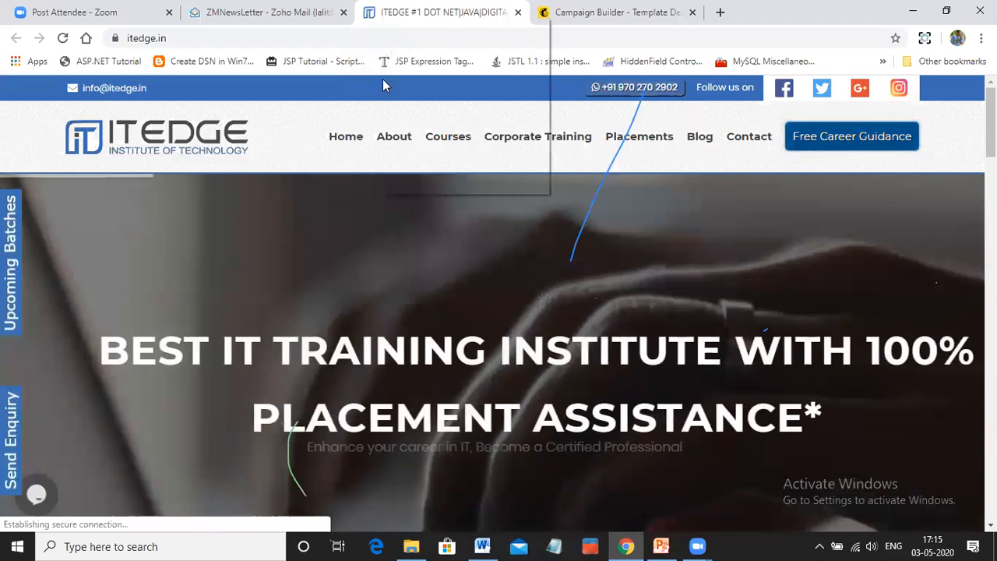
right_click(392, 12)
key("Escape")
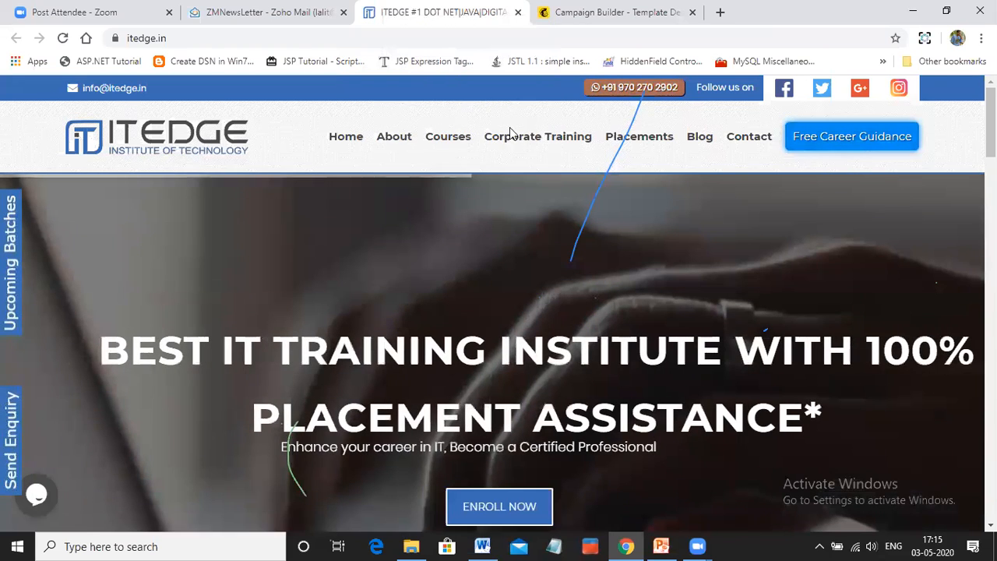
key("ctrl+w")
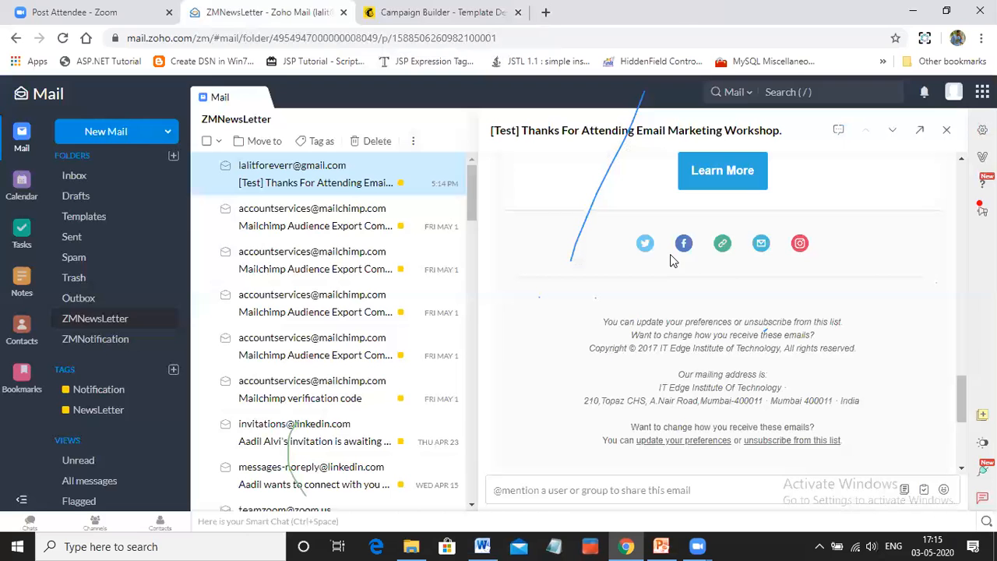
Test the email's Instagram link and look through the profile's posts
left_click(799, 245)
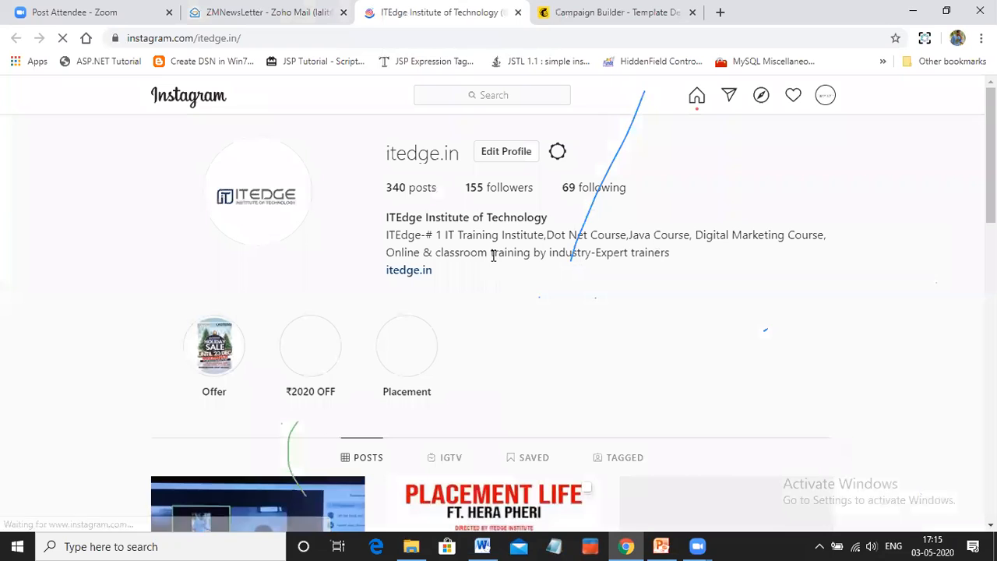
scroll(441, 315, "down", 3)
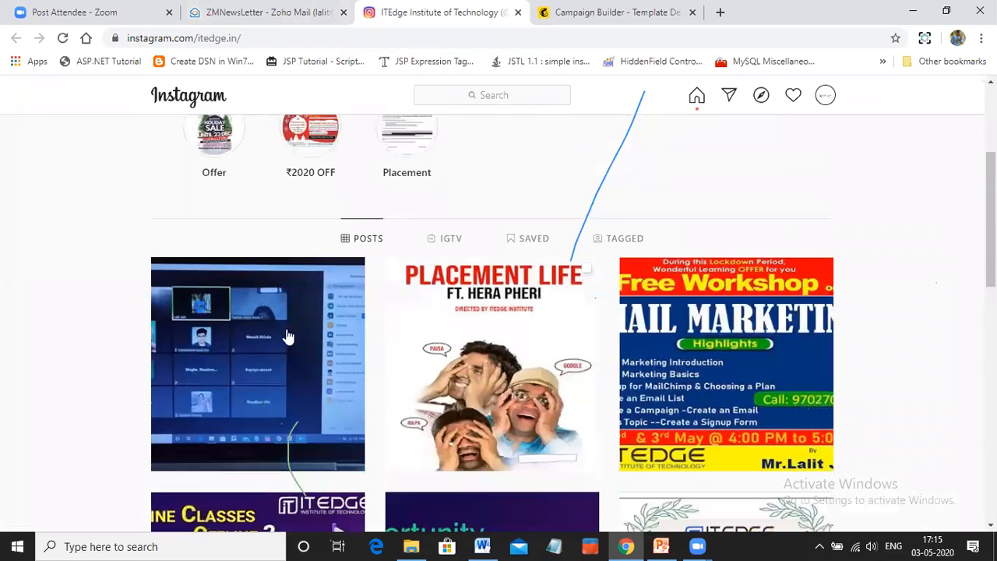
scroll(793, 358, "down", 2)
scroll(795, 357, "up", 4)
scroll(795, 357, "down", 10)
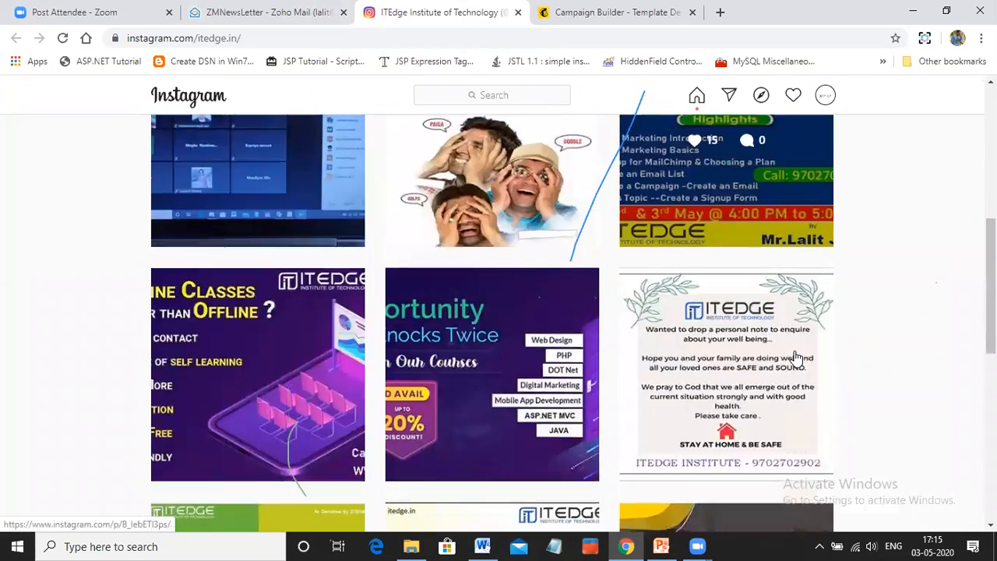
scroll(795, 358, "up", 10)
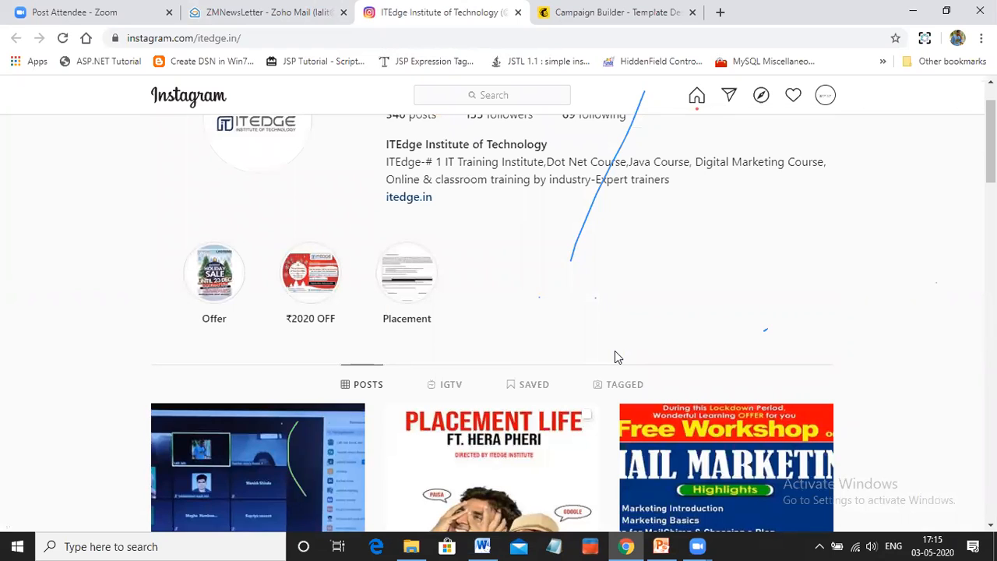
scroll(617, 357, "up", 1)
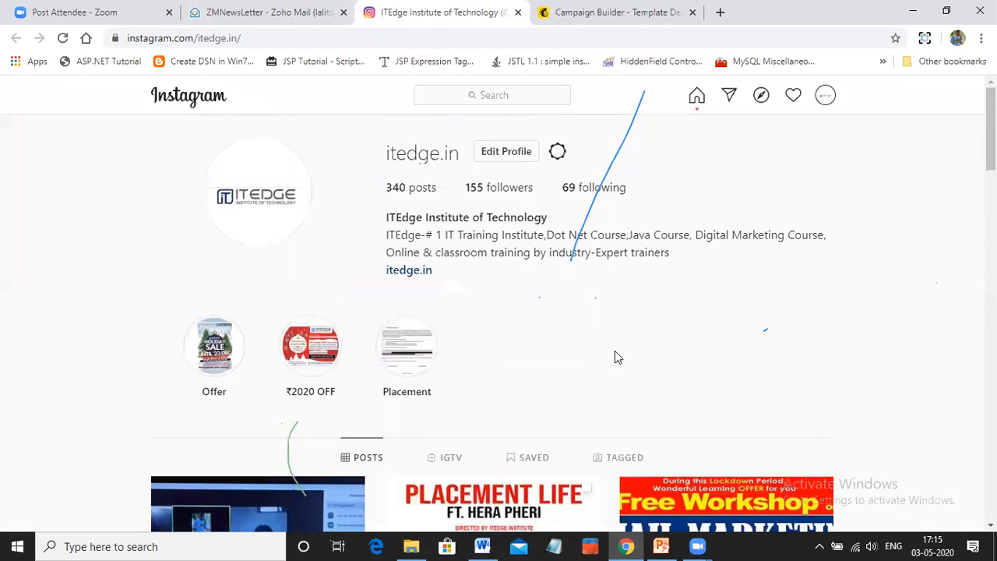
scroll(616, 357, "down", 2)
scroll(615, 357, "up", 2)
Open the Instagram home feed, dismiss the pop-up, and close the Instagram tab
left_click(697, 95)
left_click(514, 375)
right_click(374, 12)
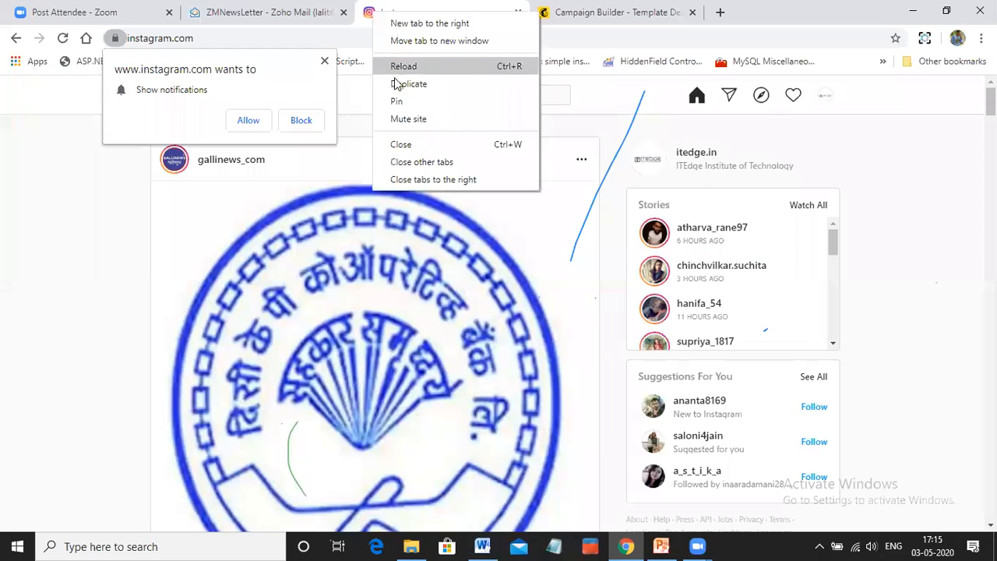
left_click(404, 144)
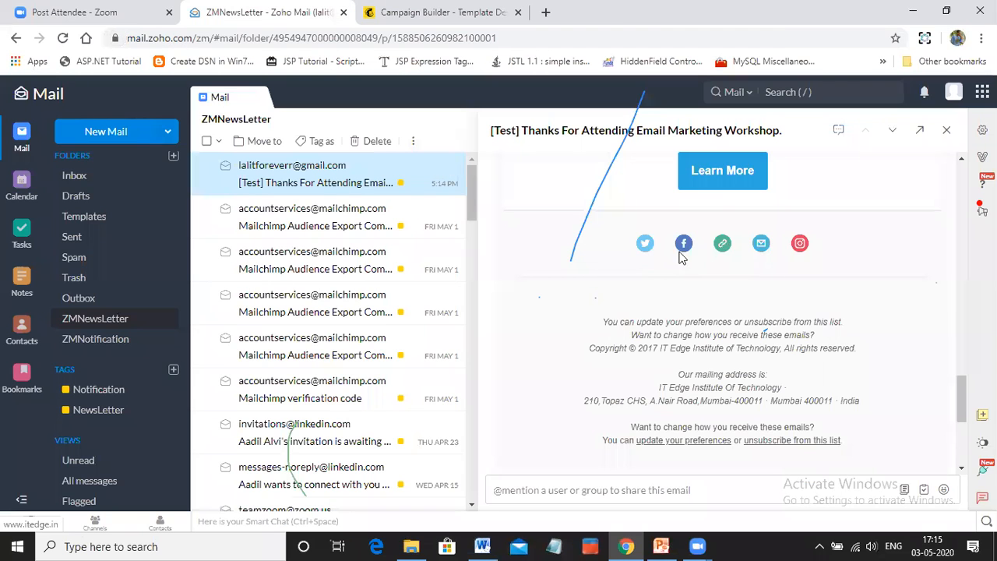
Return to the Mailchimp campaign builder and continue from the template design to the campaign overview
scroll(786, 308, "up", 15)
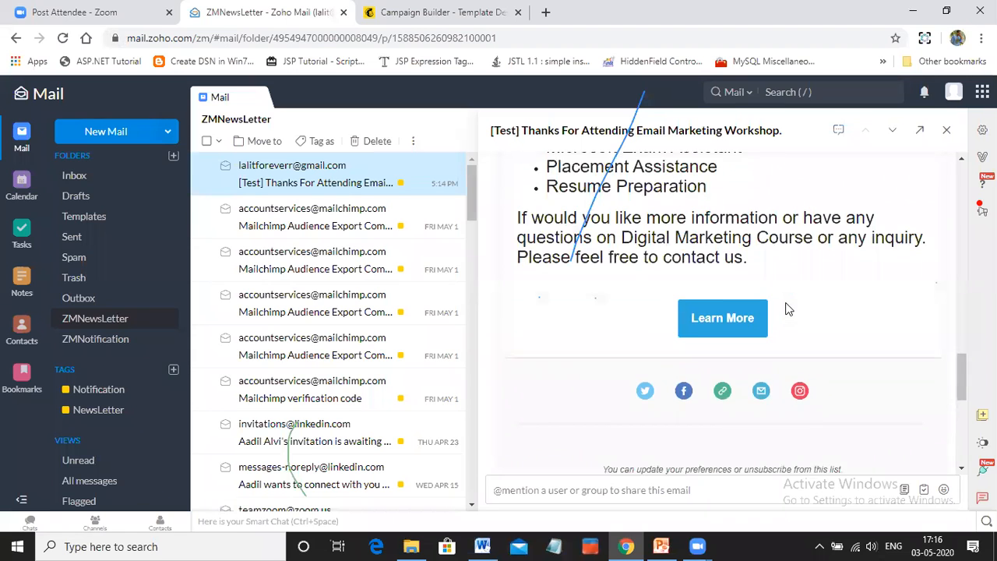
scroll(786, 307, "up", 5)
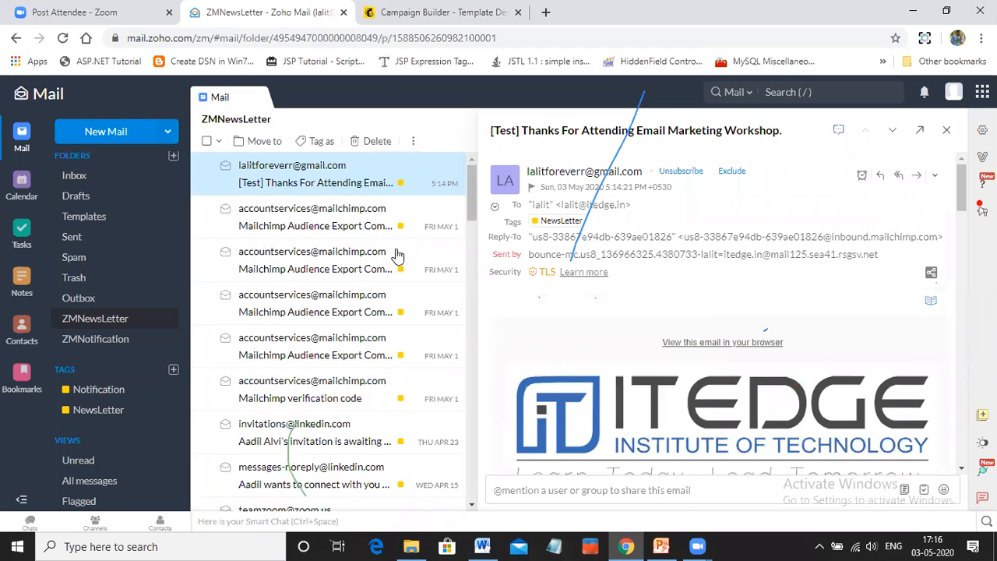
left_click(380, 22)
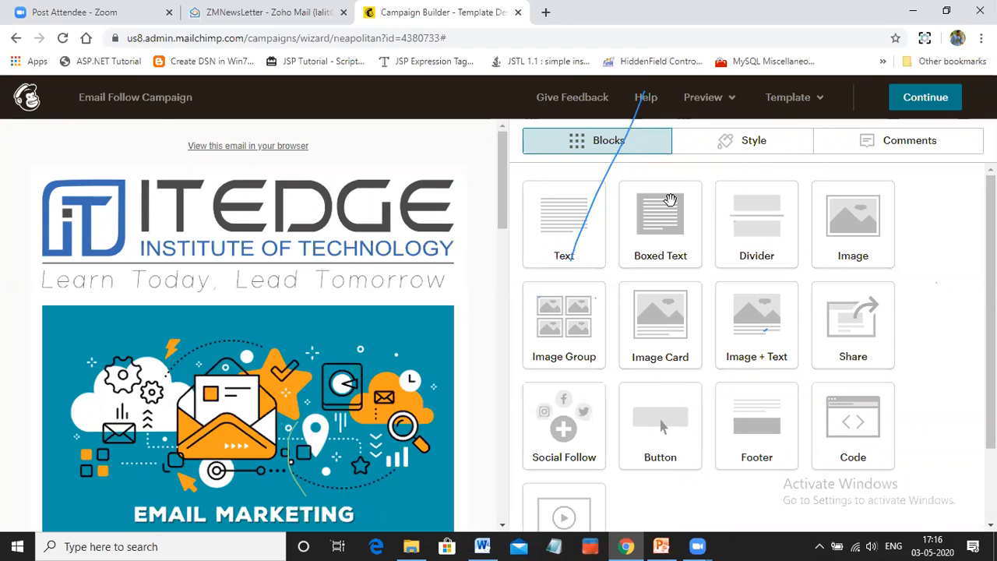
left_click(610, 140)
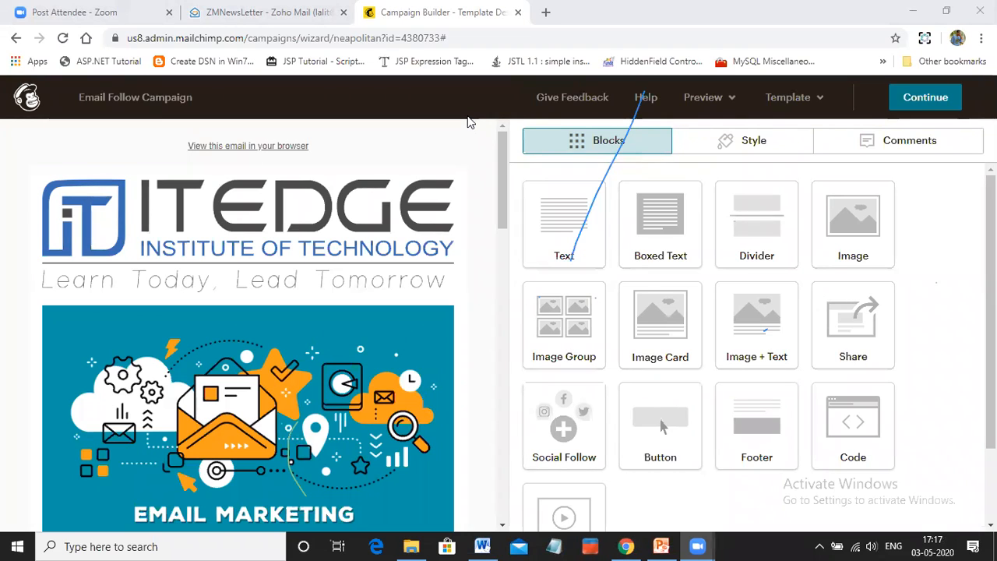
mouse_move(268, 379)
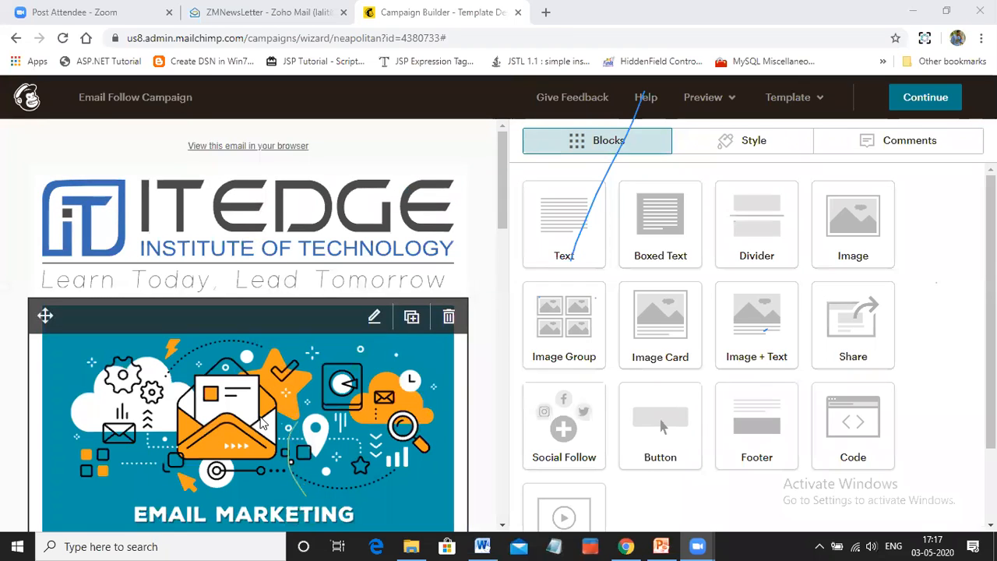
left_click(938, 111)
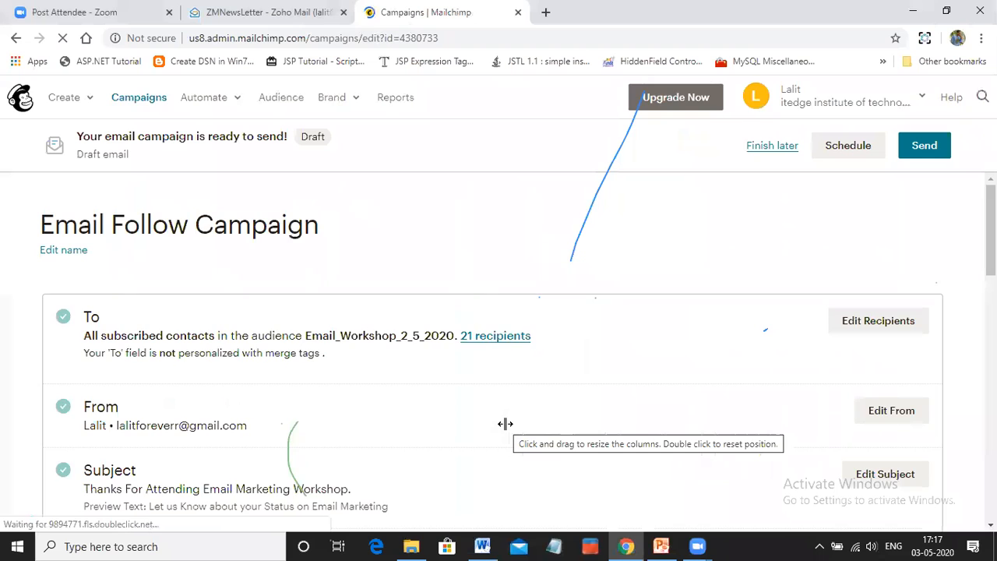
Review the campaign overview, checking the recipients, subject, content, campaign link and social post options
scroll(505, 424, "down", 6)
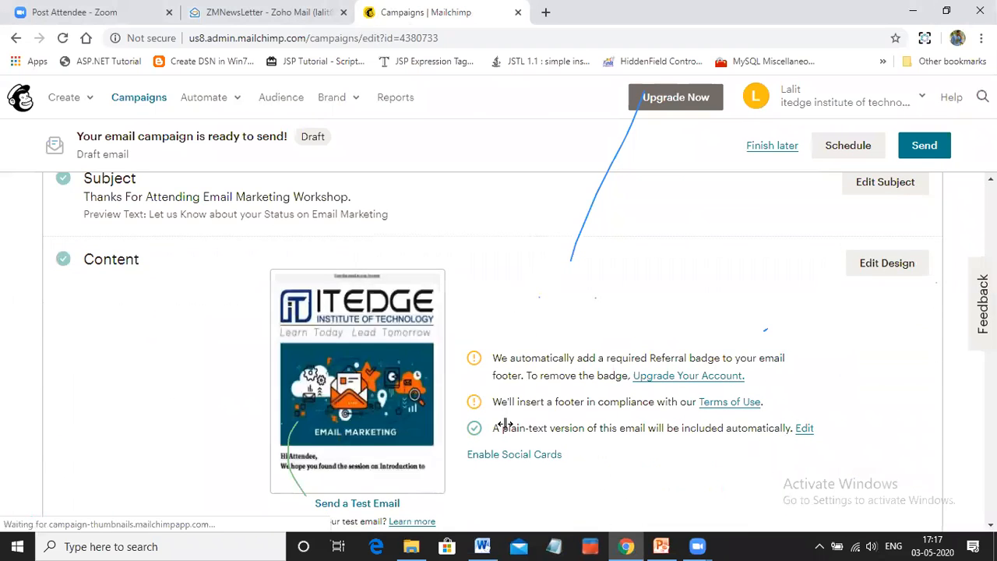
scroll(504, 423, "down", 5)
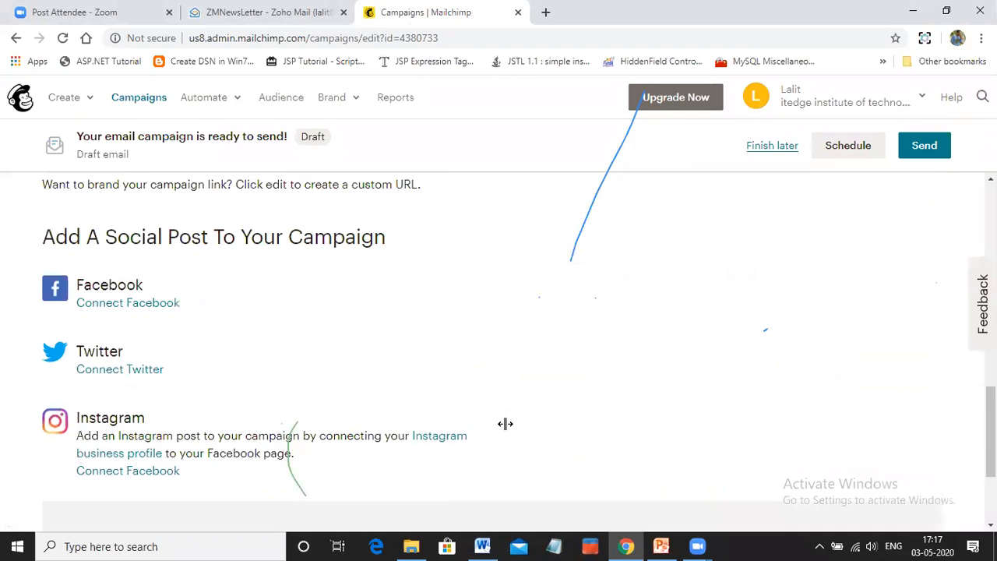
scroll(161, 345, "up", 1)
scroll(122, 285, "up", 2)
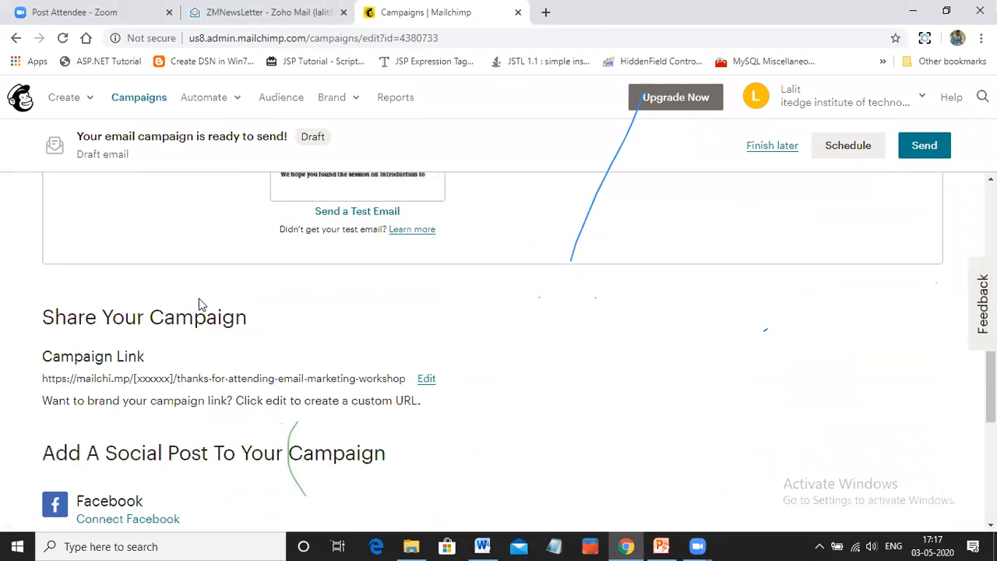
scroll(202, 309, "down", 1)
left_click_drag(43, 306, 324, 306)
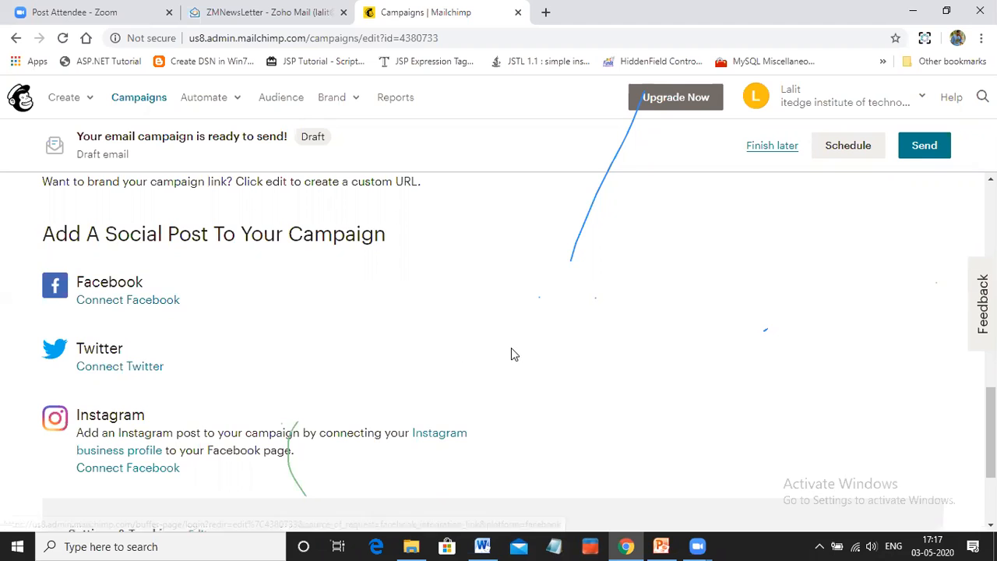
scroll(512, 353, "up", 1)
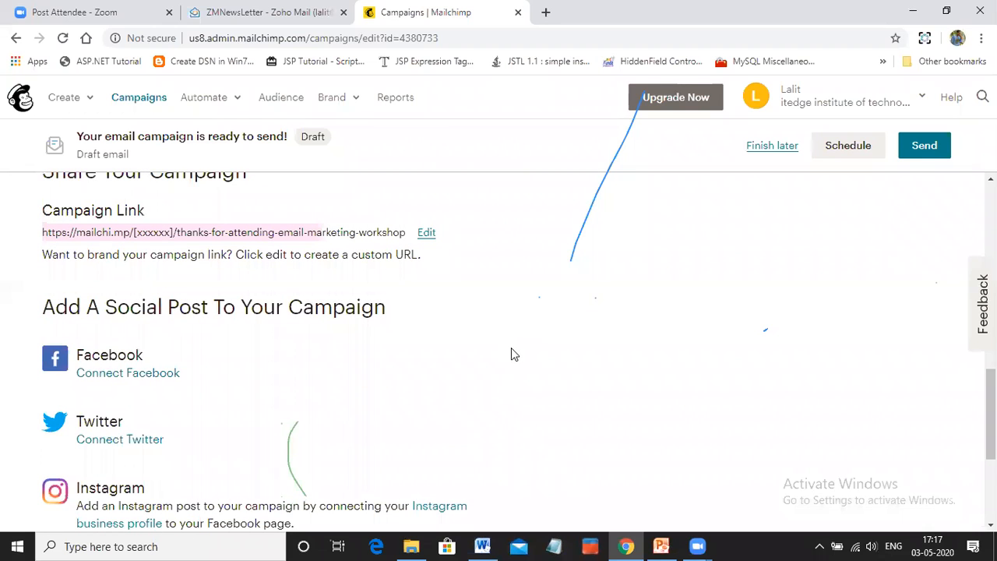
scroll(511, 352, "down", 1)
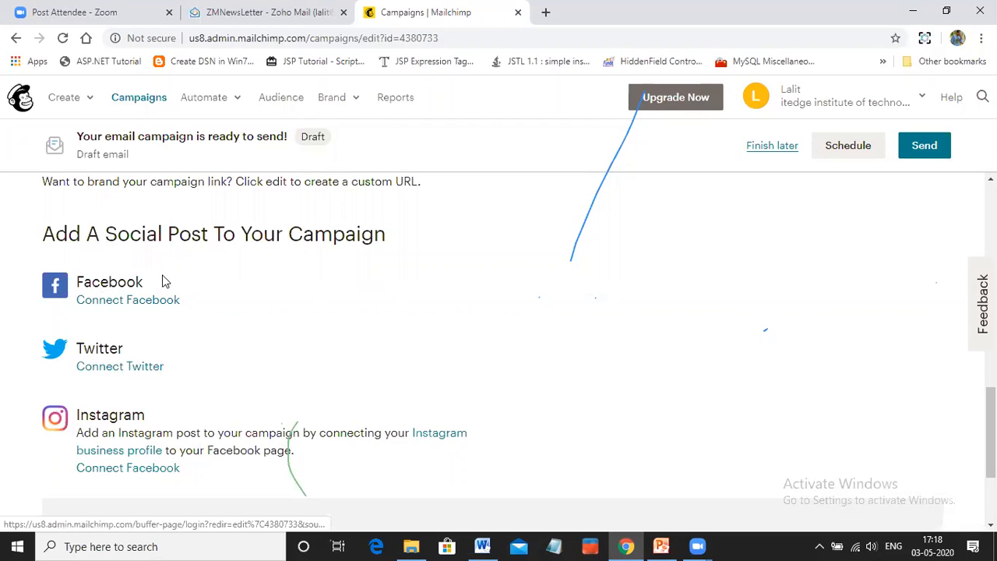
scroll(350, 296, "up", 1)
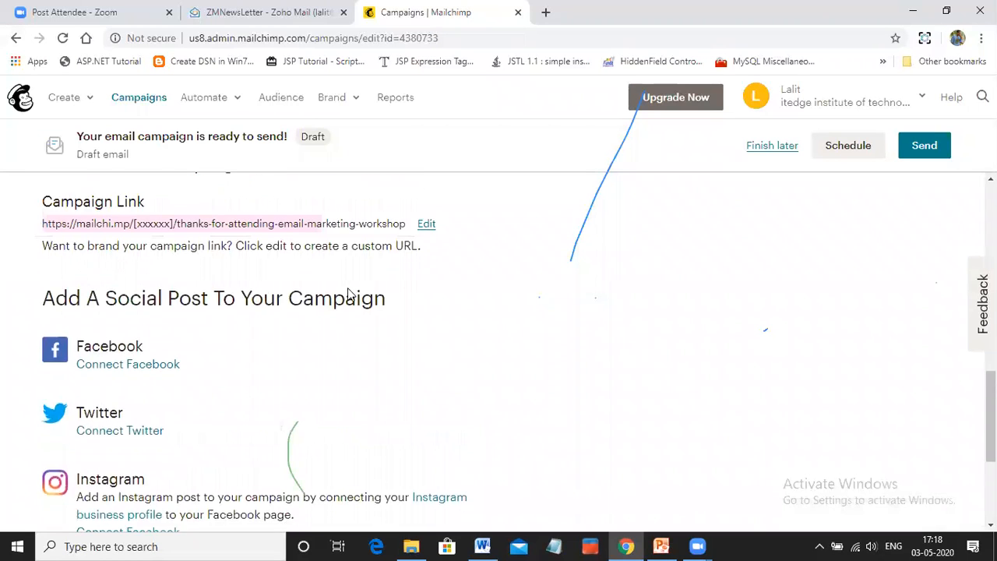
Open the Facebook connection for a campaign social post, and go back to the overview without logging in
scroll(314, 325, "down", 1)
left_click(125, 302)
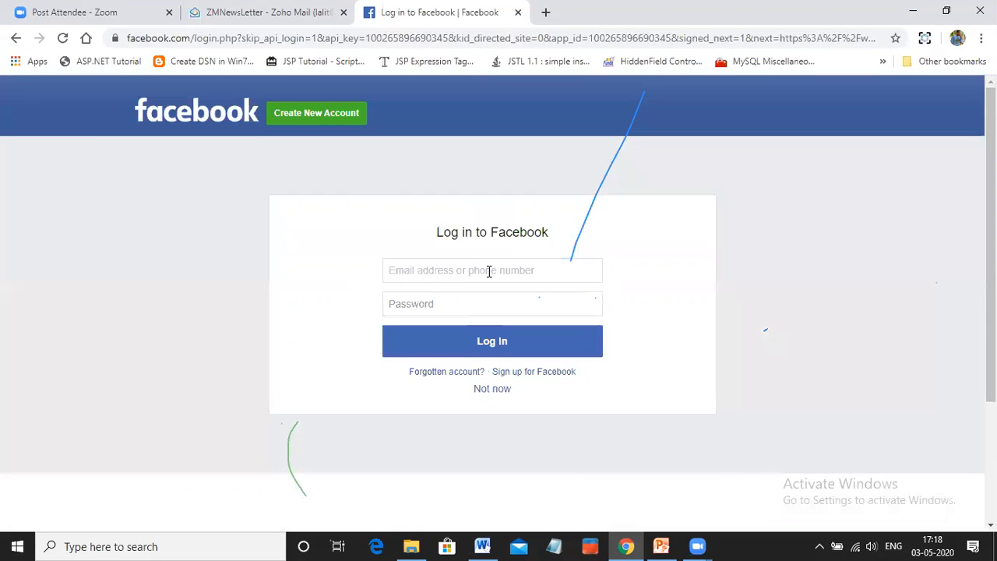
left_click(15, 39)
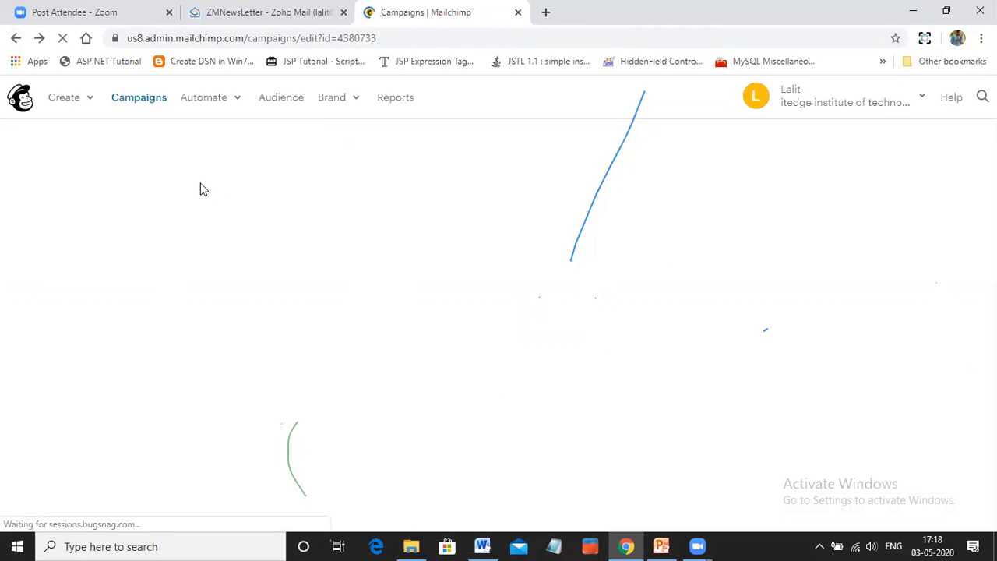
Review the campaign's Settings & Tracking options, including open and click tracking, and save them without changes
scroll(386, 272, "down", 12)
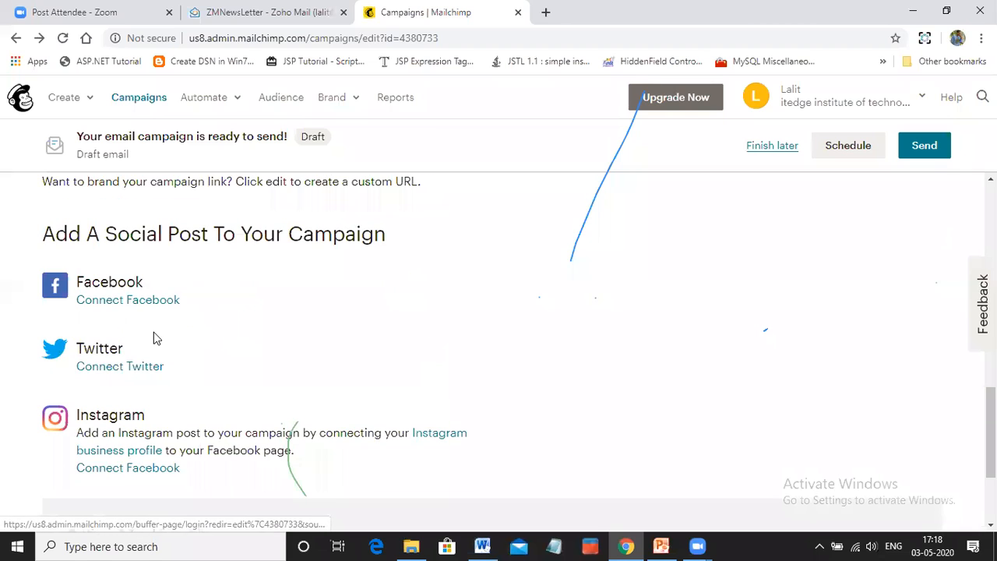
scroll(246, 337, "down", 2)
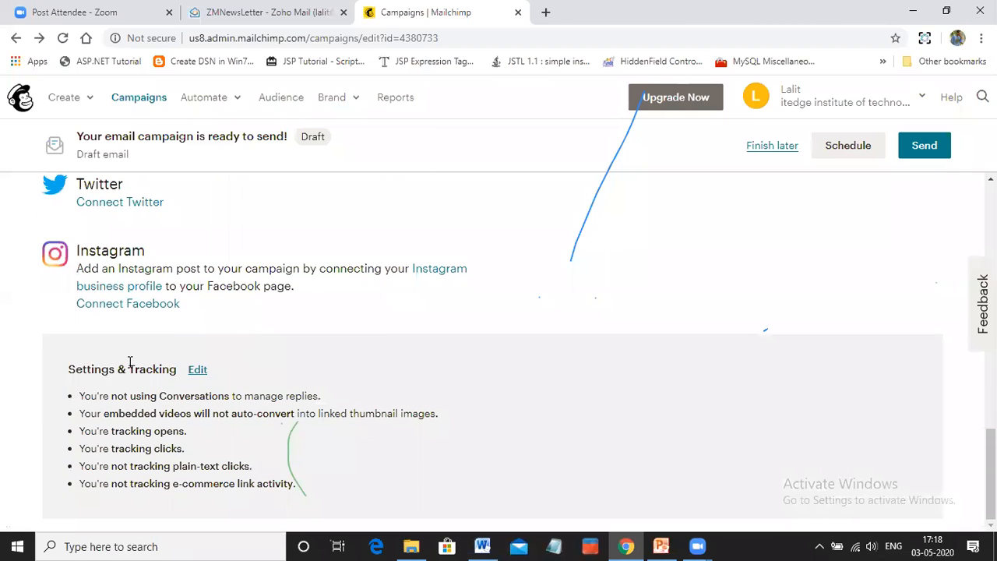
left_click(195, 371)
scroll(402, 319, "down", 1)
scroll(403, 319, "down", 2)
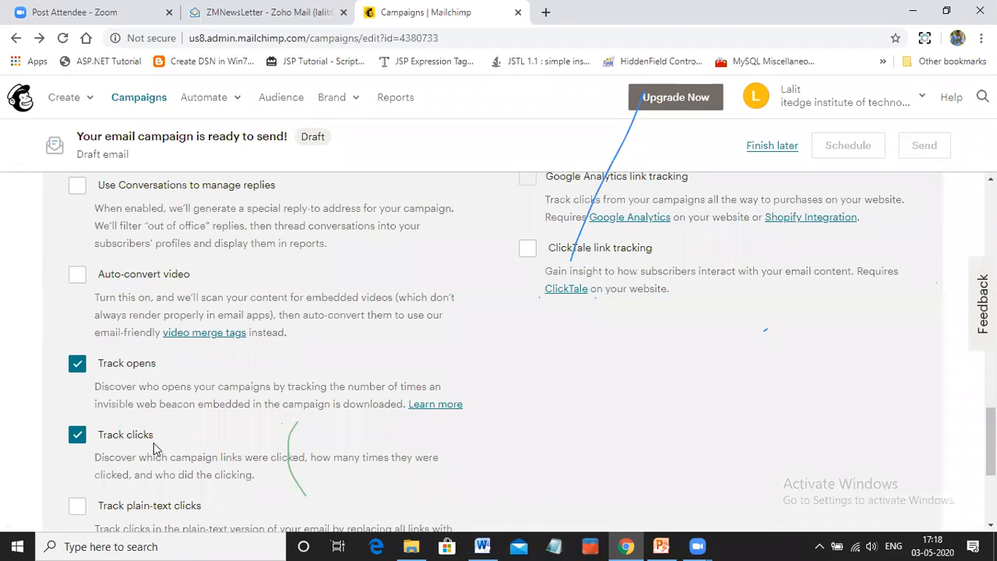
scroll(185, 450, "down", 2)
scroll(185, 450, "down", 1)
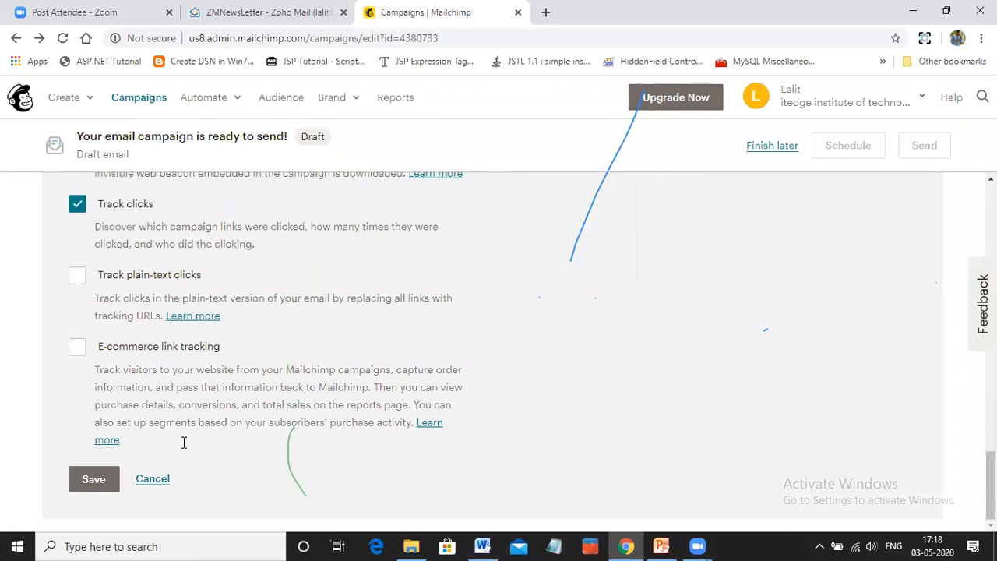
left_click(98, 479)
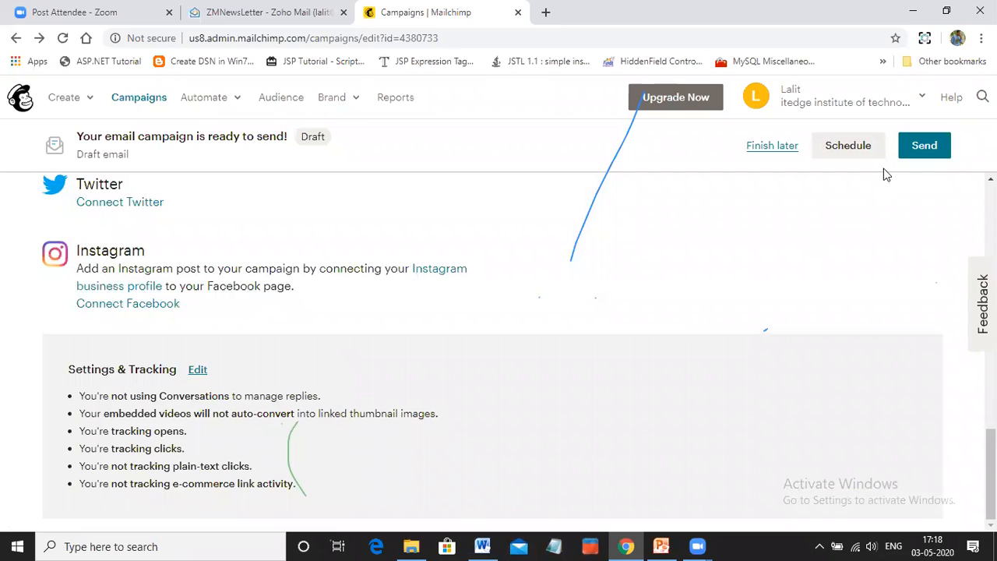
Recheck the campaign's recipients, sender and subject, and send Email Follow Campaign immediately to the Email_Workshop_2_5_2020 audience
scroll(834, 169, "up", 1)
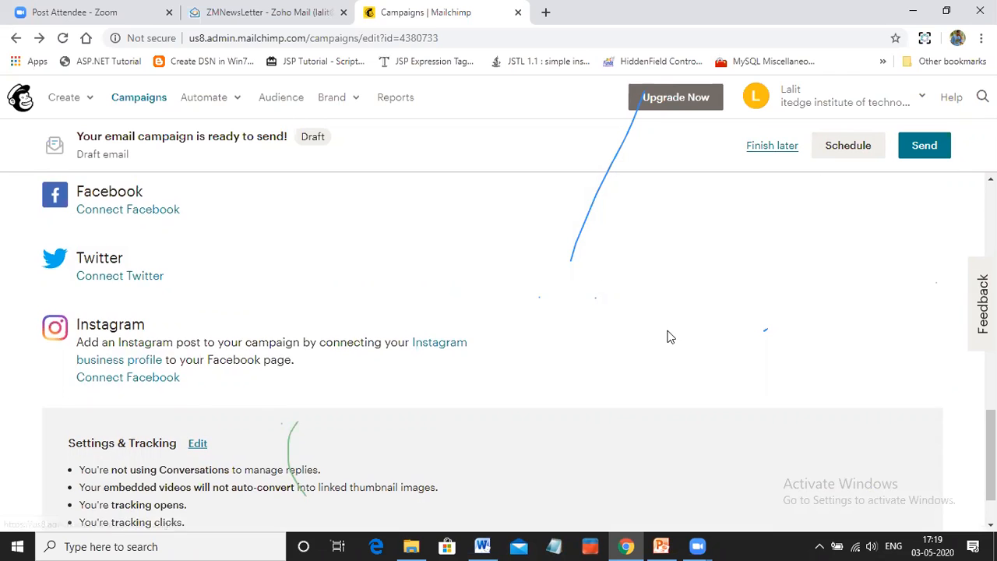
scroll(668, 335, "up", 10)
scroll(668, 335, "up", 5)
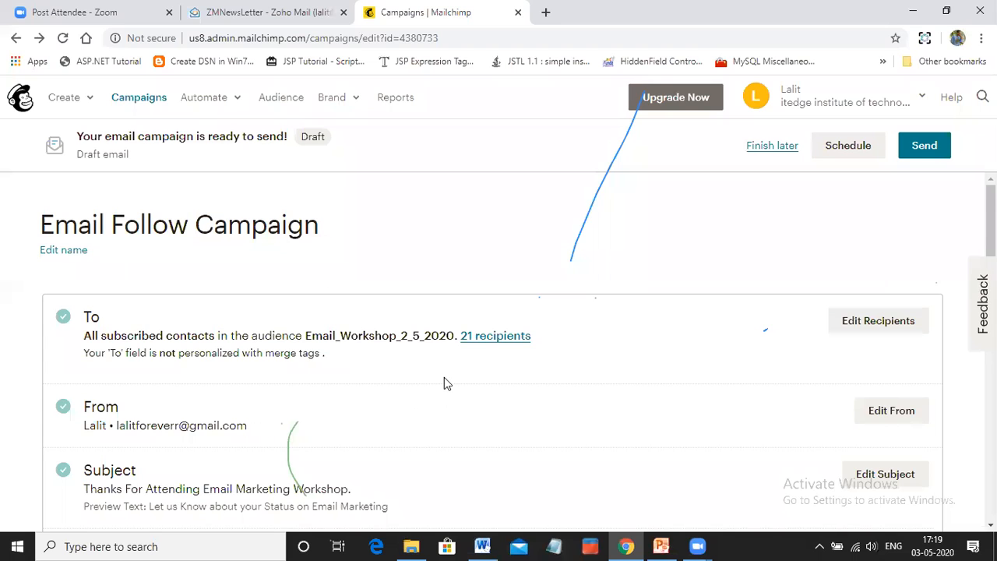
scroll(446, 383, "down", 1)
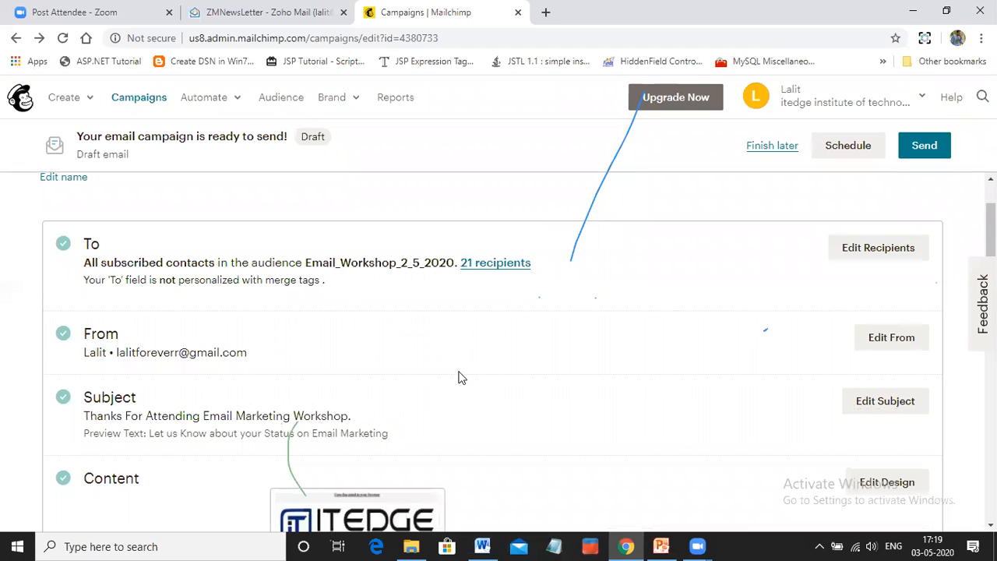
left_click(922, 151)
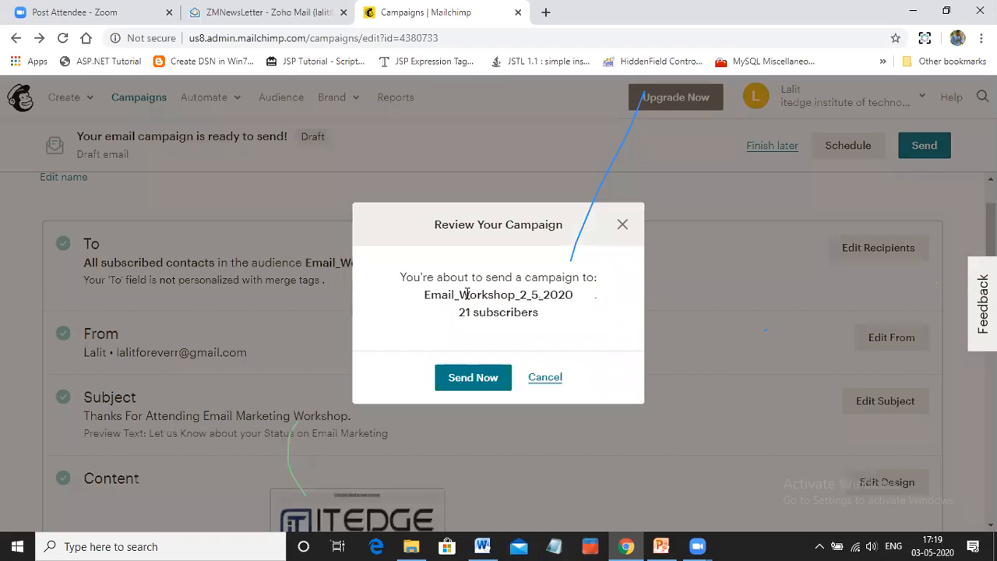
left_click(478, 375)
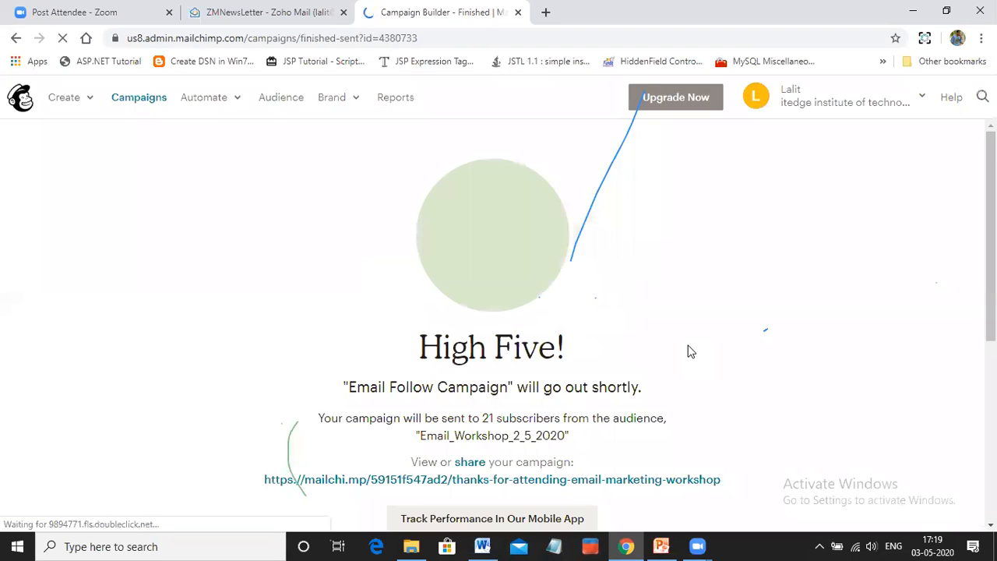
Look over the send confirmation page, and check the sending status of Email Follow Campaign in the campaigns list
scroll(688, 351, "down", 1)
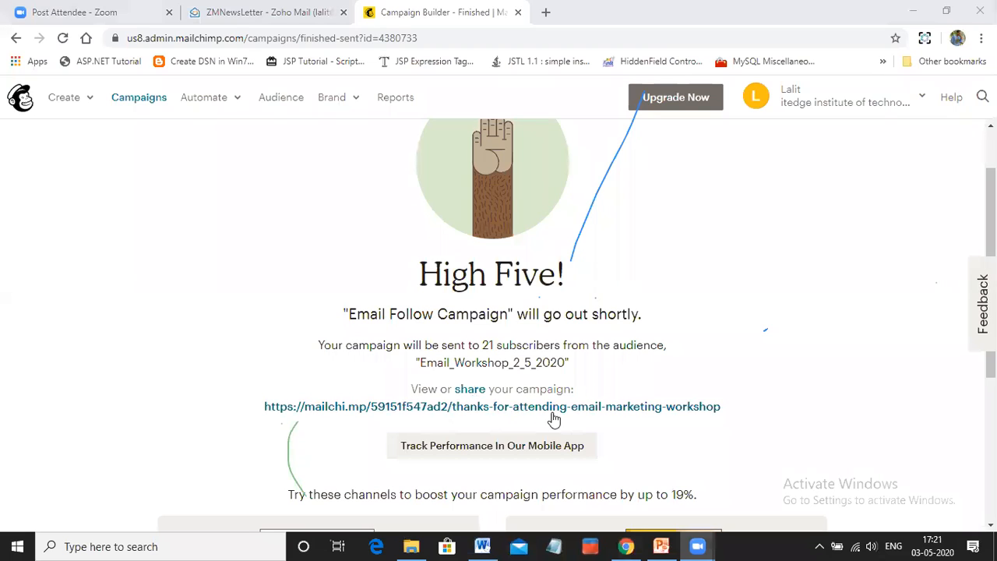
scroll(612, 459, "down", 1)
scroll(611, 459, "down", 1)
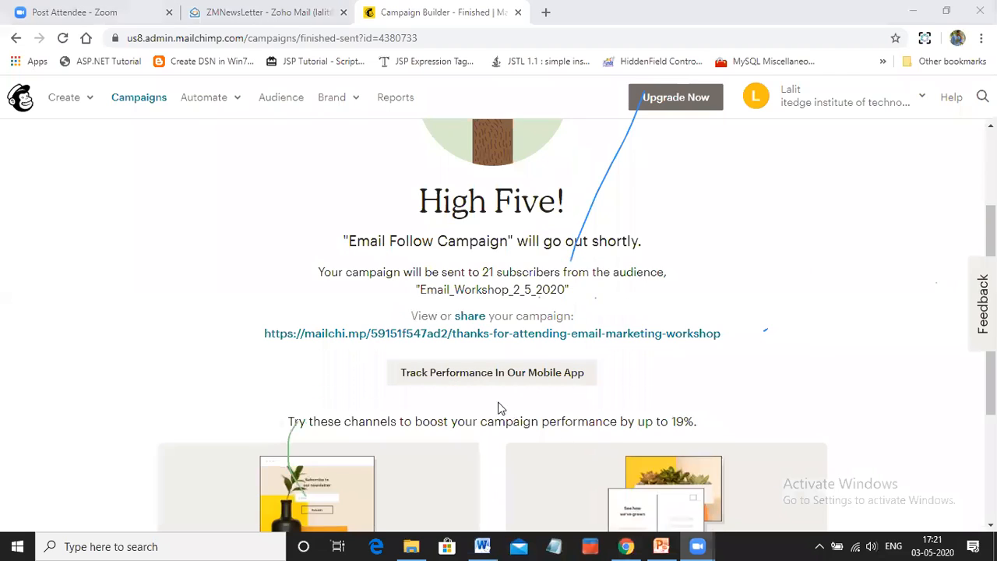
scroll(662, 362, "up", 2)
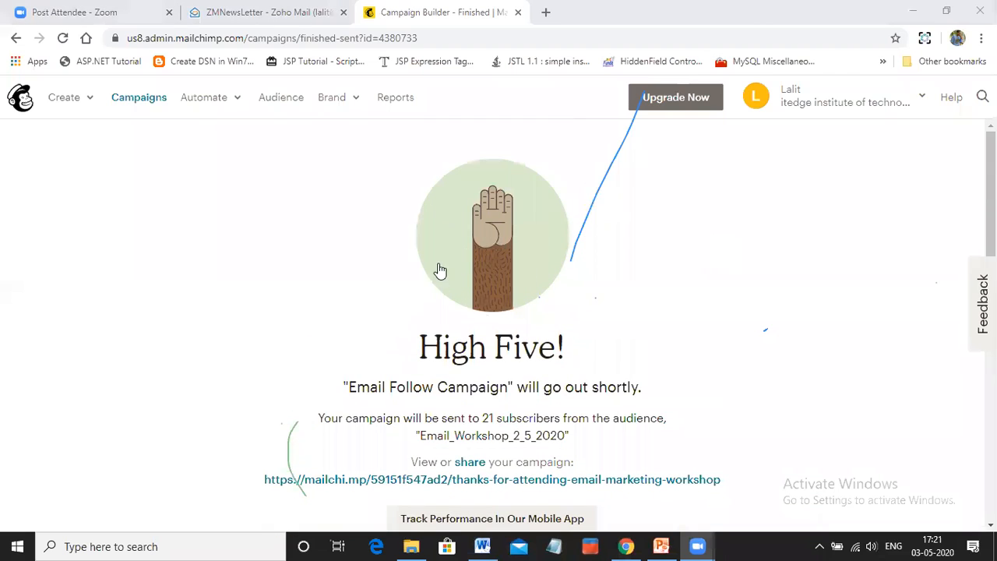
left_click(132, 105)
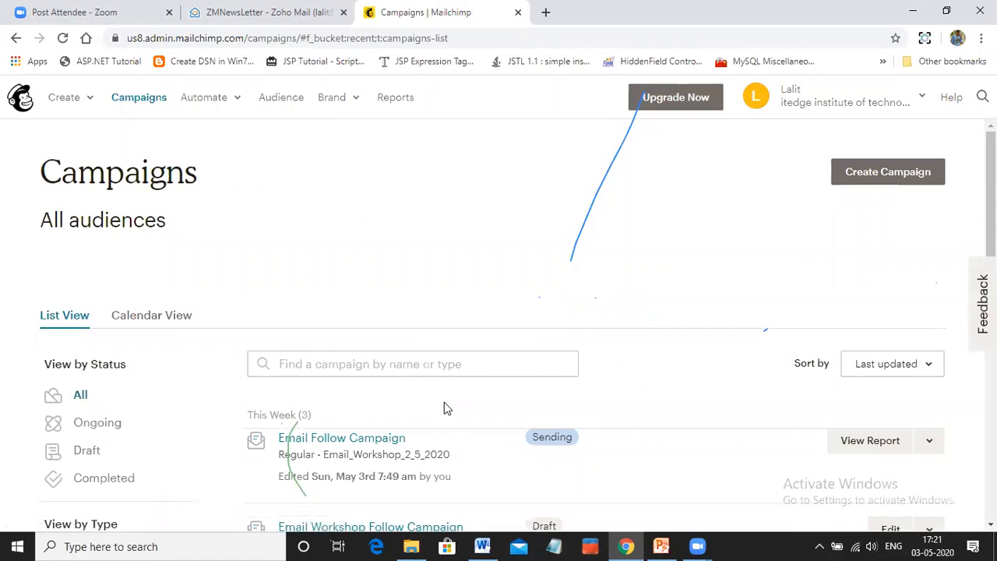
scroll(444, 403, "down", 1)
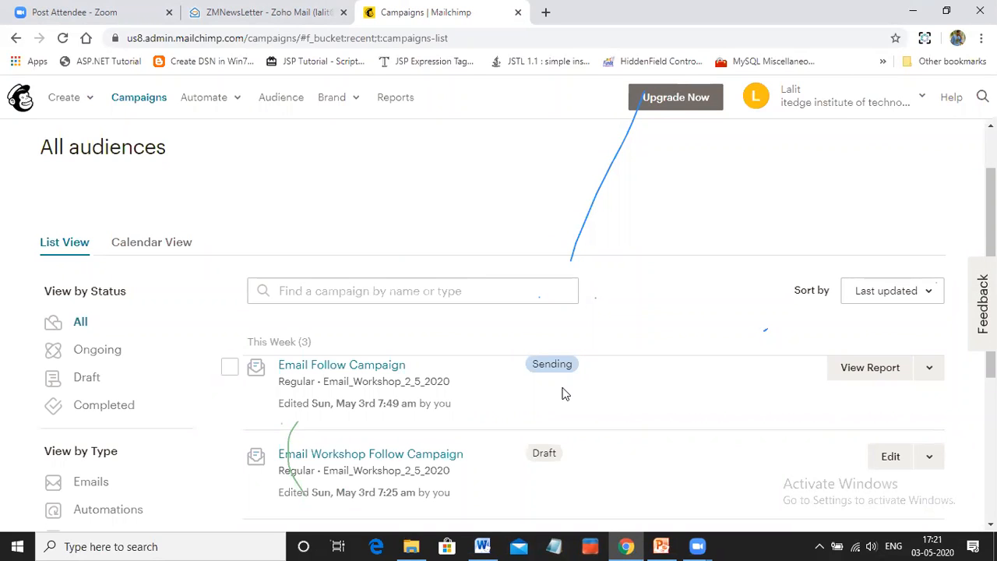
scroll(566, 392, "down", 1)
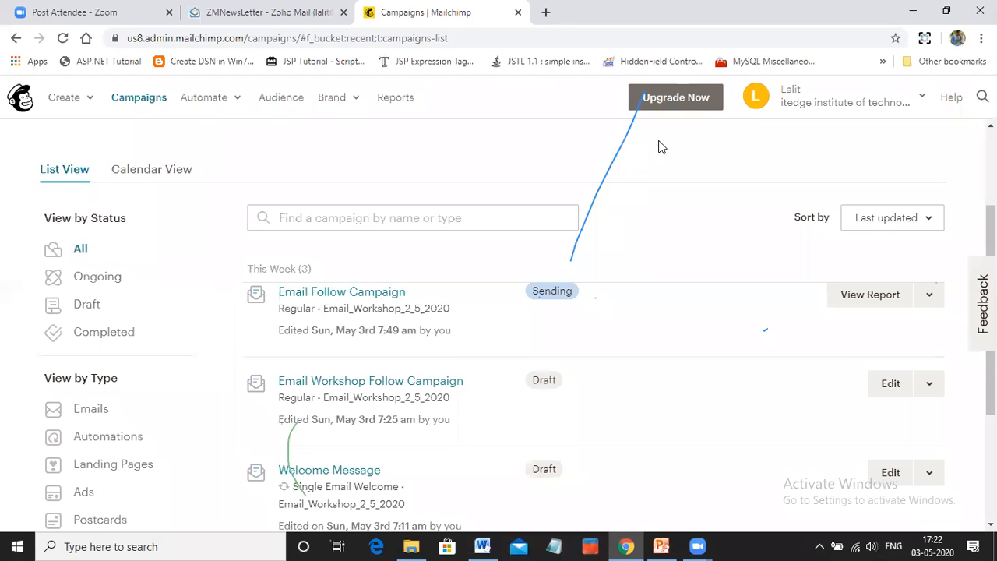
Open the report for Email Follow Campaign and examine its recipients, opens, clicks, bounces, unsubscribes and 24-hour performance
left_click(869, 299)
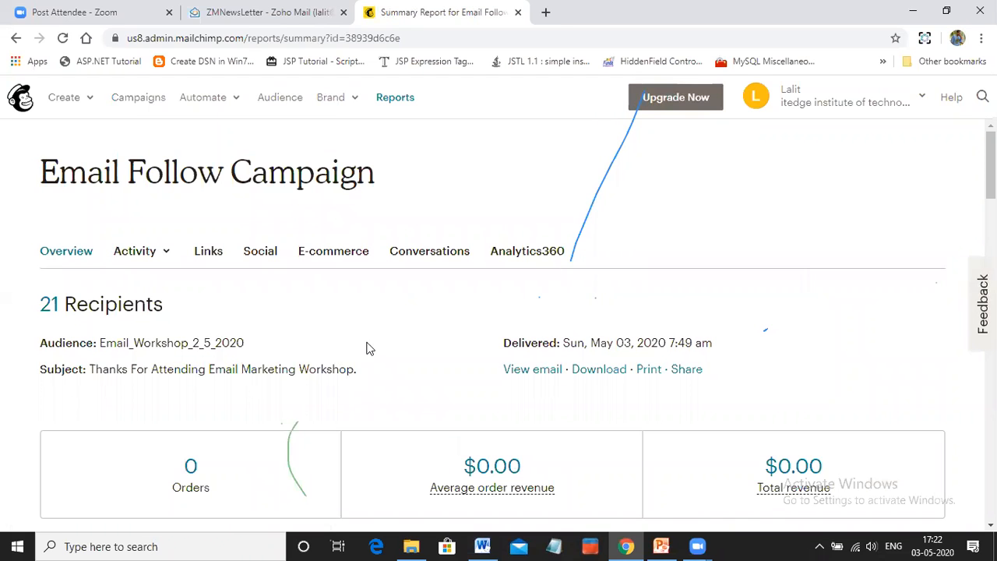
scroll(594, 336, "down", 2)
scroll(594, 337, "down", 5)
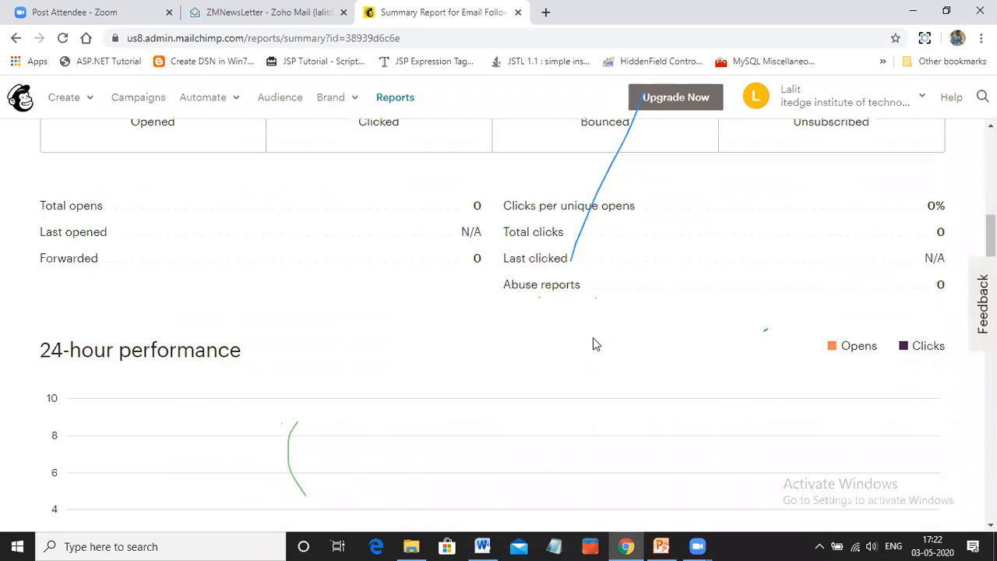
scroll(519, 298, "up", 1)
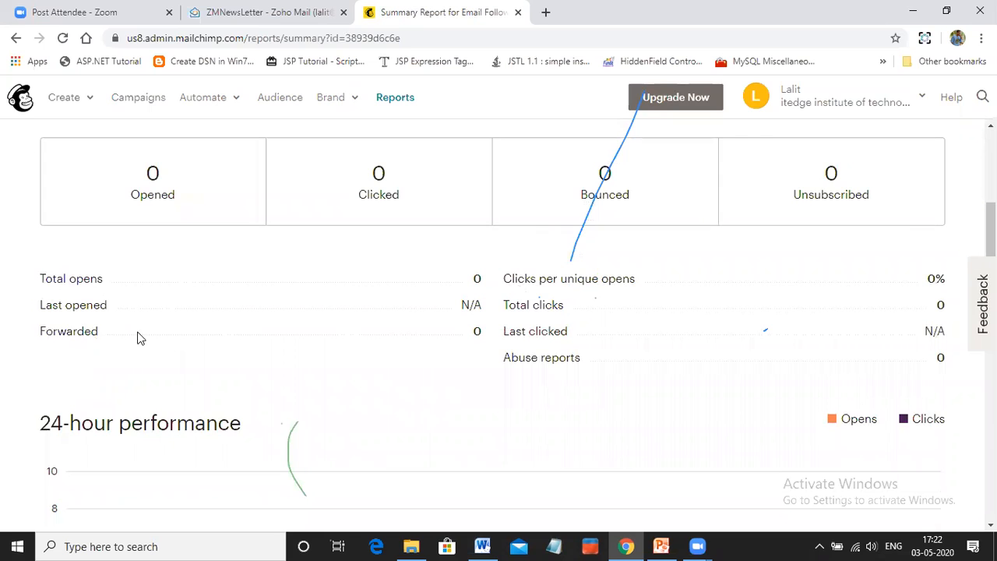
scroll(830, 303, "up", 2)
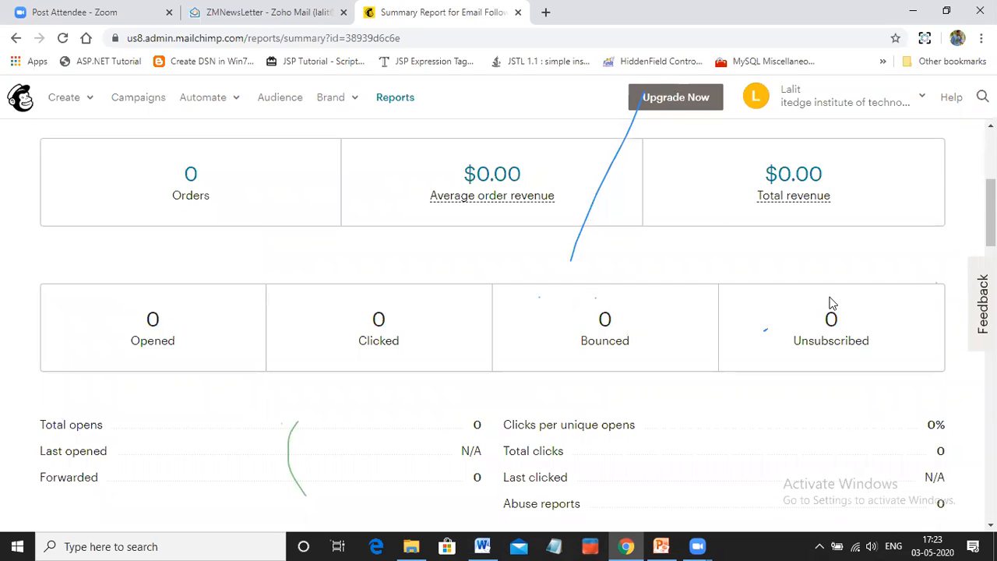
scroll(831, 303, "up", 2)
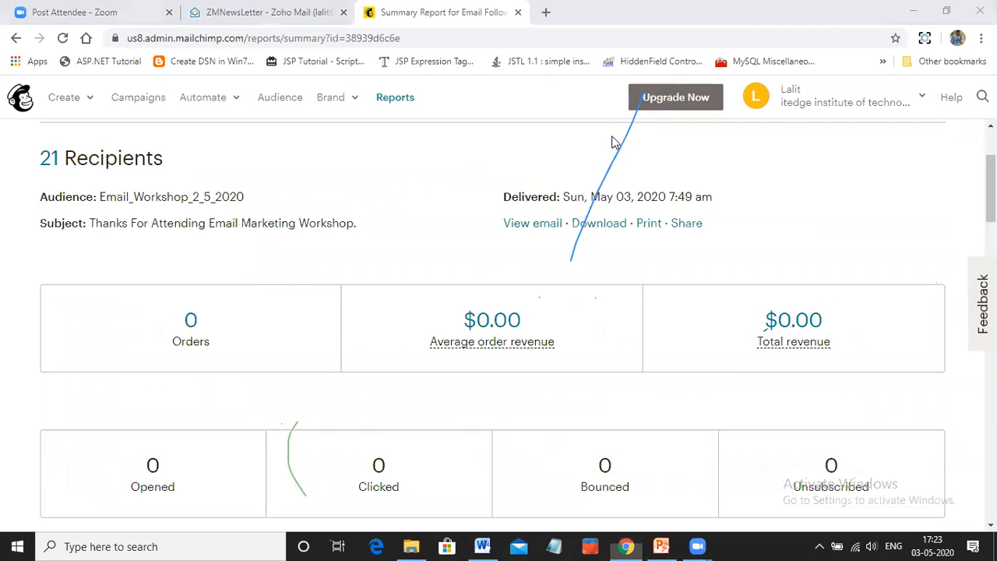
scroll(351, 257, "up", 2)
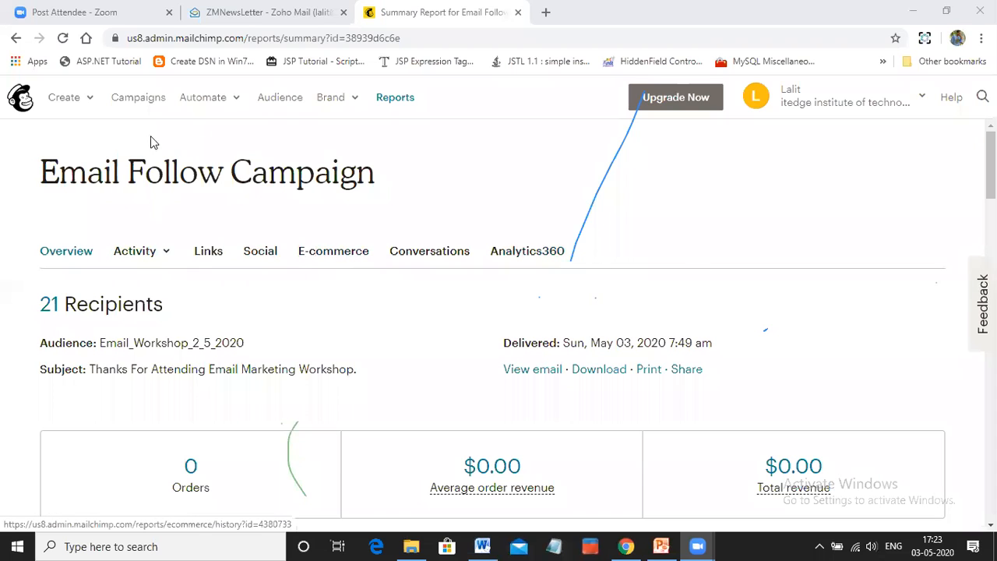
Return to the campaigns list and check the delivery status, open rate and click rate of Email Follow Campaign
left_click(130, 102)
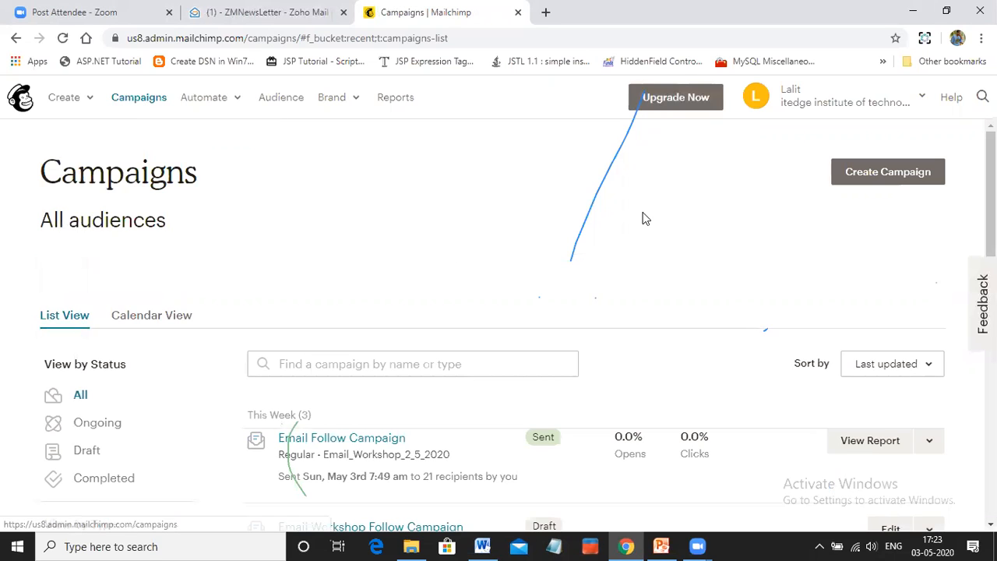
scroll(523, 375, "down", 1)
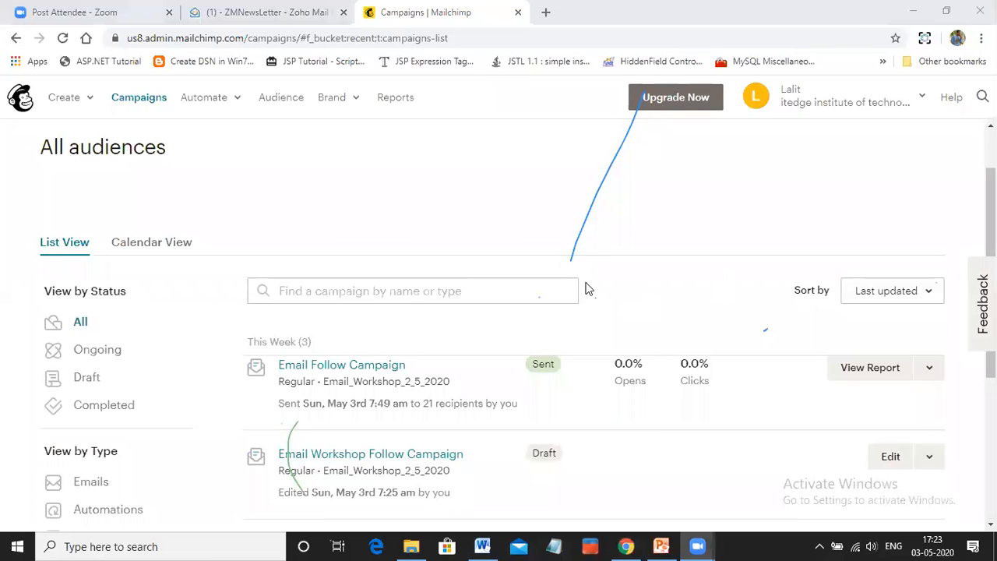
scroll(717, 339, "down", 2)
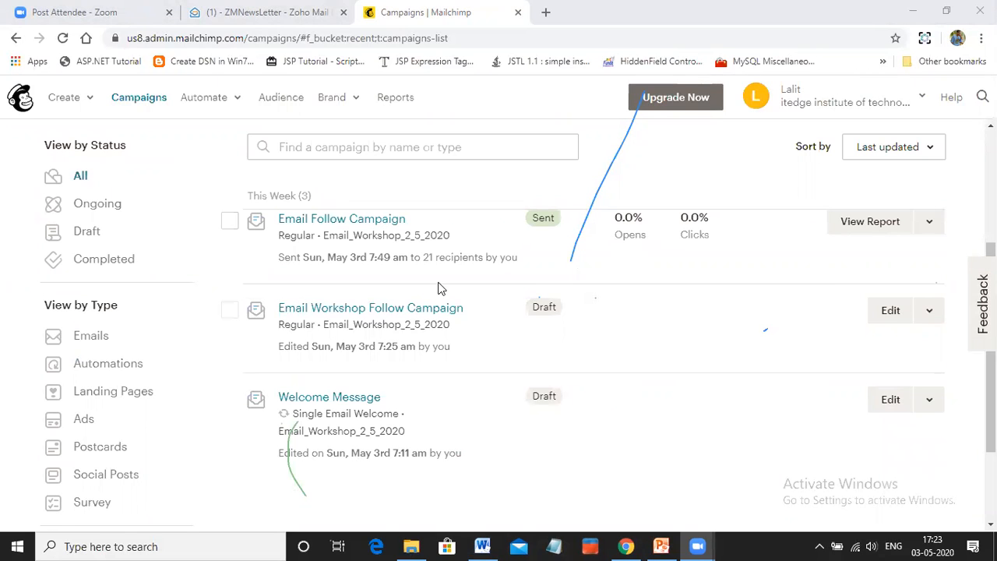
scroll(439, 288, "up", 1)
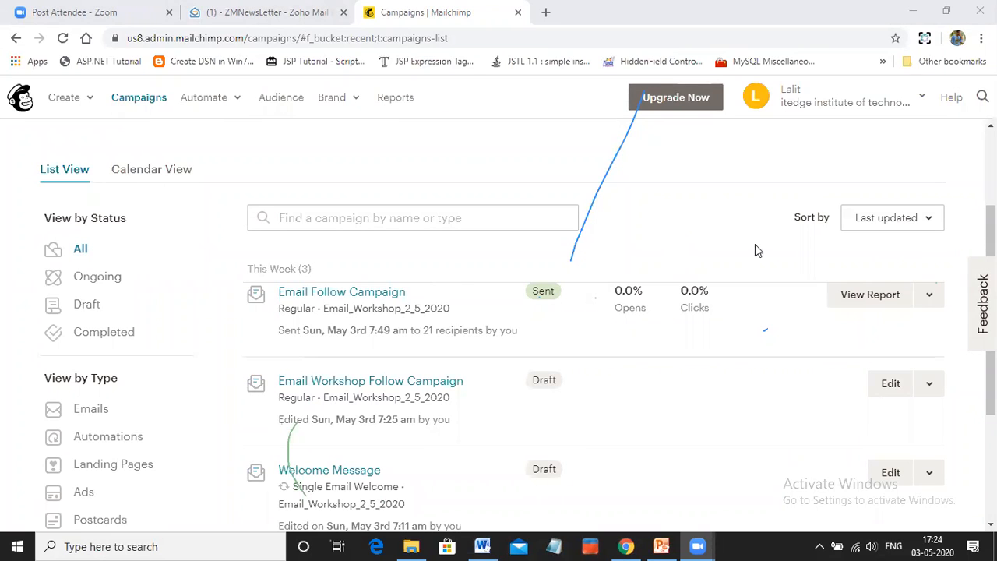
Reopen the Email Follow Campaign report to check its updated delivery, open and click figures
left_click(862, 300)
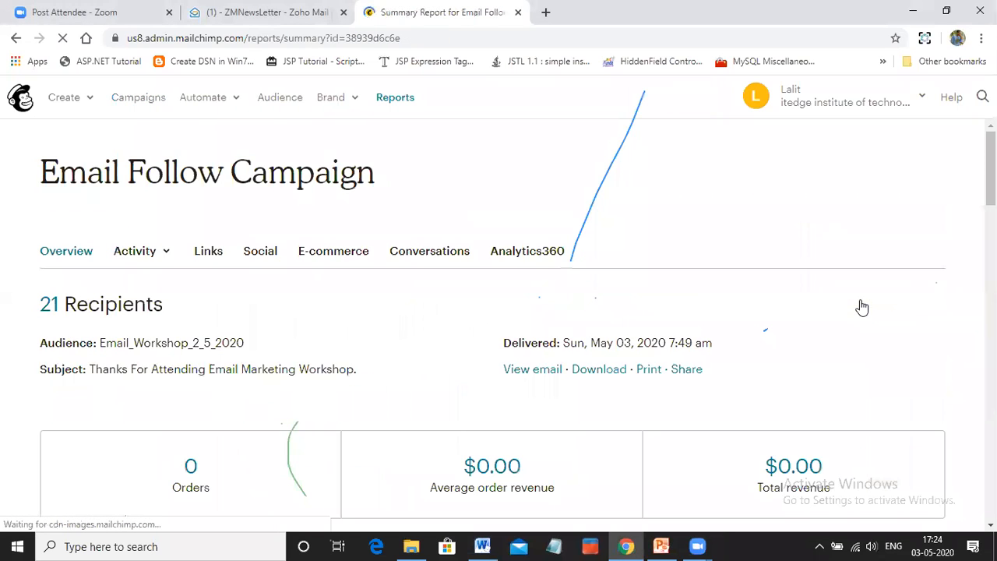
scroll(399, 321, "down", 4)
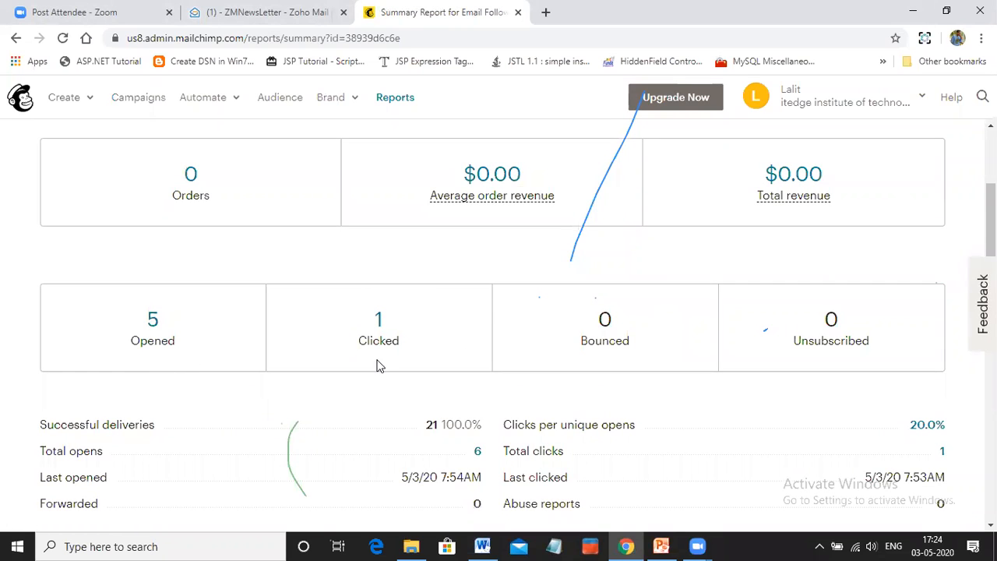
scroll(435, 338, "down", 2)
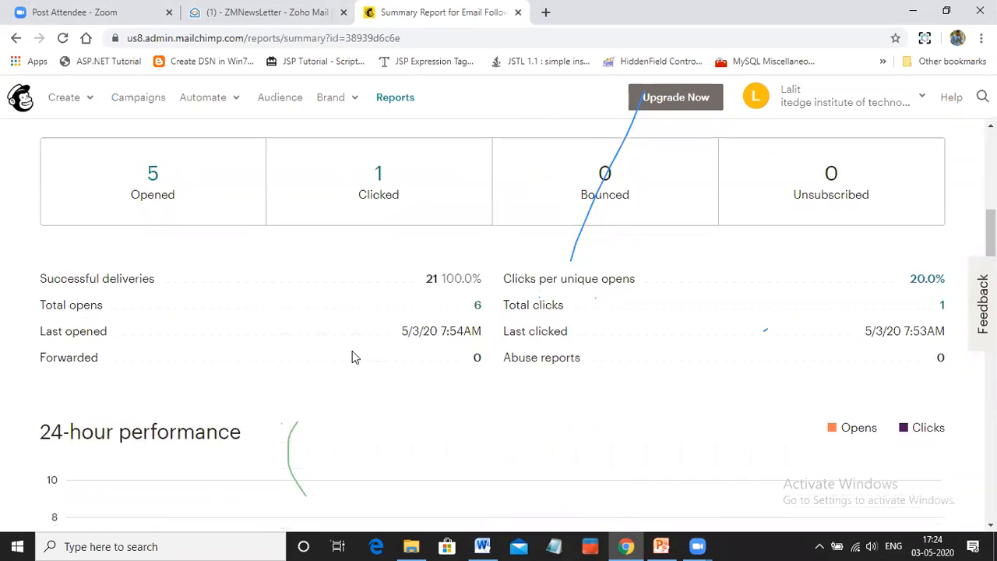
From the total opens figure, examine which subscribers opened the email and how often, and return to the campaigns list
left_click(478, 308)
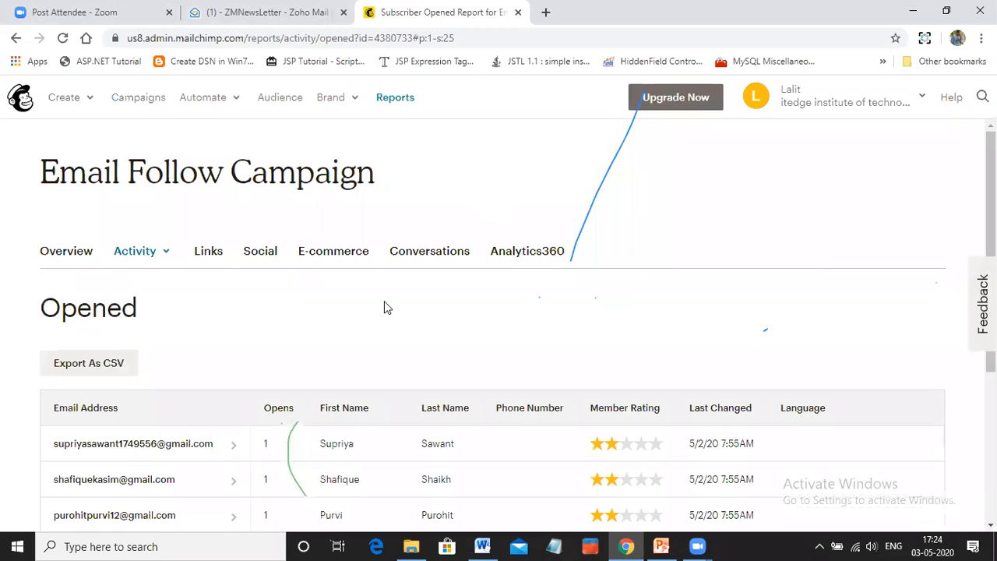
scroll(384, 308, "down", 2)
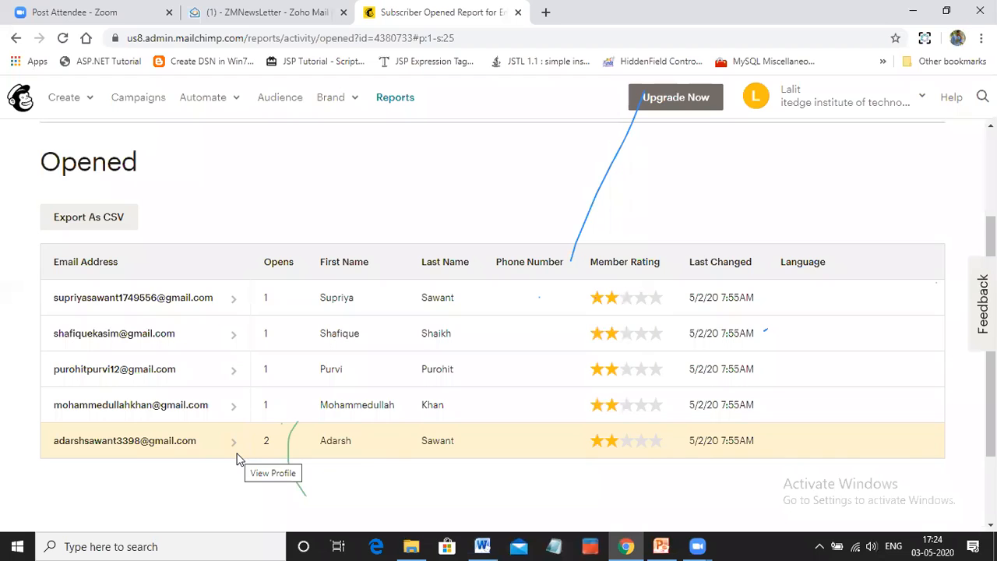
scroll(130, 329, "up", 2)
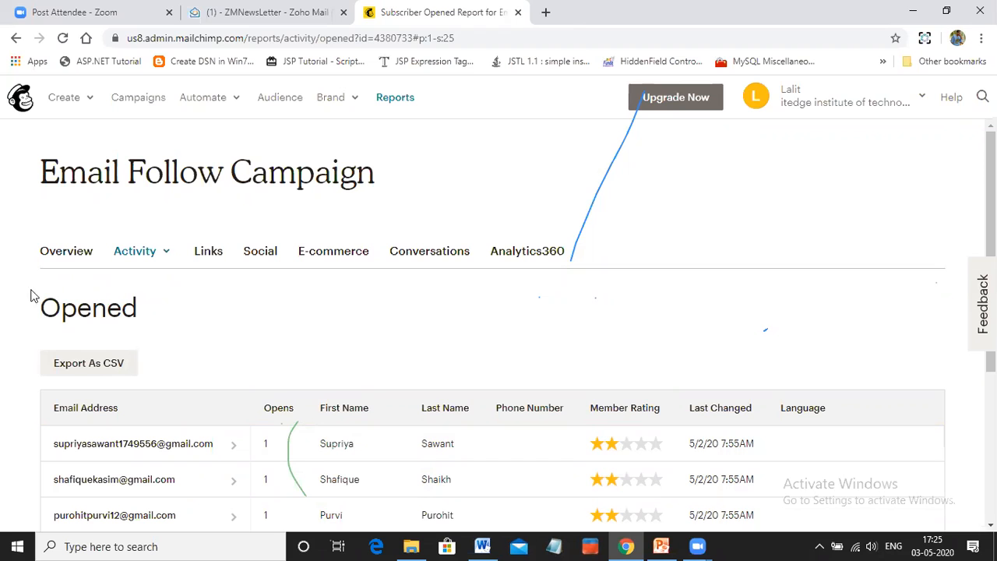
scroll(298, 368, "down", 3)
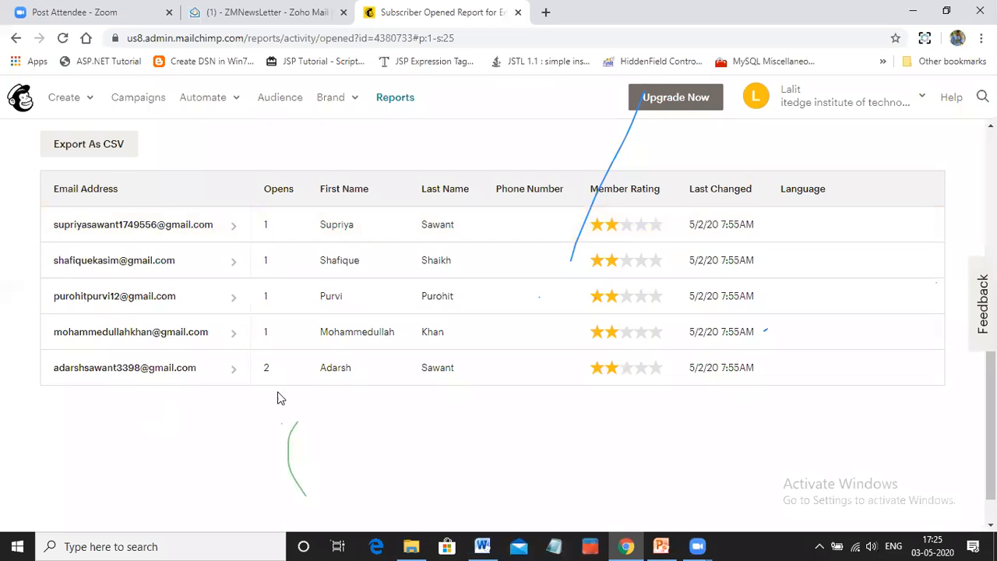
scroll(483, 290, "up", 3)
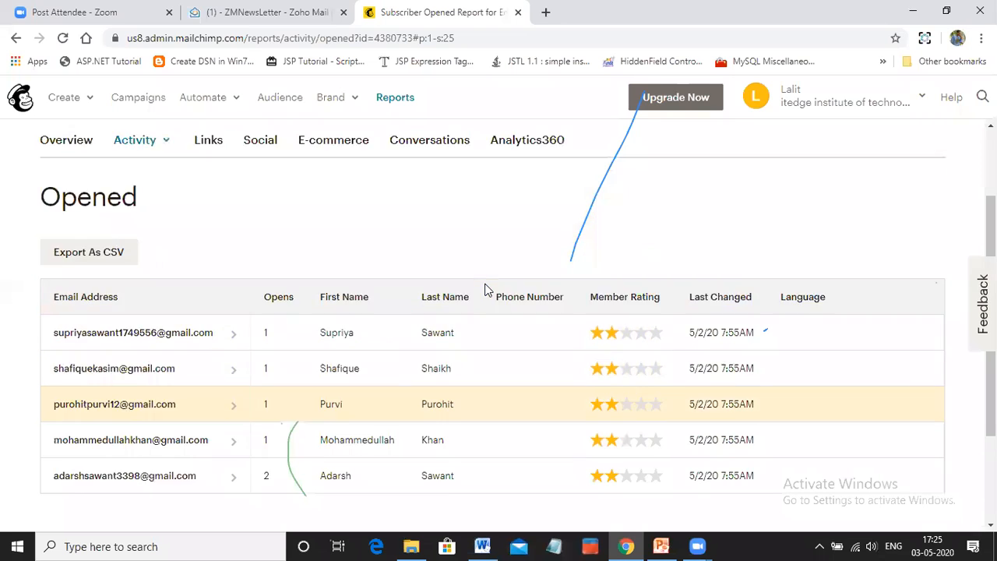
left_click(144, 97)
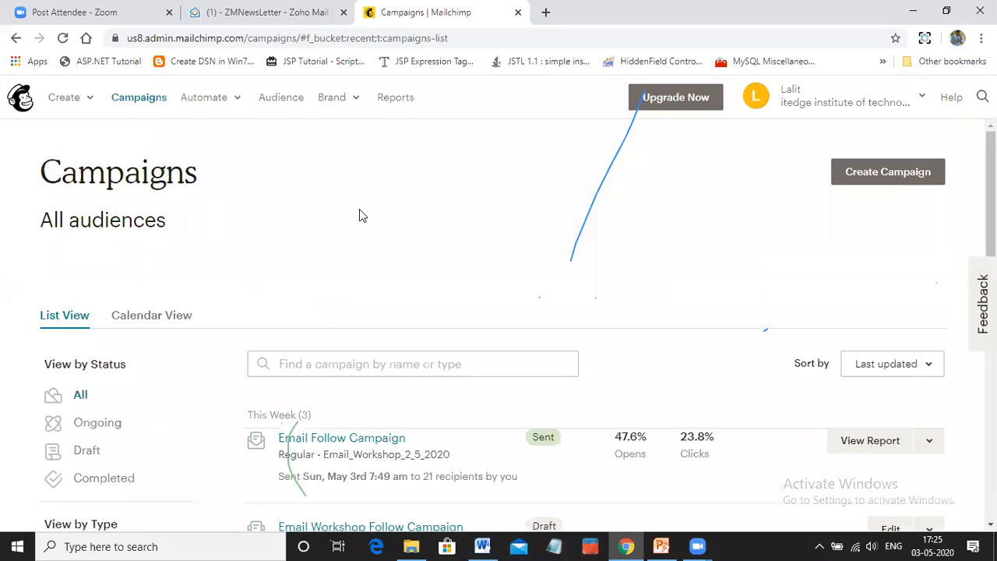
Check the actions available for the sent Email Follow Campaign and open its campaign preview
scroll(416, 210, "down", 2)
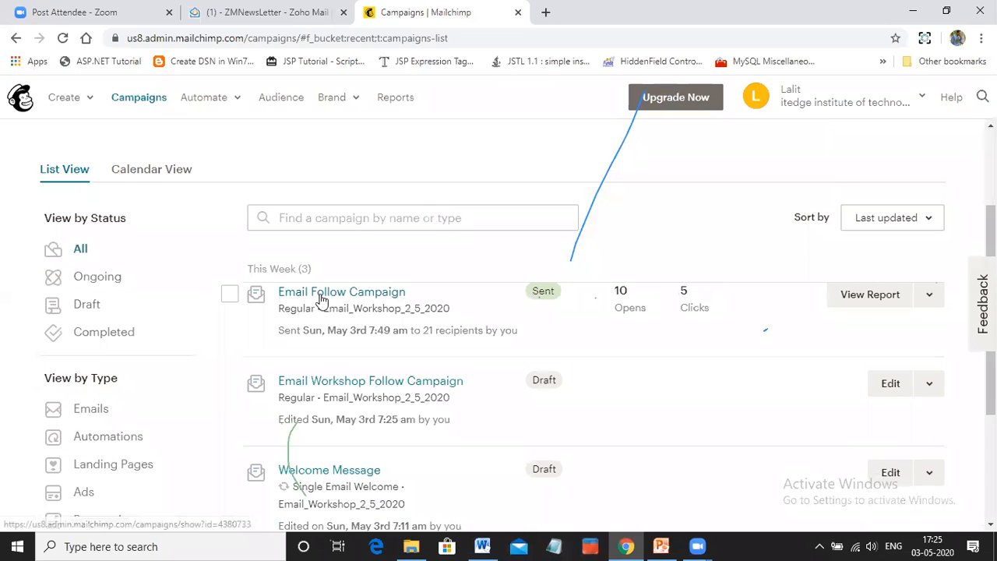
left_click(931, 294)
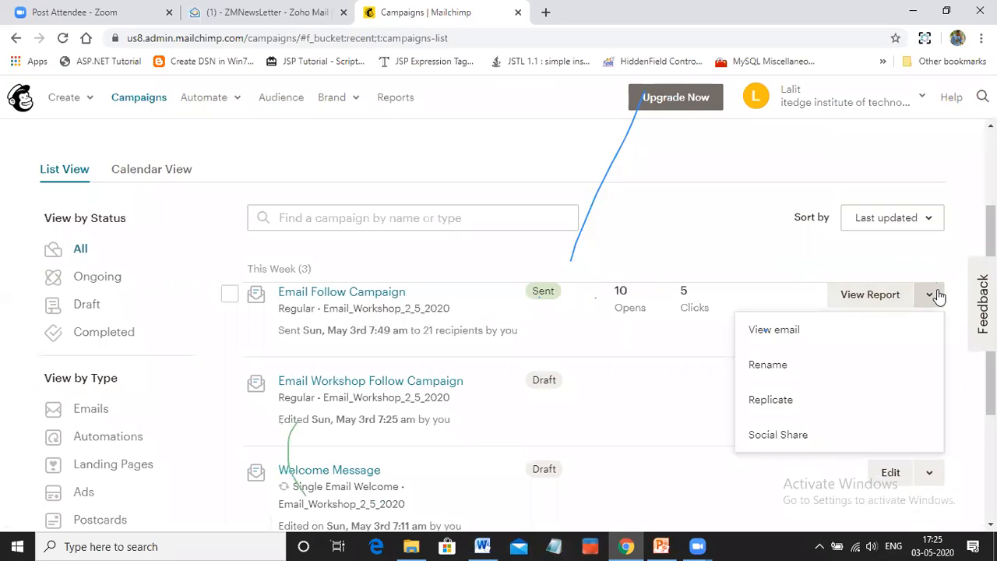
left_click(363, 296)
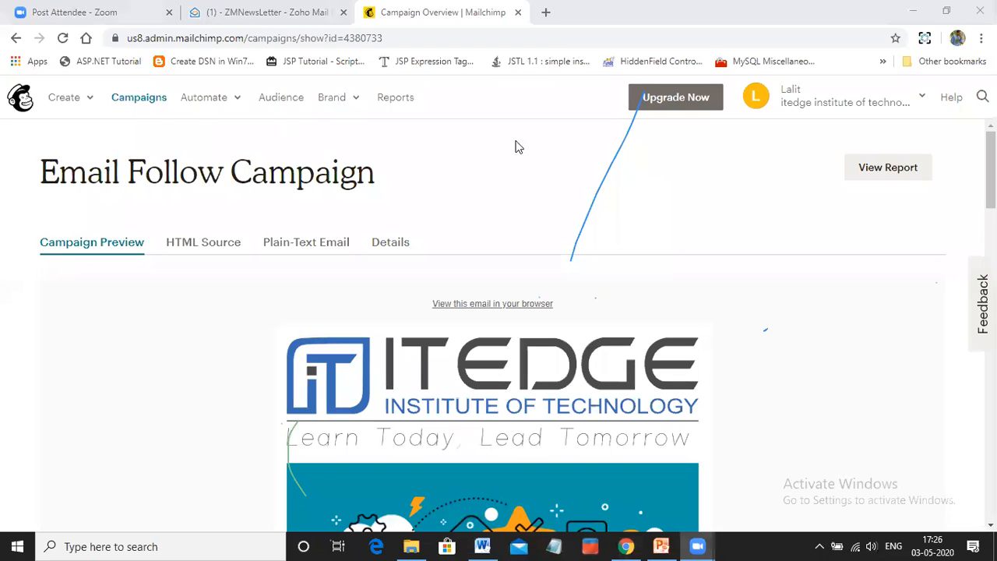
Open the signup forms page for the Email_Workshop_2_5_2020 audience and review the available signup form types
left_click(352, 103)
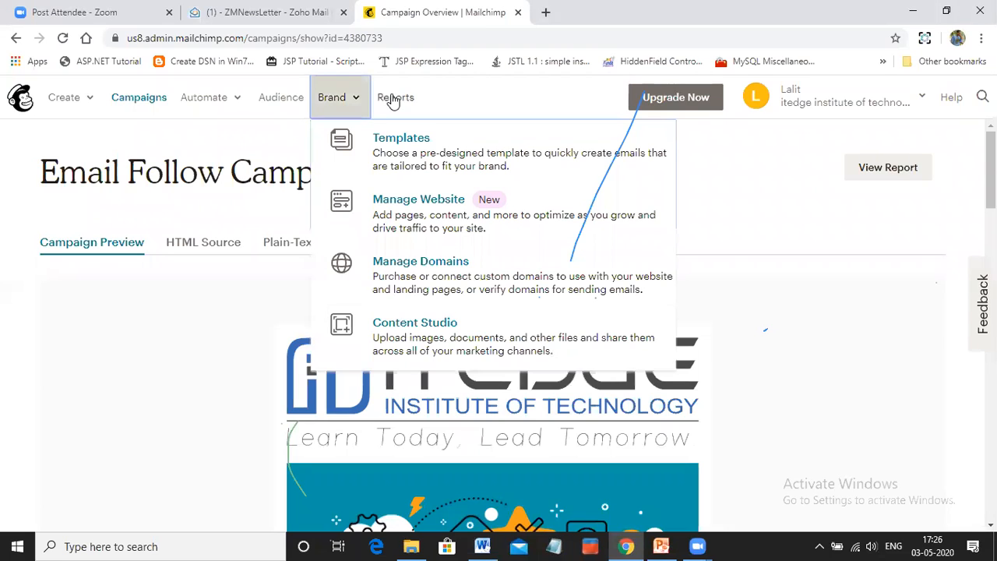
left_click(290, 99)
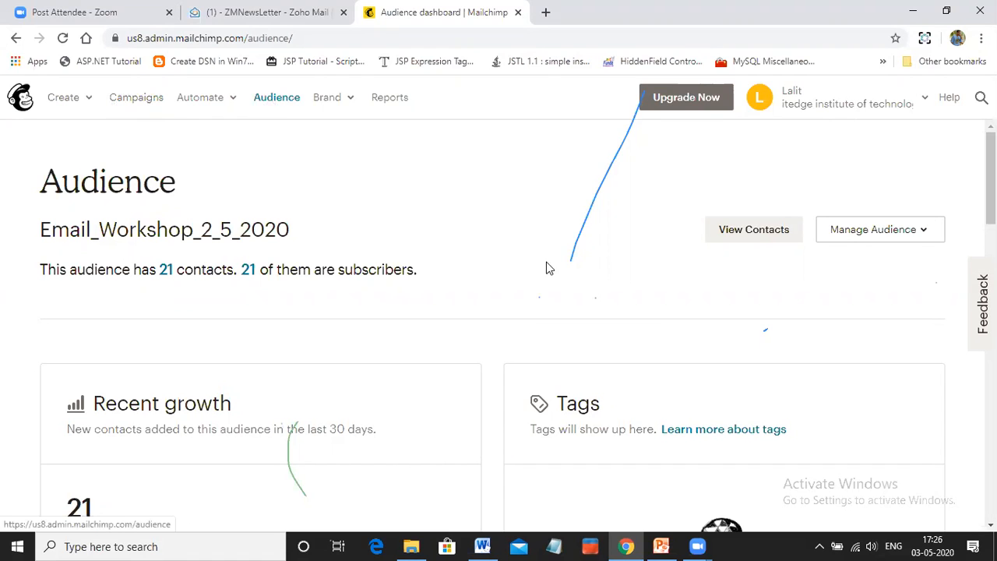
left_click(923, 231)
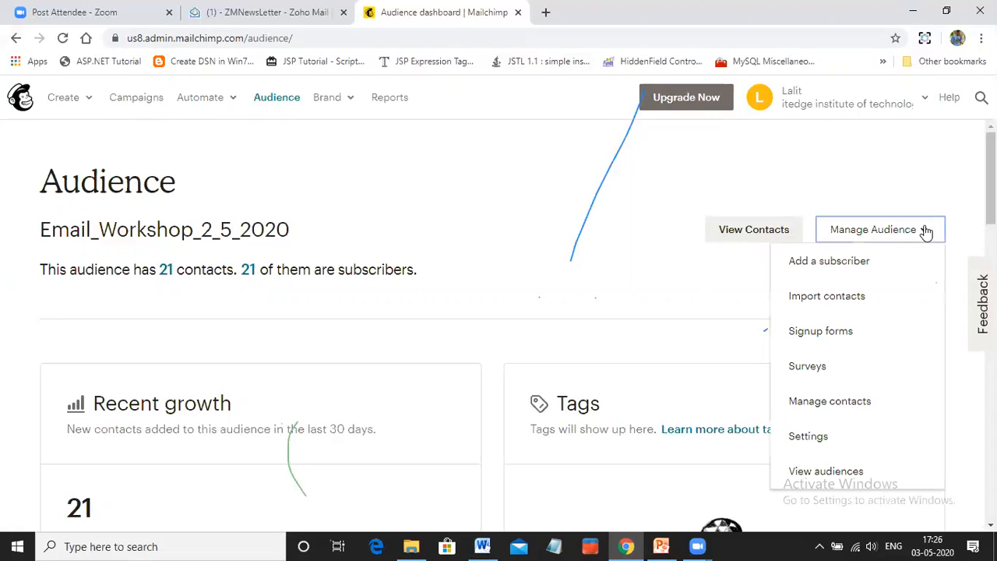
left_click(821, 340)
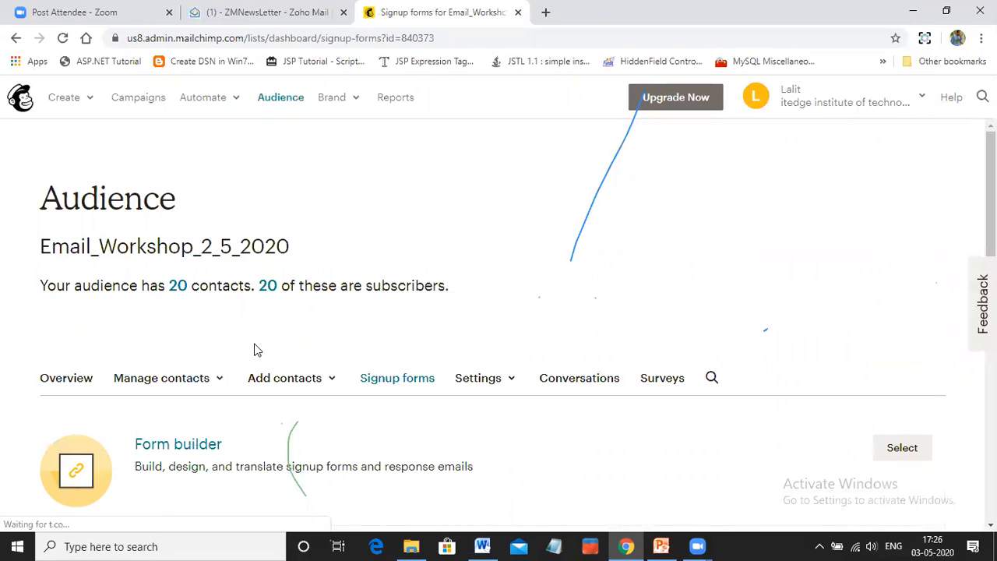
scroll(254, 350, "down", 3)
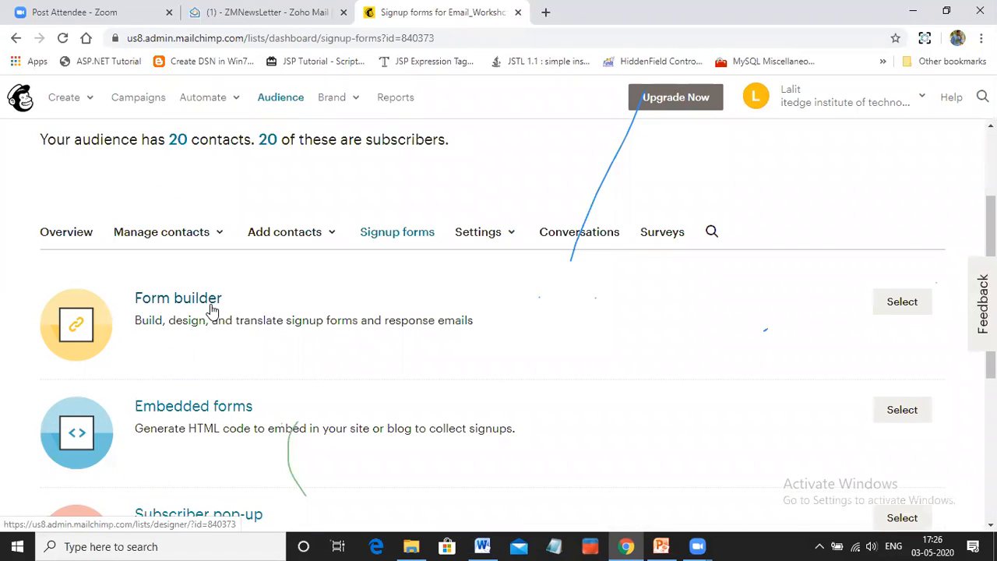
scroll(211, 309, "down", 3)
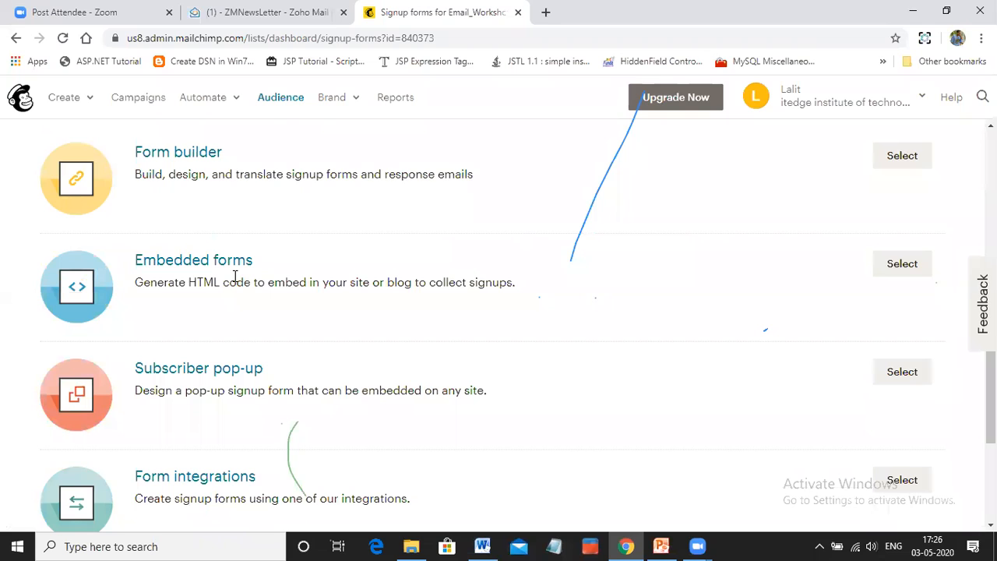
scroll(235, 280, "down", 1)
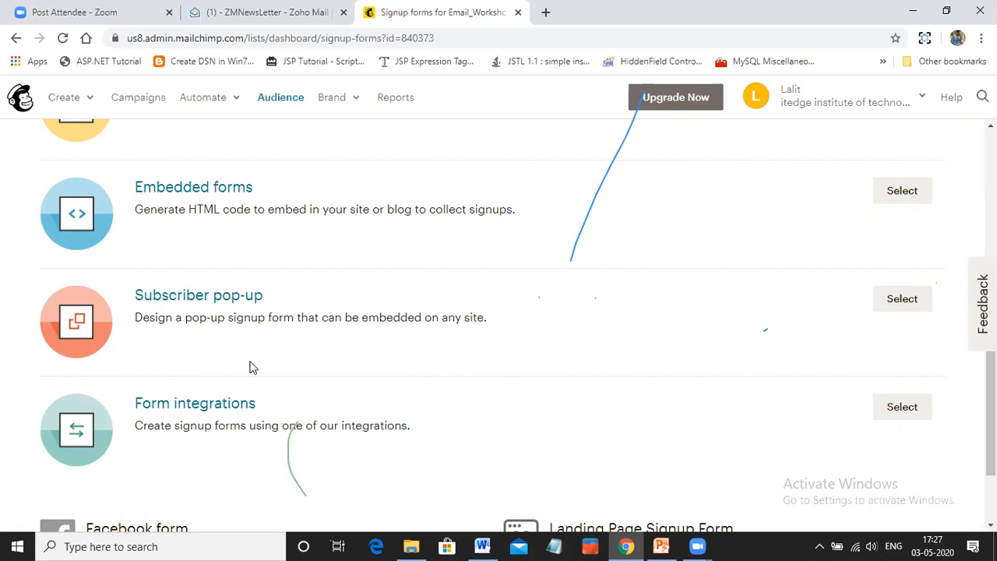
scroll(249, 366, "down", 1)
scroll(407, 405, "up", 3)
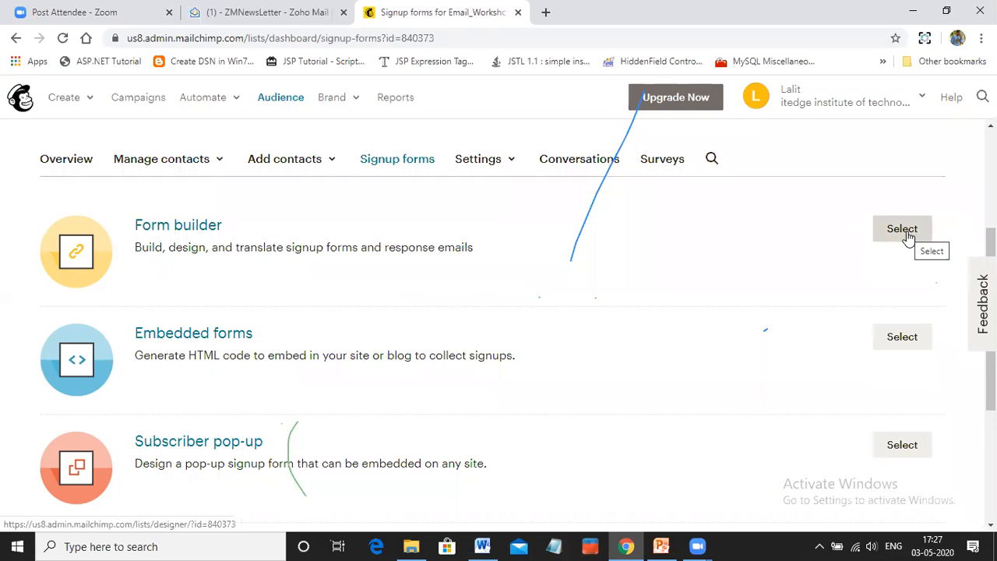
Open the form builder for the signup form and highlight its signup form URL
left_click(179, 228)
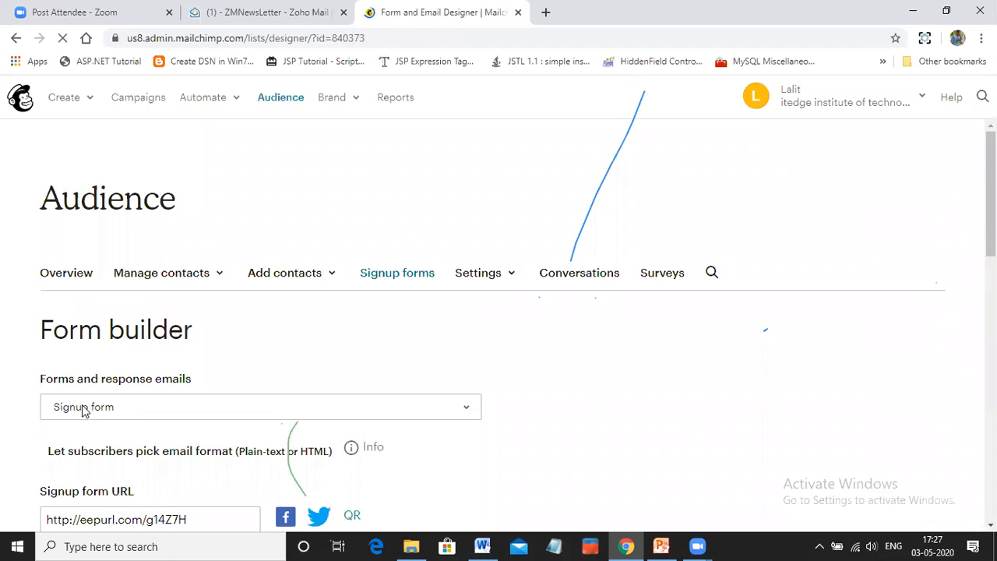
scroll(114, 399, "down", 1)
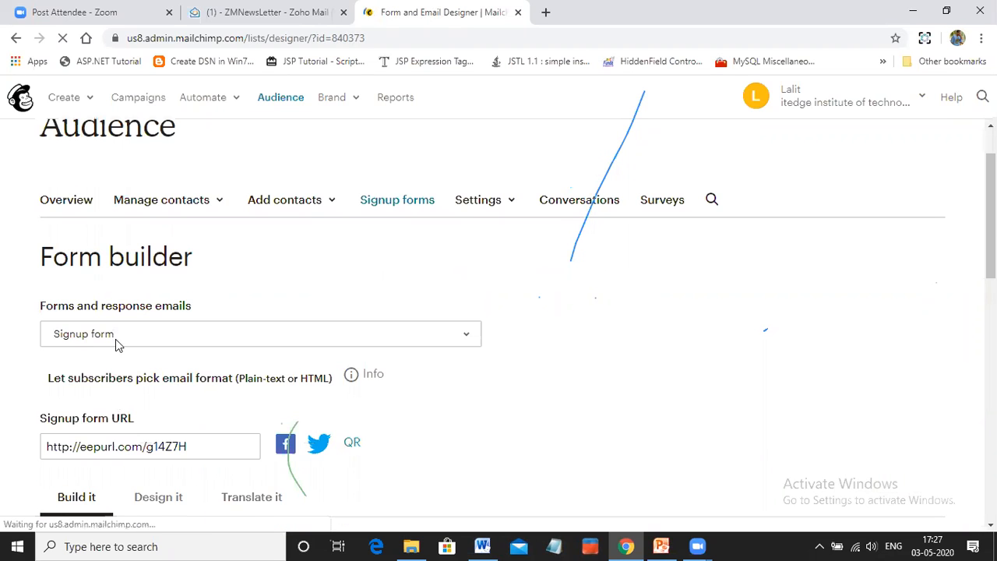
scroll(224, 343, "down", 2)
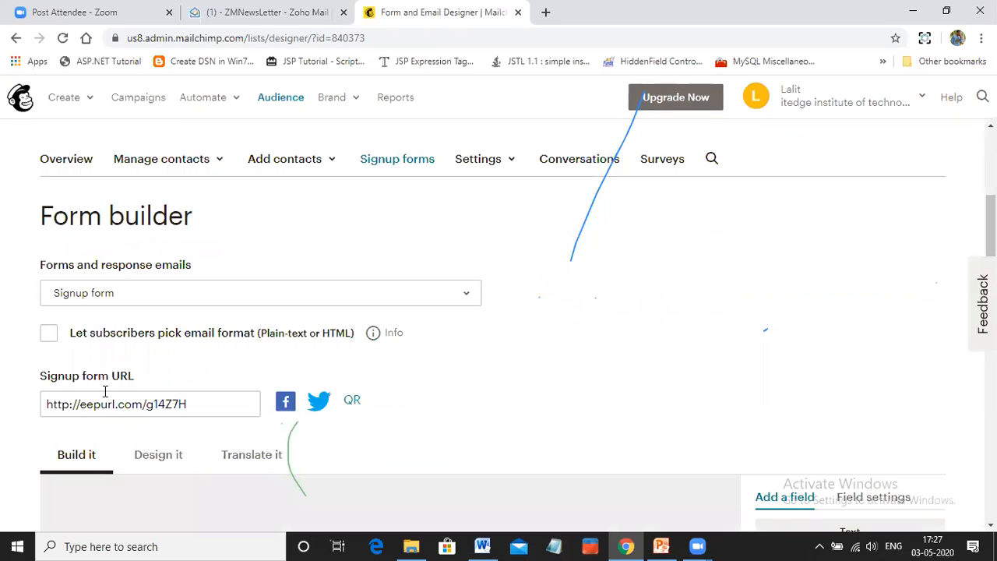
left_click(204, 404)
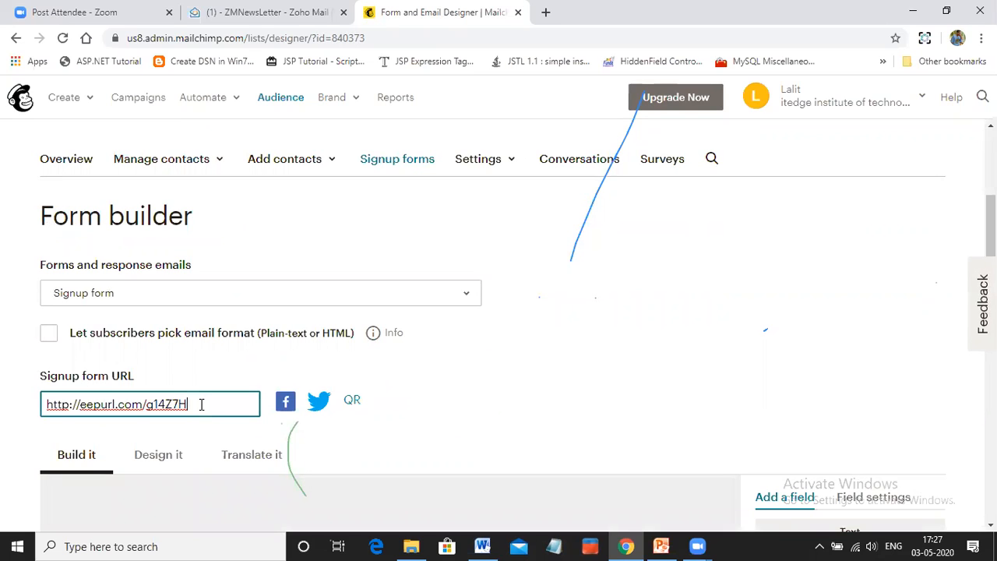
left_click_drag(46, 404, 98, 449)
left_click(218, 374)
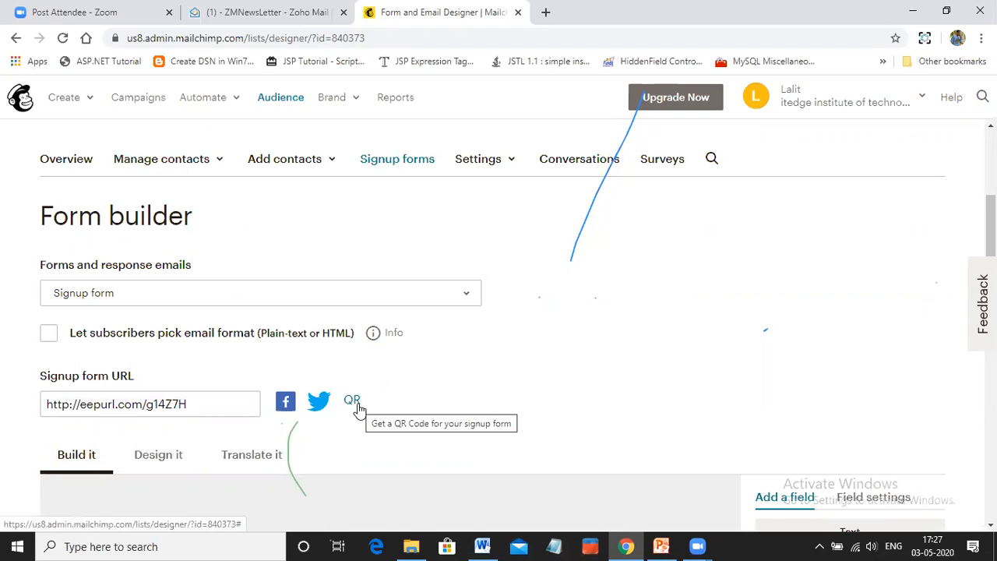
View the signup form's medium-size QR code, and close the image and the QR code dialog
scroll(357, 405, "down", 1)
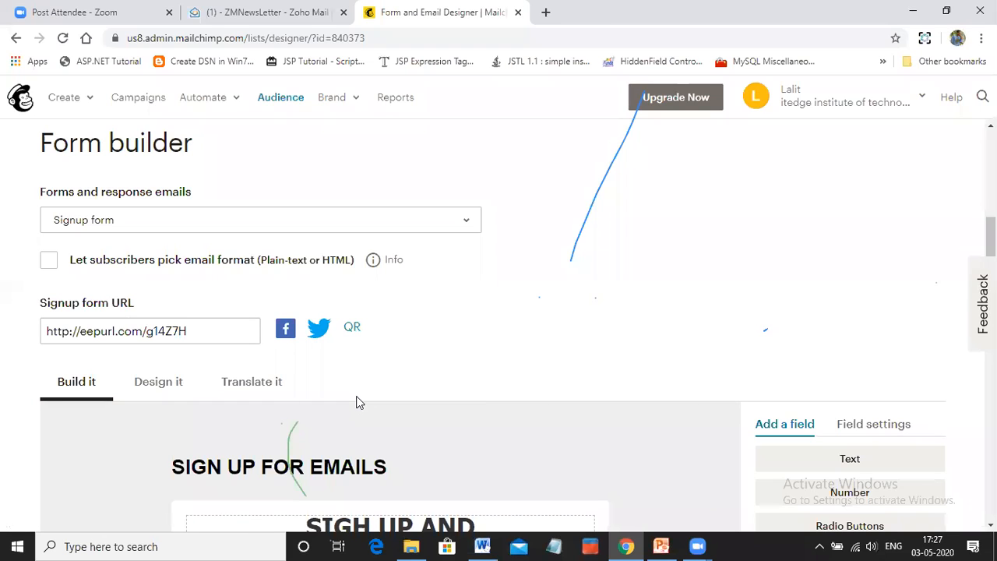
left_click(350, 331)
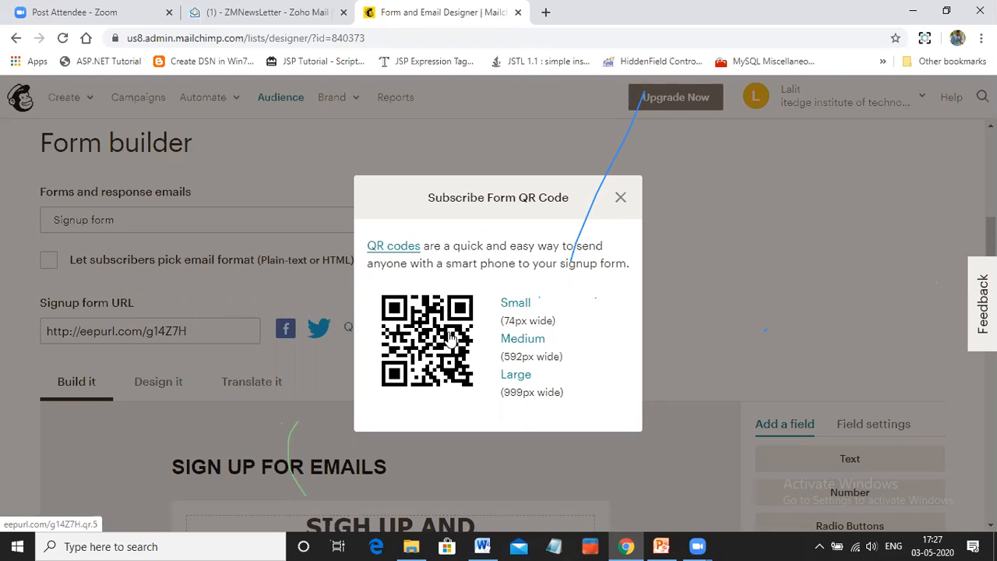
left_click(521, 343)
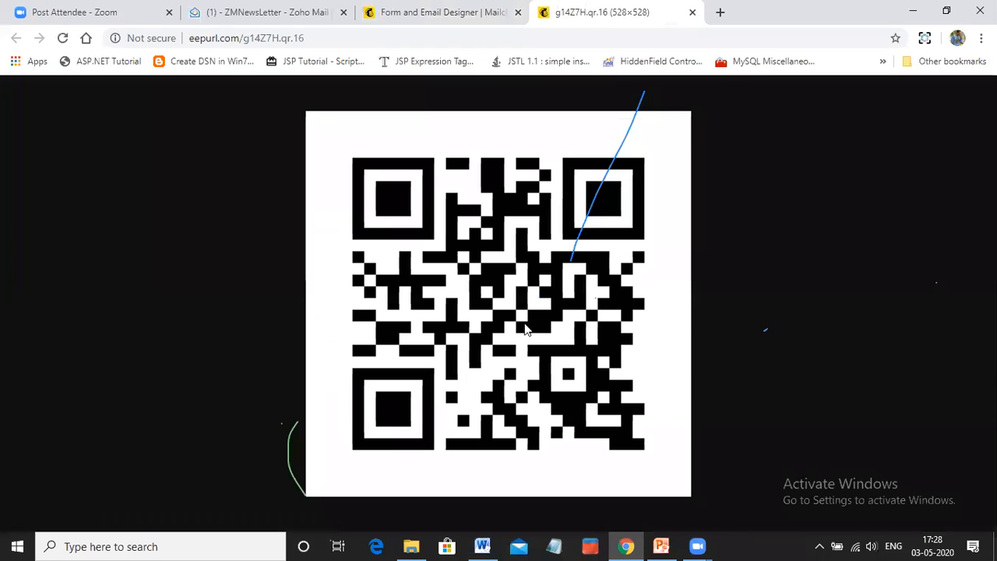
right_click(286, 226)
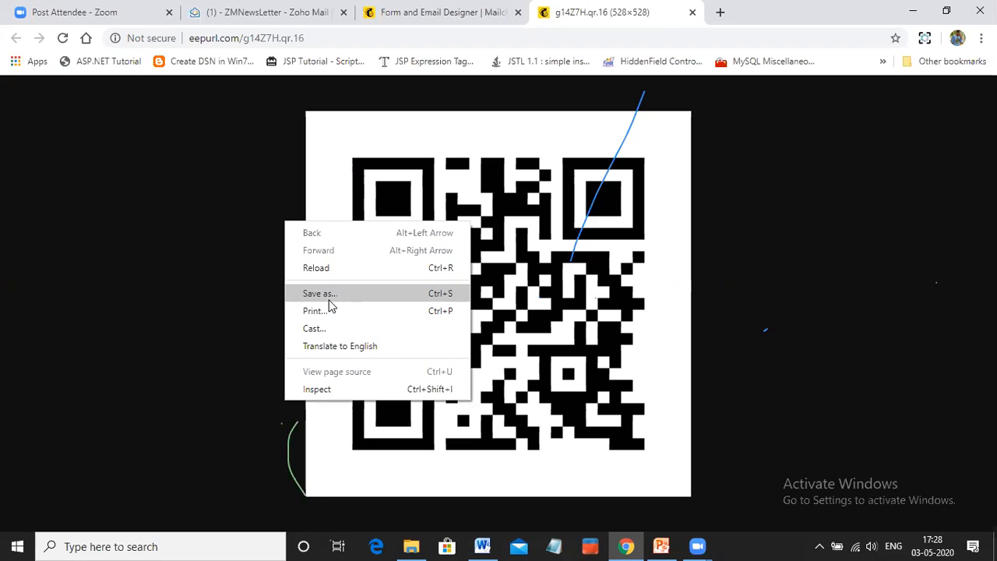
left_click(597, 60)
left_click(692, 12)
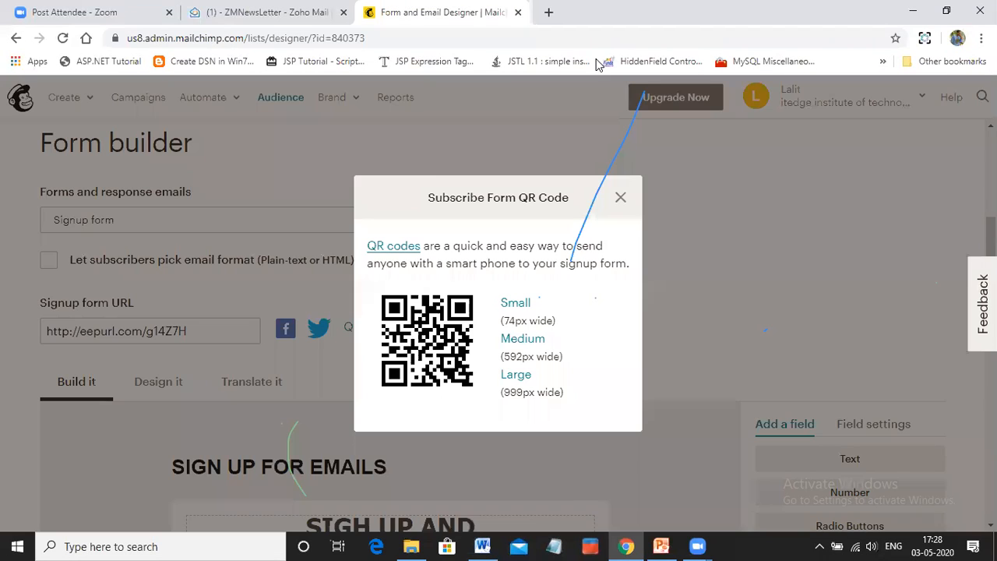
left_click(621, 198)
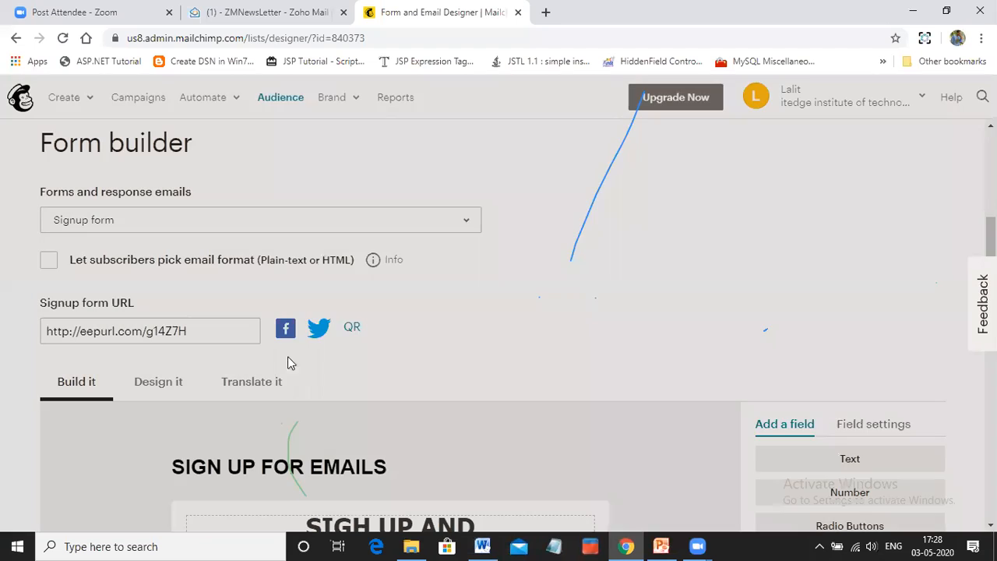
Examine the signup form's heading, offer text, contact fields and subscribe button in the form builder
scroll(245, 357, "down", 3)
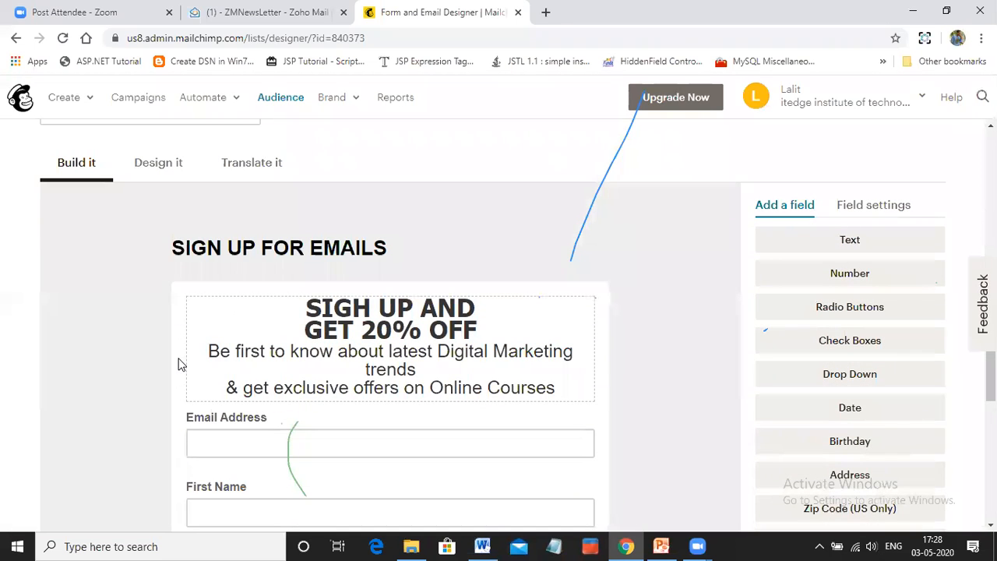
scroll(218, 288, "down", 1)
scroll(268, 265, "up", 1)
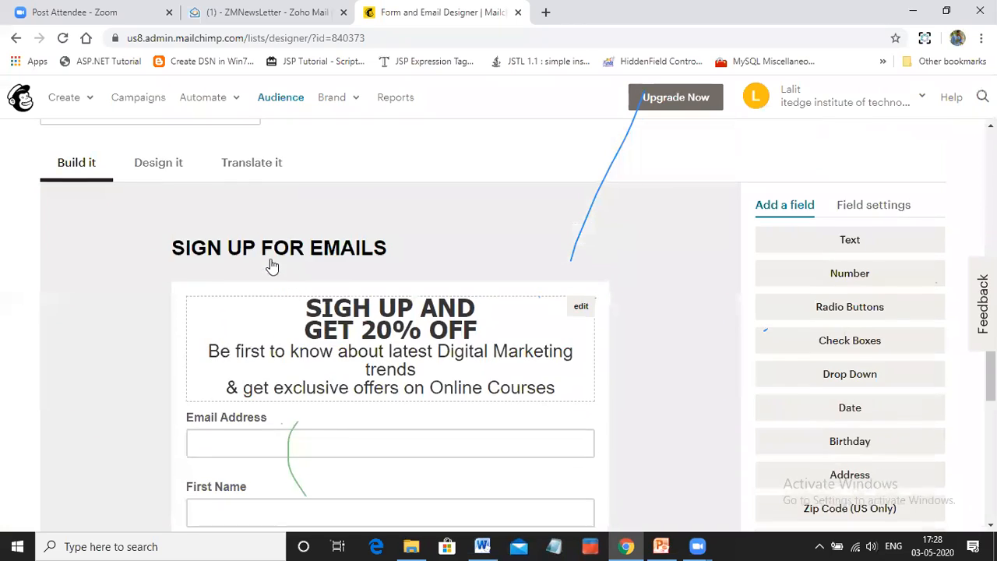
scroll(301, 289, "down", 5)
scroll(320, 356, "up", 5)
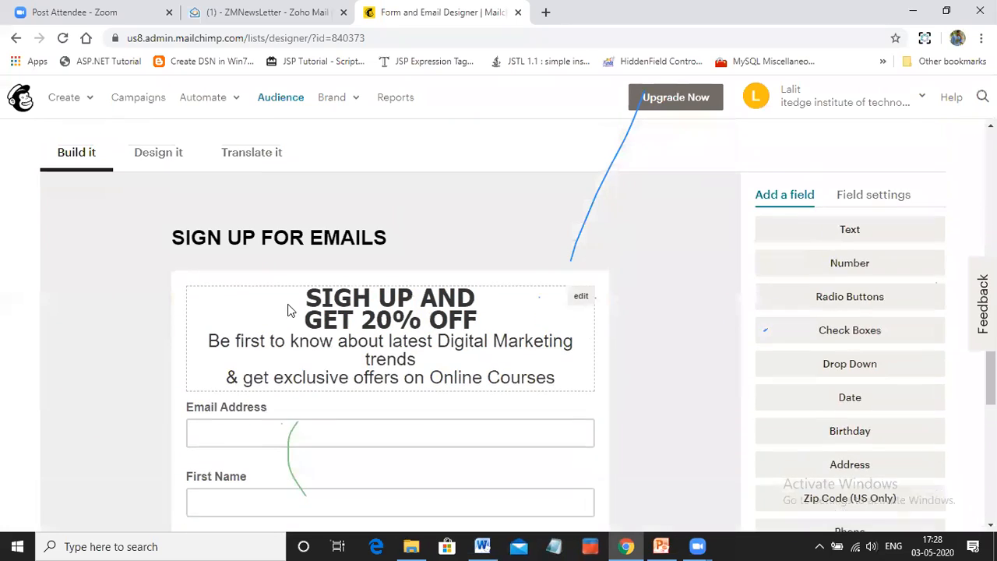
scroll(287, 310, "up", 1)
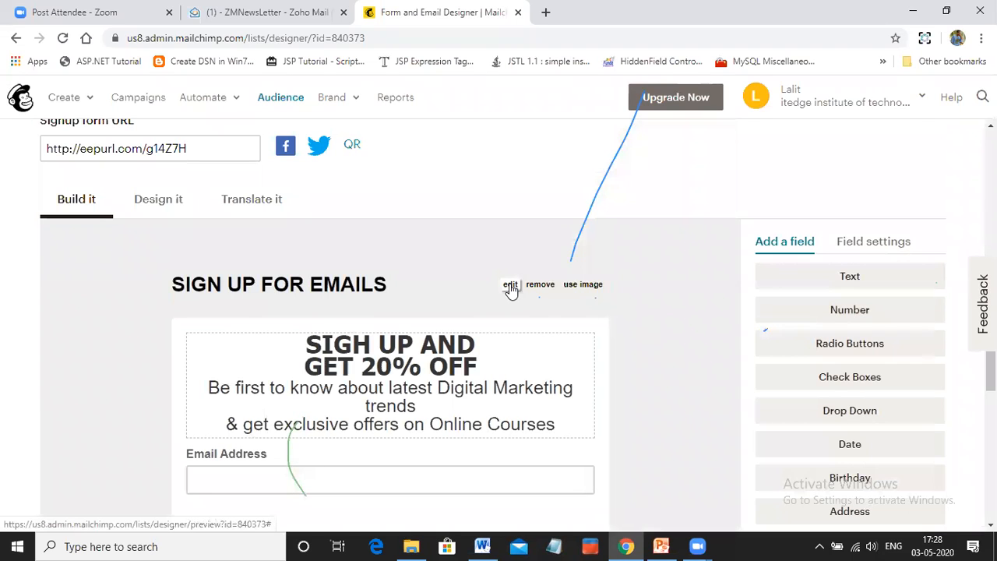
scroll(403, 287, "down", 2)
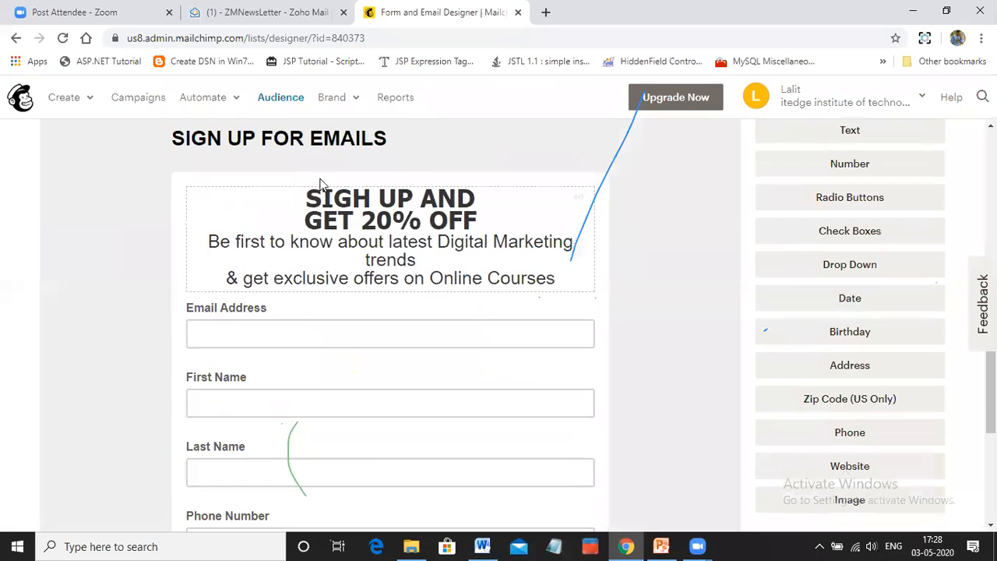
scroll(345, 440, "down", 2)
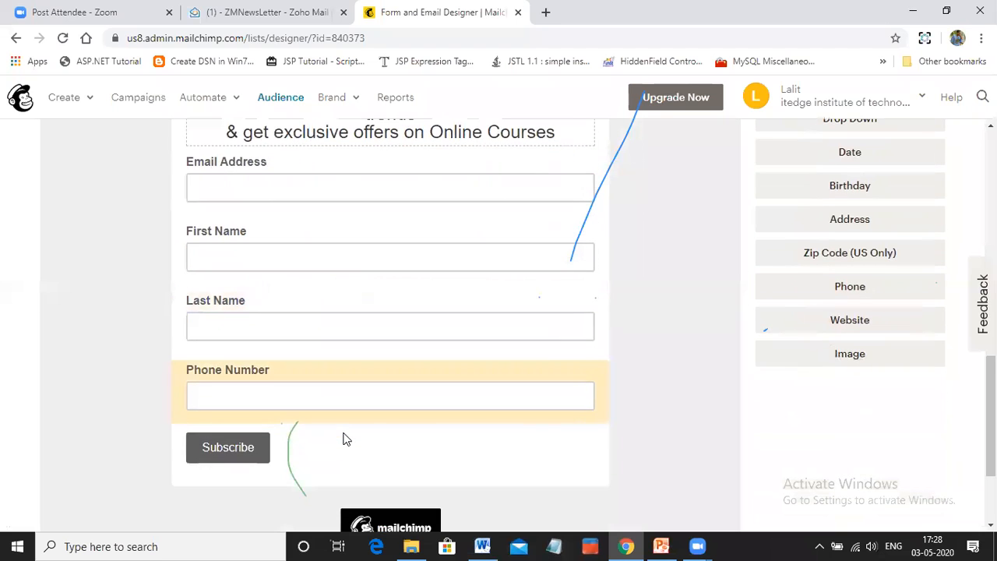
scroll(345, 438, "up", 3)
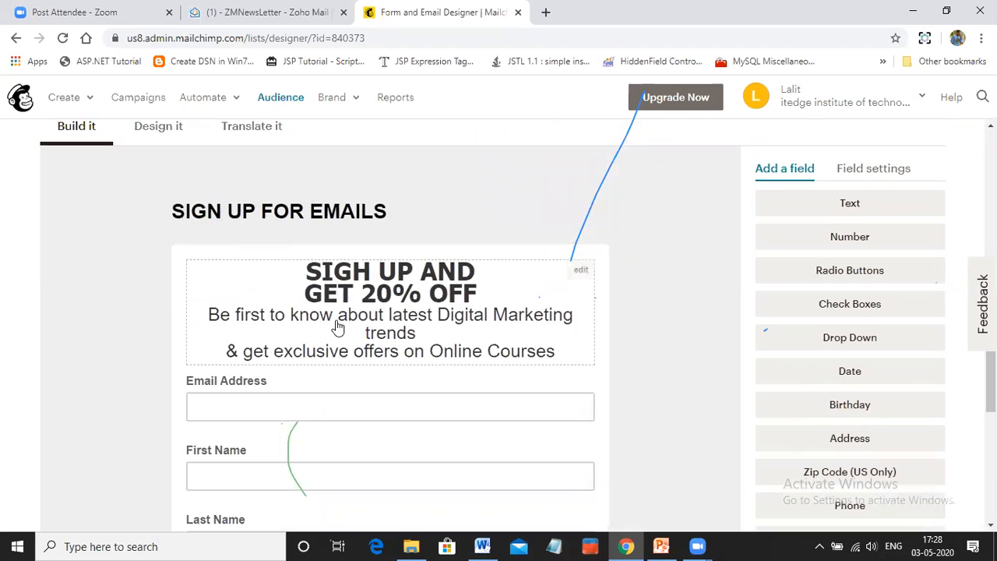
scroll(207, 323, "down", 1)
scroll(207, 323, "down", 1)
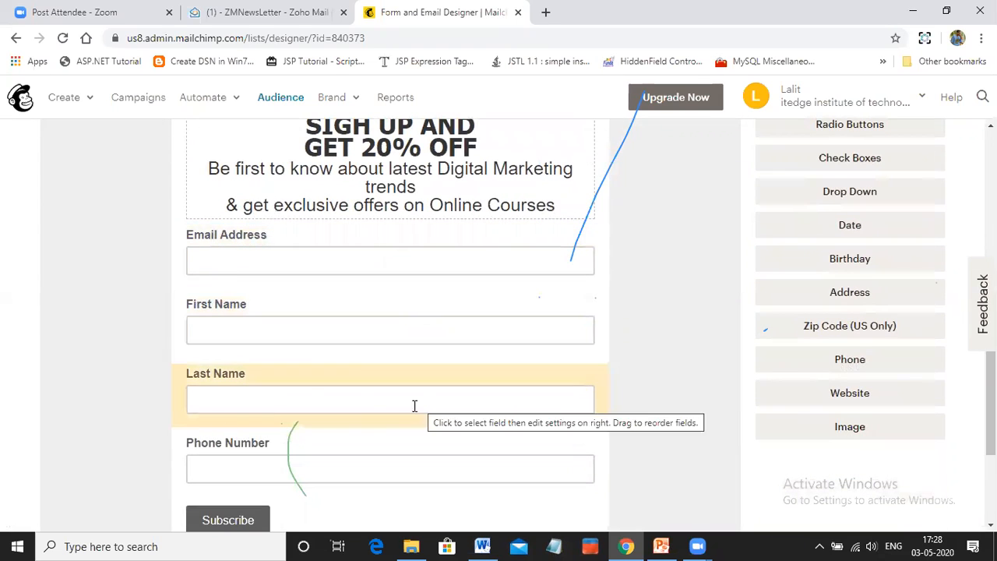
scroll(258, 391, "down", 1)
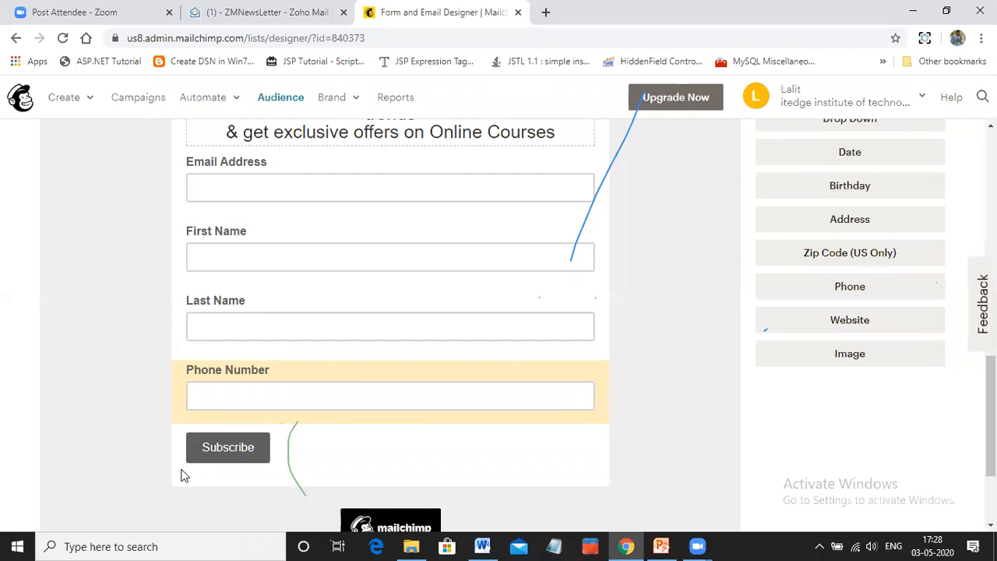
scroll(428, 374, "up", 2)
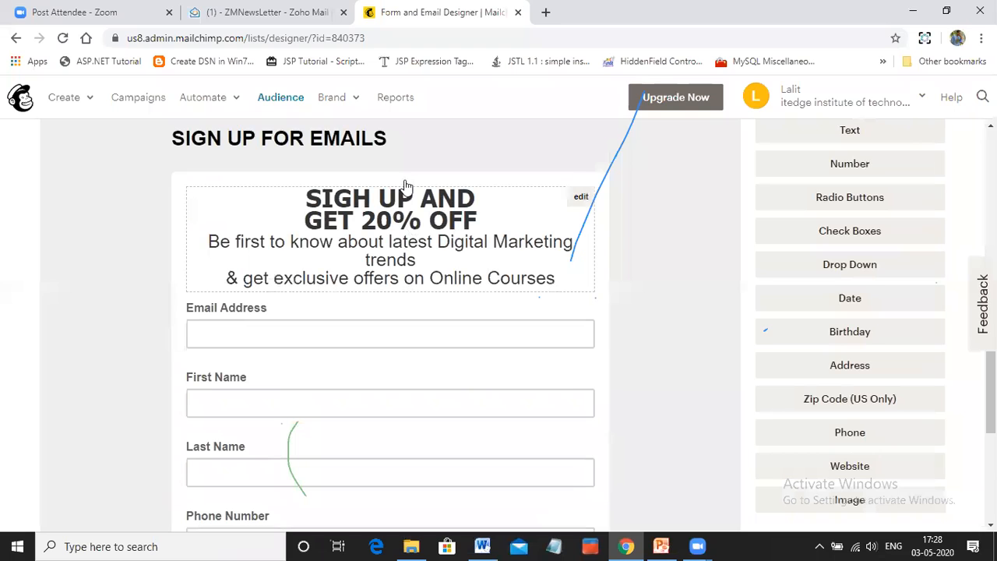
Open the form's SIGN UP FOR EMAILS heading for editing, select its text, and save and close the editor
scroll(364, 285, "up", 1)
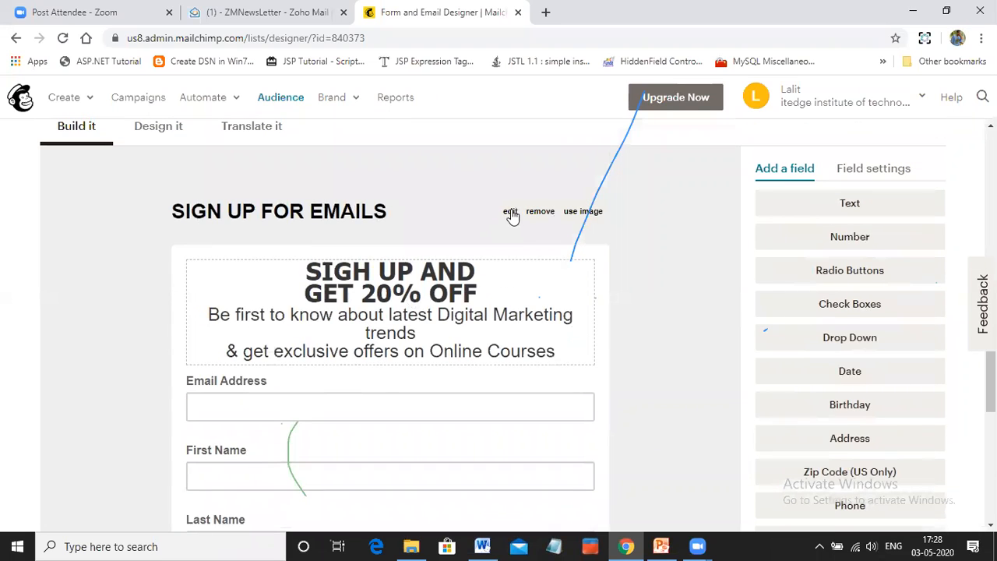
left_click(511, 212)
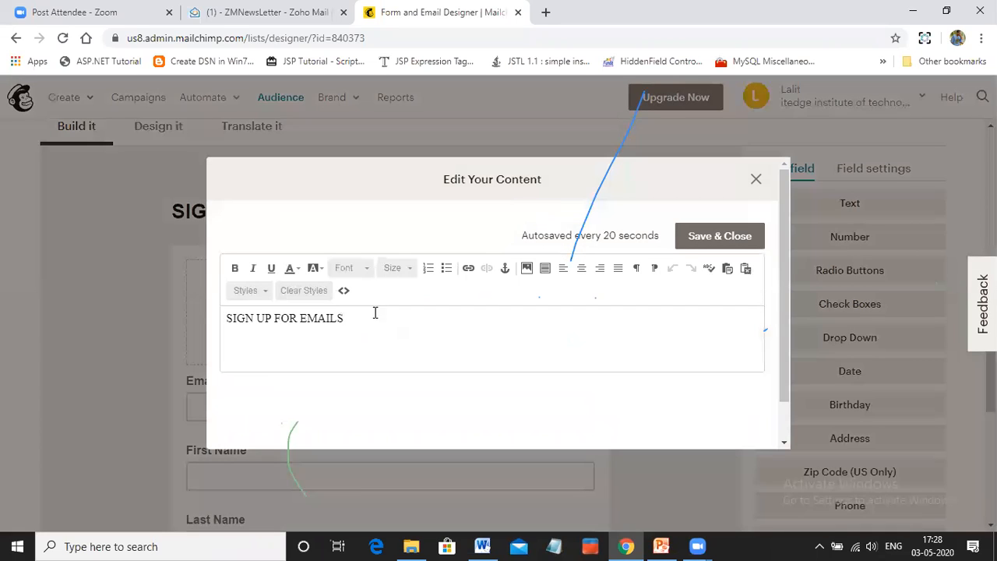
left_click_drag(352, 317, 227, 318)
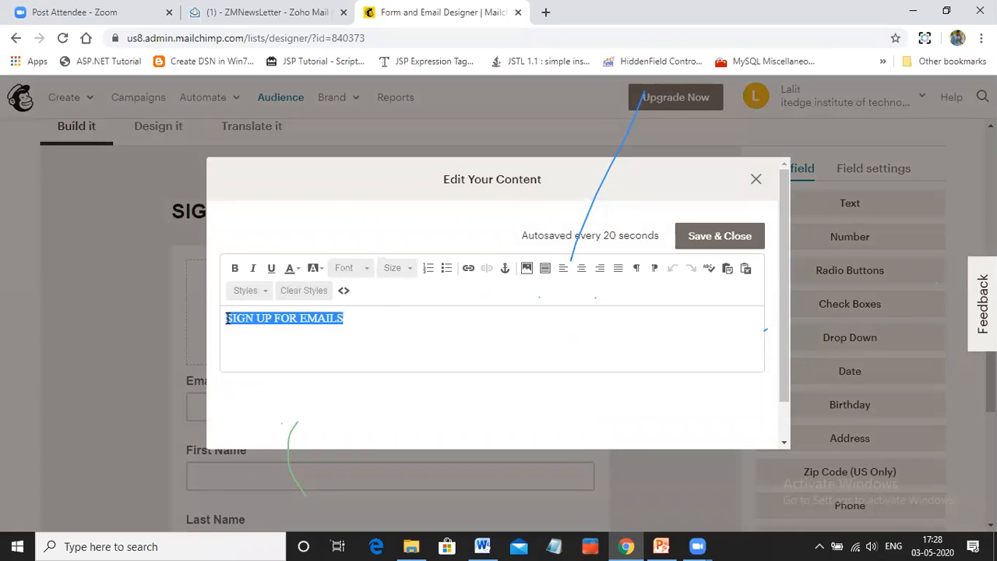
left_click(708, 237)
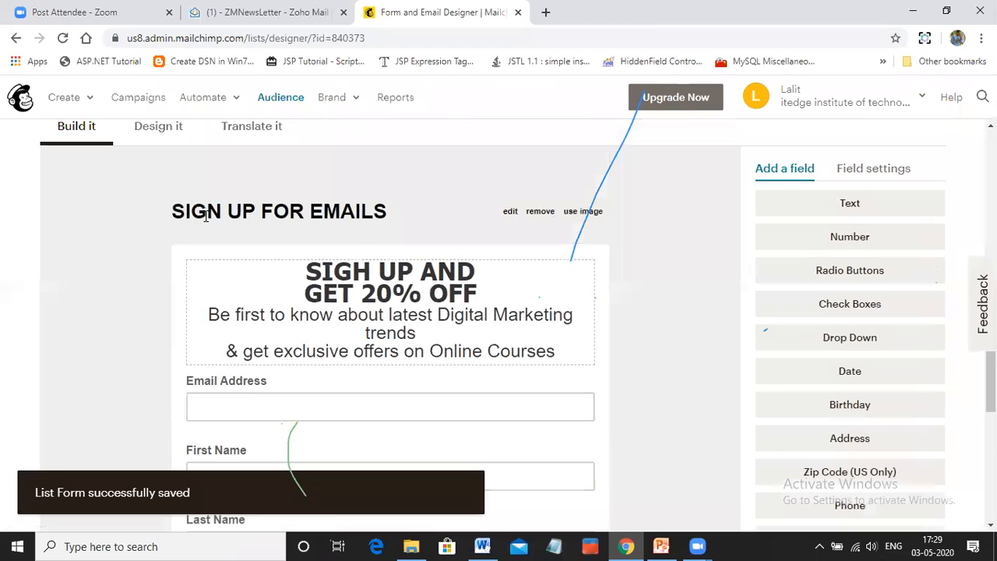
left_click_drag(171, 211, 388, 212)
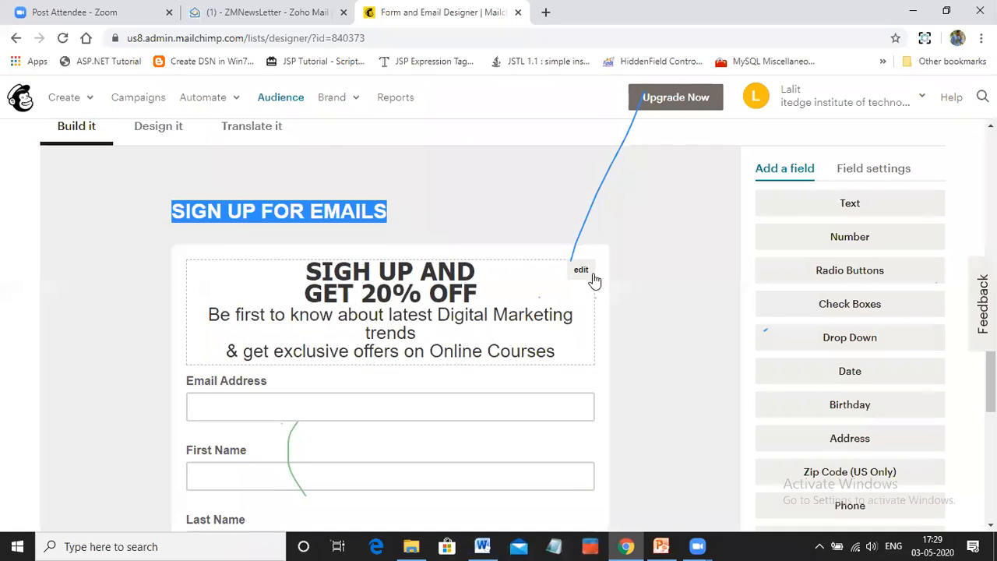
Open the signup form's 20% off offer message for editing and examine its text
left_click(582, 272)
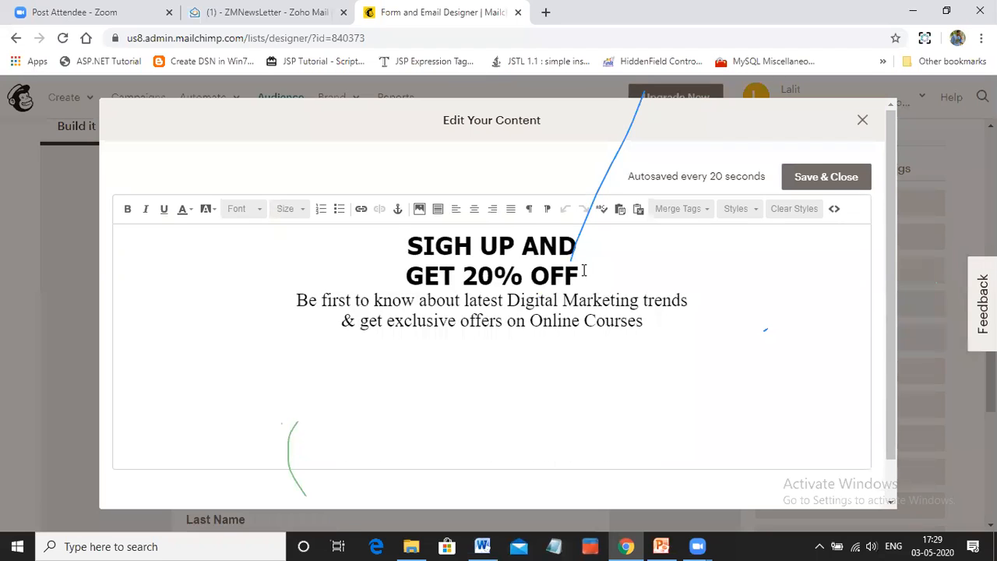
left_click_drag(405, 243, 644, 317)
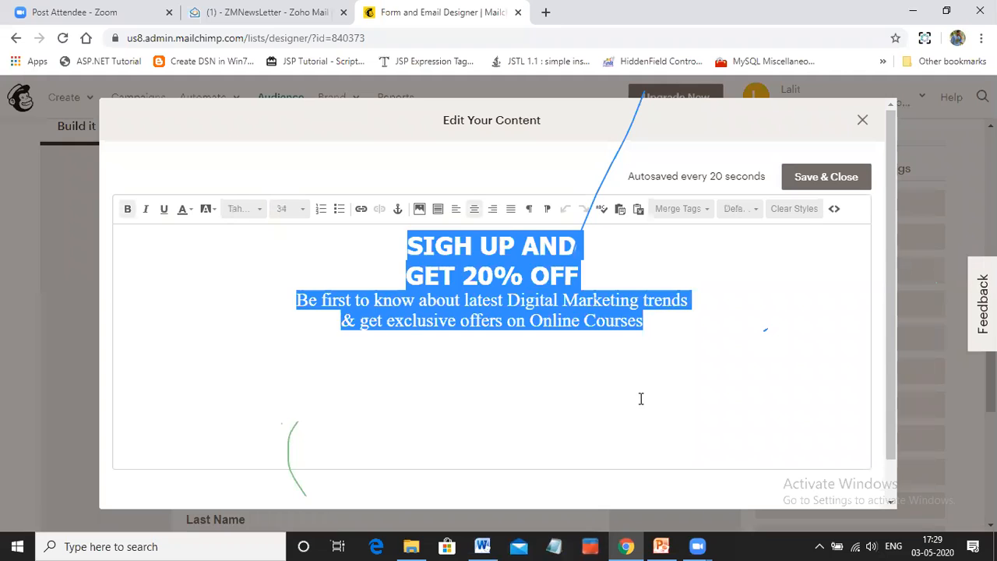
left_click(543, 397)
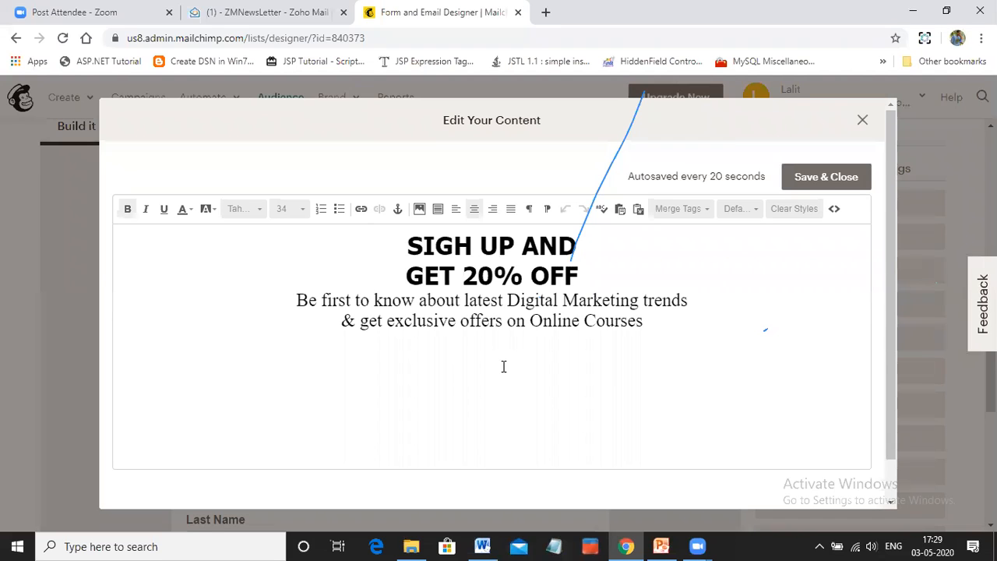
Save and close the offer message editor, and open the Email Address field's settings to examine them
left_click(824, 186)
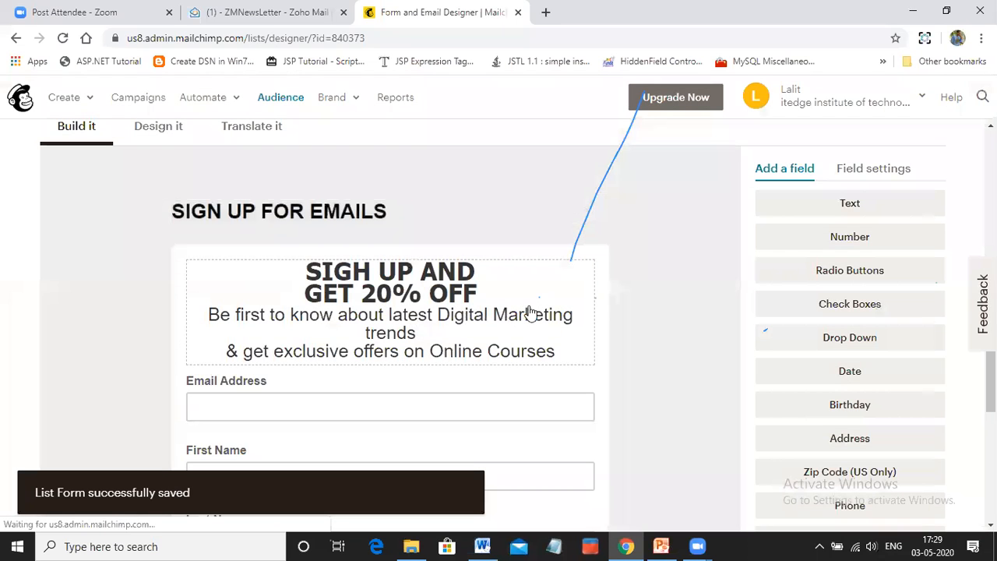
scroll(527, 312, "down", 3)
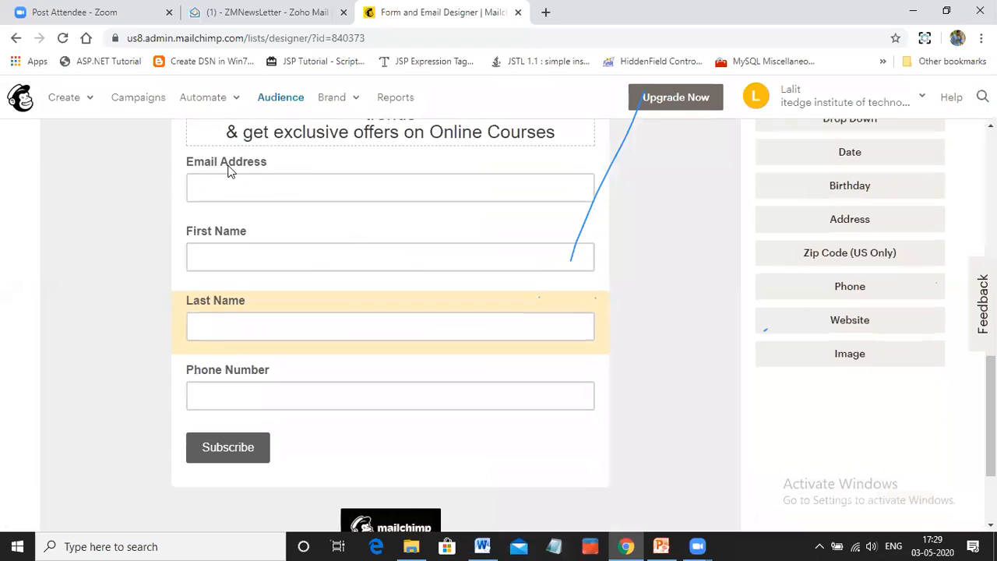
left_click(225, 166)
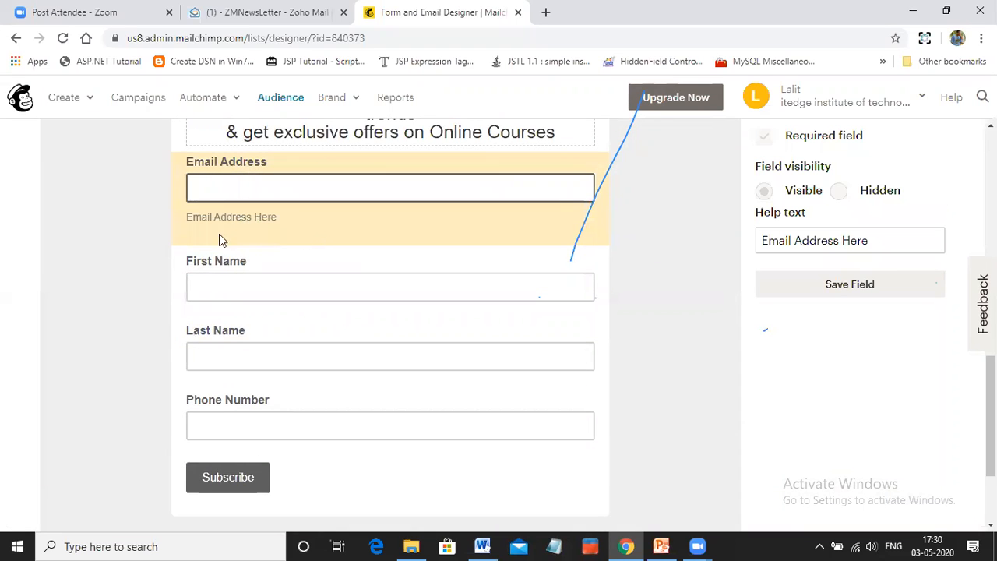
scroll(828, 240, "up", 2)
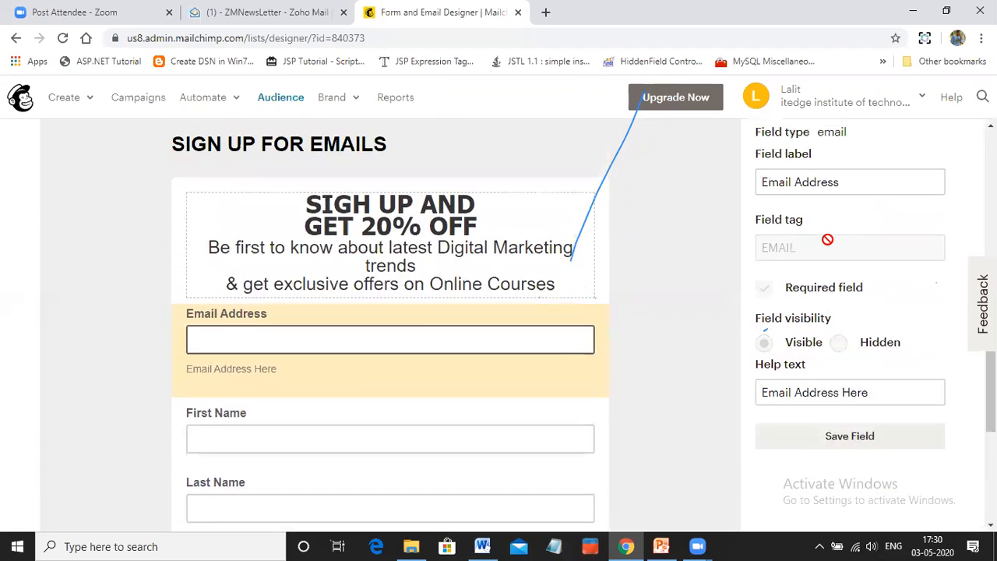
scroll(828, 240, "up", 2)
scroll(779, 187, "down", 2)
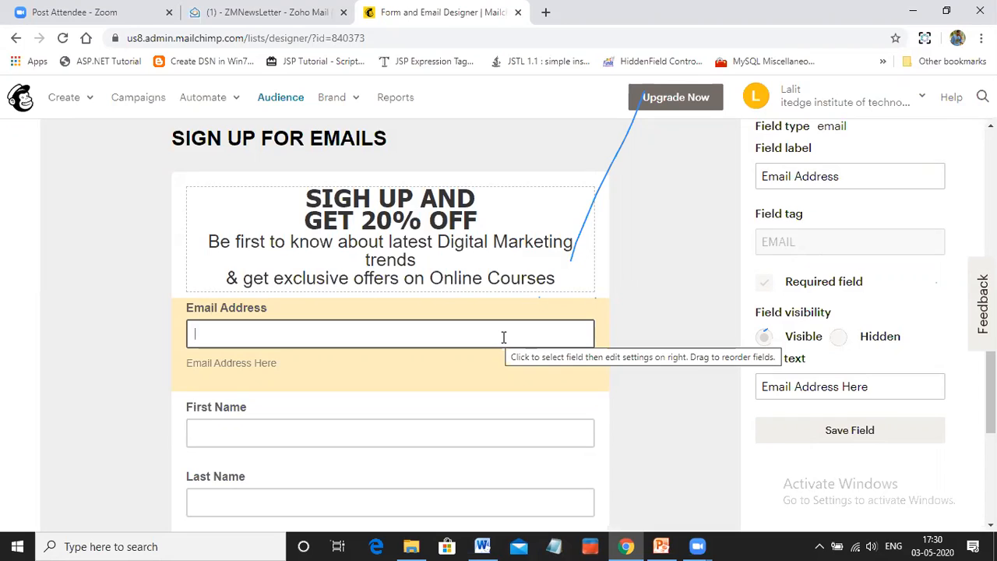
Open the settings of the First Name field and the Last Name field to examine their options
left_click(295, 405)
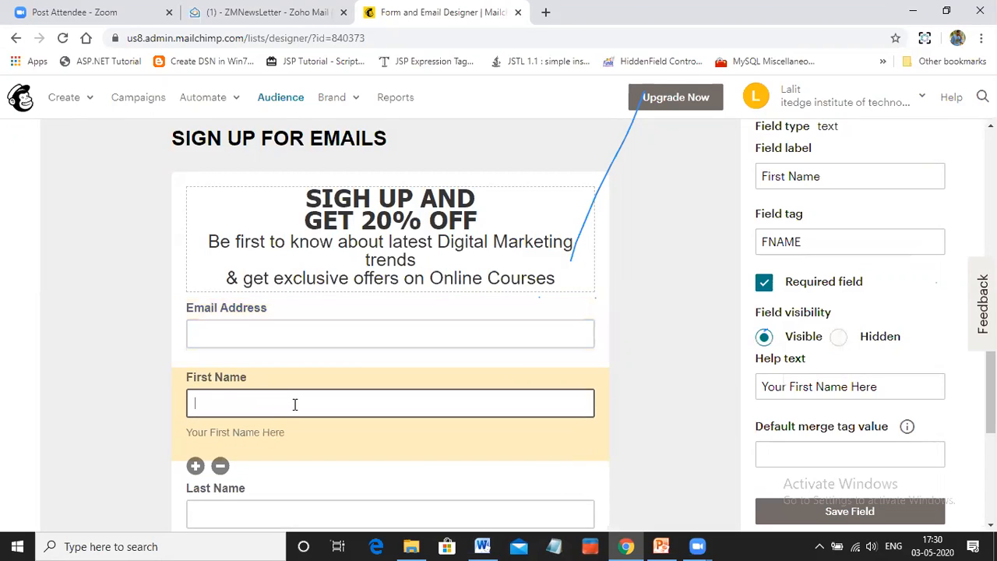
scroll(294, 404, "down", 1)
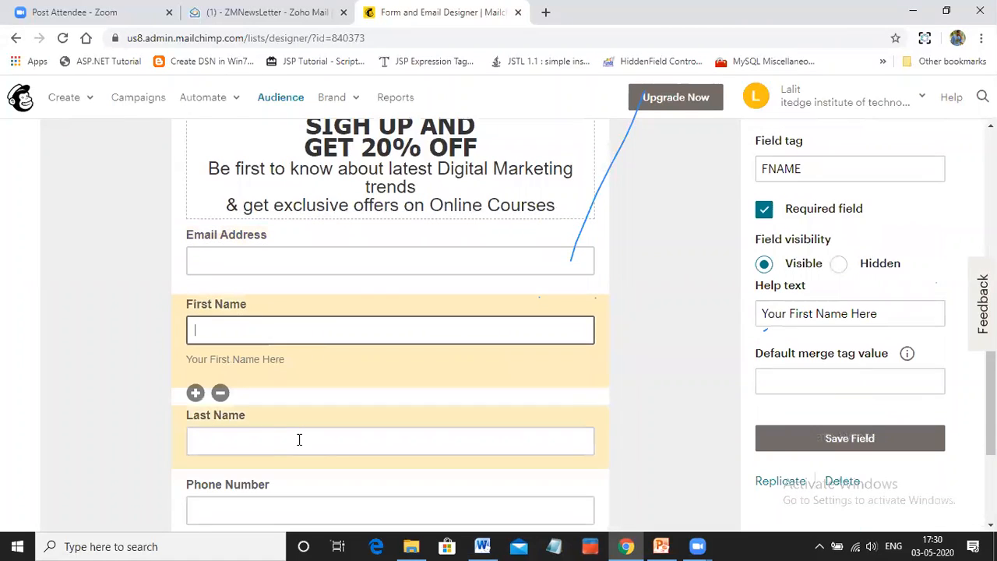
left_click(277, 427)
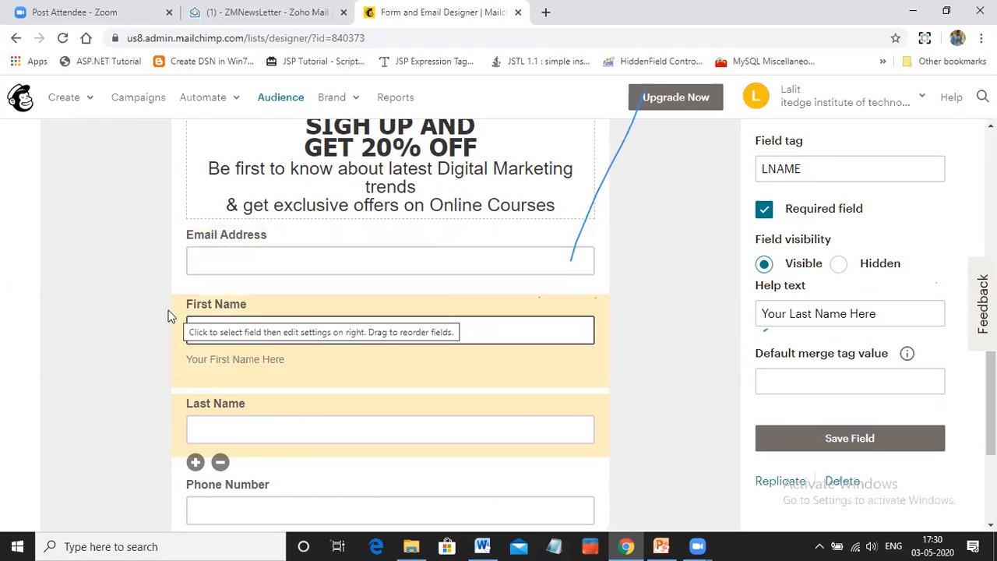
scroll(296, 403, "down", 1)
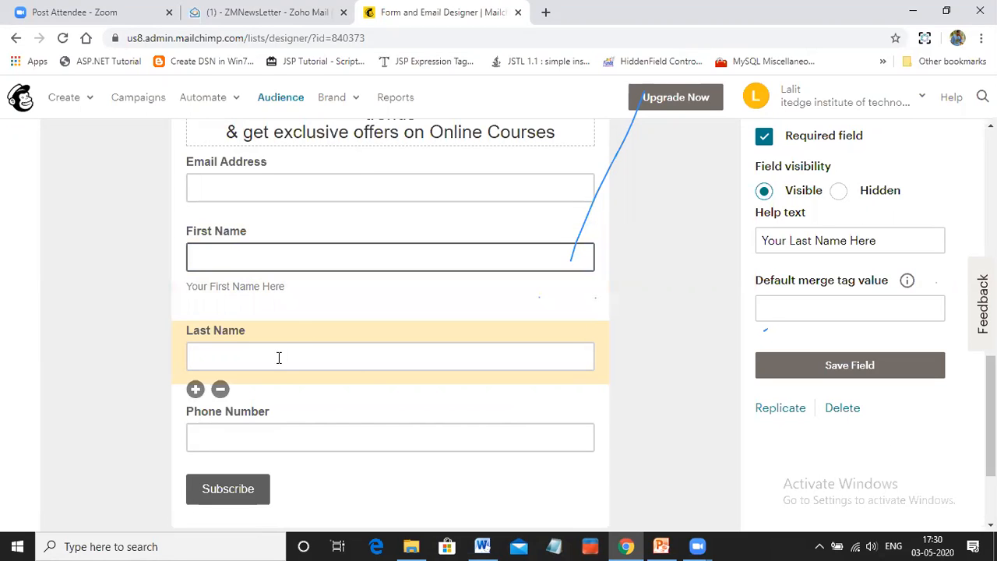
left_click(236, 333)
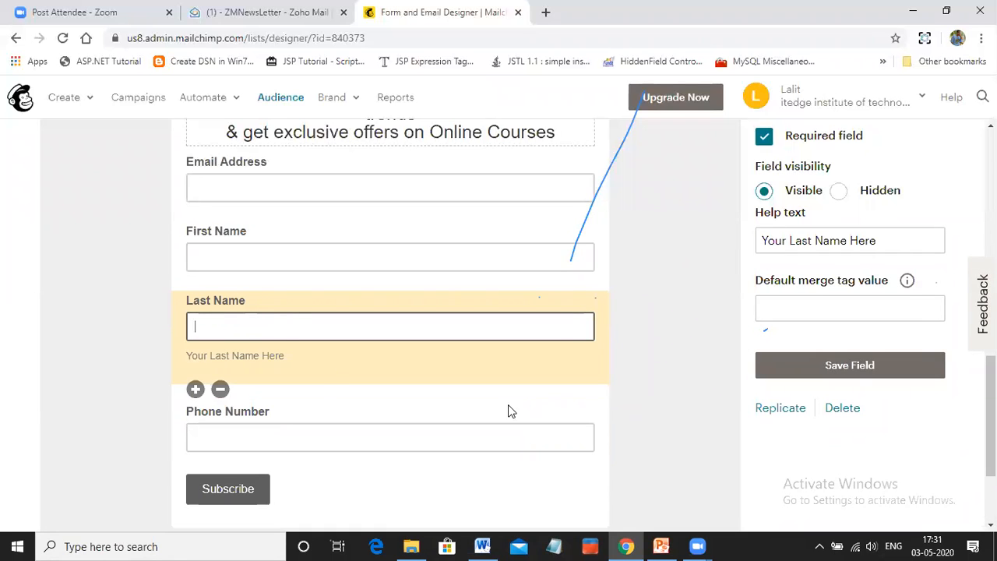
left_click(840, 413)
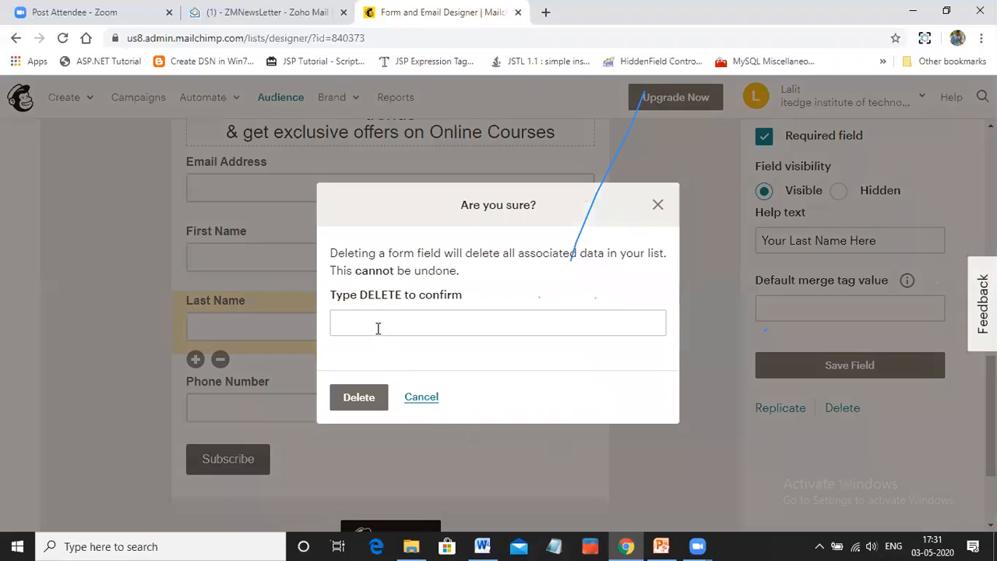
left_click(378, 328)
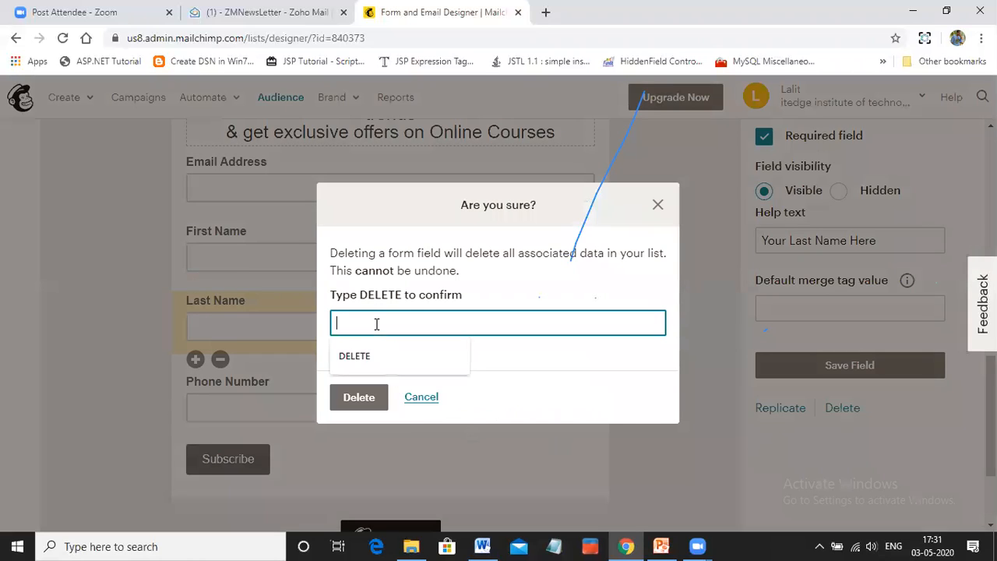
left_click(370, 359)
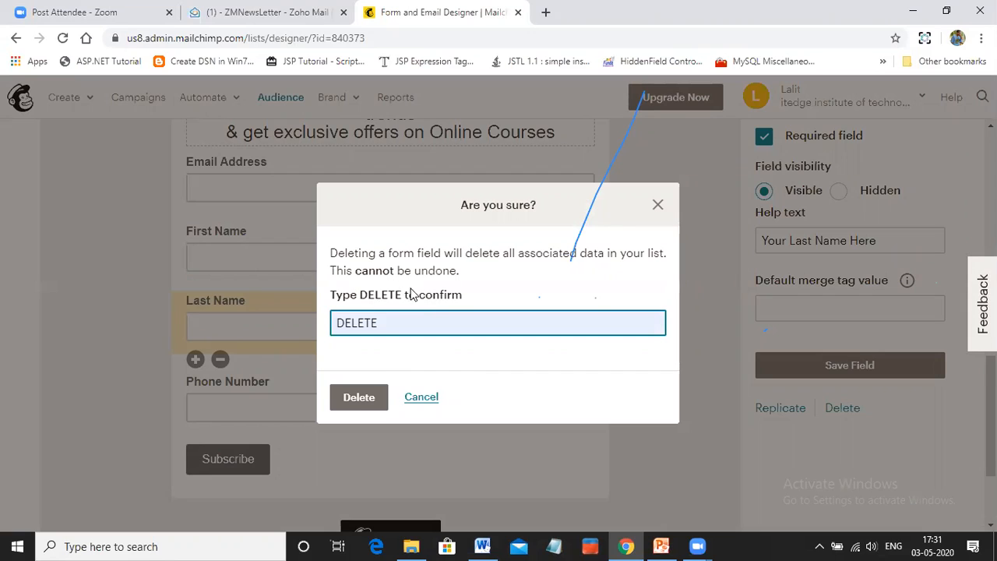
left_click(350, 401)
left_click(423, 399)
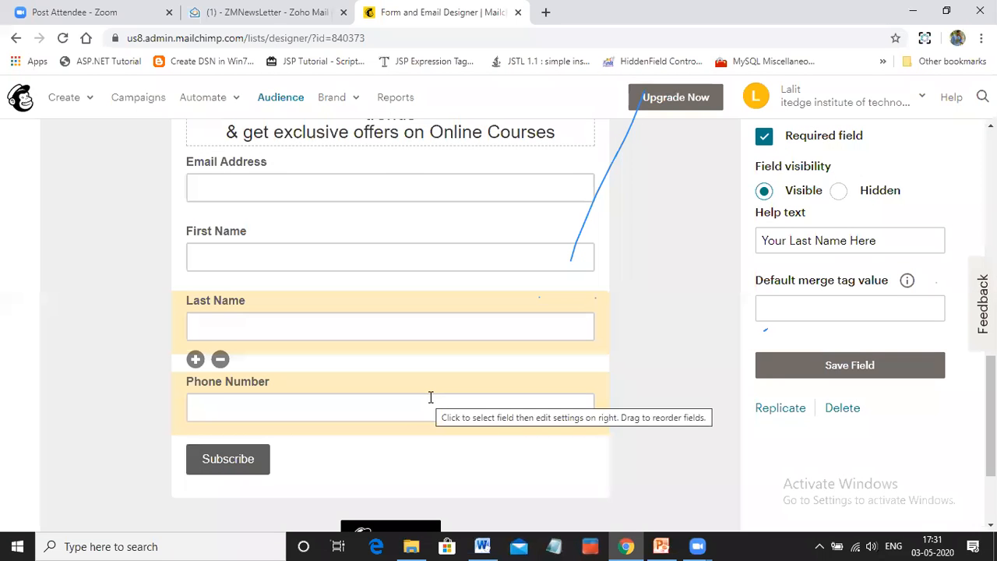
Examine the field types that can be added to the signup form, from Text to Image
scroll(557, 399, "up", 5)
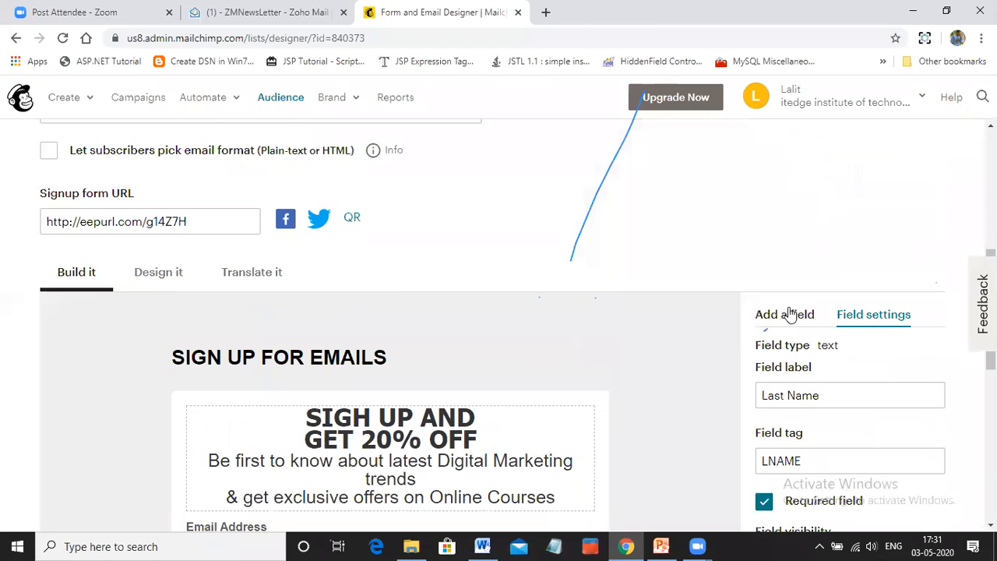
left_click(788, 314)
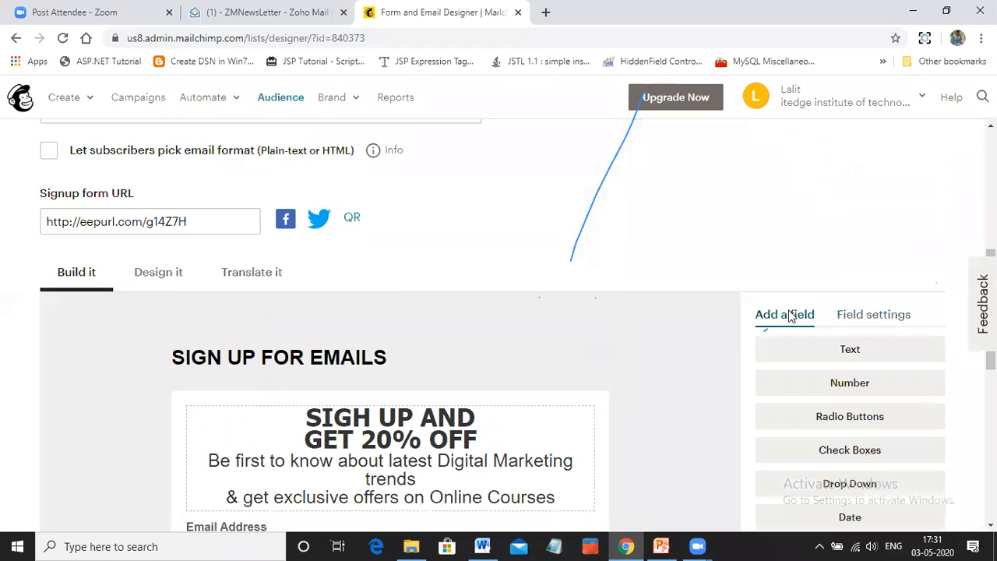
scroll(791, 314, "down", 1)
scroll(793, 321, "down", 1)
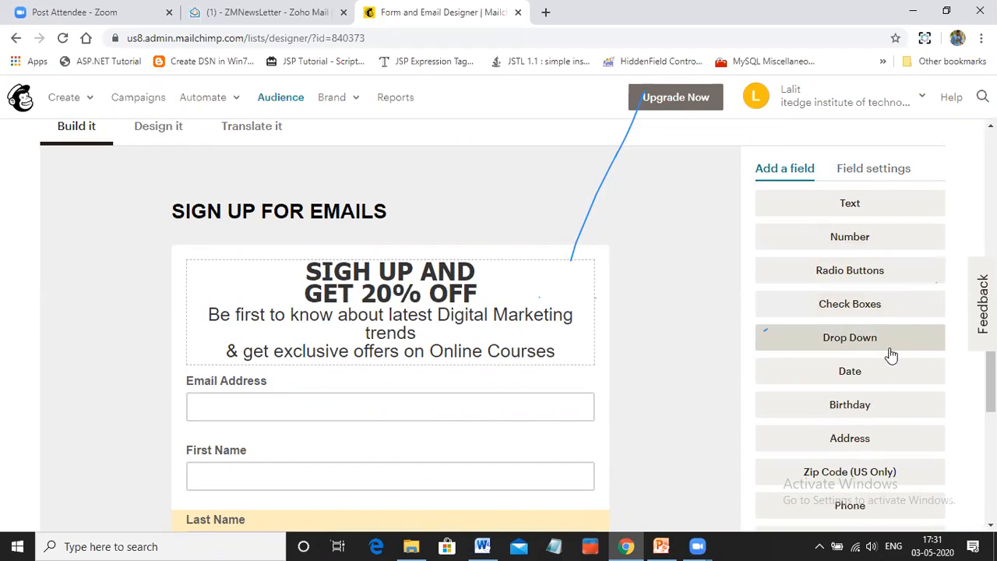
scroll(885, 355, "down", 1)
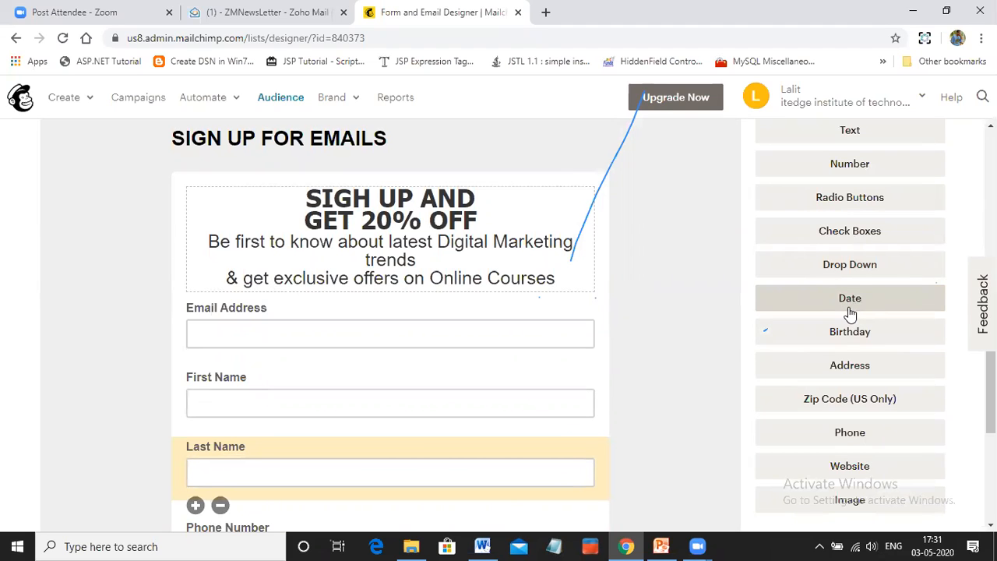
scroll(850, 319, "down", 1)
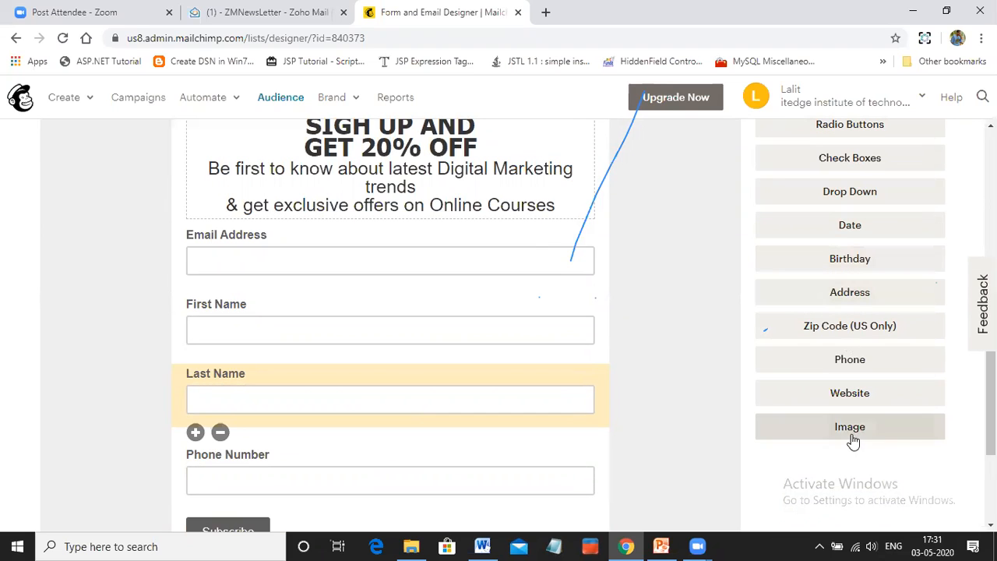
scroll(830, 277, "up", 1)
scroll(831, 277, "up", 1)
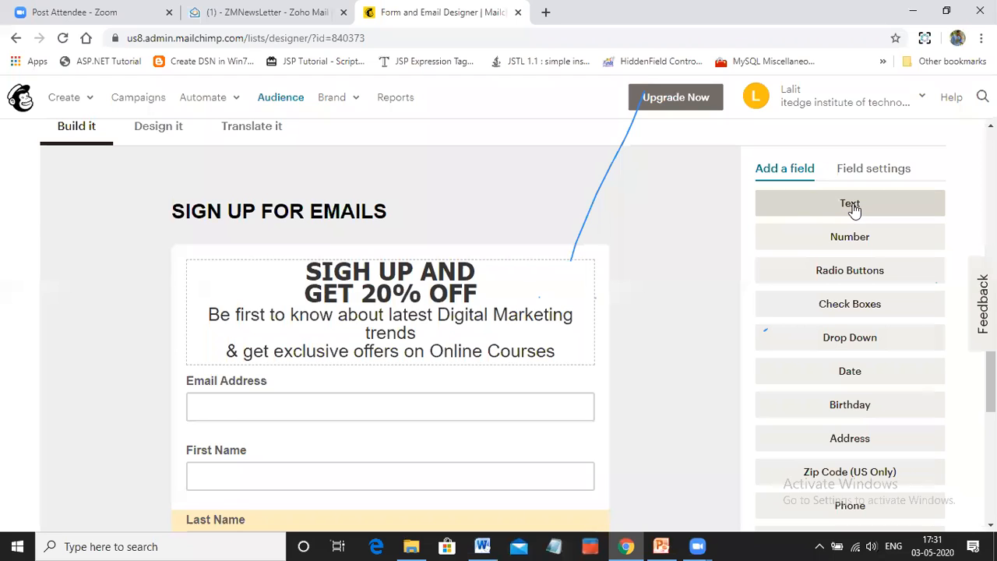
scroll(608, 367, "down", 2)
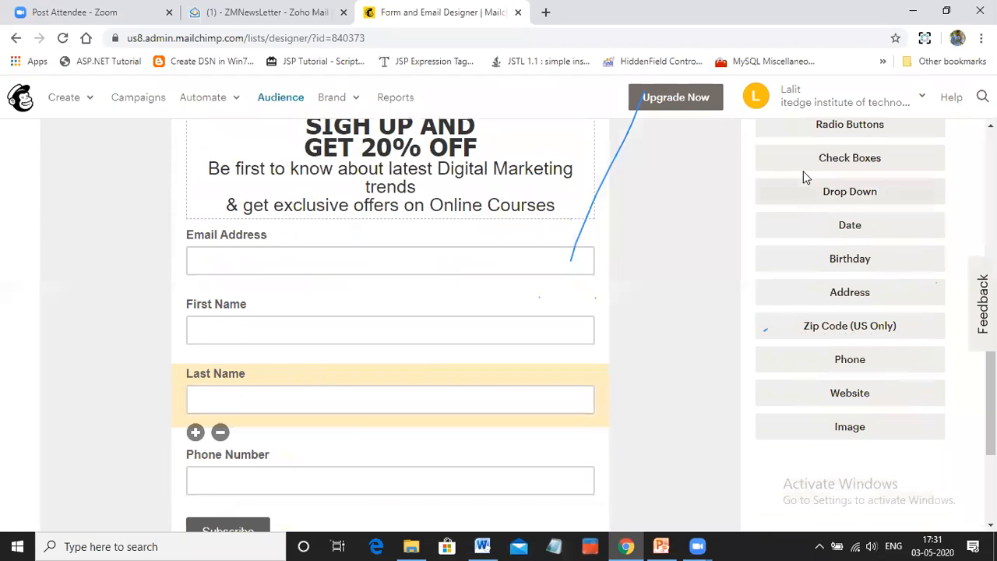
scroll(856, 187, "up", 1)
scroll(856, 187, "up", 1)
Add a new text field to the signup form and examine its settings
left_click(841, 134)
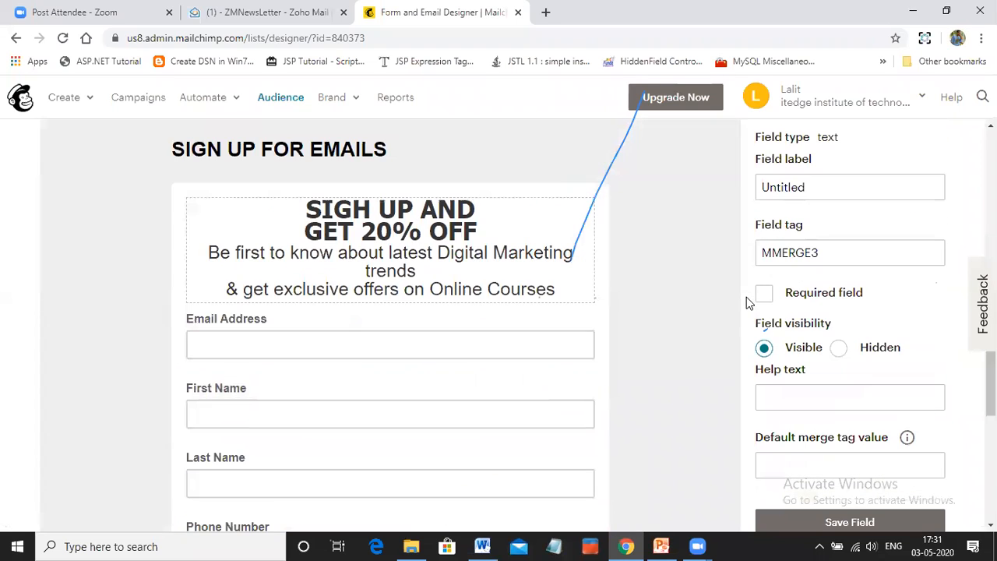
scroll(481, 357, "down", 2)
scroll(335, 385, "down", 1)
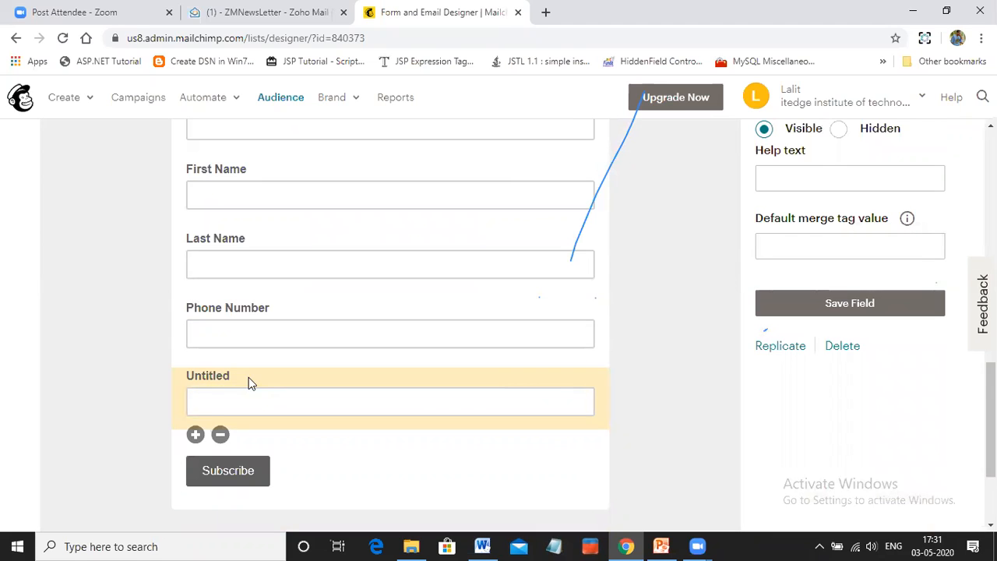
left_click(219, 374)
left_click(804, 180)
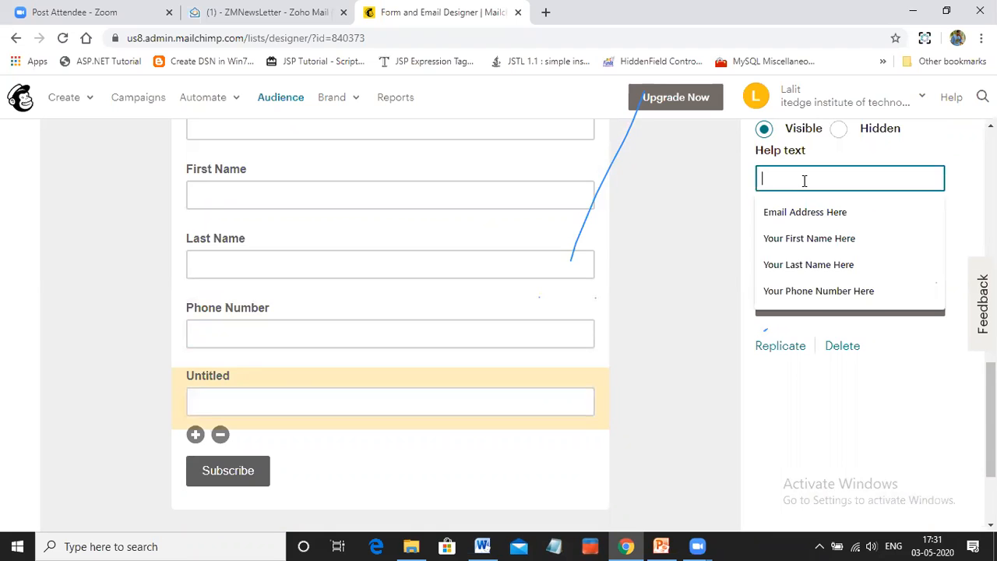
scroll(818, 175, "up", 2)
left_click(843, 173)
scroll(845, 171, "up", 1)
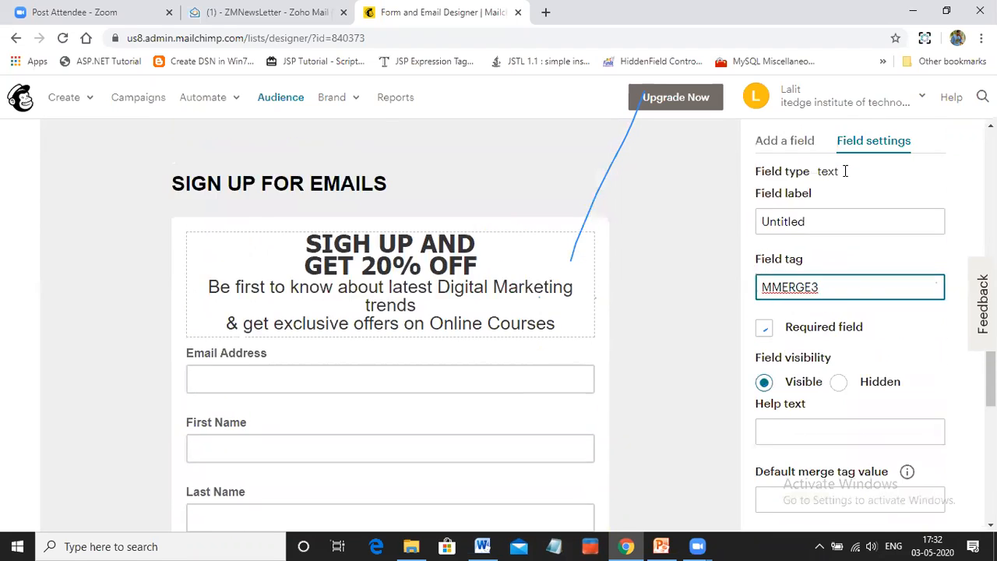
scroll(845, 171, "up", 1)
Set the new text field's label to City
left_click(811, 260)
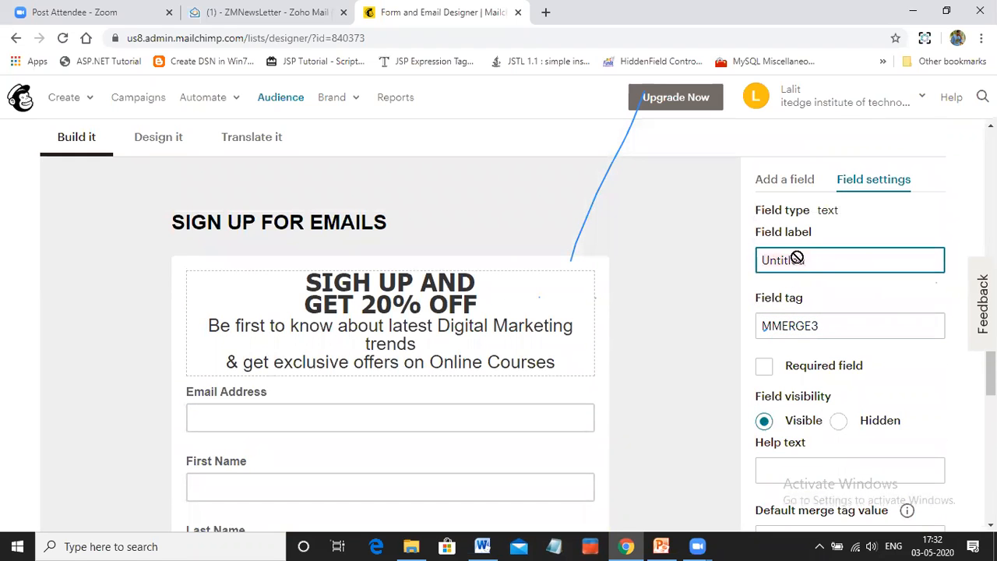
key("ctrl+a")
key("BackSpace")
type("Address")
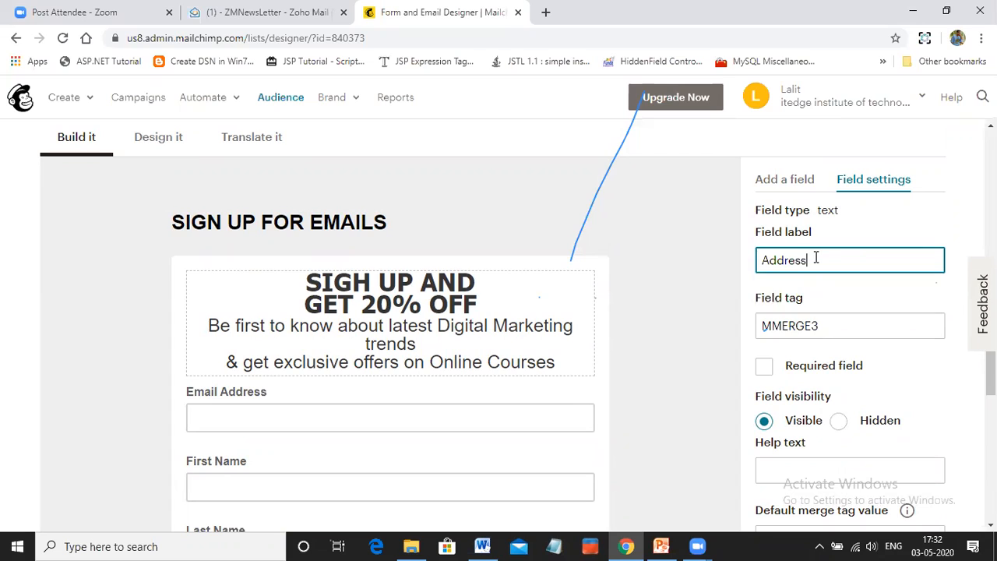
key("BackSpace")
key("BackSpace")
key("BackSpace")
key("BackSpace")
key("BackSpace")
key("BackSpace")
key("BackSpace")
type("City")
Make the City field required, set its help text to Enter City Name, and save the field
left_click(844, 320)
left_click_drag(844, 326, 752, 329)
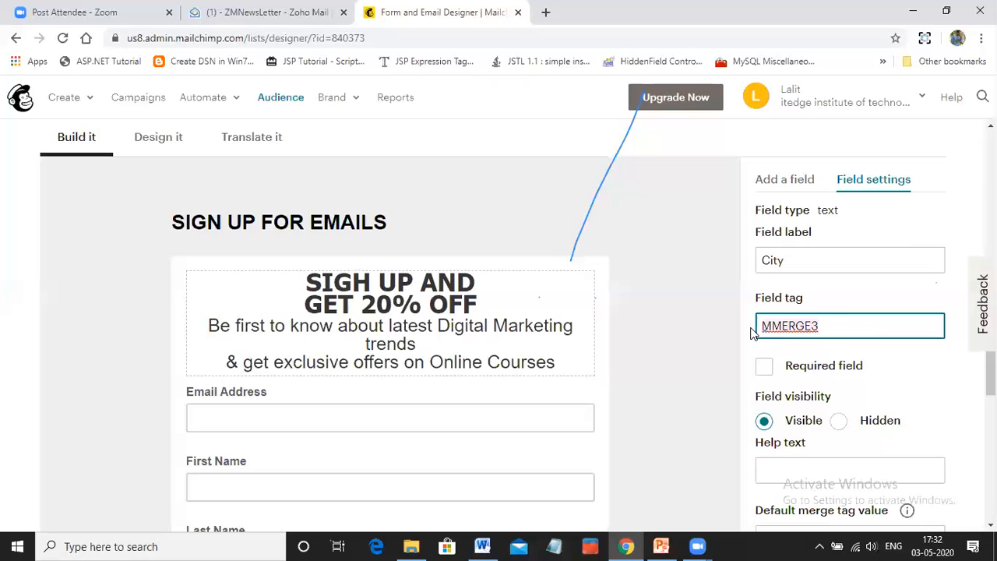
scroll(900, 374, "down", 3)
left_click(765, 148)
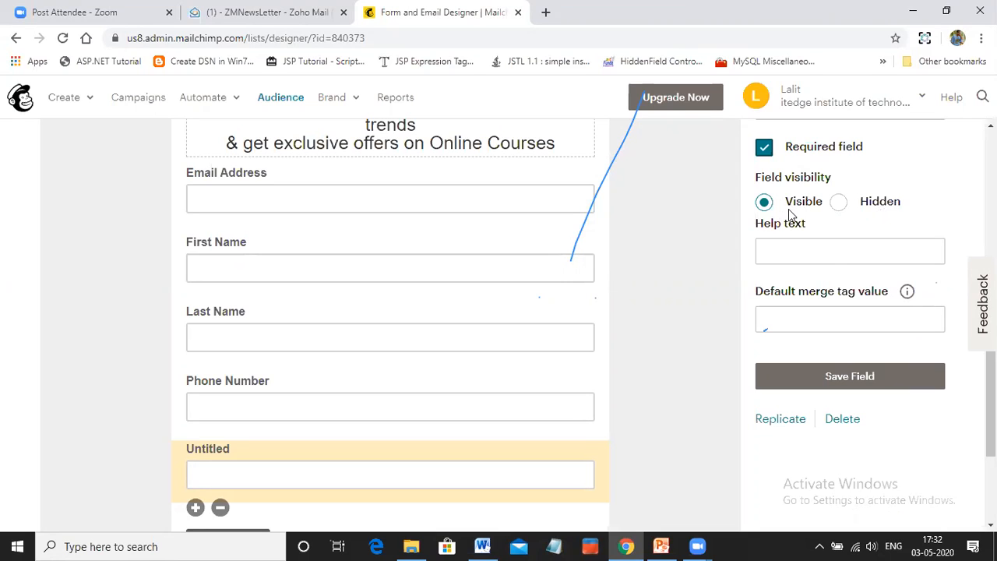
left_click(815, 253)
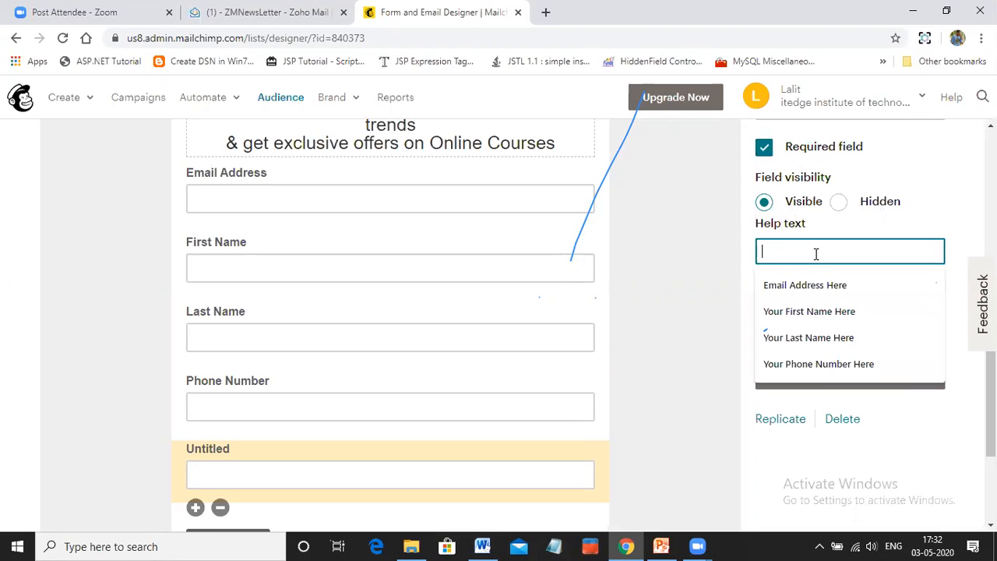
type("Enytre")
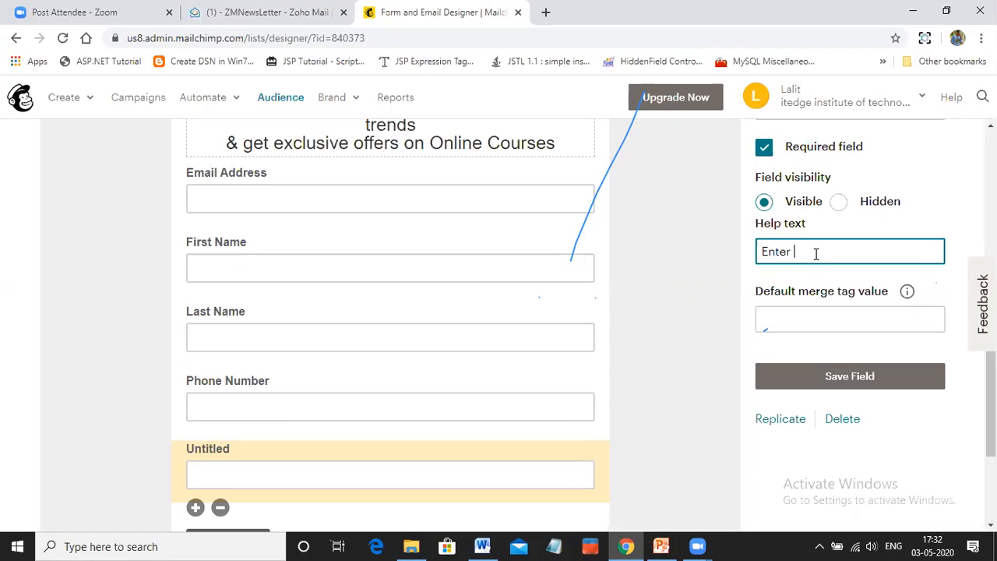
type("CityName")
left_click(815, 251)
left_click(843, 377)
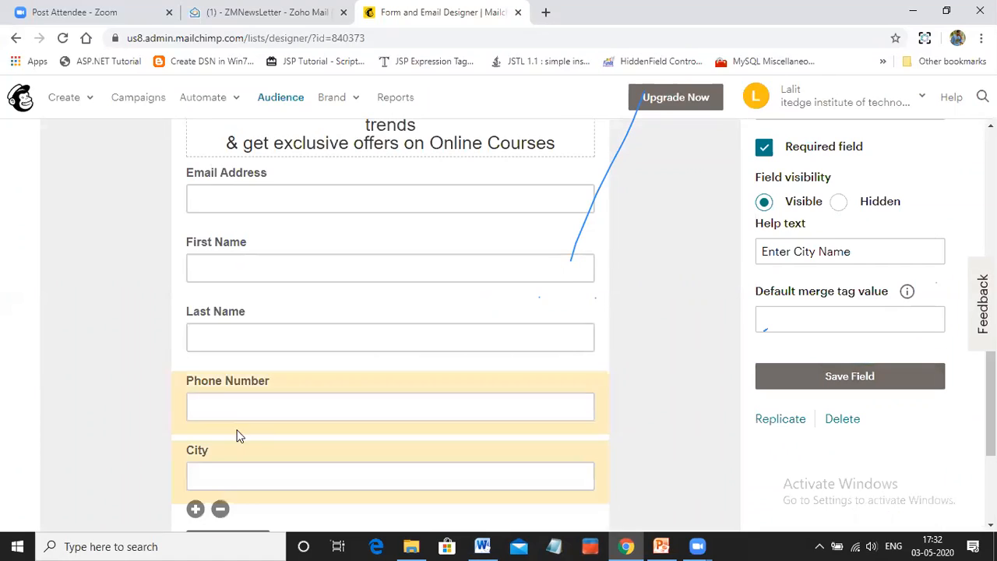
Delete the City field from the signup form, confirming with the word DELETE
scroll(220, 323, "down", 2)
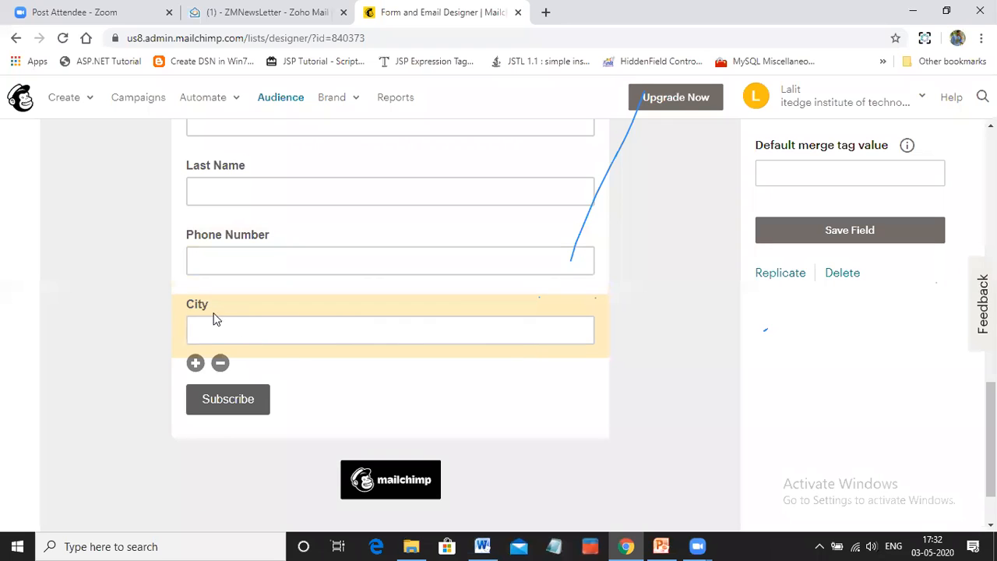
left_click(842, 274)
left_click(374, 314)
left_click(357, 352)
left_click(359, 401)
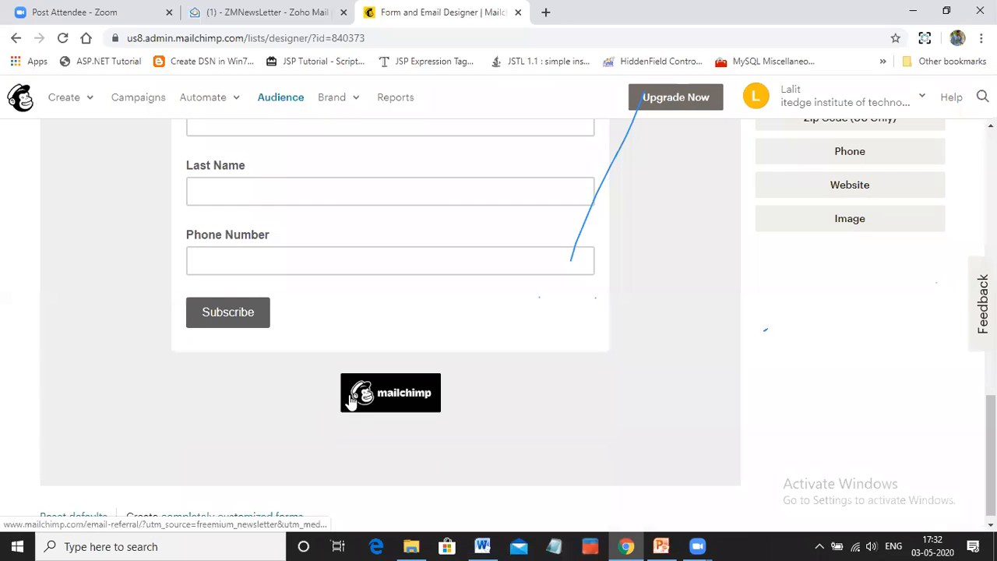
scroll(447, 338, "up", 4)
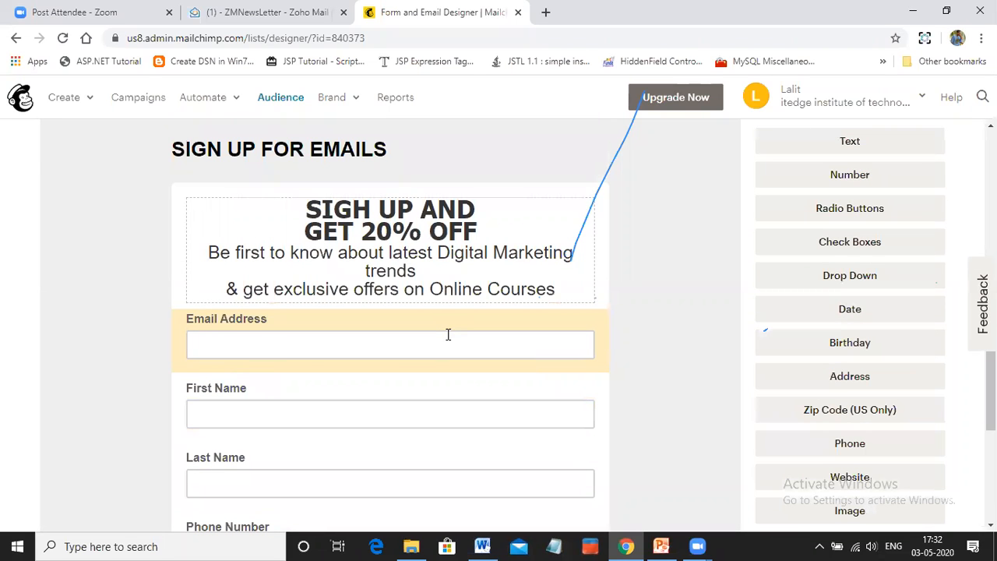
Examine the signup form's URL above the form preview
scroll(448, 335, "up", 2)
scroll(444, 339, "down", 1)
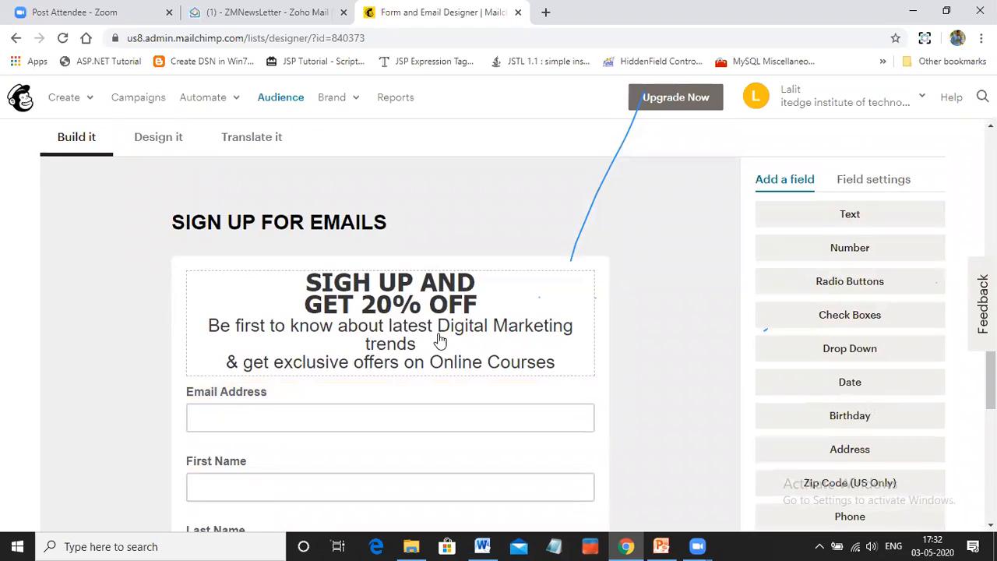
scroll(440, 340, "up", 1)
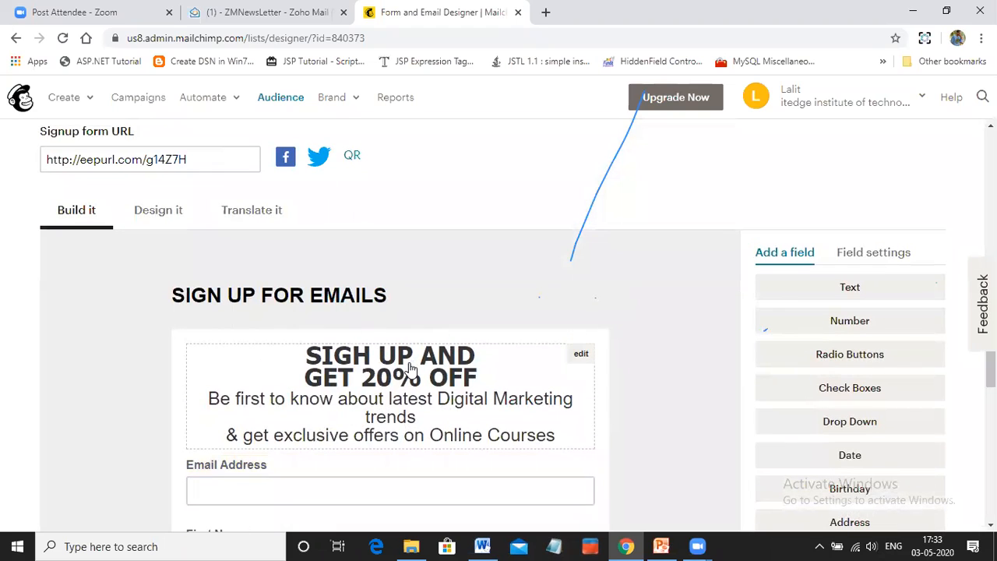
left_click(205, 159)
left_click_drag(207, 158, 75, 160)
right_click(72, 159)
left_click(58, 159)
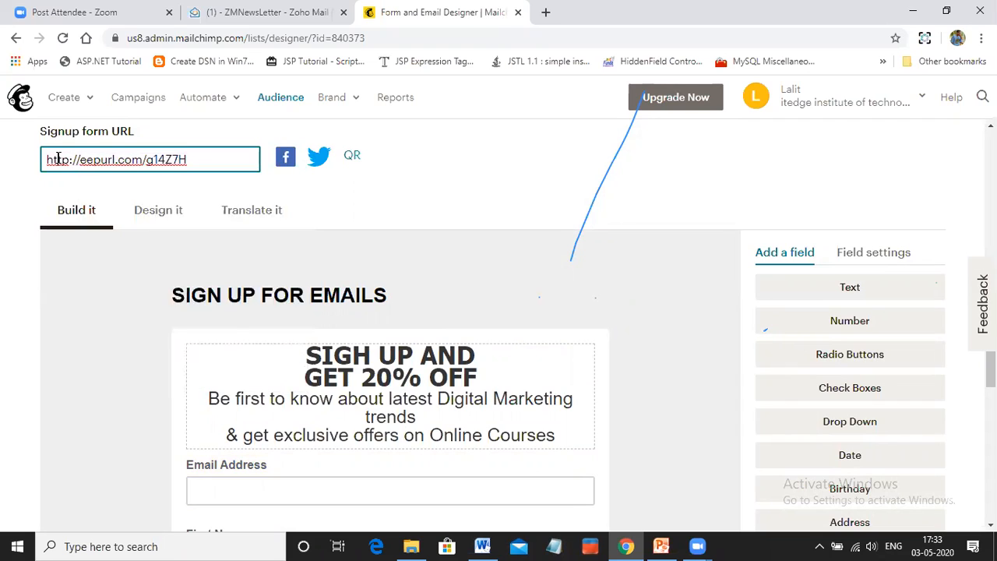
left_click_drag(181, 159, 86, 155)
left_click(213, 155)
scroll(224, 150, "up", 3)
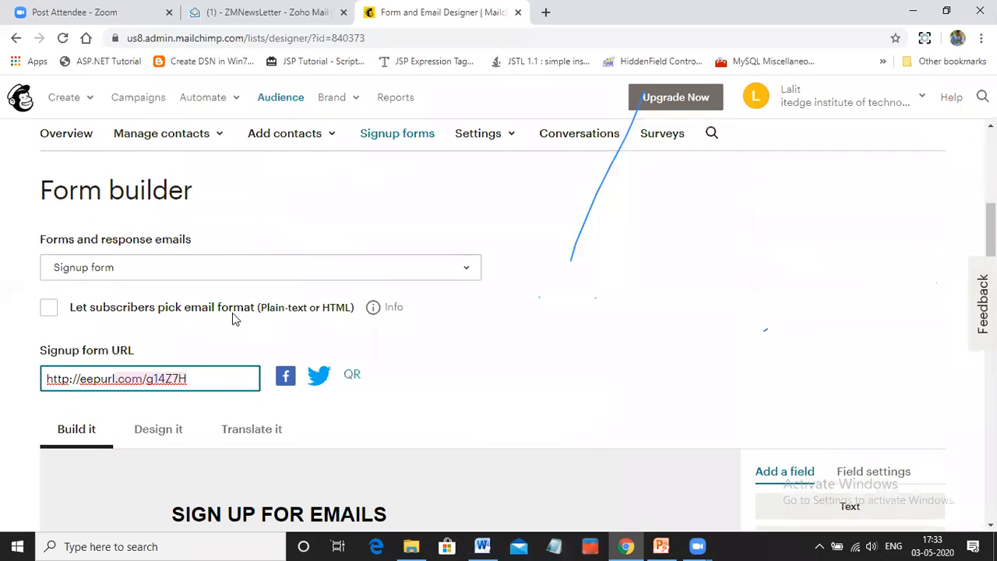
Turn on the option letting subscribers pick their email format, and turn it back off
left_click(151, 314)
left_click(95, 317)
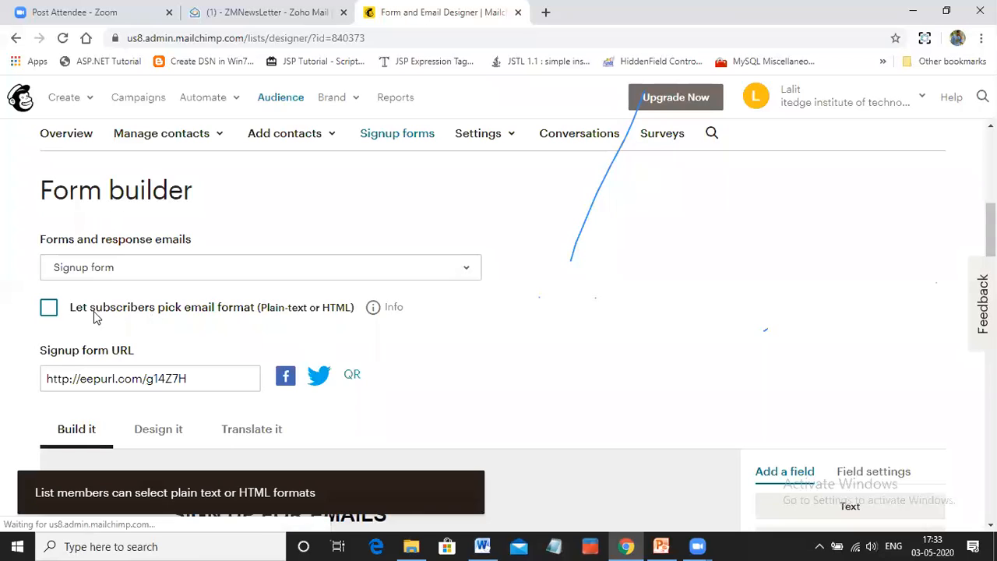
Review the signup form URL together with the form fields below it
scroll(187, 324, "down", 1)
left_click(200, 307)
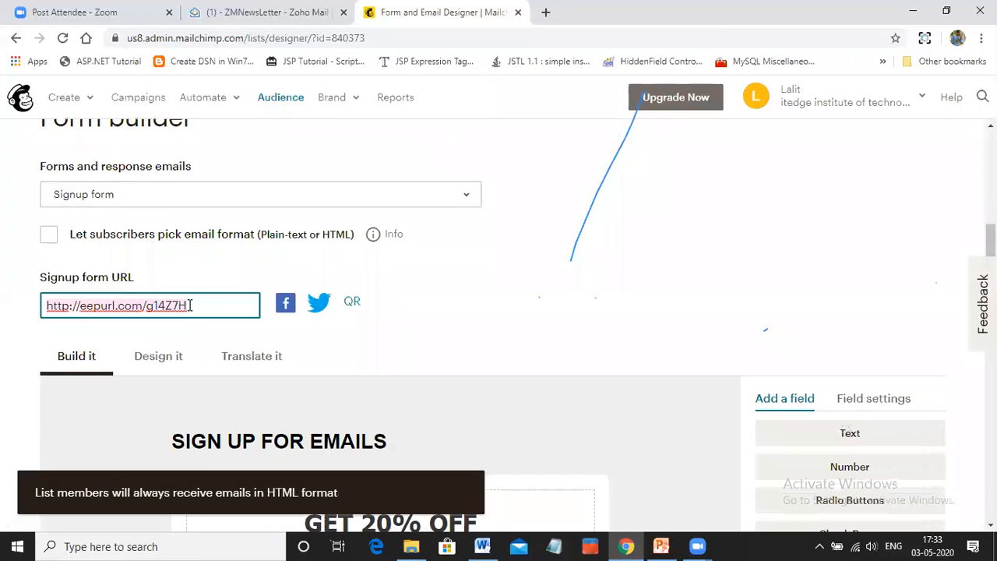
left_click_drag(187, 305, 124, 306)
double_click(123, 306)
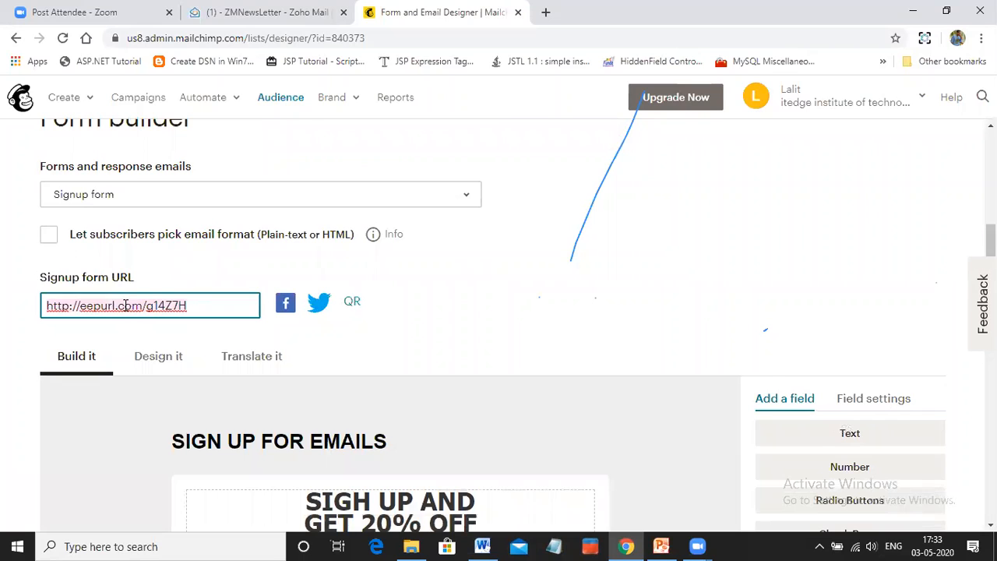
left_click(224, 309)
scroll(461, 351, "down", 8)
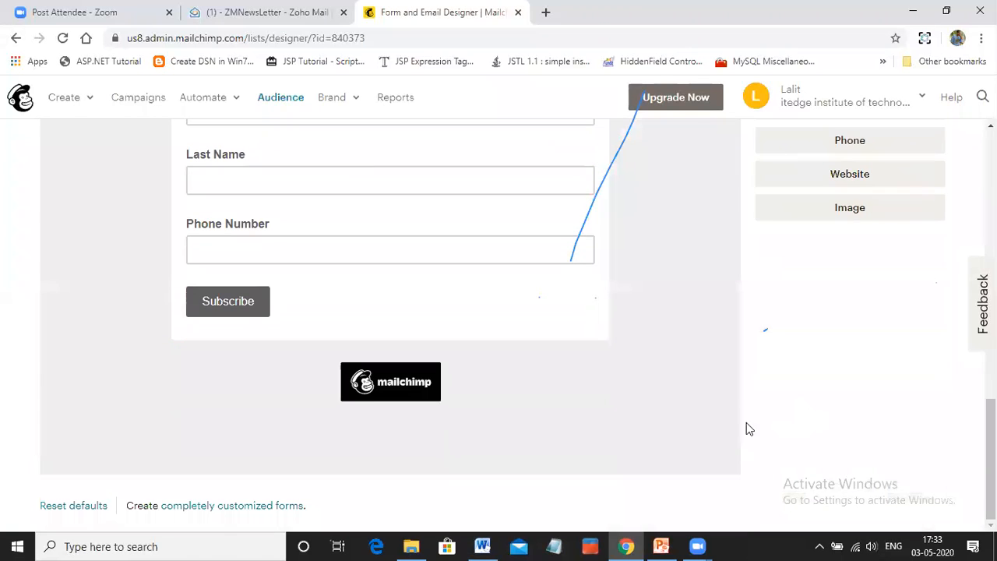
scroll(895, 180, "up", 10)
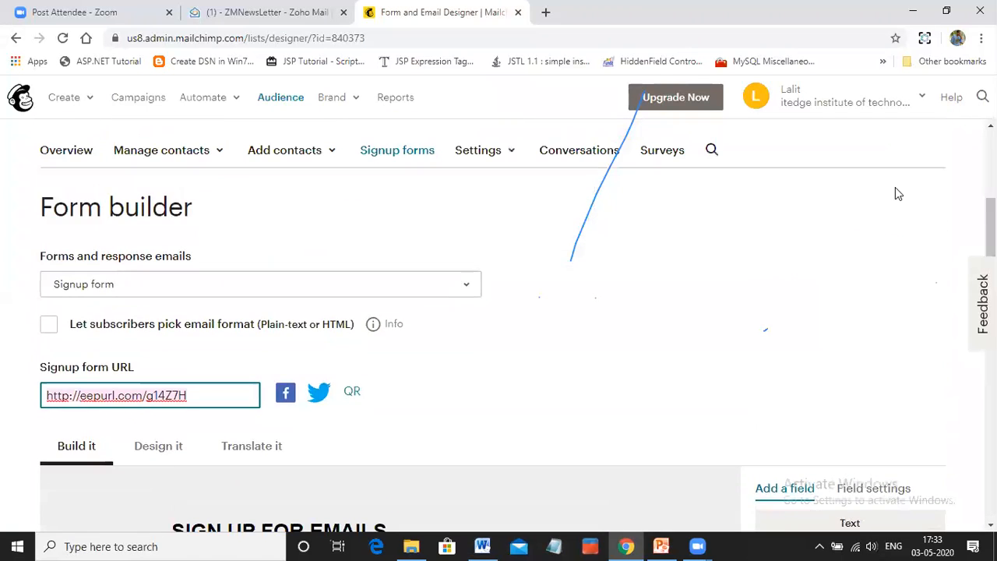
scroll(897, 181, "down", 6)
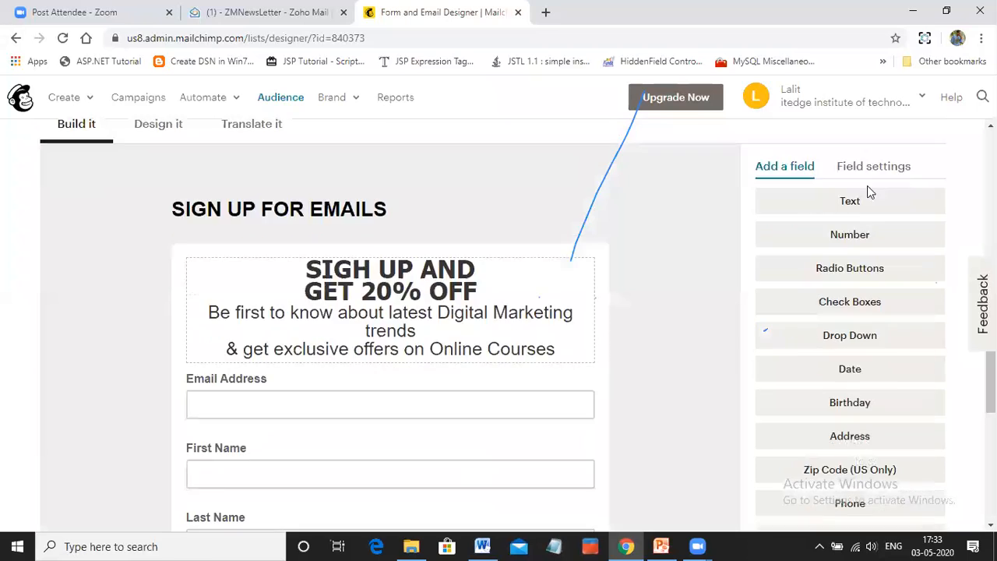
scroll(369, 285, "up", 2)
scroll(369, 284, "up", 2)
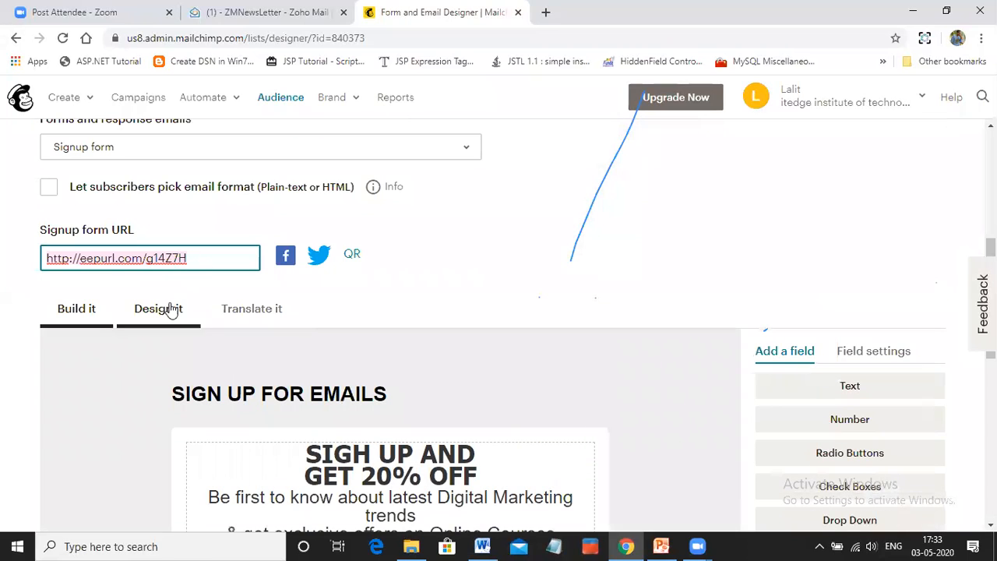
Try to copy the signup form URL for sharing
mouse_move(200, 255)
left_mouse_down()
mouse_move(165, 258)
mouse_move(184, 262)
left_mouse_up()
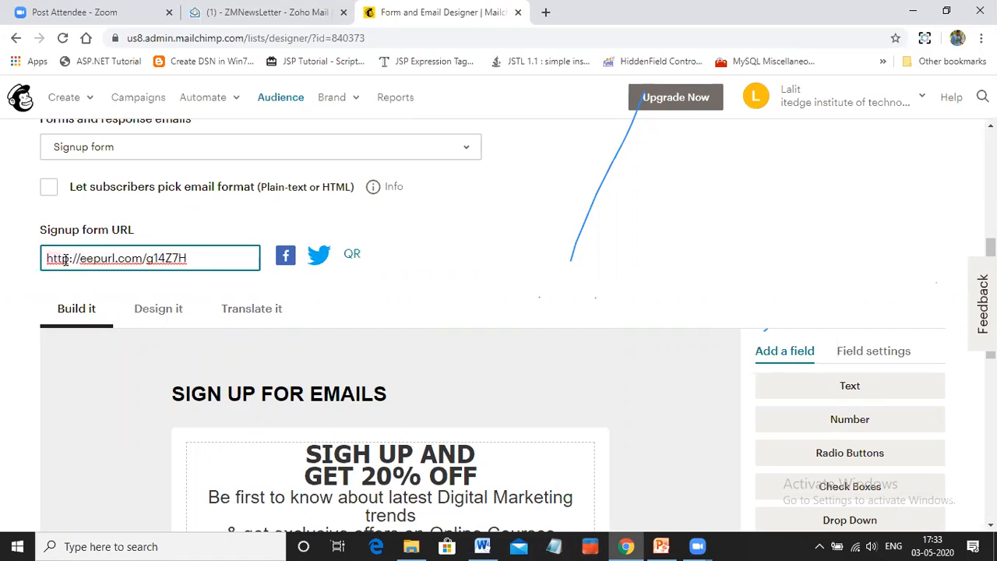
right_click(65, 260)
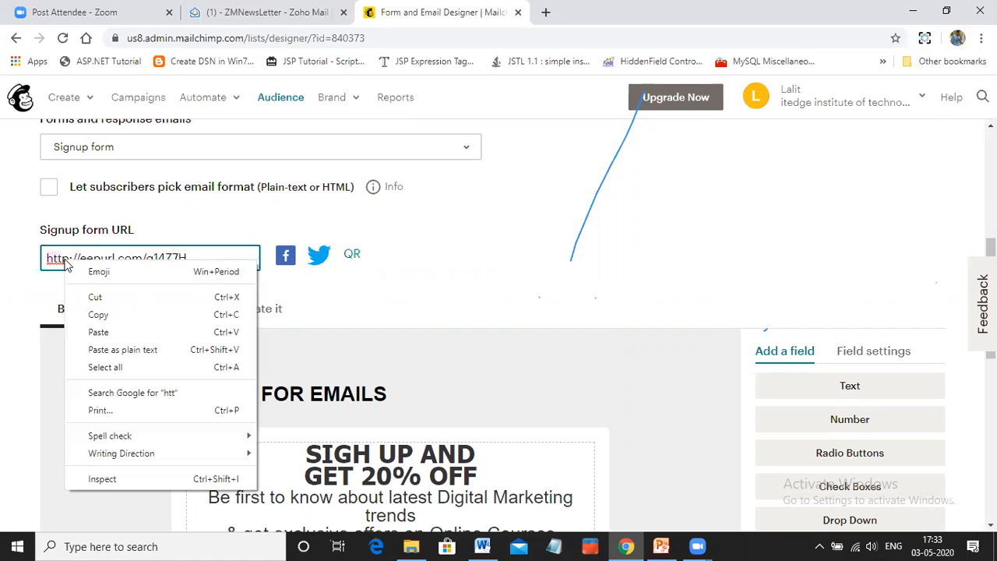
left_click(105, 317)
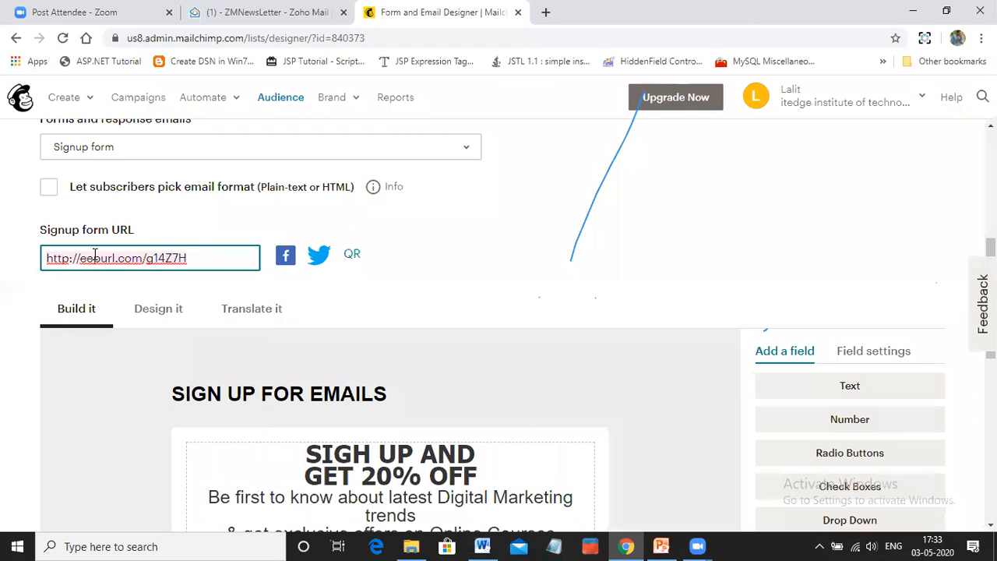
Open the Facebook sharing page for the signup form, and close it to return to the form builder
left_click(285, 261)
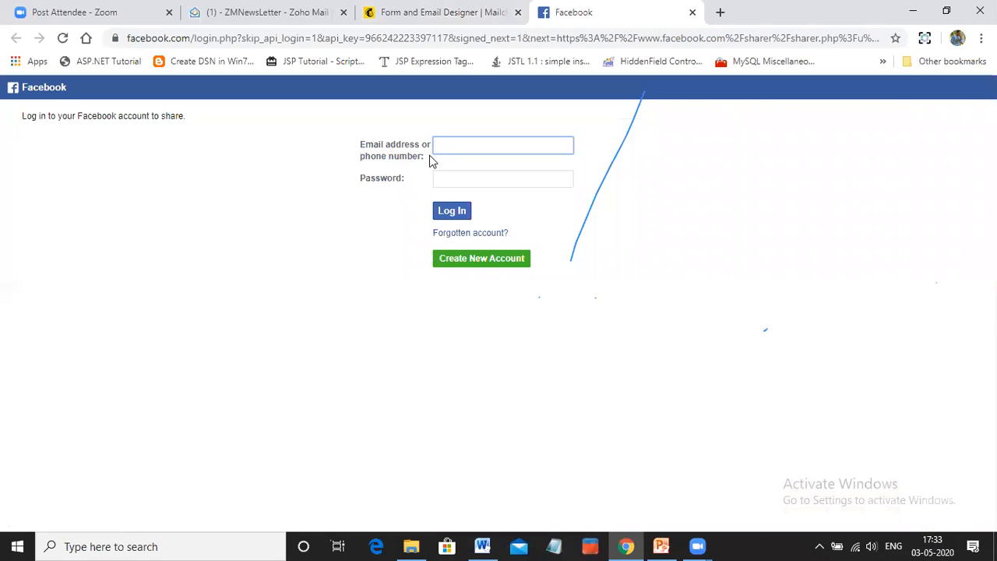
left_click(693, 12)
left_click(148, 263)
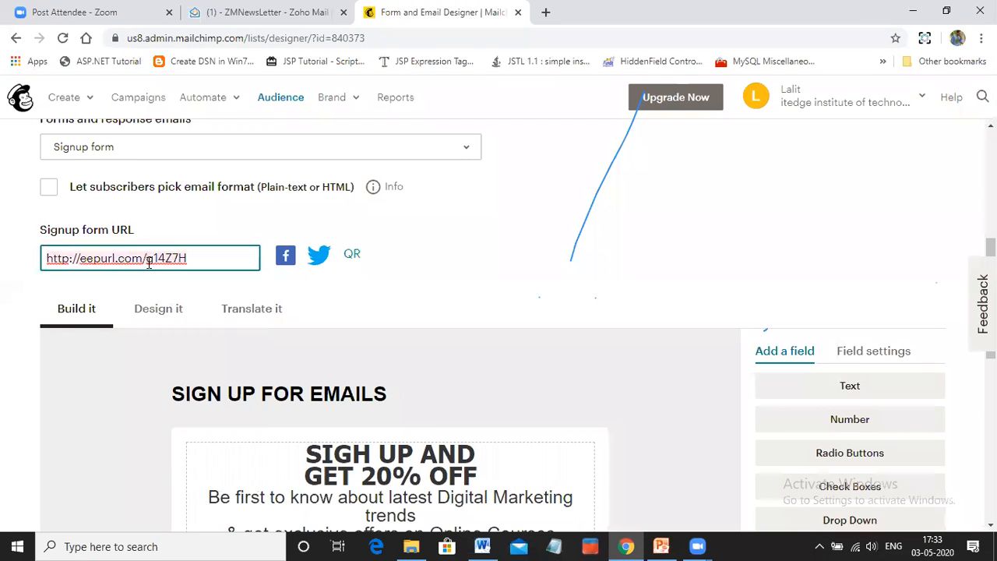
Examine the signup form preview from its URL down to the fields, and try its Subscribe button
left_click_drag(185, 256, 80, 255)
scroll(335, 209, "up", 3)
scroll(354, 222, "down", 10)
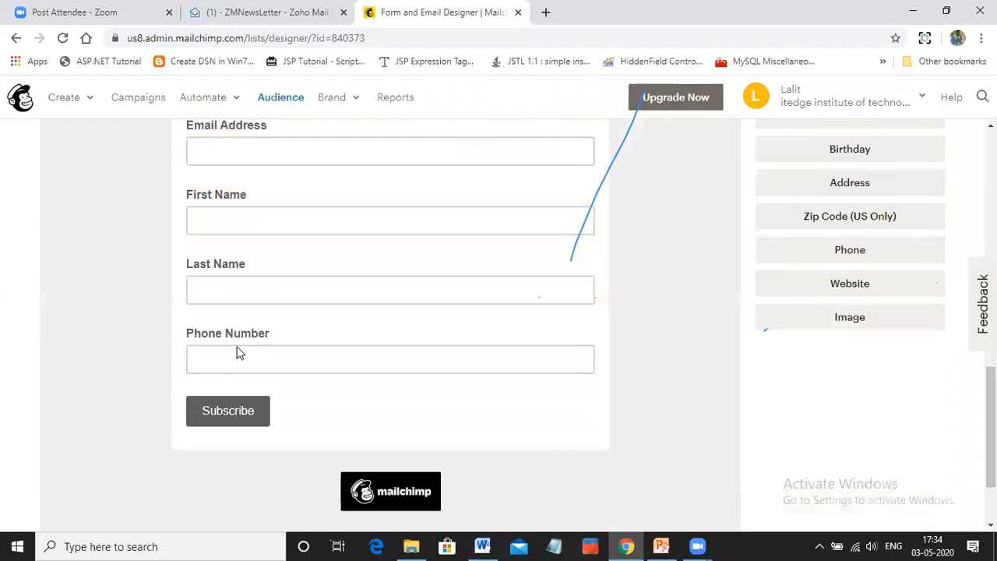
scroll(319, 392, "down", 2)
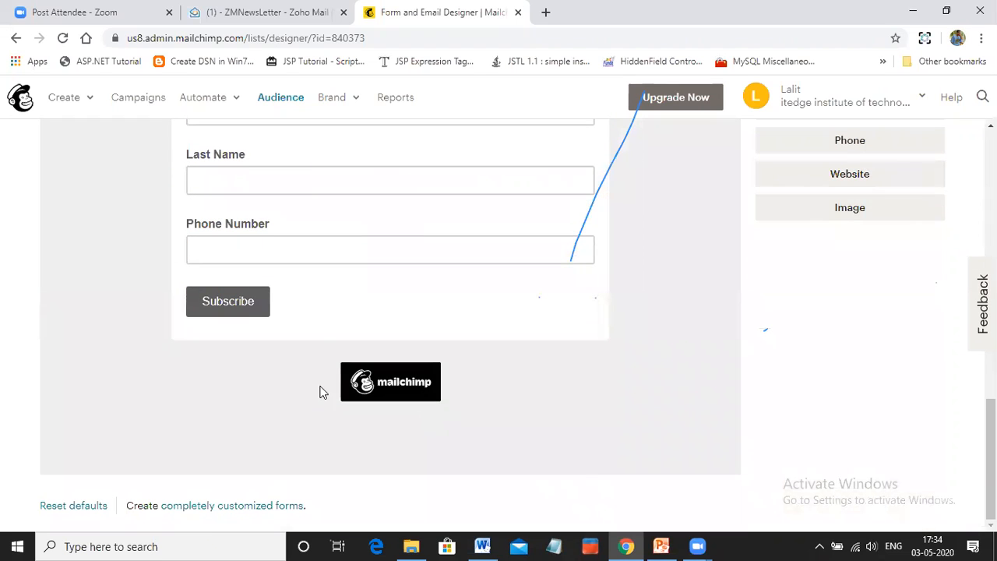
left_click(241, 305)
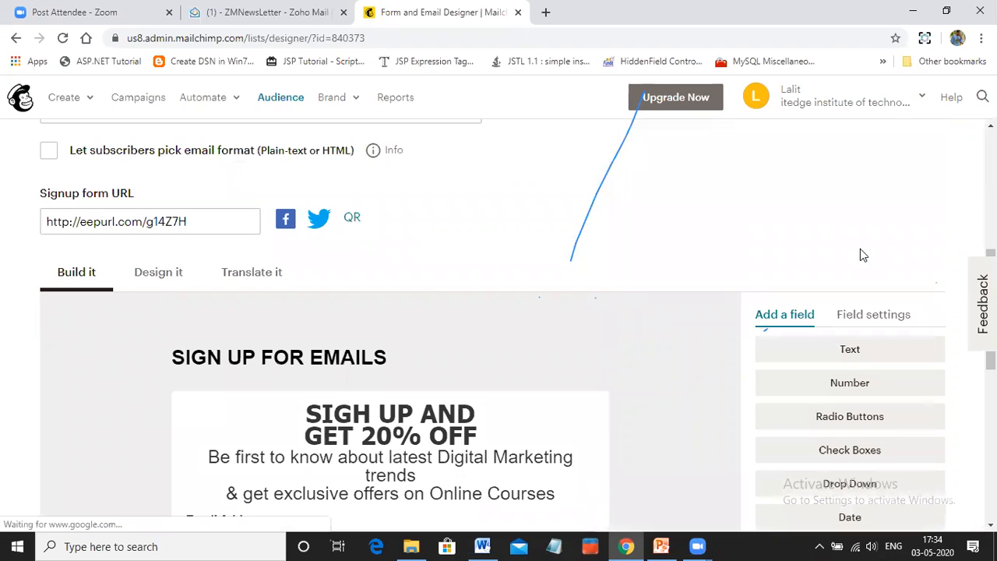
scroll(244, 247, "down", 5)
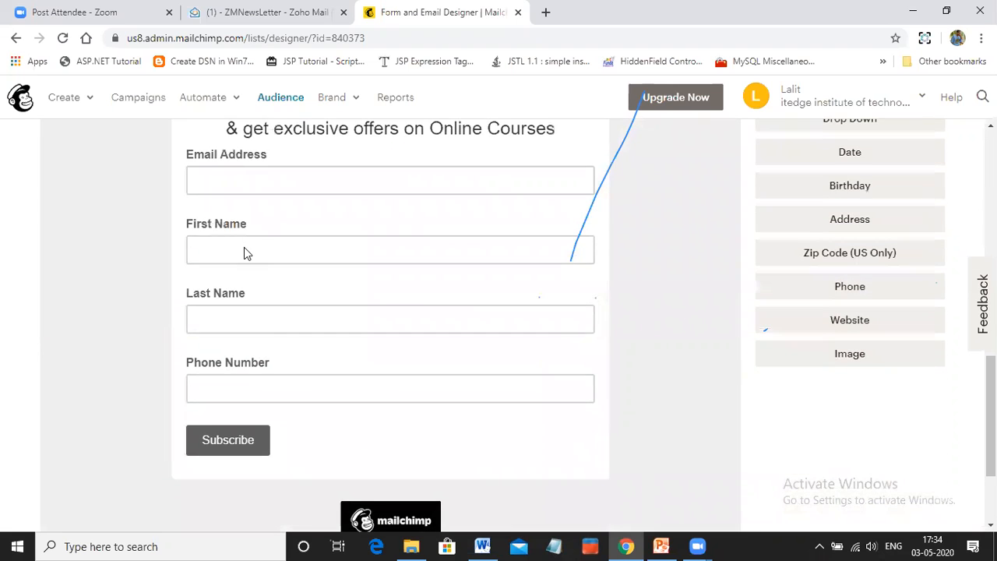
scroll(244, 247, "up", 4)
scroll(173, 240, "up", 1)
Copy the complete signup form URL
left_click(142, 221)
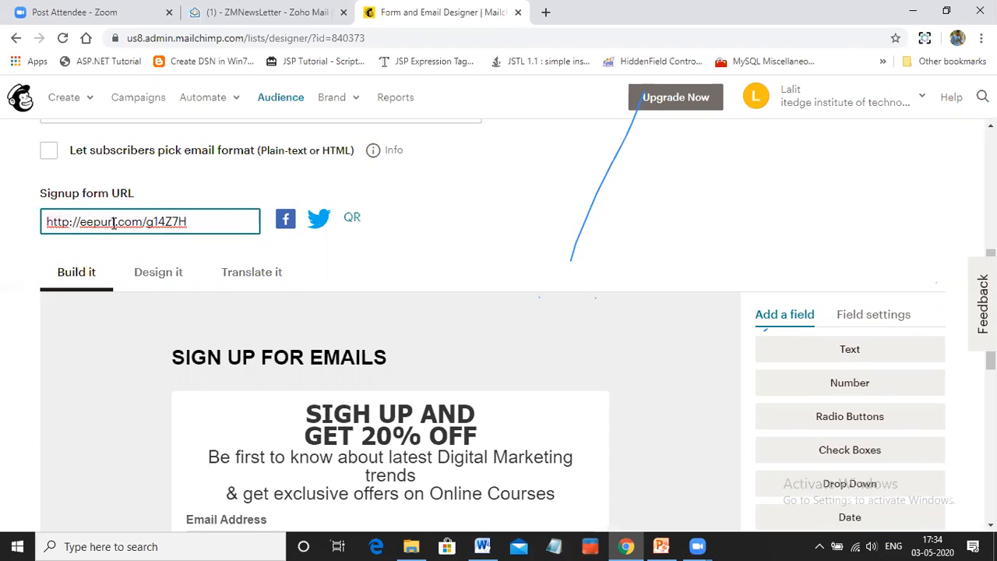
triple_click(113, 222)
key("ctrl+c")
right_click(113, 224)
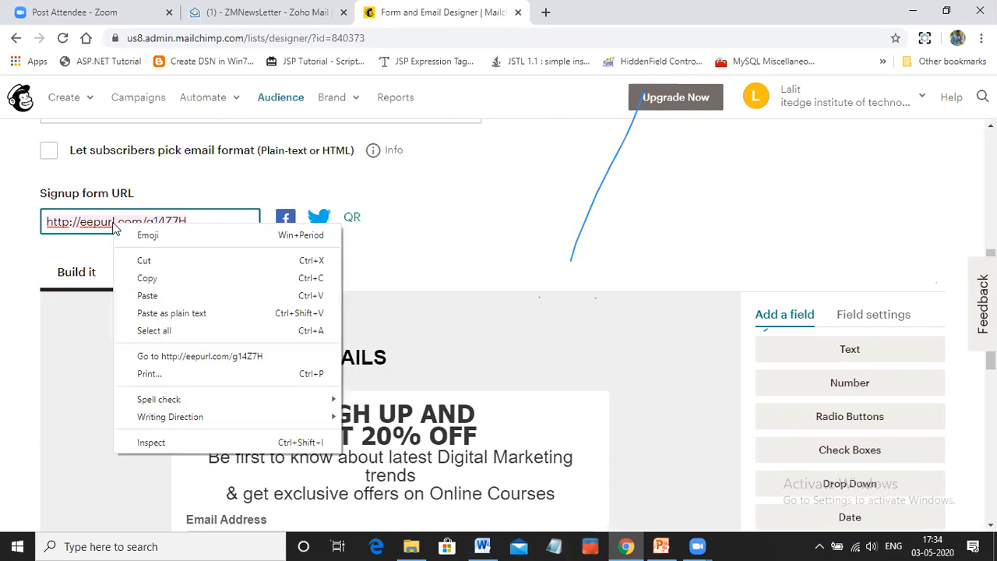
left_click(153, 279)
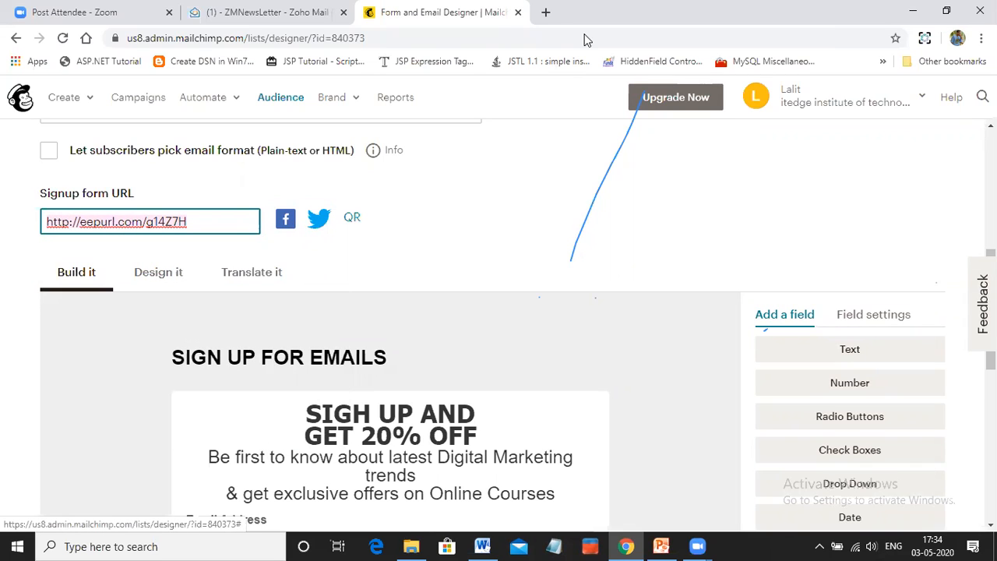
Open the copied signup form URL in a new browser tab and look over the live form
right_click(810, 16)
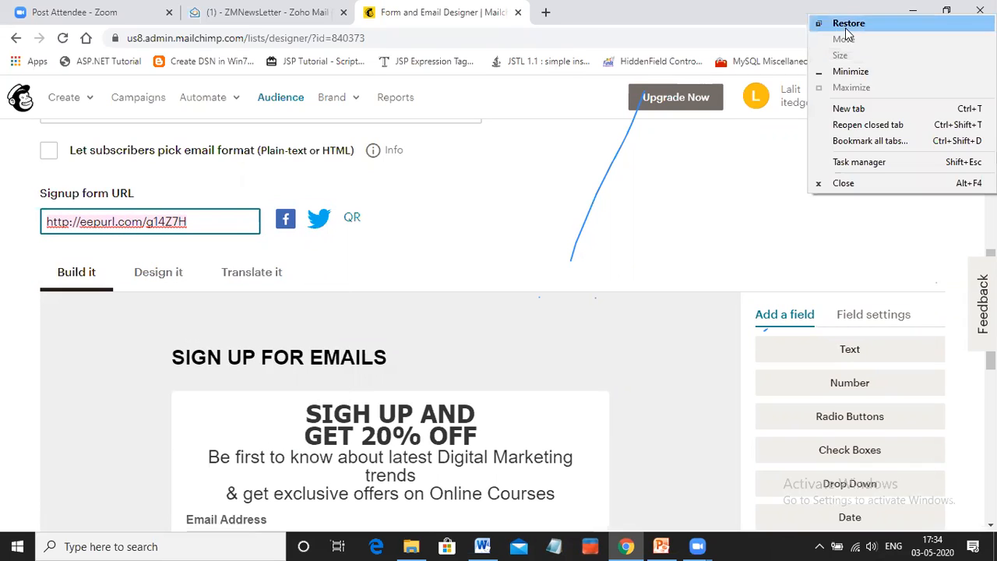
left_click(848, 110)
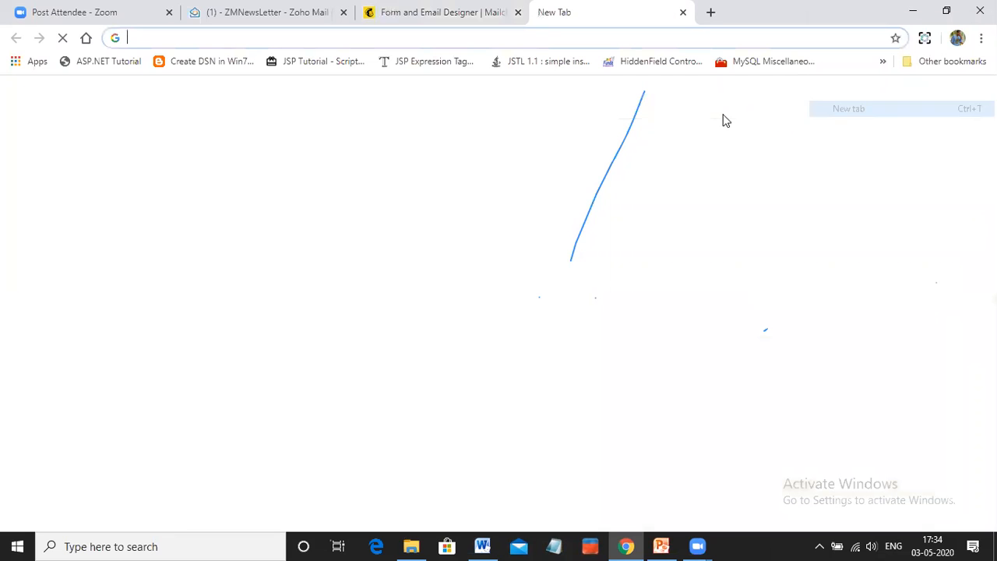
key("ctrl+v")
left_click(204, 65)
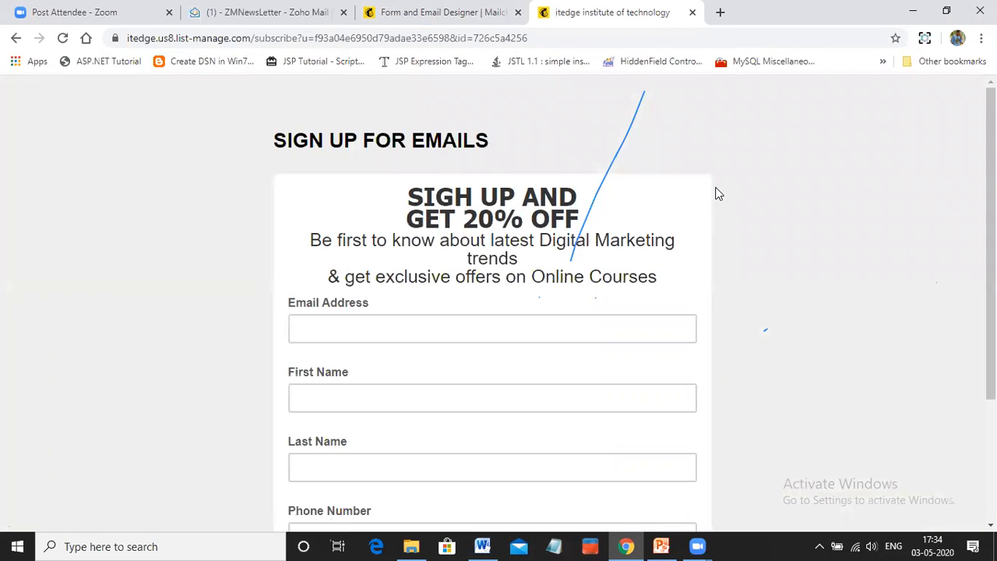
scroll(713, 191, "down", 3)
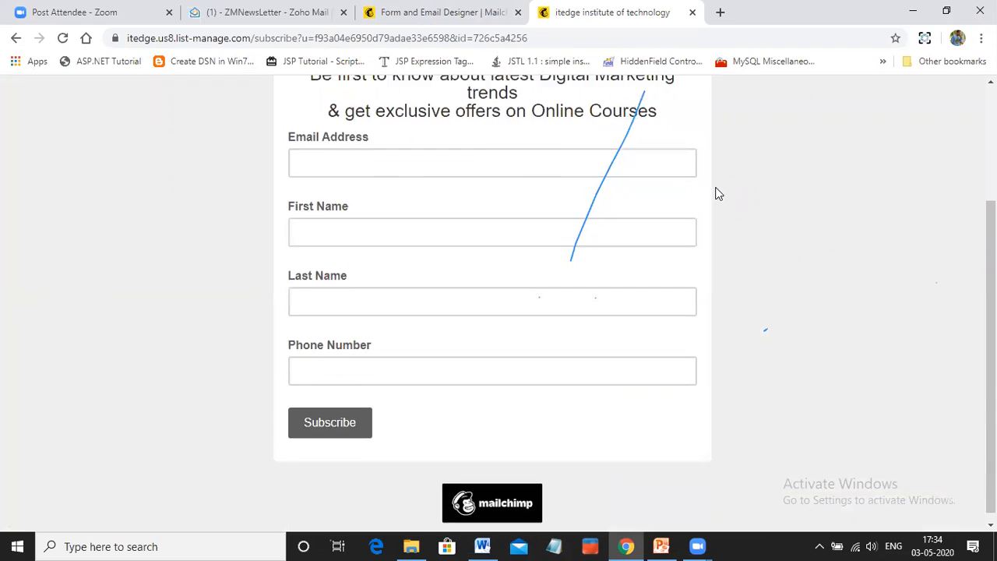
scroll(719, 193, "up", 3)
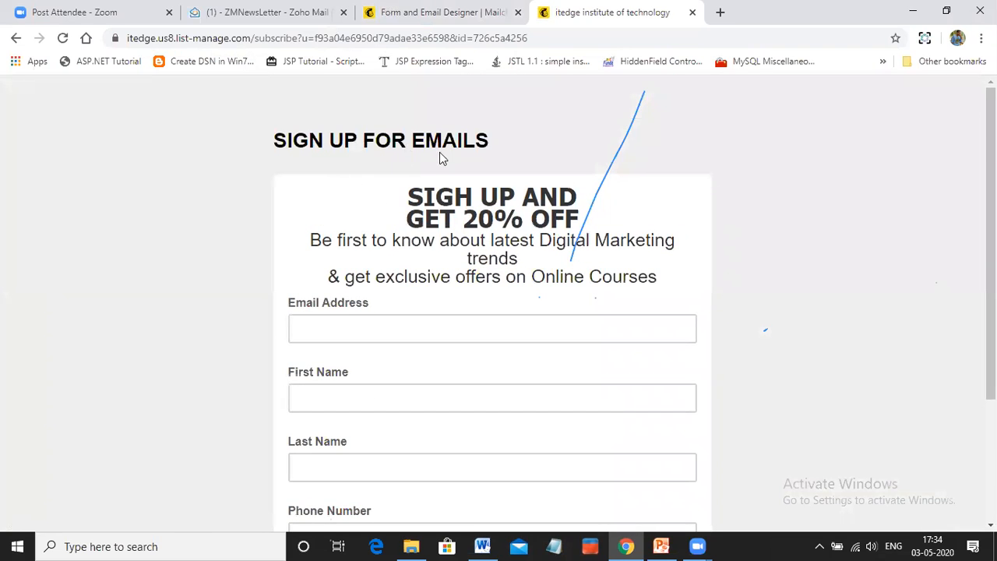
scroll(432, 272, "down", 1)
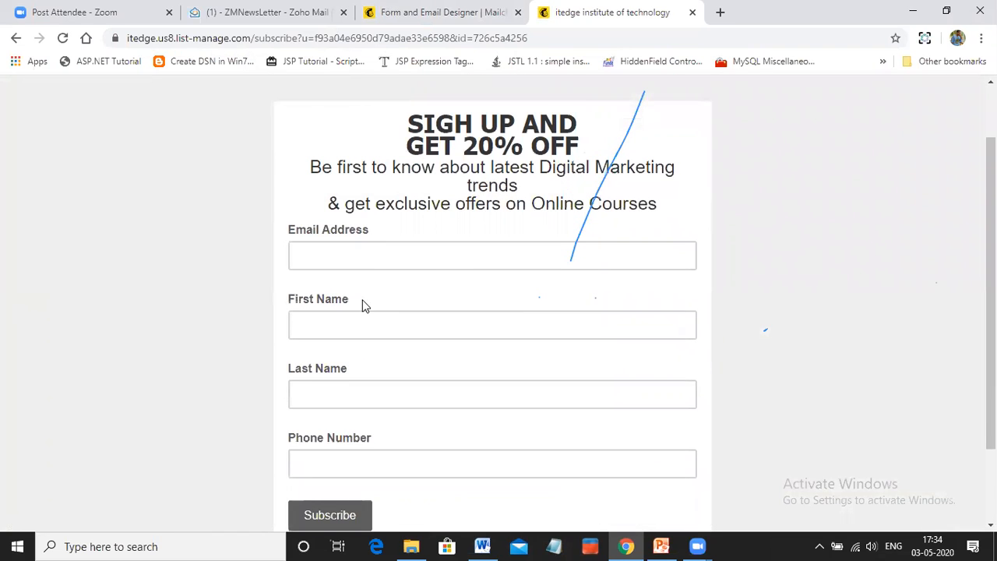
scroll(363, 305, "down", 1)
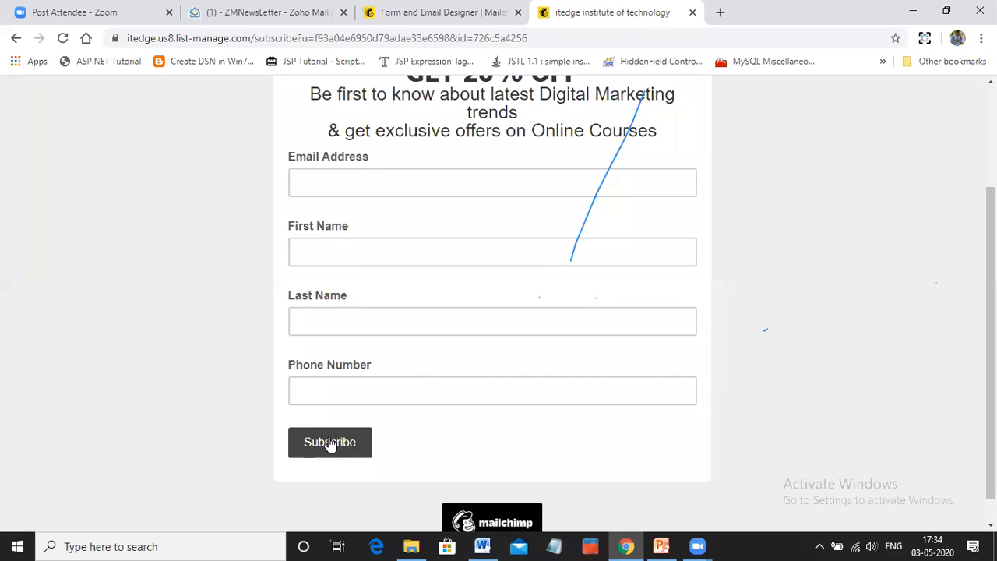
Enter the subscriber's email address in the live signup form and move on to the First Name field
left_click(348, 180)
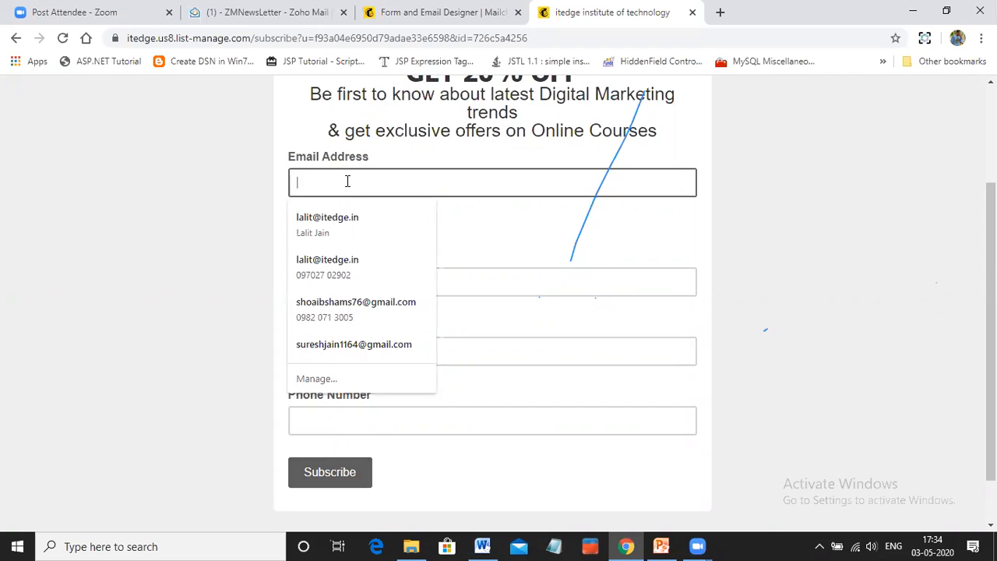
type("Sangeeta")
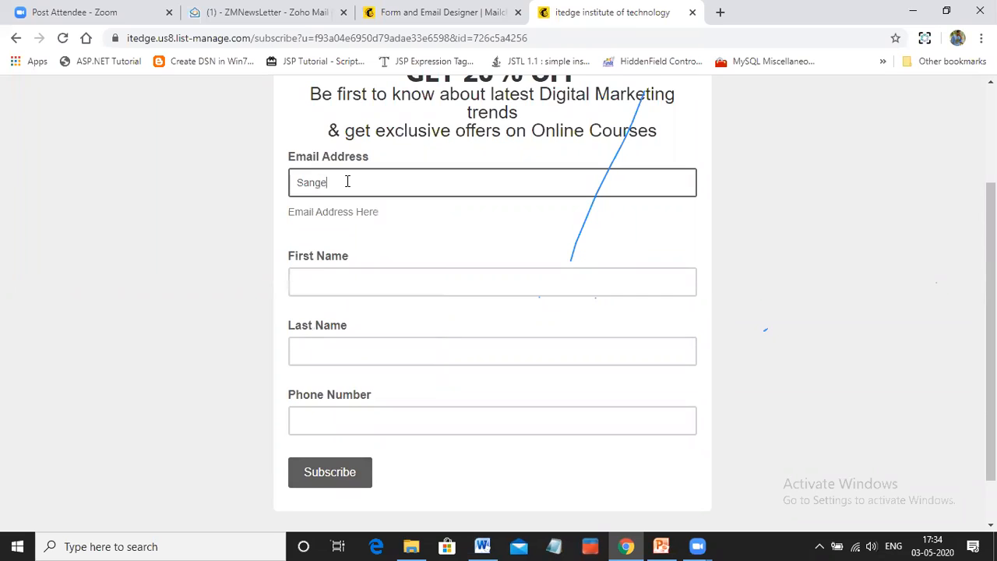
key("BackSpace")
key("BackSpace")
key("BackSpace")
key("BackSpace")
key("BackSpace")
key("BackSpace")
key("BackSpace")
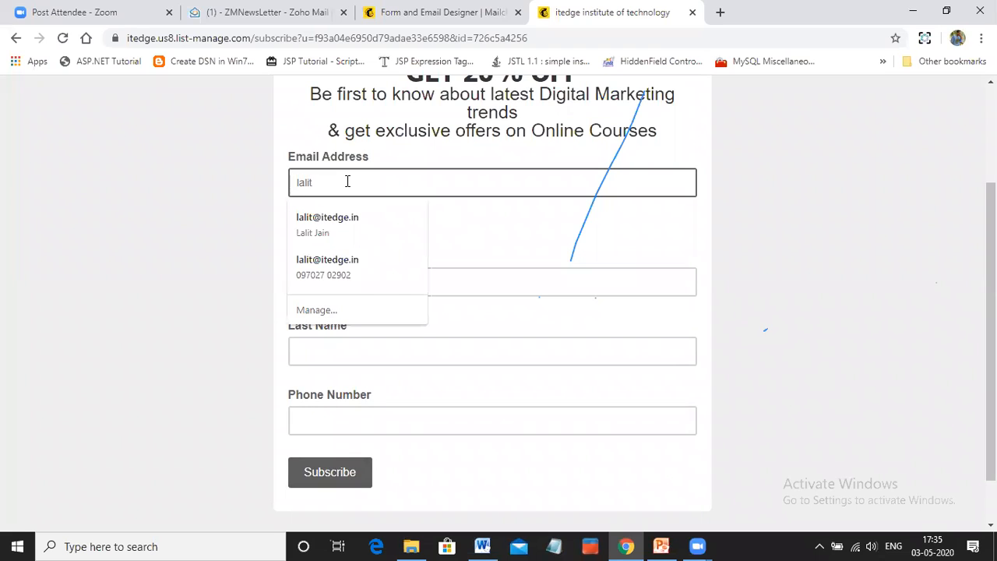
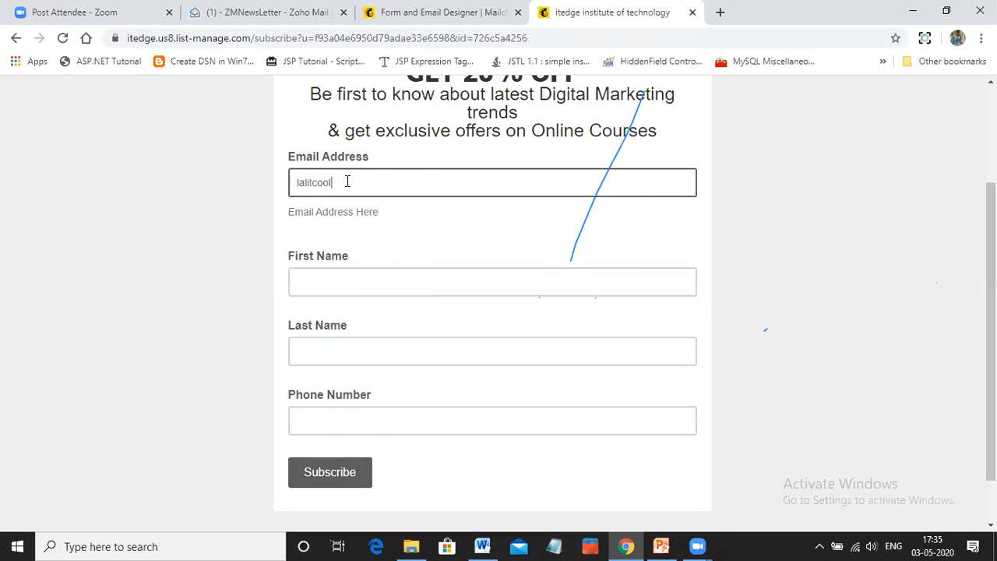
key("Tab")
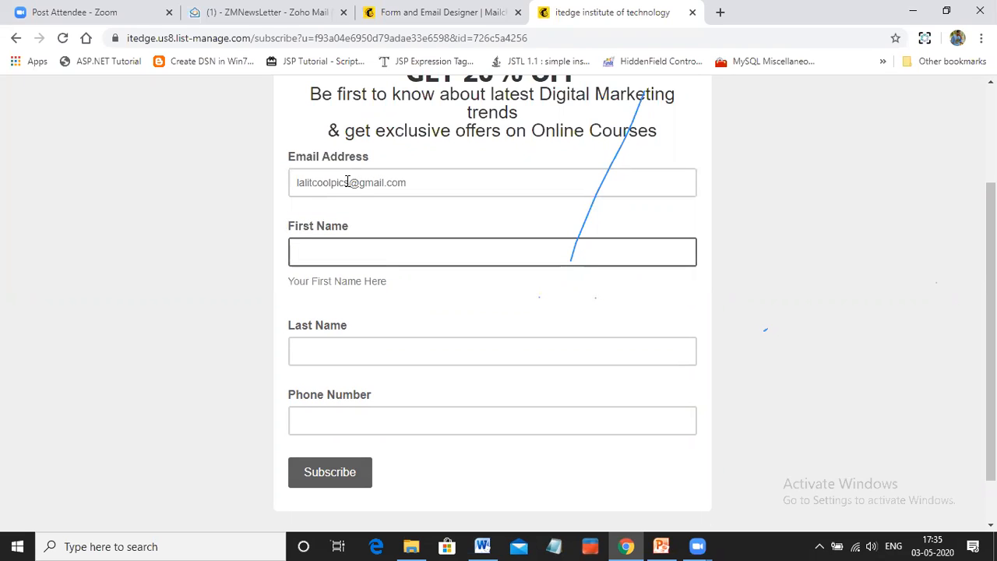
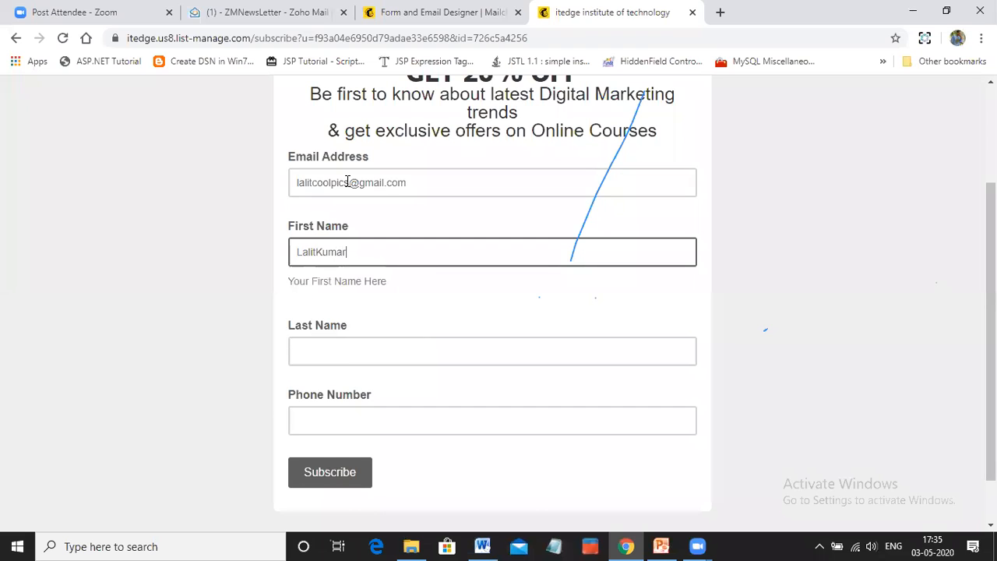
Enter the subscriber's first name, last name and phone number in the live signup form
key("Tab")
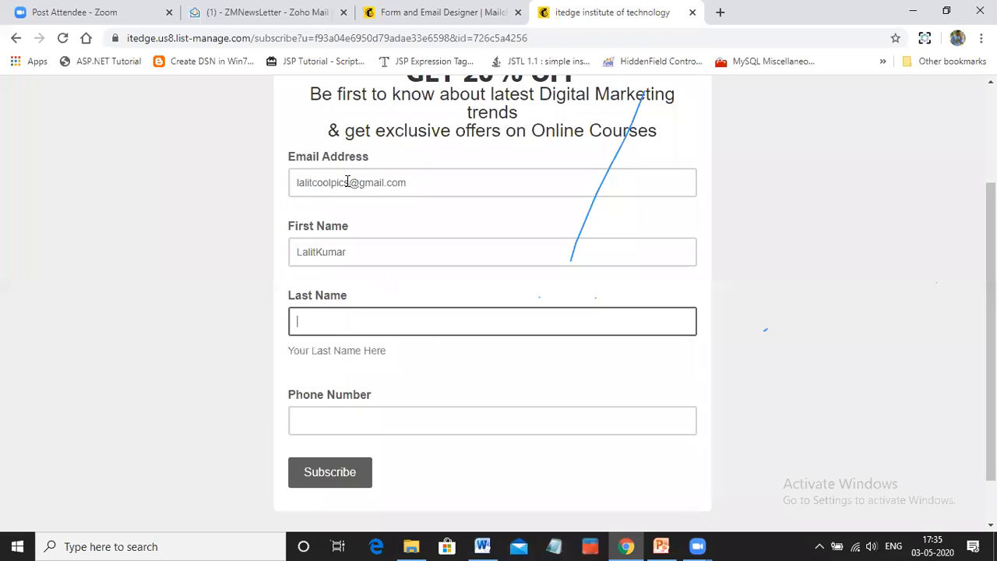
key("Tab")
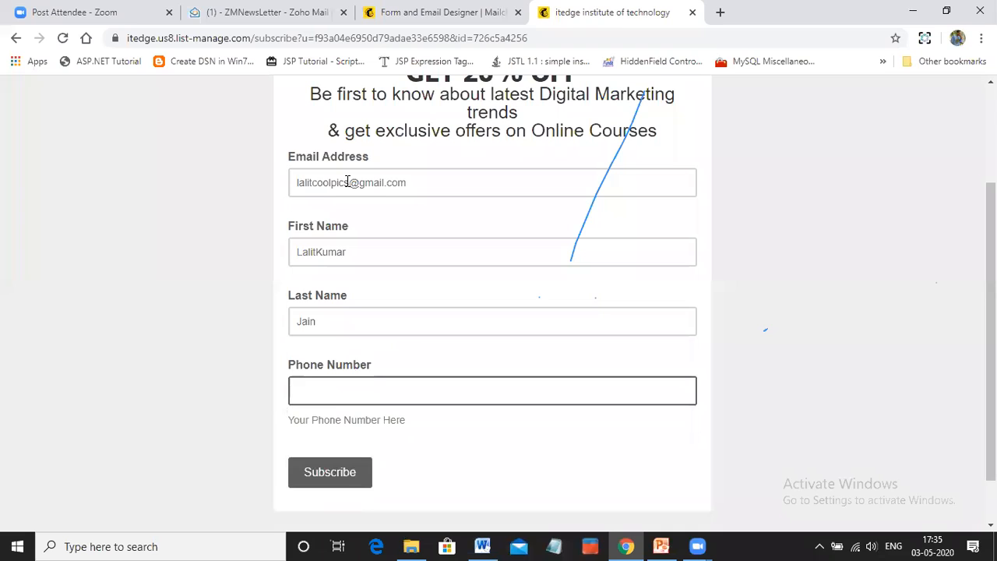
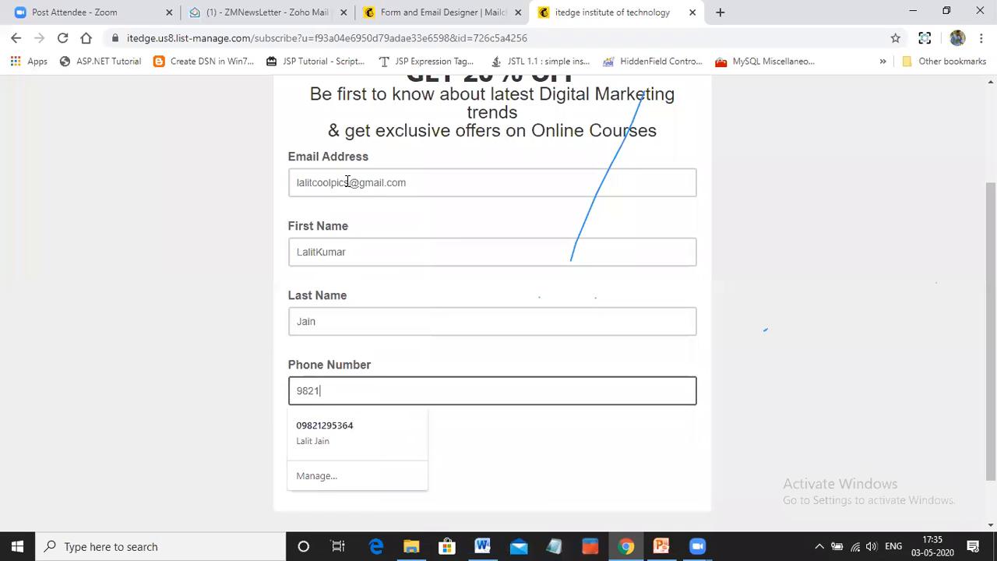
Submit the completed signup form and pass the reCAPTCHA human check to finish subscribing
scroll(398, 331, "down", 1)
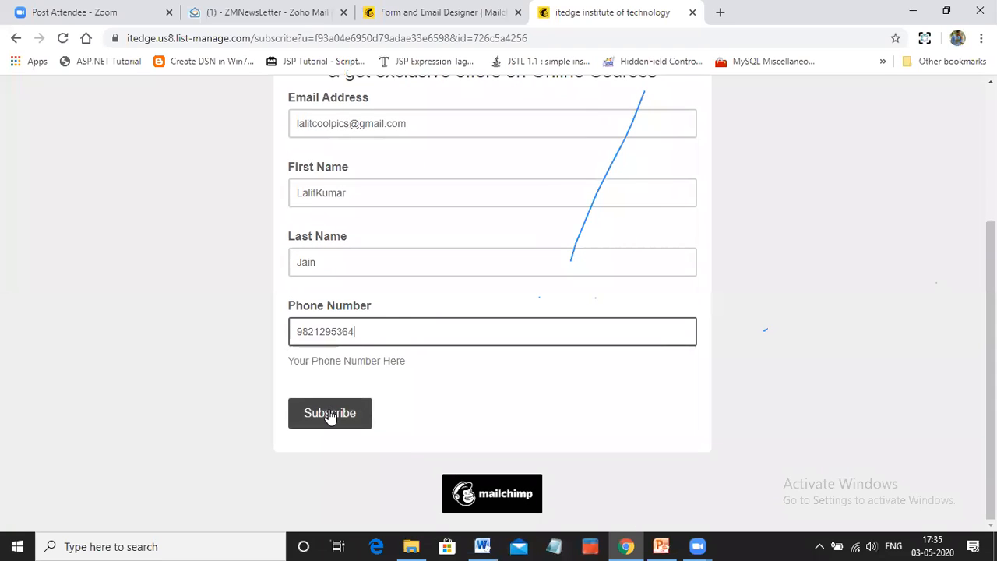
left_click(330, 417)
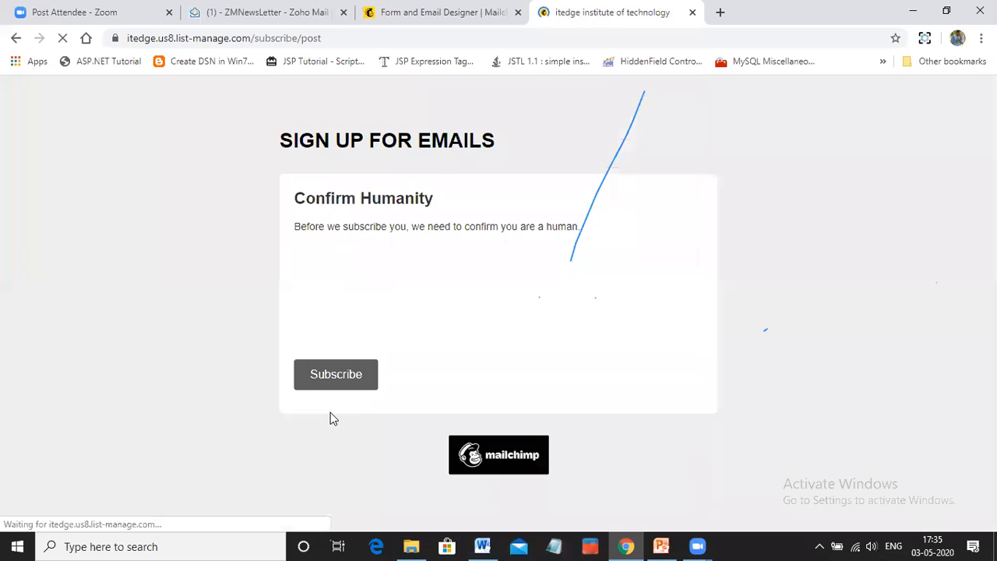
left_click(313, 296)
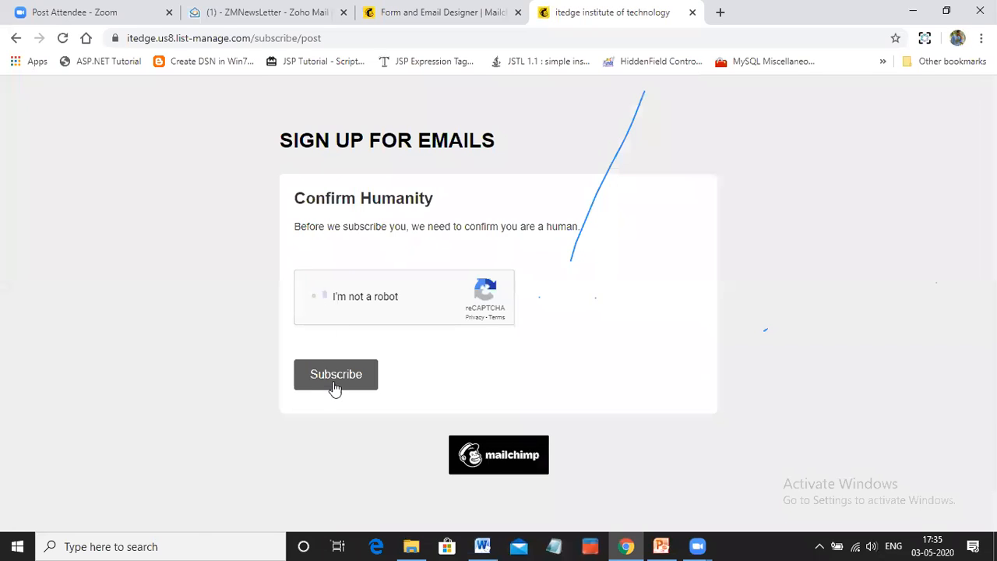
left_click(339, 379)
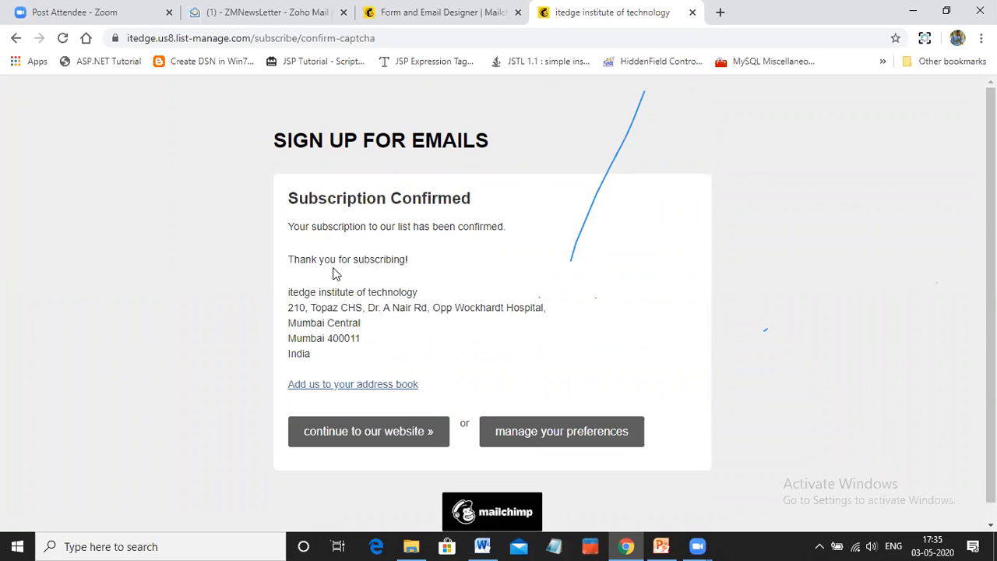
Continue from the subscription confirmation to the institute's website, and close that browser tab
left_click(382, 440)
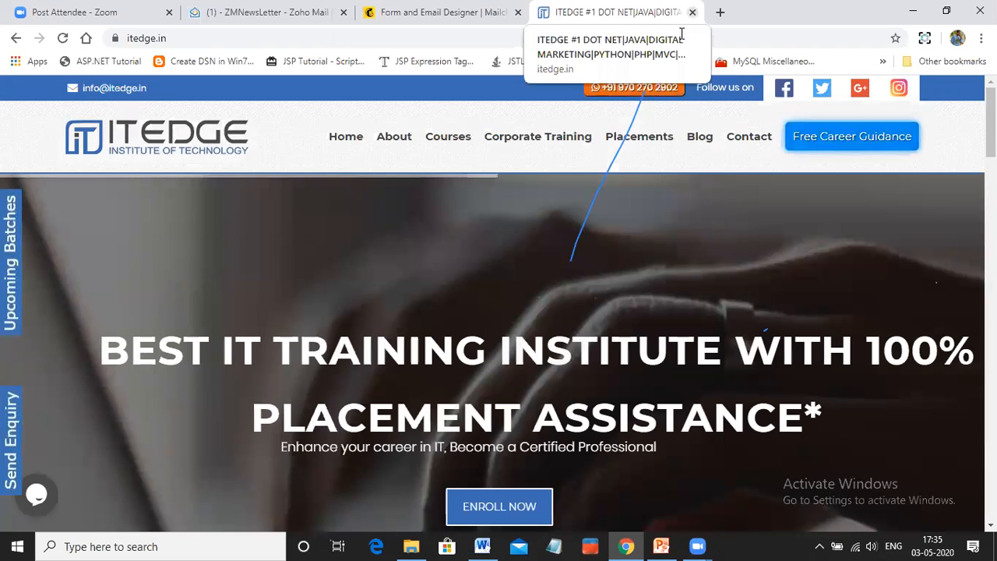
left_click(692, 12)
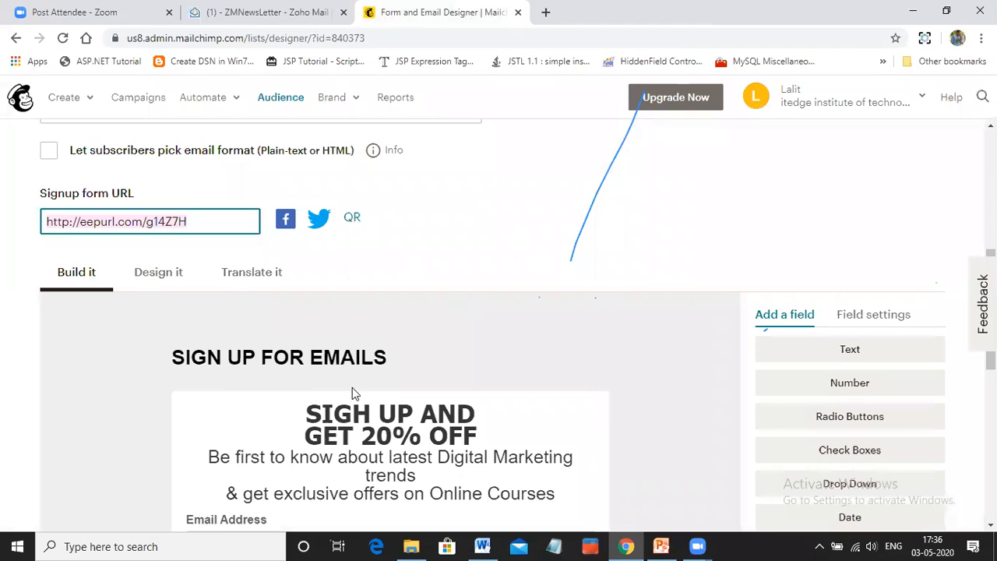
Check the contact list of the Email_Workshop_2_5_2020 audience for the new subscriber, and go back to the campaigns list
scroll(522, 377, "up", 3)
scroll(522, 377, "up", 3)
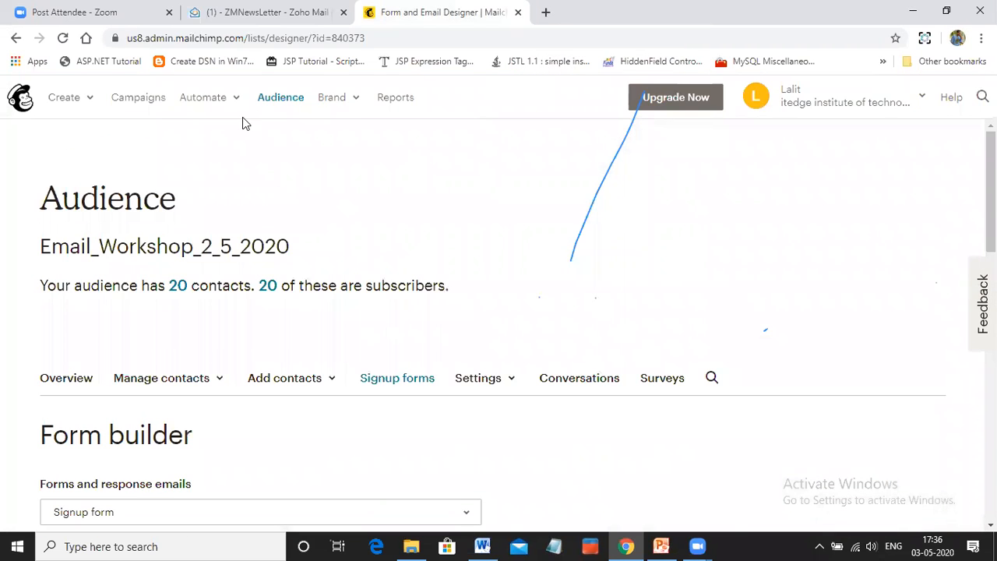
left_click(278, 98)
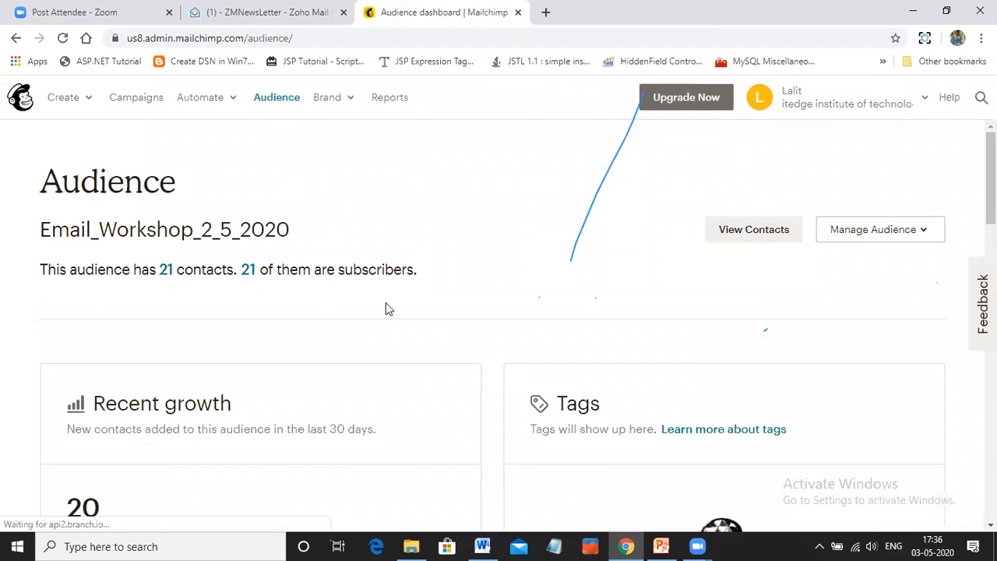
left_click(752, 233)
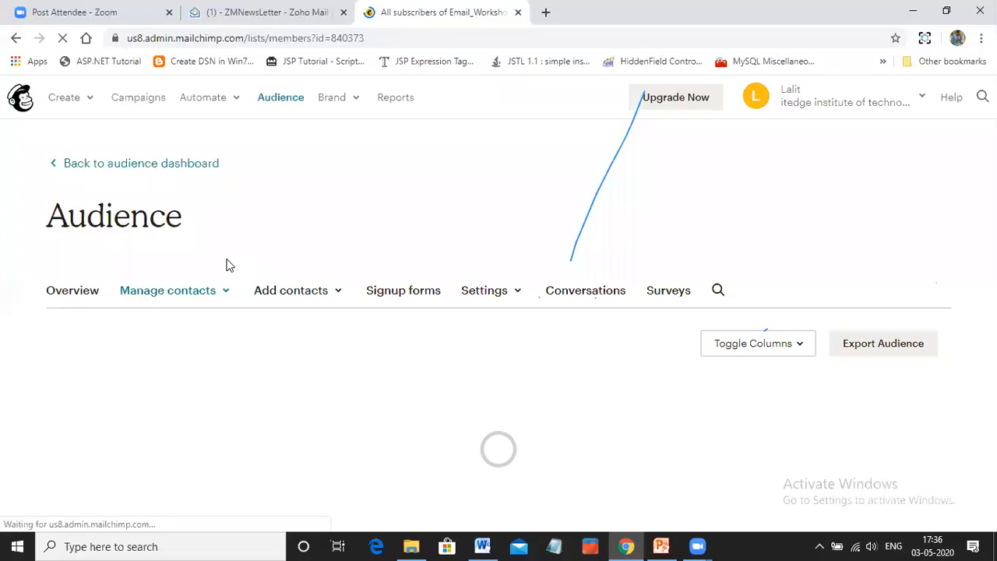
scroll(80, 336, "down", 1)
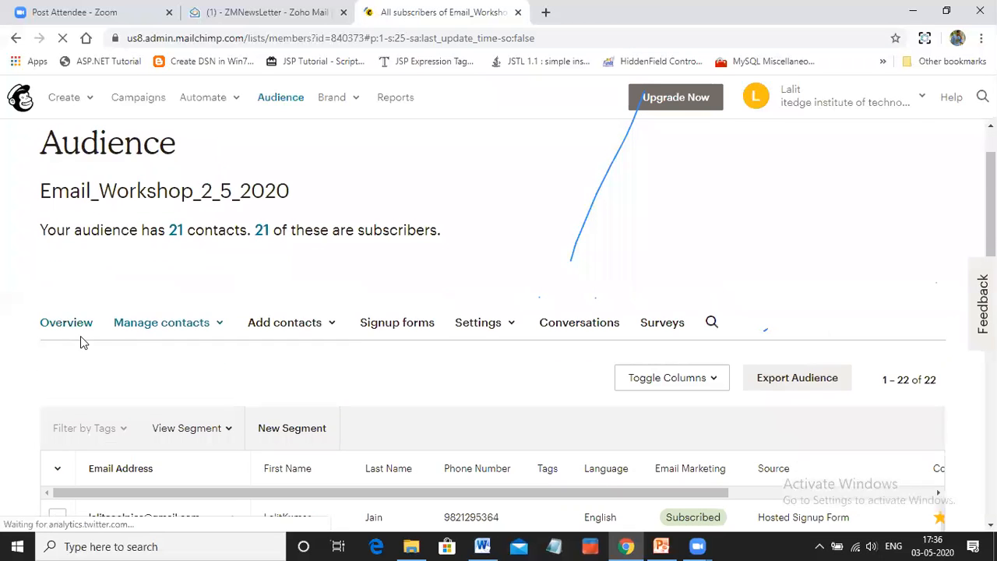
scroll(80, 335, "down", 2)
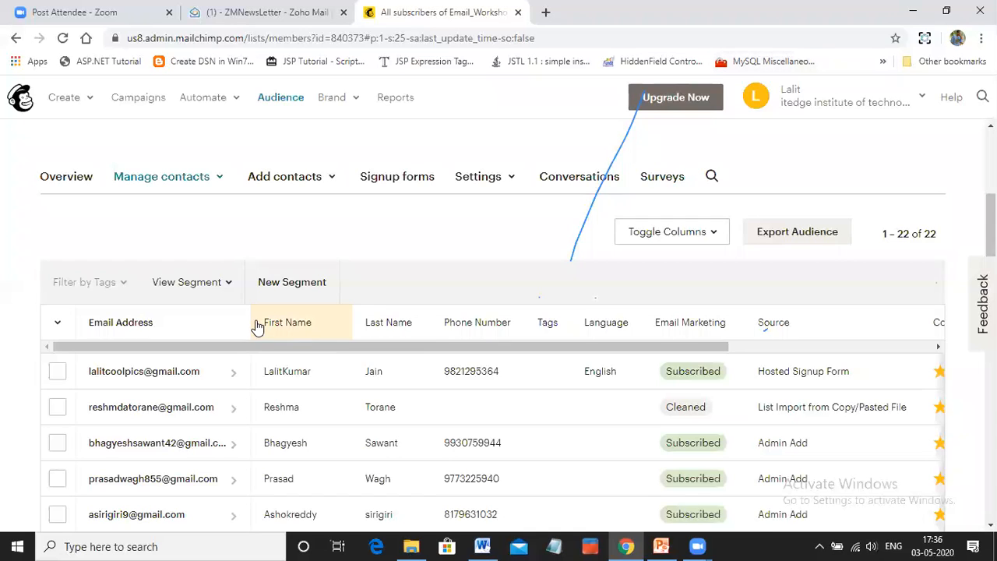
left_click(299, 321)
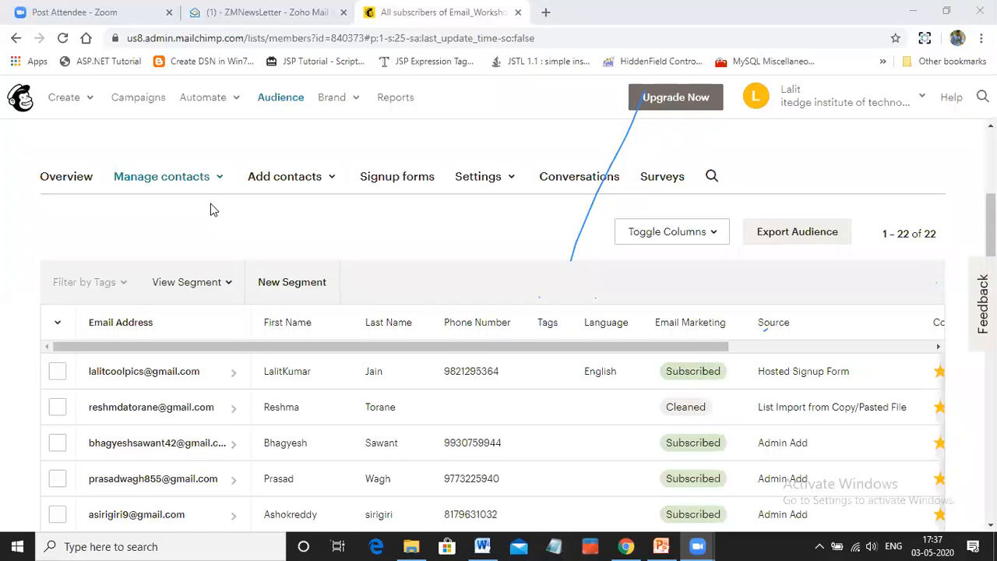
left_click(142, 106)
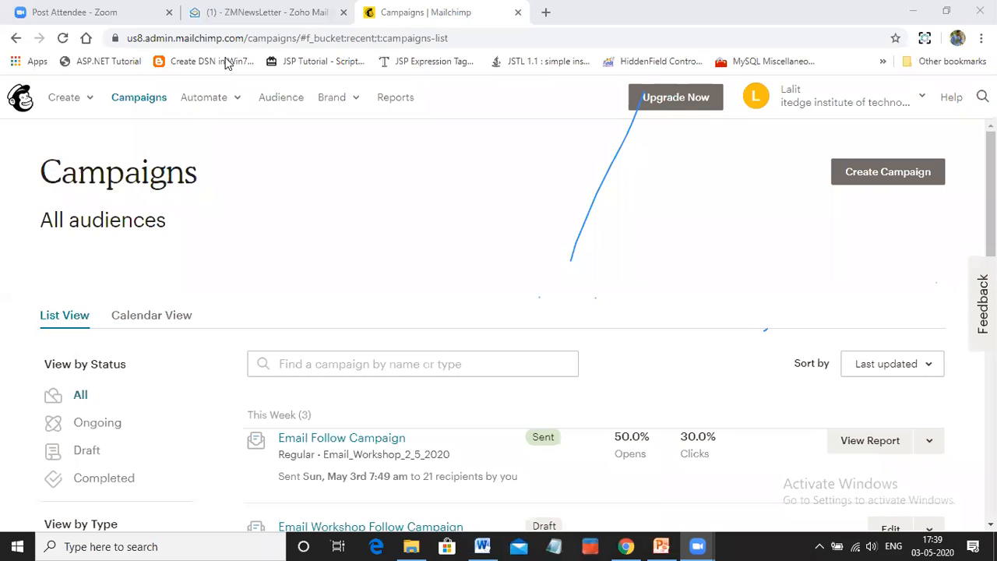
Switch to Notepad, write "Call me" followed by the contact phone number, and close the note without saving
left_click(554, 546)
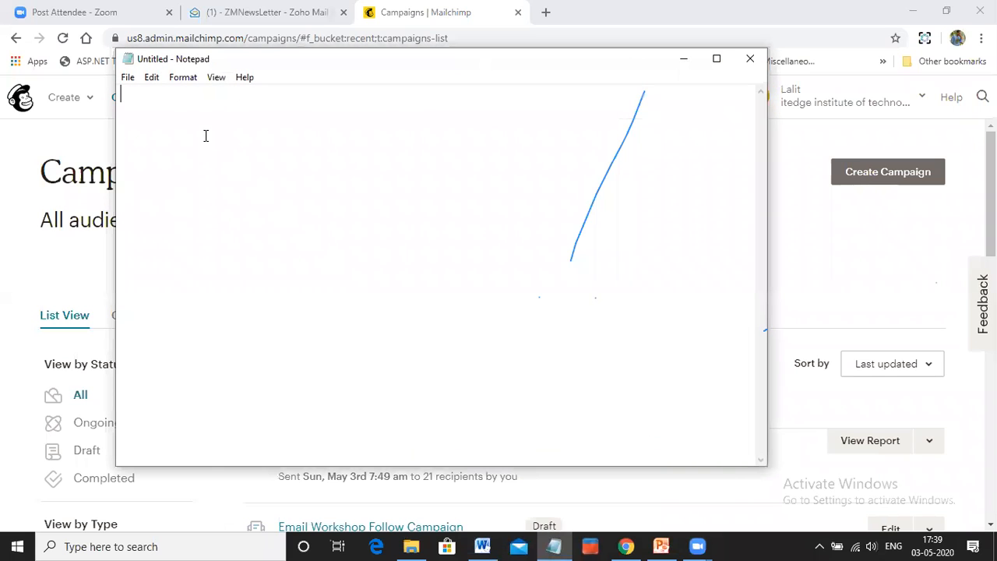
type("Call me")
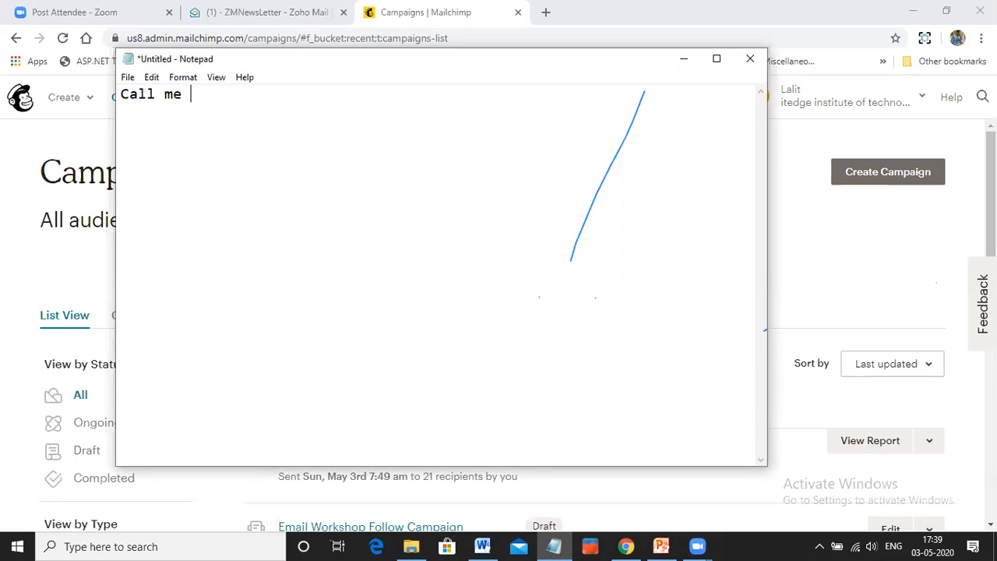
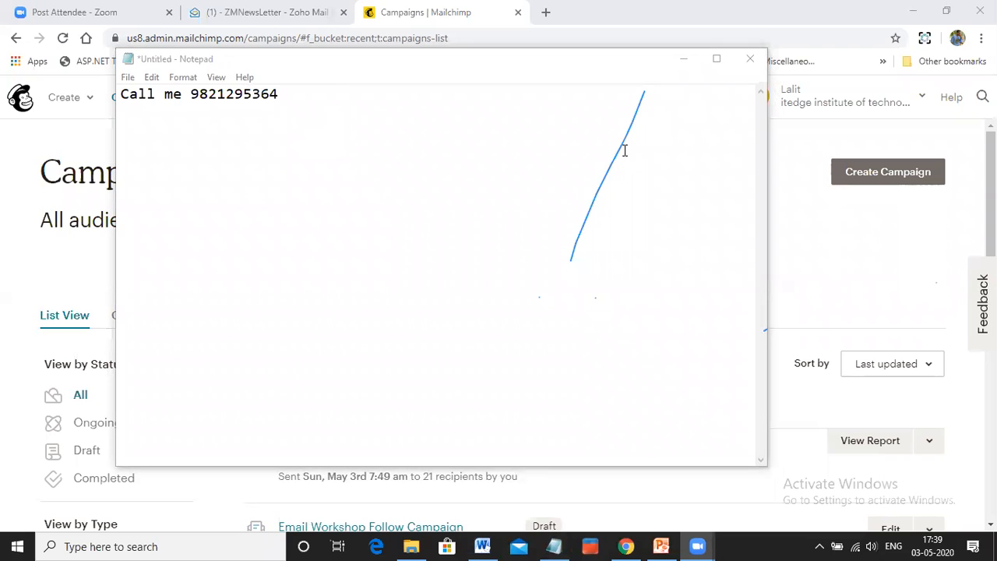
left_click(748, 59)
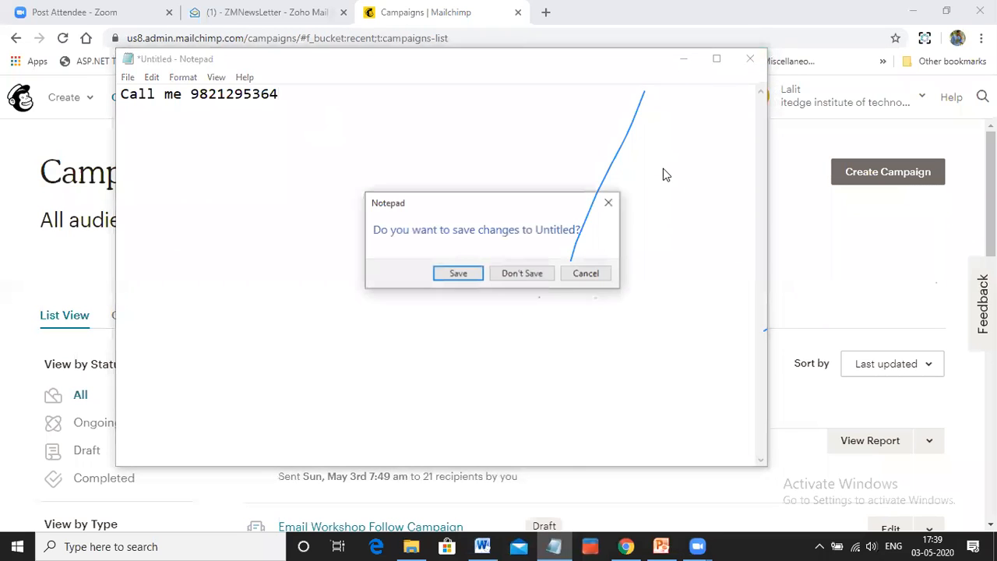
left_click(522, 274)
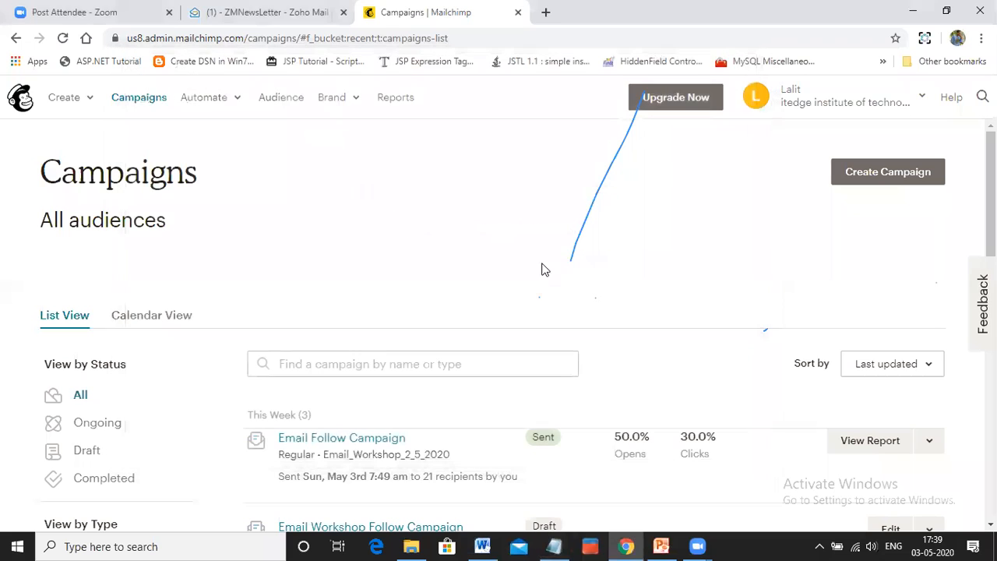